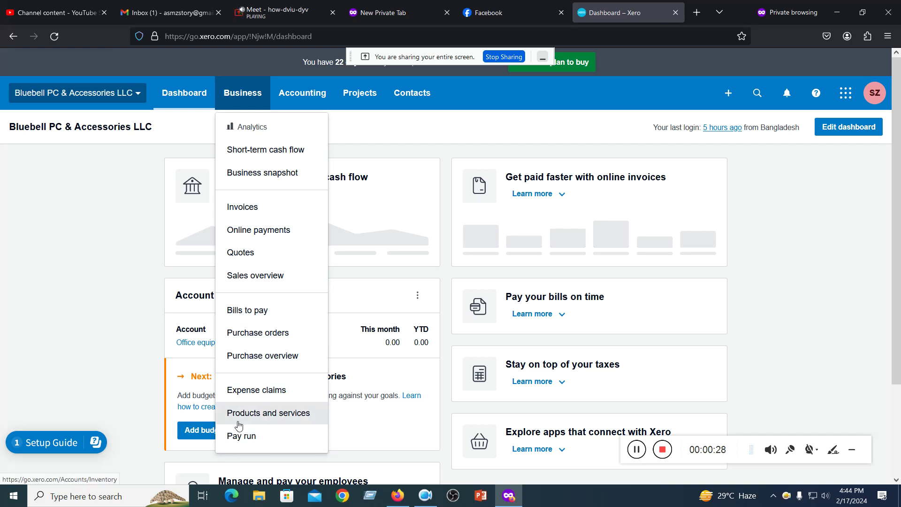
# - In Accounting > Advanced, star and unstar Tax rates, then return to the dashboard
pyautogui.click(307, 93)
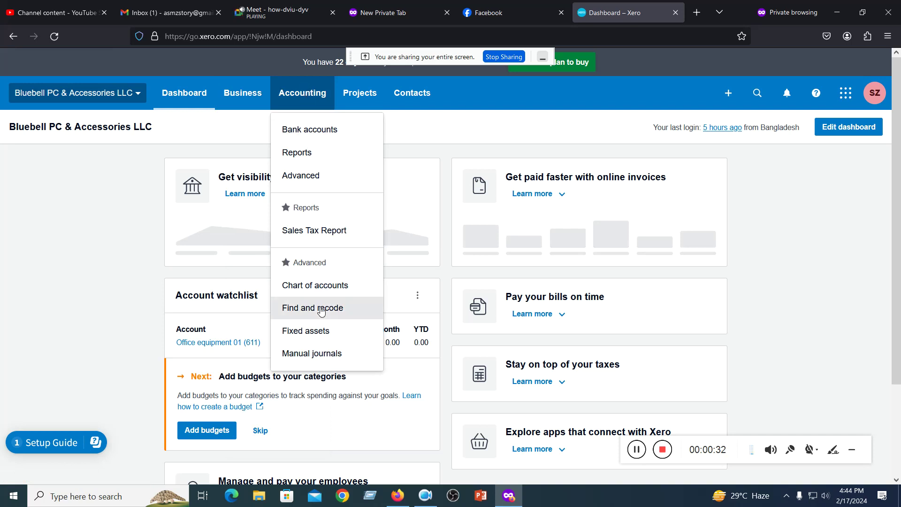
pyautogui.click(324, 186)
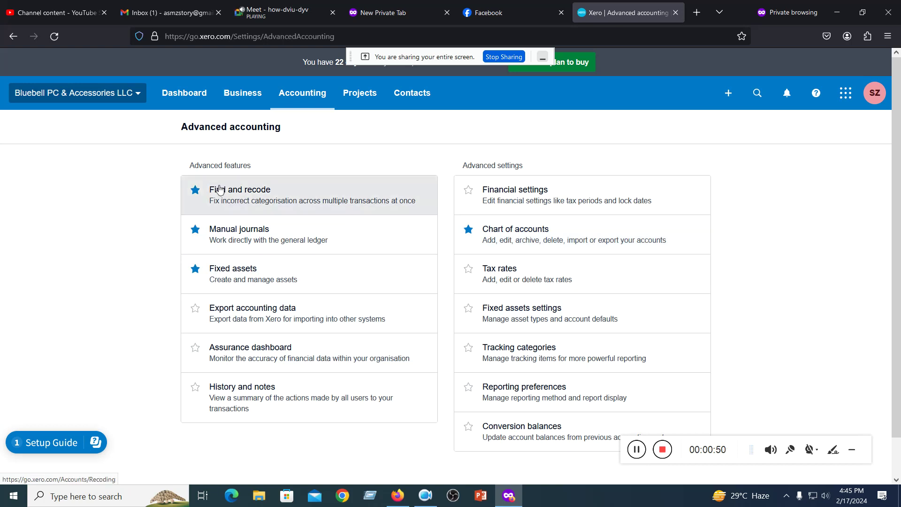
pyautogui.click(468, 269)
pyautogui.click(468, 268)
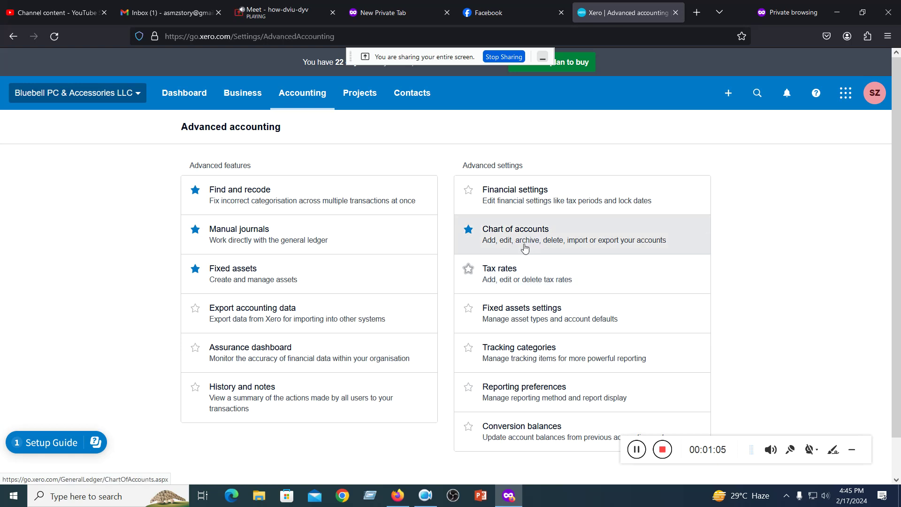
pyautogui.click(184, 92)
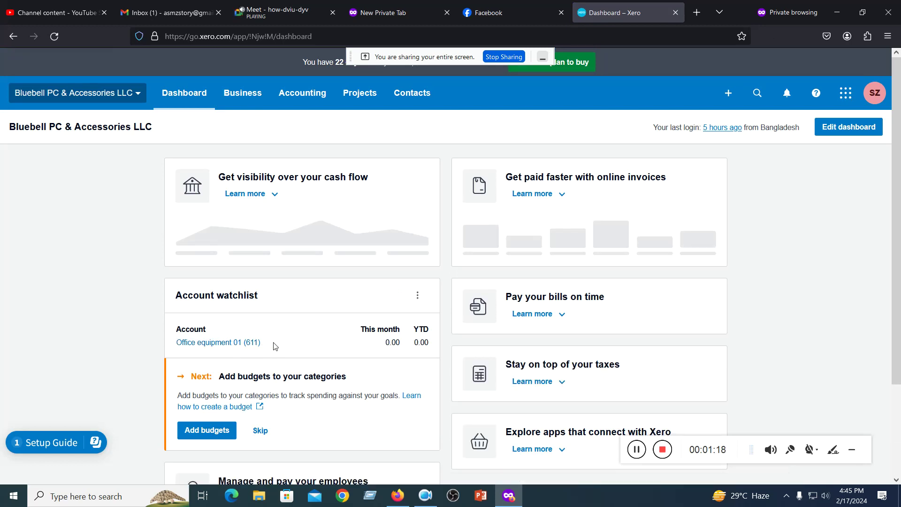
# - Go through Accounting > Advanced to open the Chart of accounts
pyautogui.scroll(-3, 277, 345)
pyautogui.scroll(3, 280, 342)
pyautogui.click(311, 91)
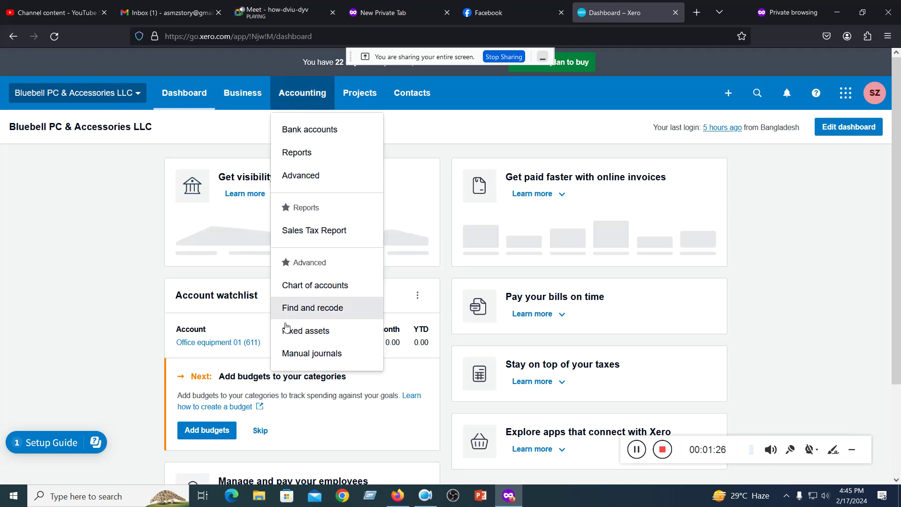
pyautogui.click(310, 175)
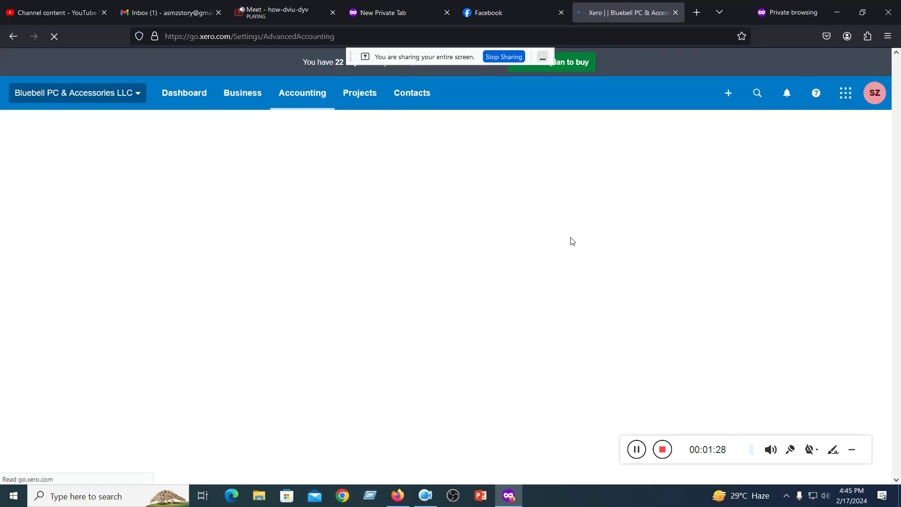
pyautogui.click(500, 243)
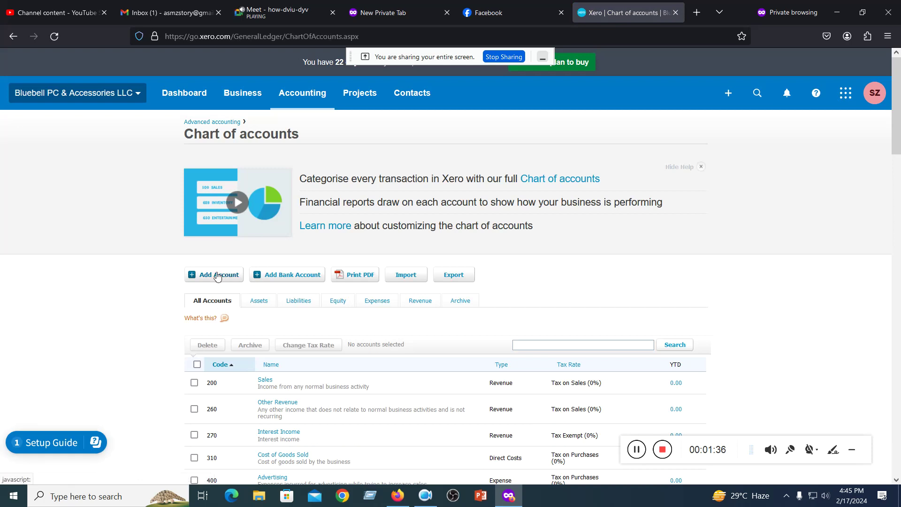
# - Glance at the Meet call tab, come back to Chart of accounts, and minimize Firefox
pyautogui.scroll(-2, 217, 277)
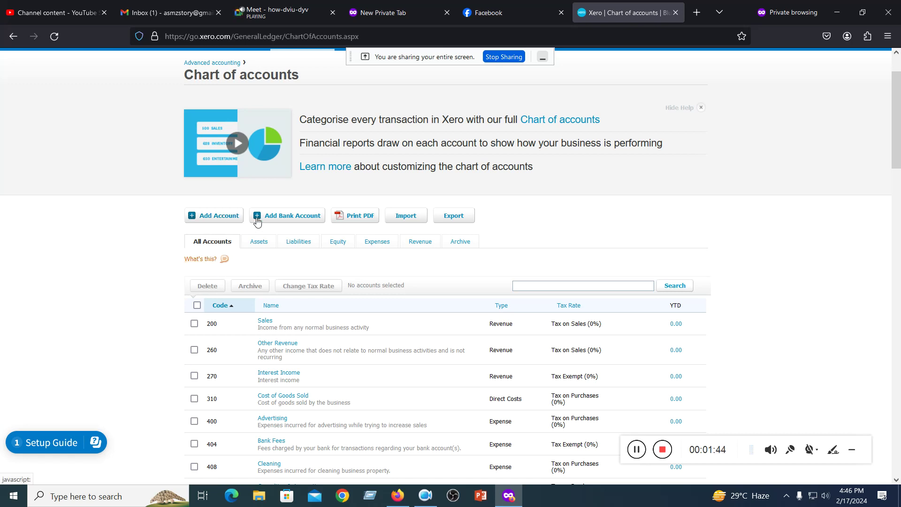
pyautogui.click(276, 17)
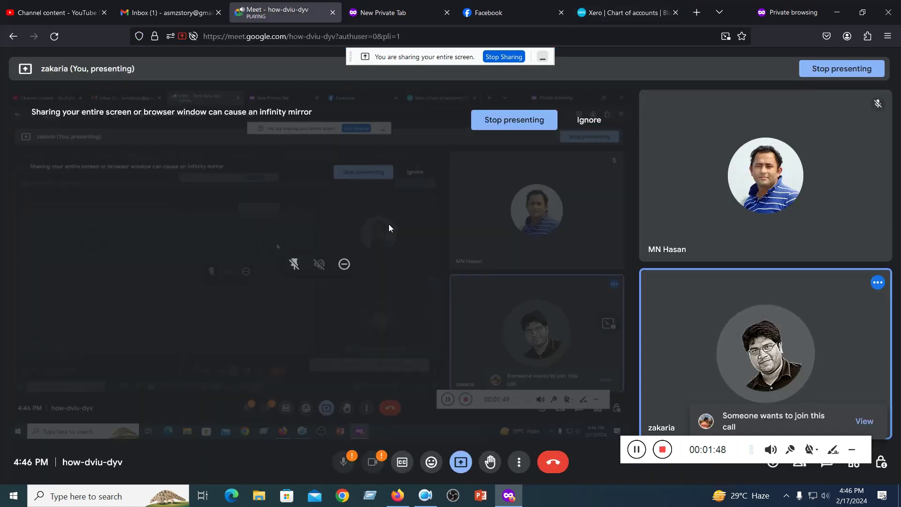
pyautogui.click(625, 11)
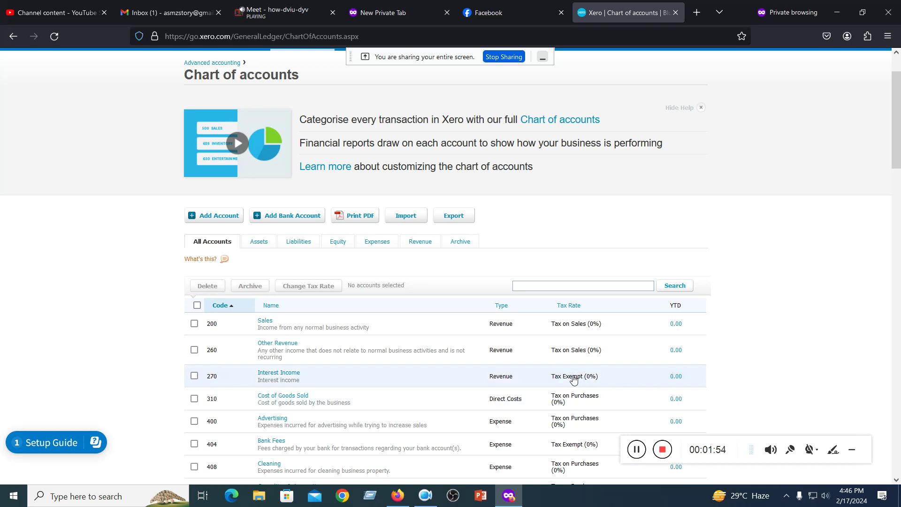
pyautogui.click(837, 13)
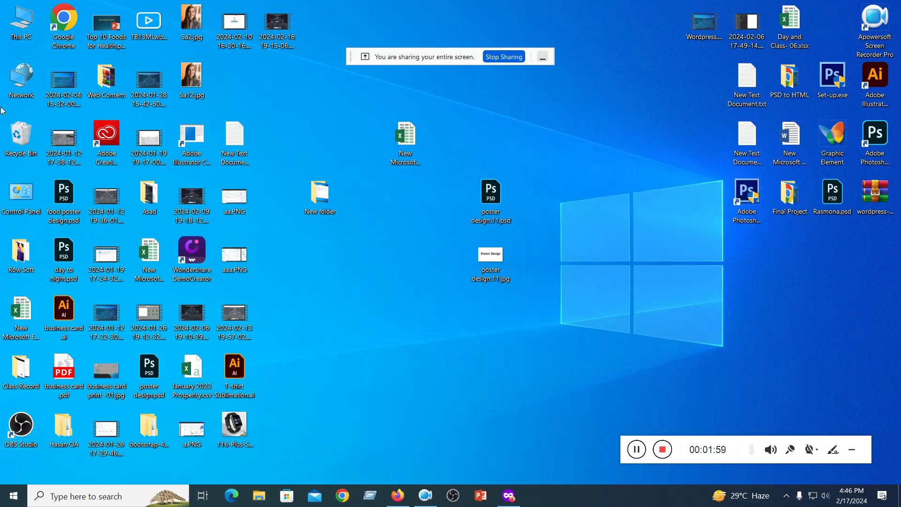
# - From This PC > Downloads, open Statement_February_2020-1(1).xlsx among last week's files
pyautogui.doubleClick(21, 21)
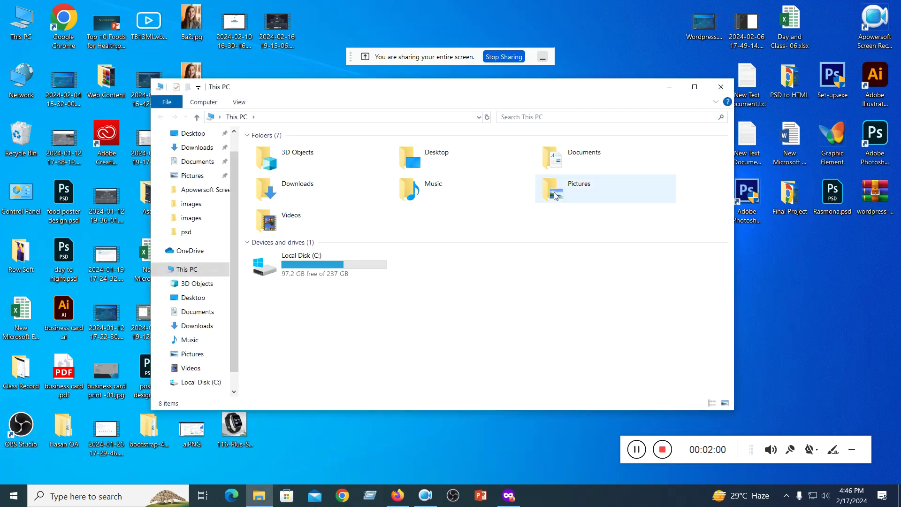
pyautogui.click(196, 146)
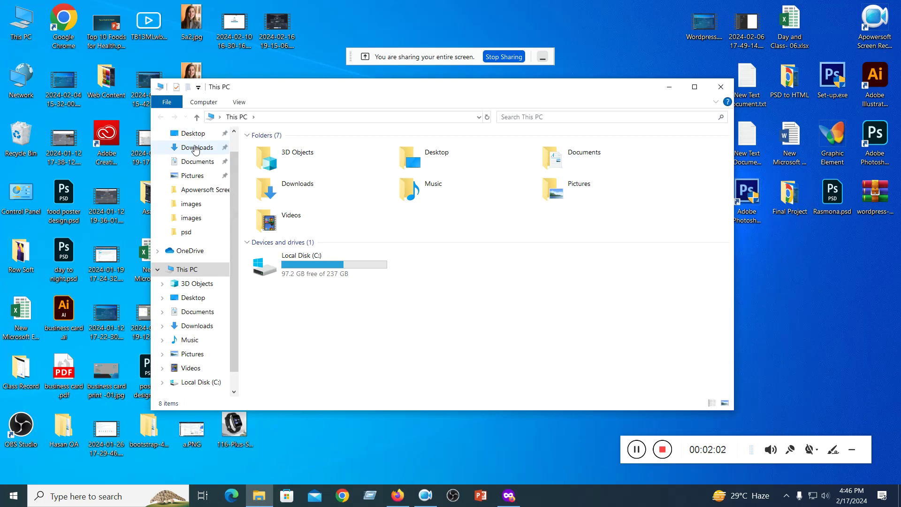
pyautogui.scroll(-2, 520, 254)
pyautogui.scroll(3, 520, 254)
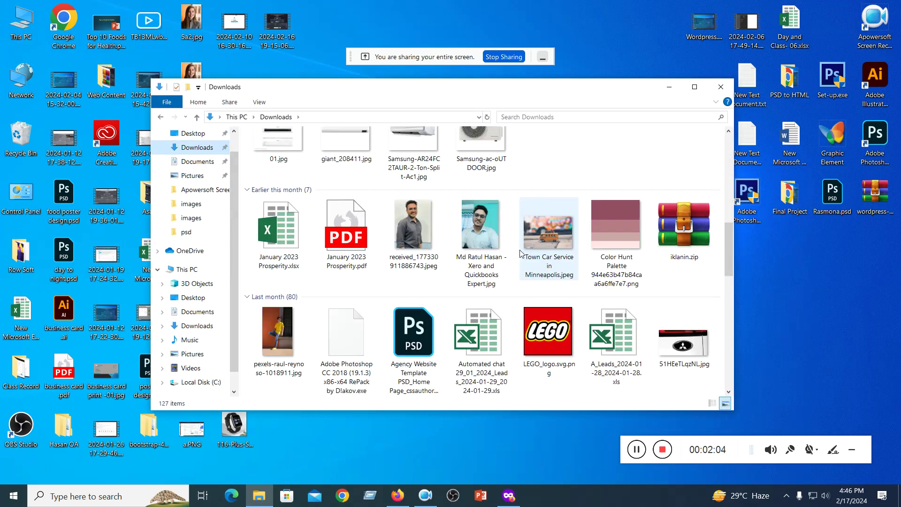
pyautogui.scroll(-3, 520, 253)
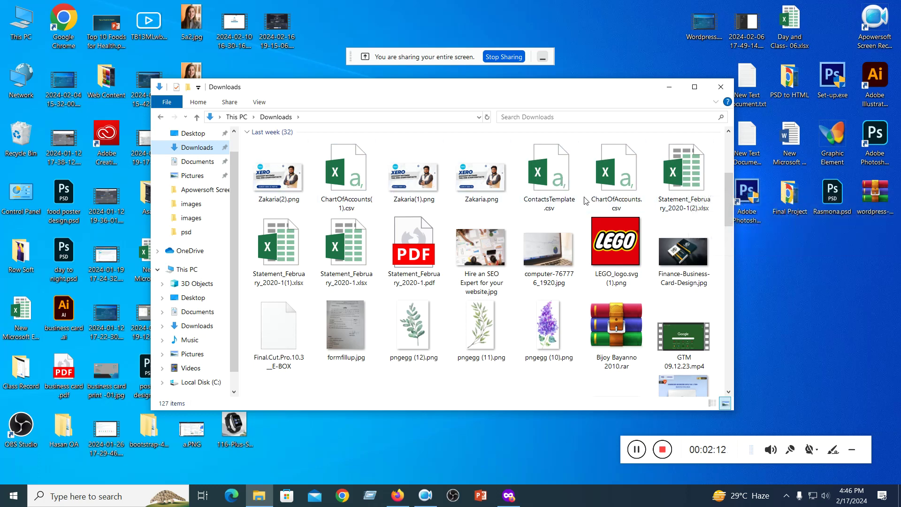
pyautogui.doubleClick(284, 244)
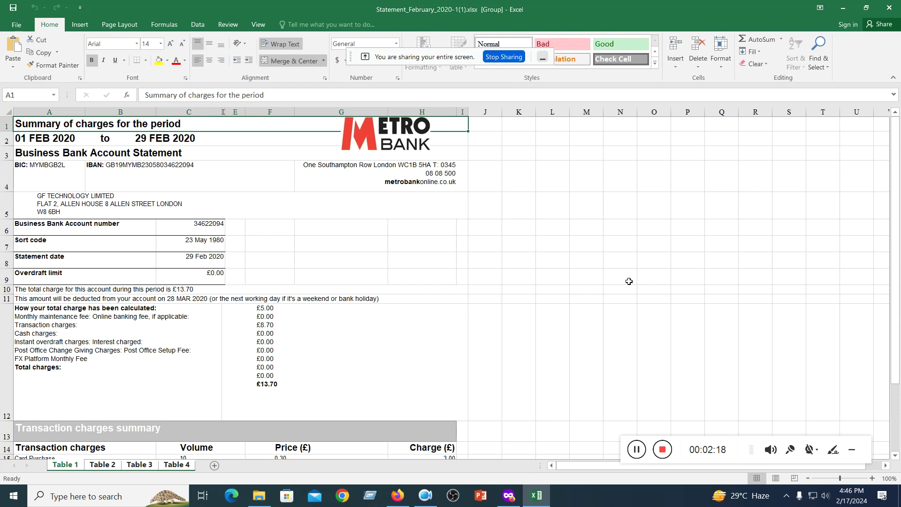
# - Scroll through the Metro Bank February 2020 statement, then close Excel with Alt+F4
pyautogui.scroll(-4, 395, 255)
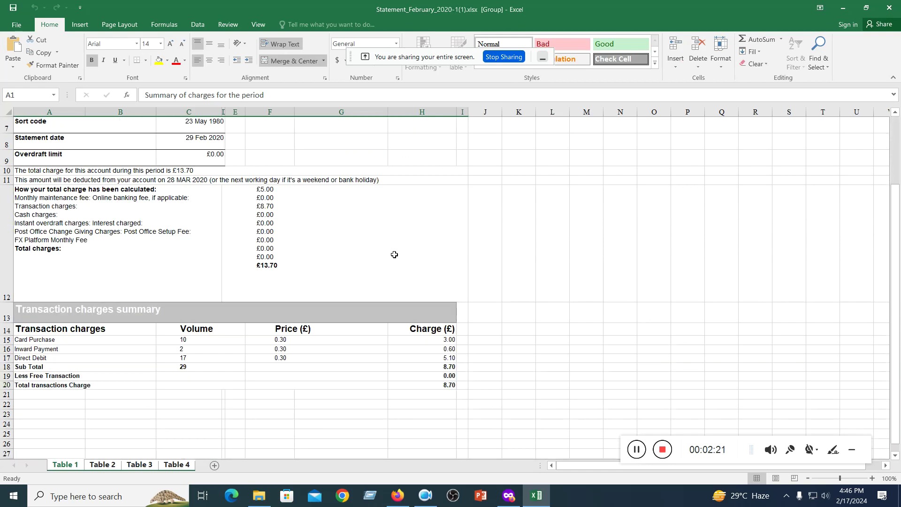
pyautogui.scroll(4, 394, 254)
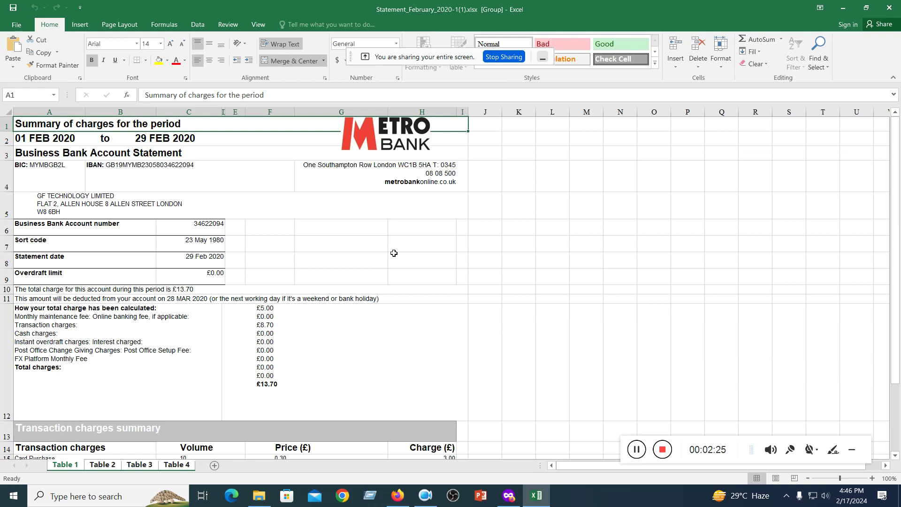
pyautogui.hotkey('alt', 'F4')
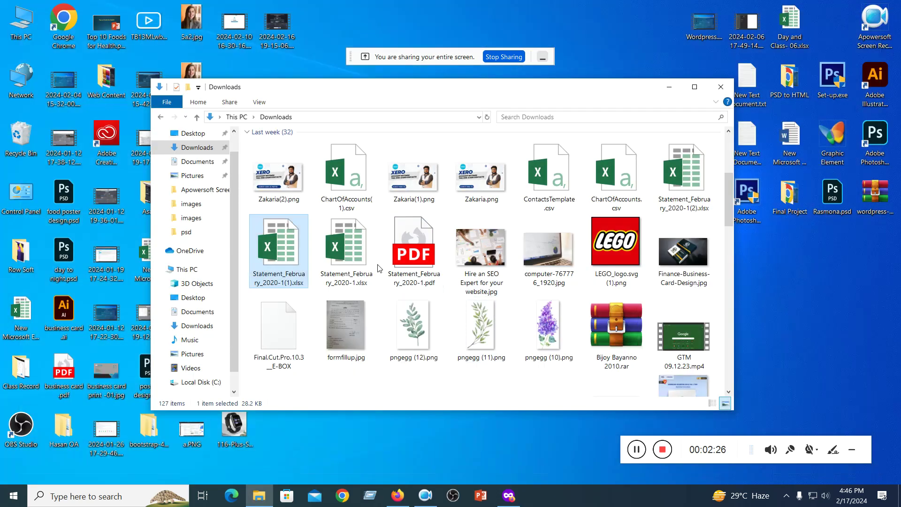
# - Preview the statement PDF, then select the ten statement, chart-of-accounts, contacts and banner files
pyautogui.doubleClick(401, 249)
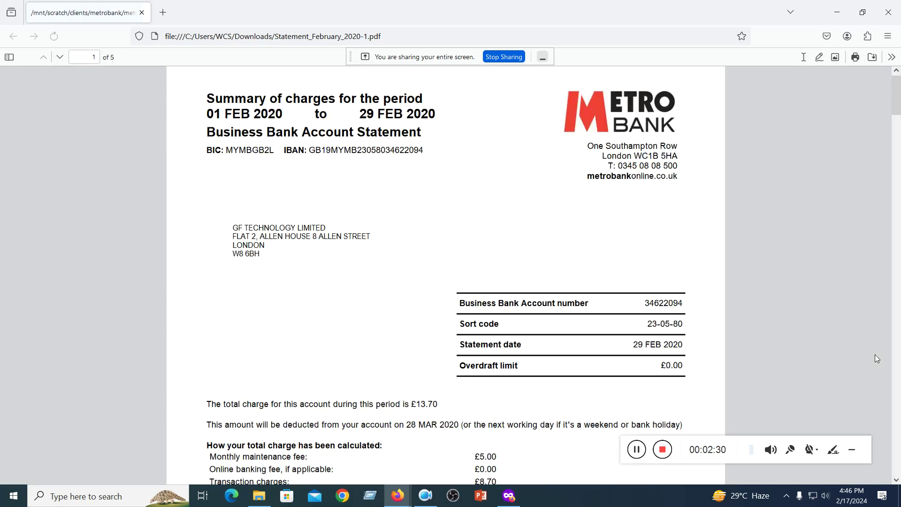
pyautogui.click(836, 12)
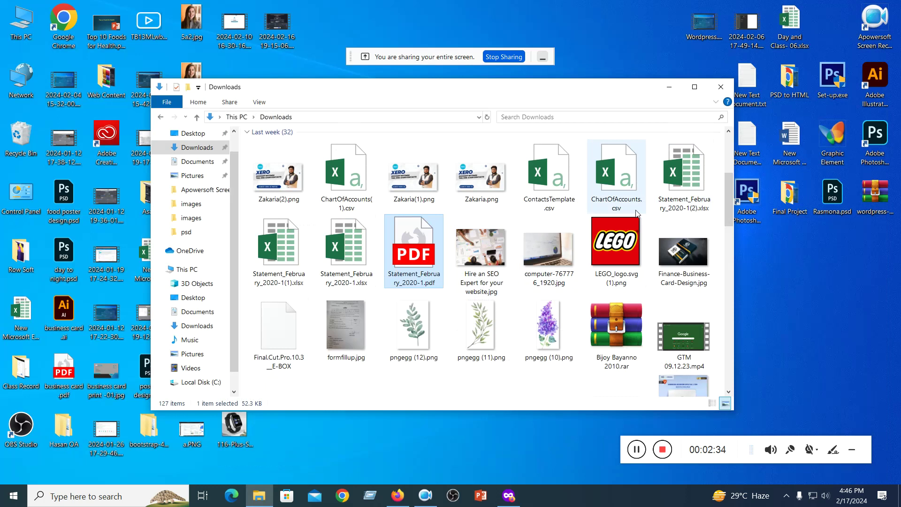
pyautogui.keyDown('ctrl'); pyautogui.click(345, 249); pyautogui.keyUp('ctrl')
pyautogui.keyDown('ctrl'); pyautogui.click(279, 251); pyautogui.keyUp('ctrl')
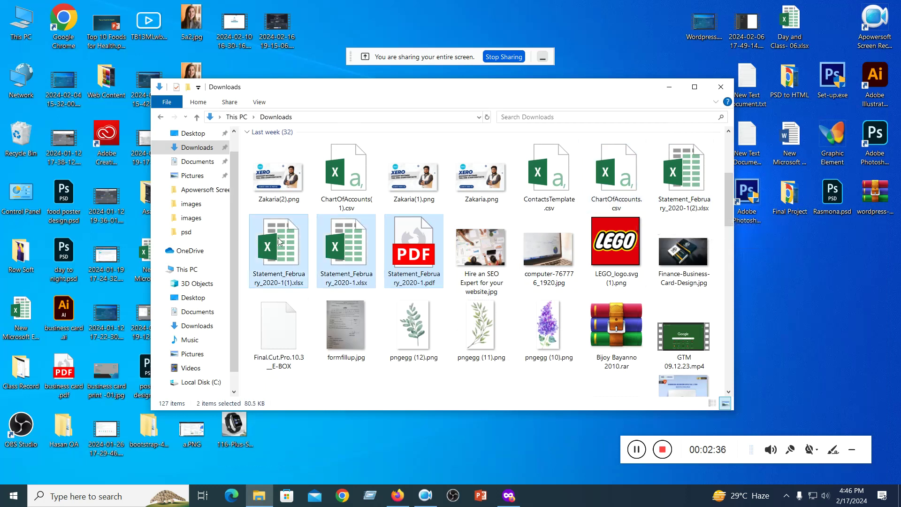
pyautogui.keyDown('ctrl'); pyautogui.click(279, 176); pyautogui.keyUp('ctrl')
pyautogui.keyDown('ctrl'); pyautogui.click(346, 174); pyautogui.keyUp('ctrl')
pyautogui.keyDown('ctrl'); pyautogui.click(414, 176); pyautogui.keyUp('ctrl')
pyautogui.keyDown('ctrl'); pyautogui.click(481, 176); pyautogui.keyUp('ctrl')
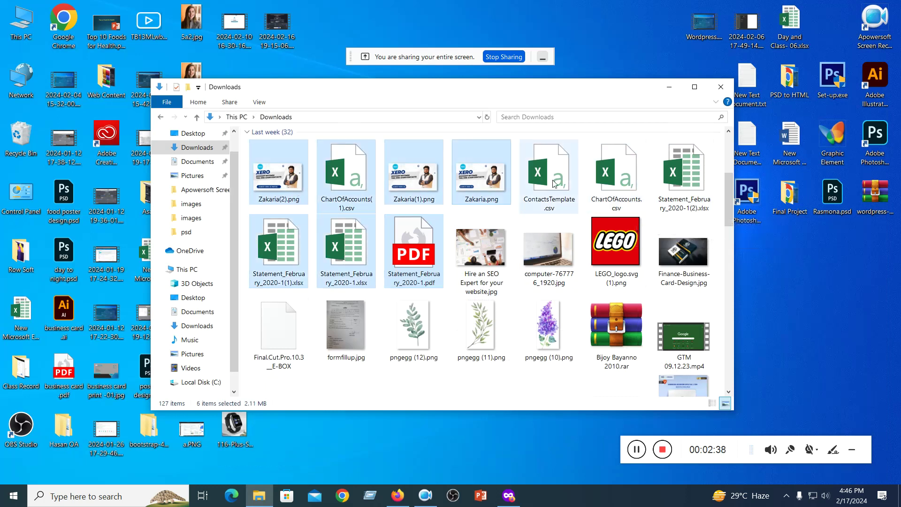
pyautogui.keyDown('ctrl'); pyautogui.click(544, 183); pyautogui.keyUp('ctrl')
pyautogui.keyDown('ctrl'); pyautogui.click(610, 183); pyautogui.keyUp('ctrl')
pyautogui.keyDown('ctrl'); pyautogui.click(678, 183); pyautogui.keyUp('ctrl')
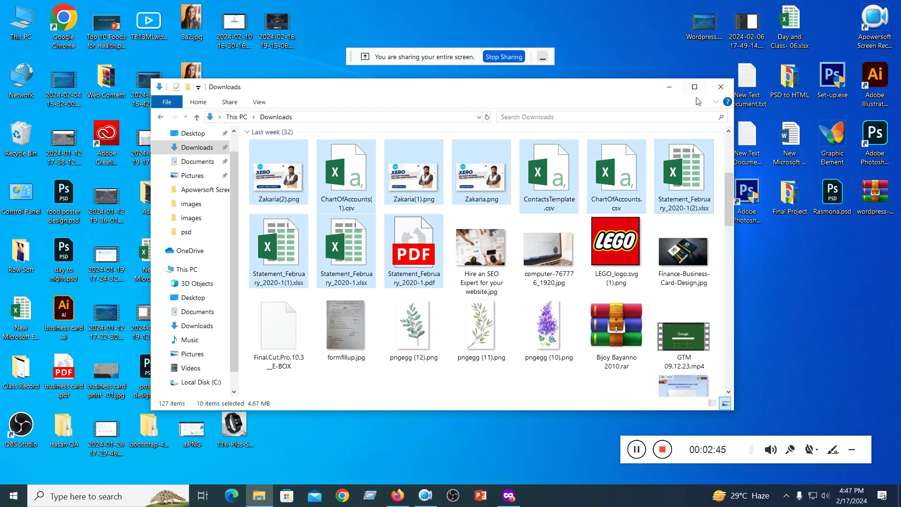
# - Paste the ten files into the desktop's New folder and open Statement_February_2020-1.pdf there
pyautogui.click(670, 87)
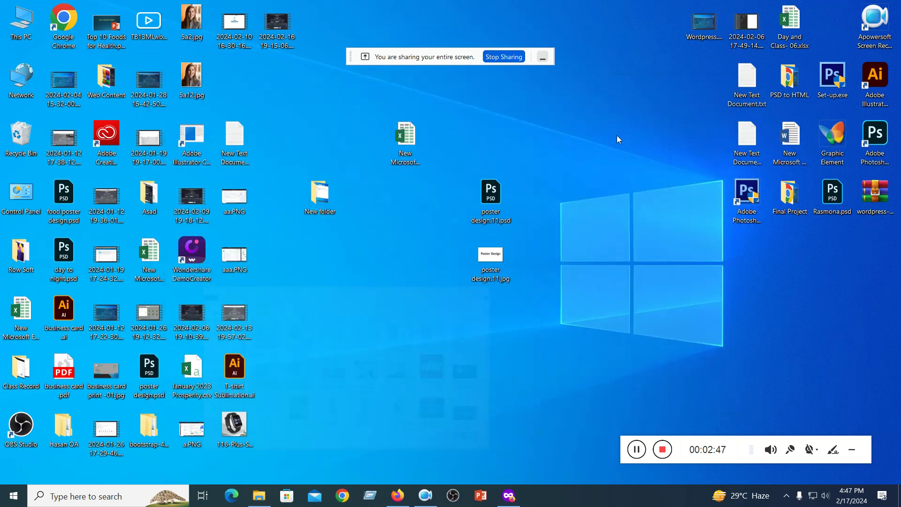
pyautogui.doubleClick(337, 190)
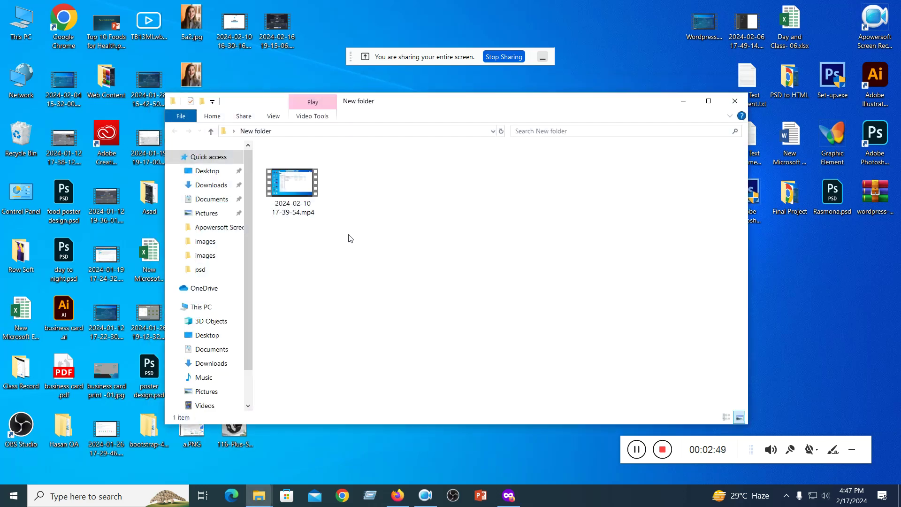
pyautogui.hotkey('ctrl', 'v')
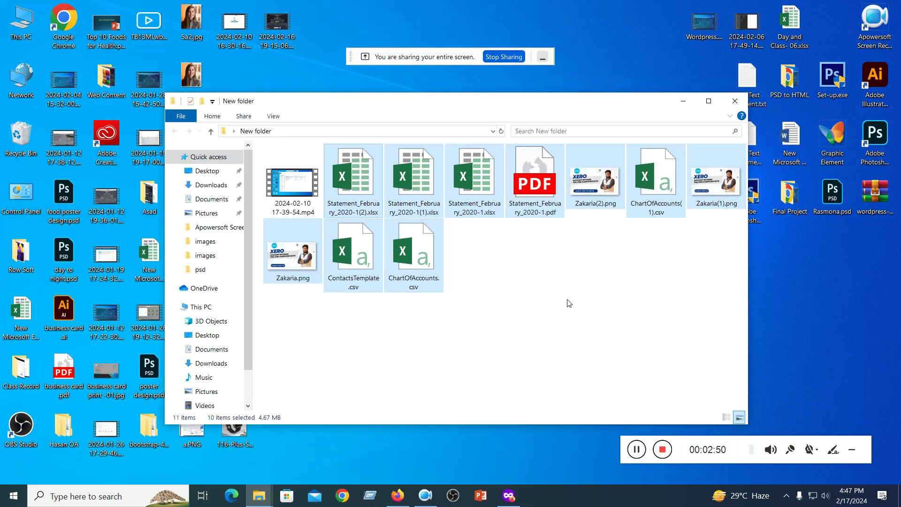
pyautogui.click(505, 302)
pyautogui.doubleClick(528, 166)
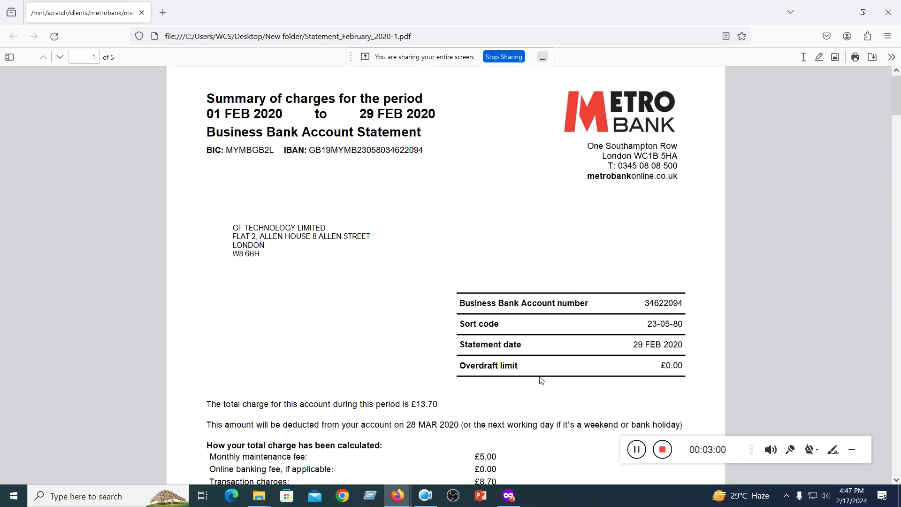
# - In Xero's Chart of accounts, start a new account, browse account types, then cancel without saving
pyautogui.click(509, 495)
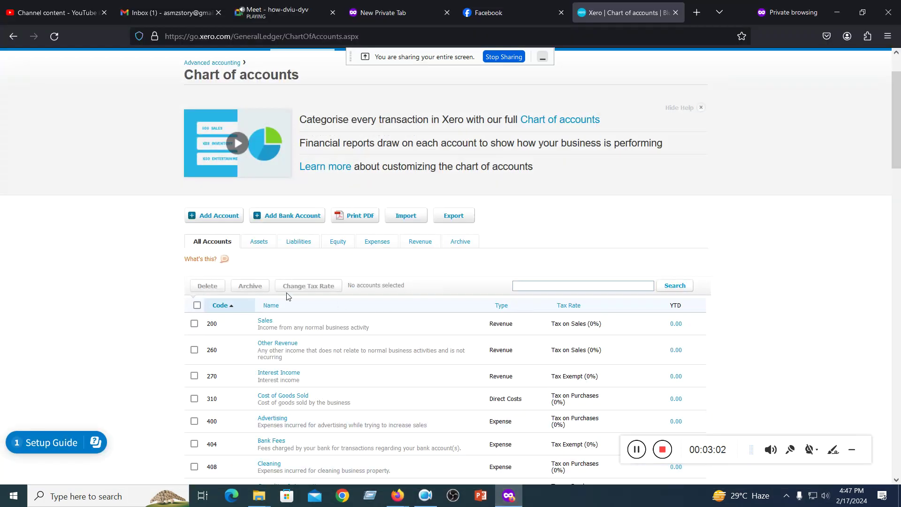
pyautogui.click(202, 223)
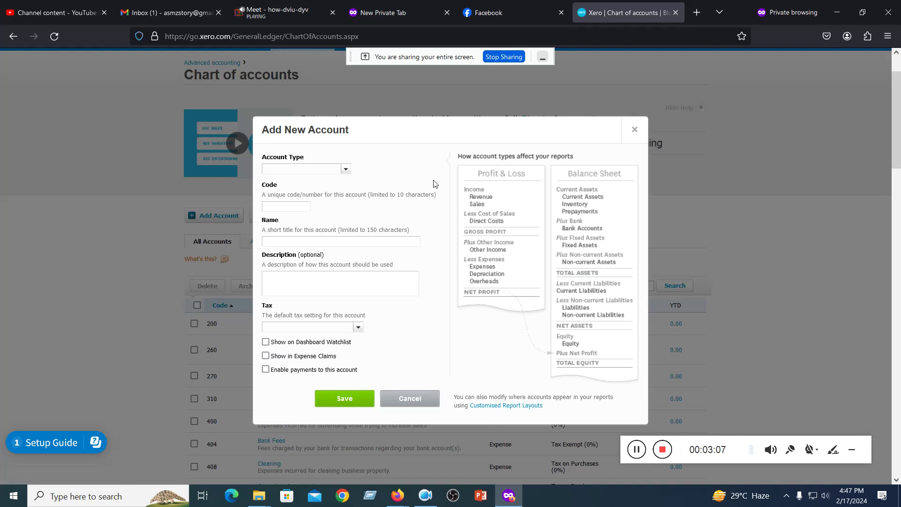
pyautogui.click(345, 169)
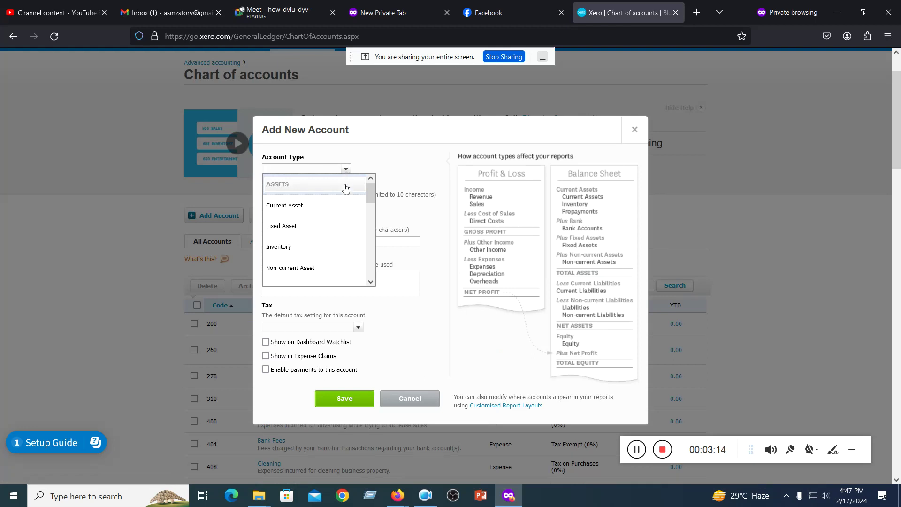
pyautogui.scroll(-5, 344, 191)
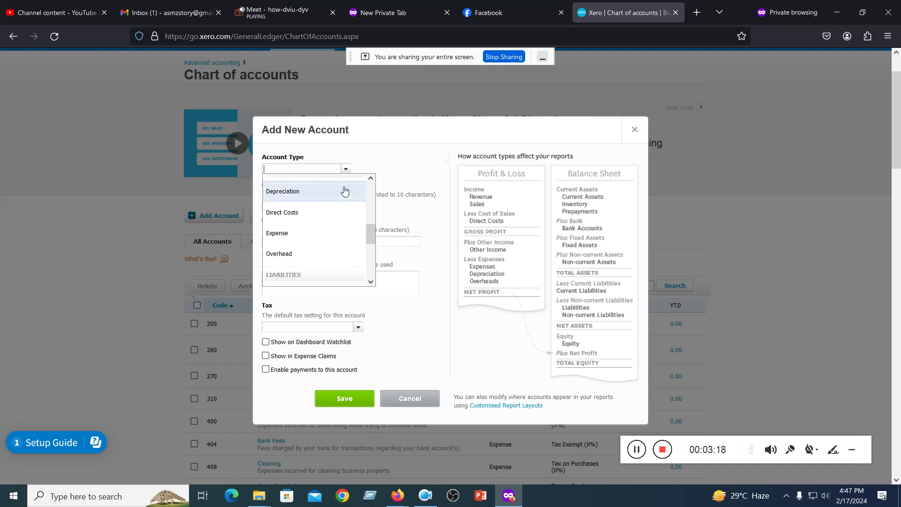
pyautogui.scroll(2, 345, 197)
pyautogui.click(404, 149)
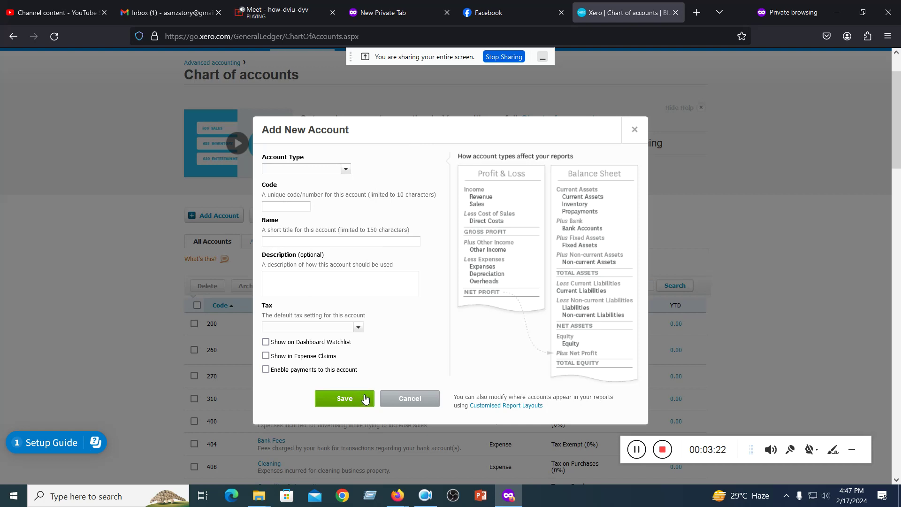
pyautogui.click(418, 403)
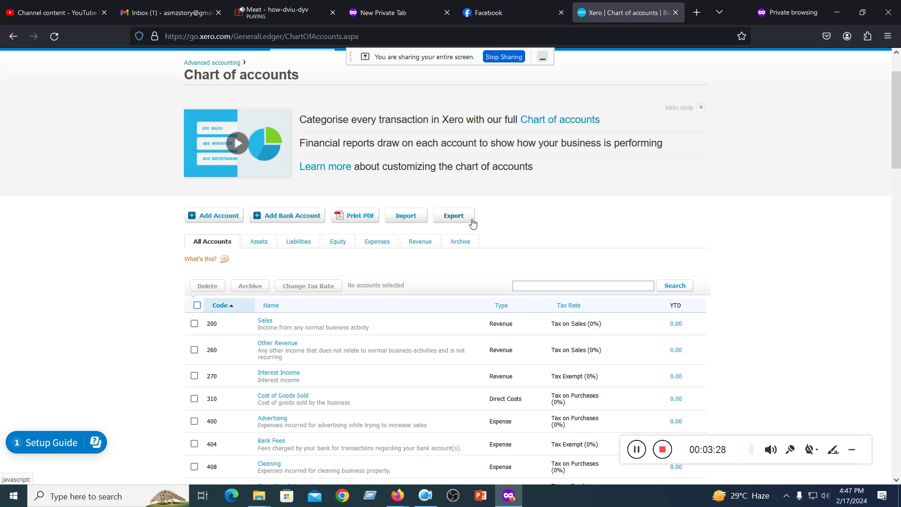
# - Start adding a bank account, search 'hsbc', and browse the Filter by country list
pyautogui.click(284, 214)
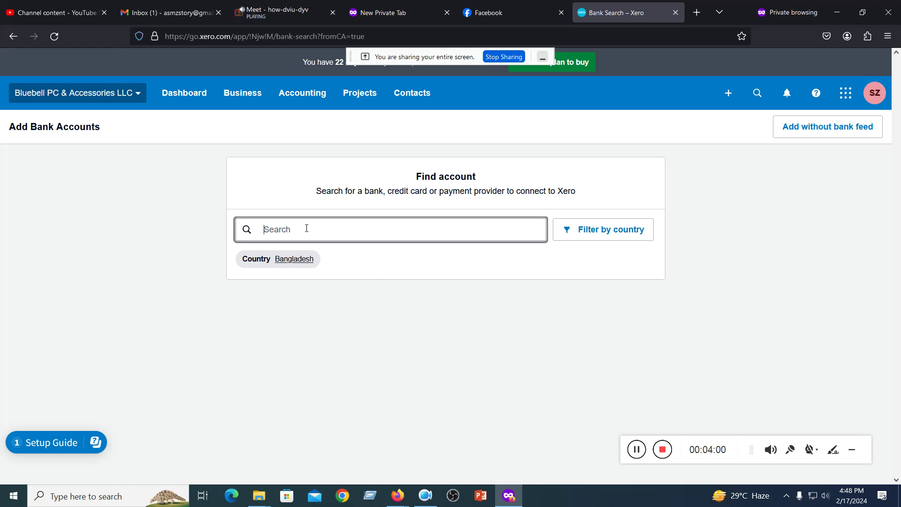
pyautogui.write('hsbc')
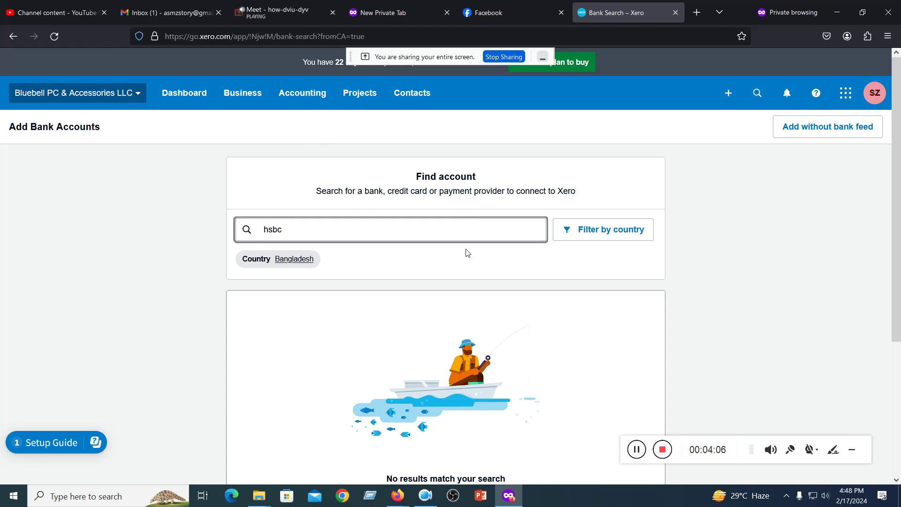
pyautogui.click(632, 229)
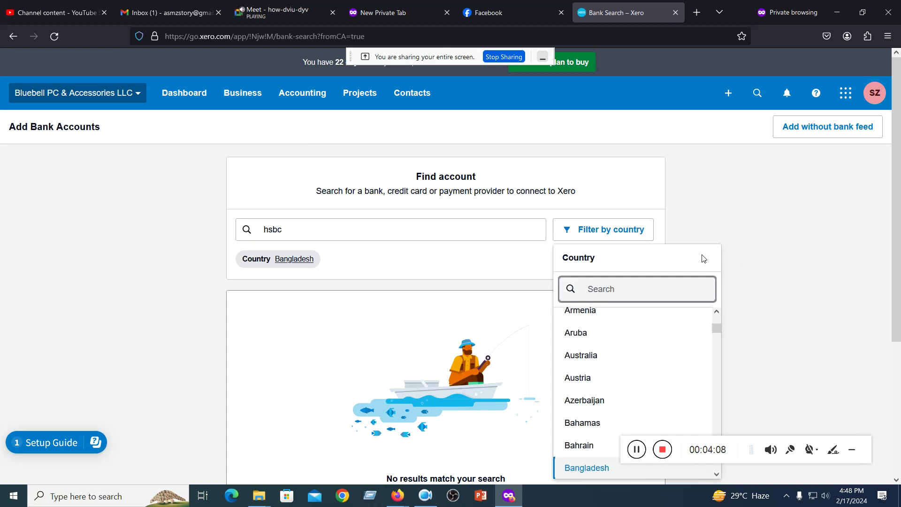
pyautogui.scroll(-3, 668, 323)
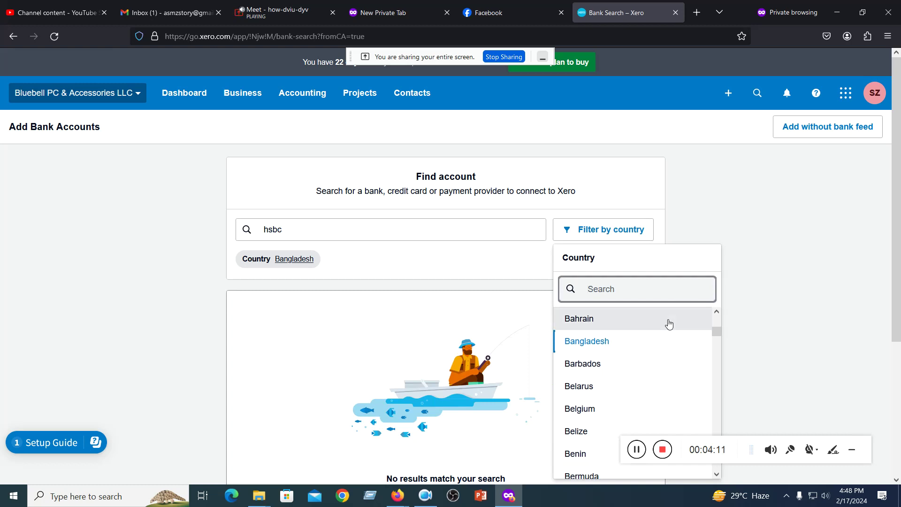
pyautogui.scroll(-2, 669, 323)
pyautogui.scroll(-4, 669, 323)
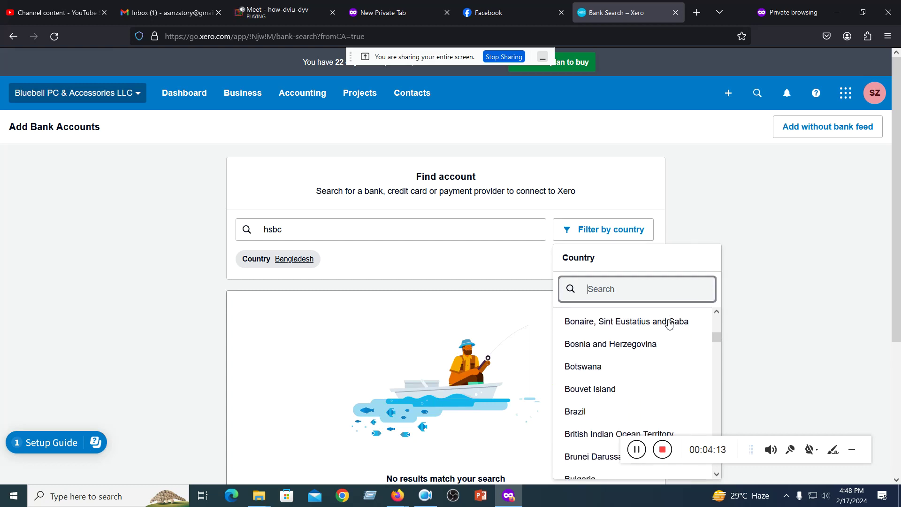
pyautogui.scroll(-2, 669, 323)
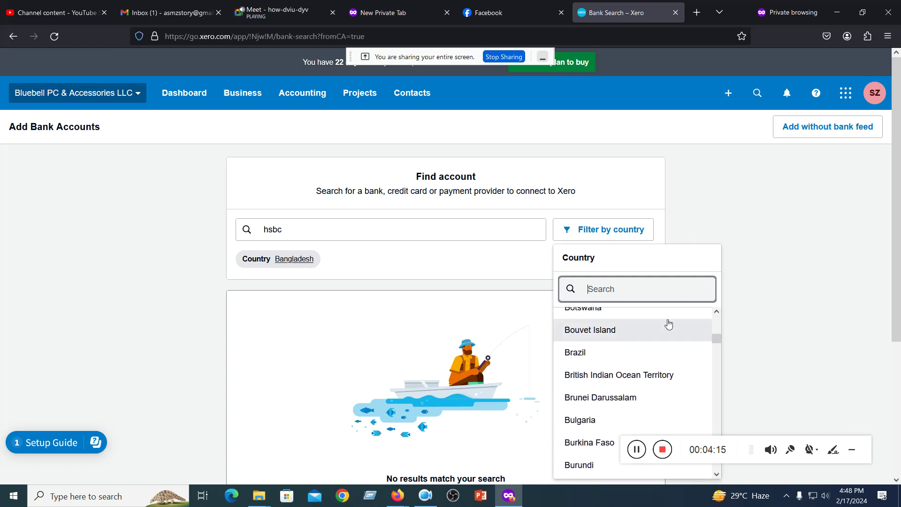
pyautogui.scroll(-3, 669, 324)
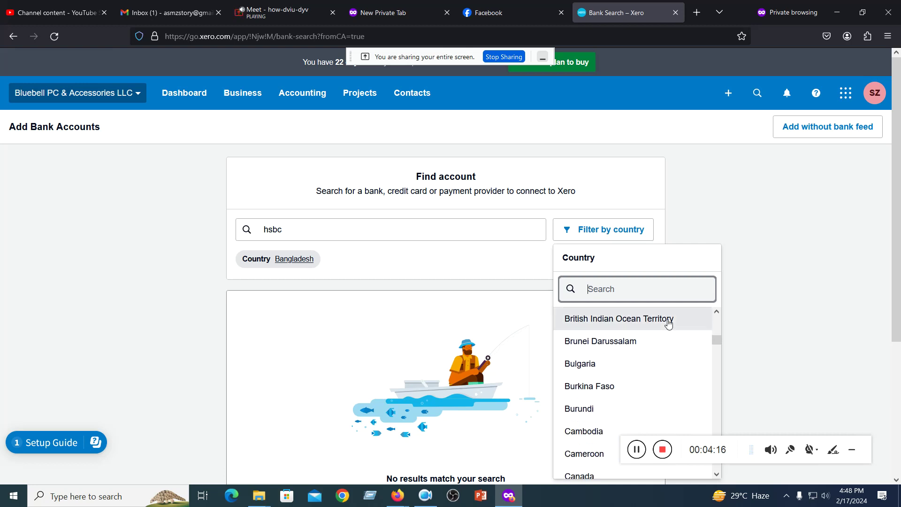
pyautogui.scroll(-3, 665, 325)
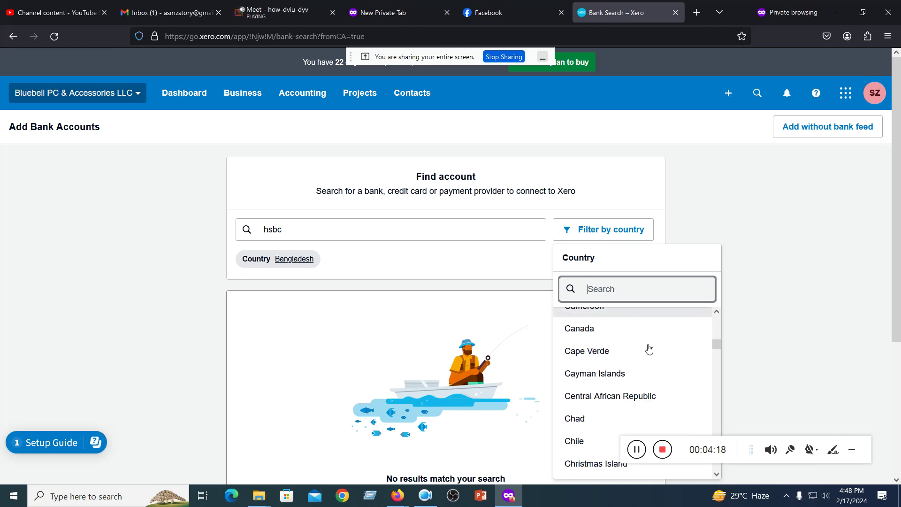
pyautogui.scroll(1, 646, 346)
pyautogui.scroll(-3, 649, 348)
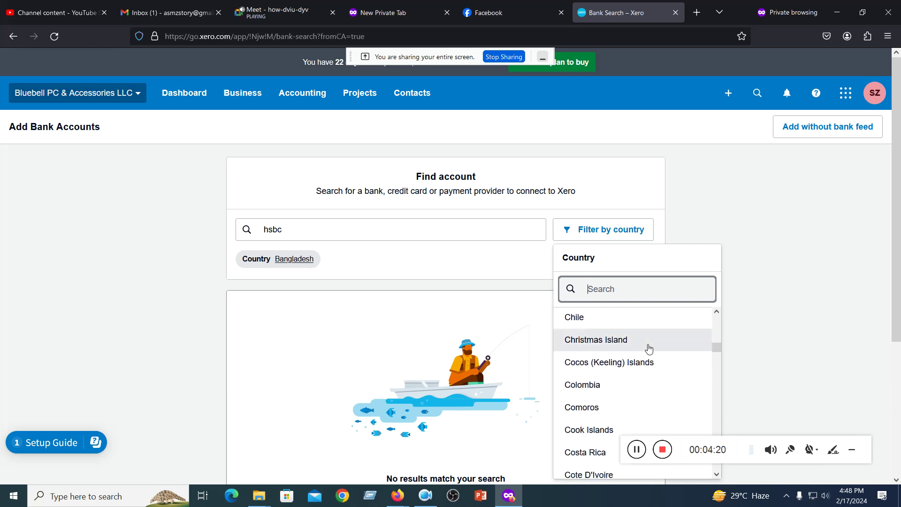
pyautogui.scroll(1, 649, 348)
pyautogui.scroll(3, 649, 348)
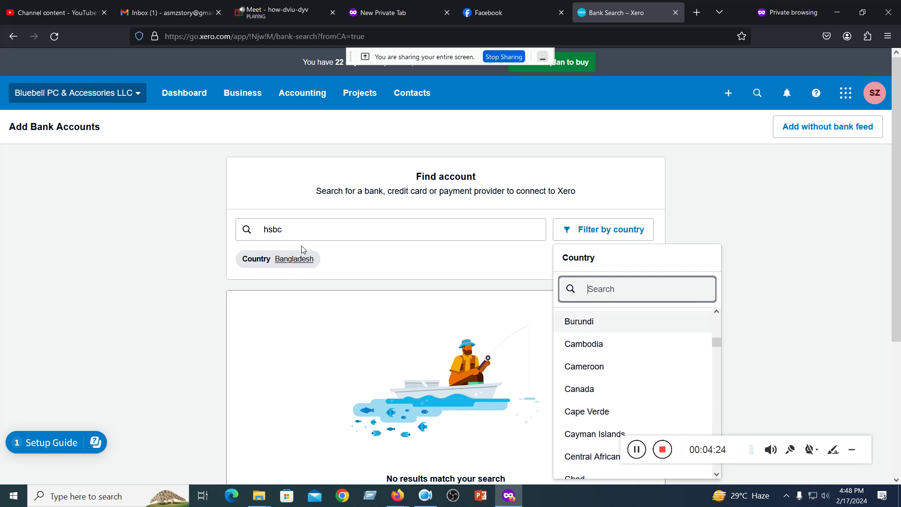
# - Clear the hsbc search and switch to the Google Meet call tab
pyautogui.click(252, 231)
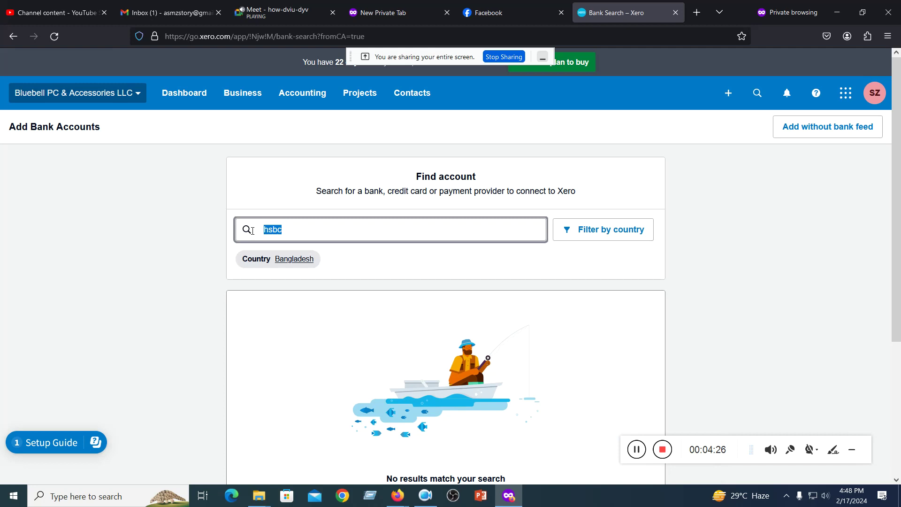
pyautogui.press('BackSpace')
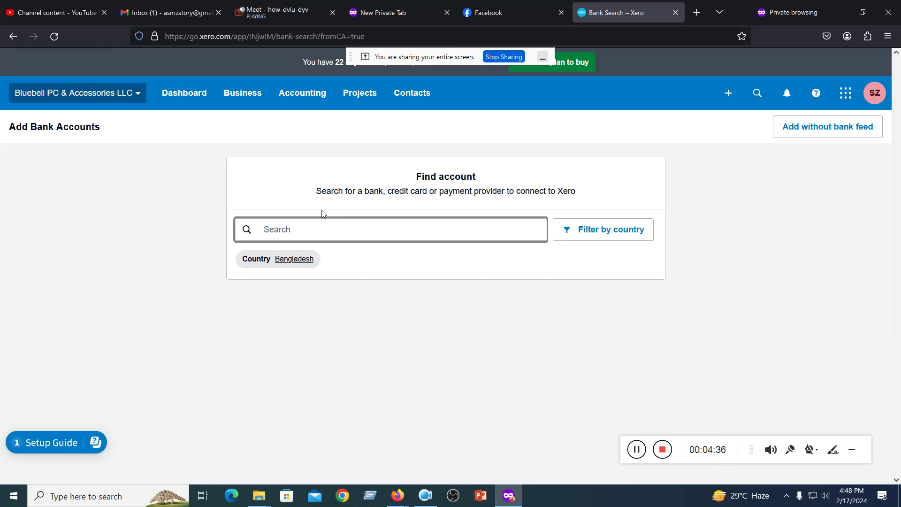
pyautogui.click(284, 13)
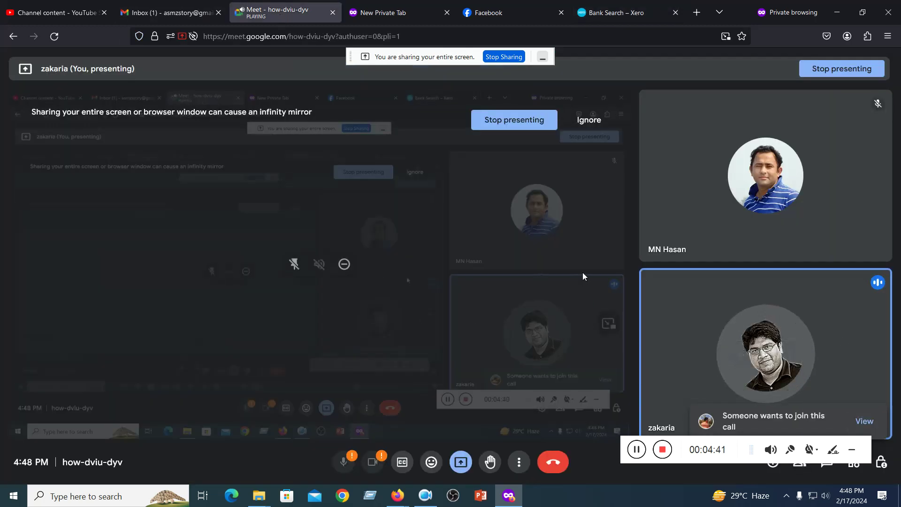
# - Admit the waiting participant to the Meet call, then return to the Xero bank search
pyautogui.click(850, 419)
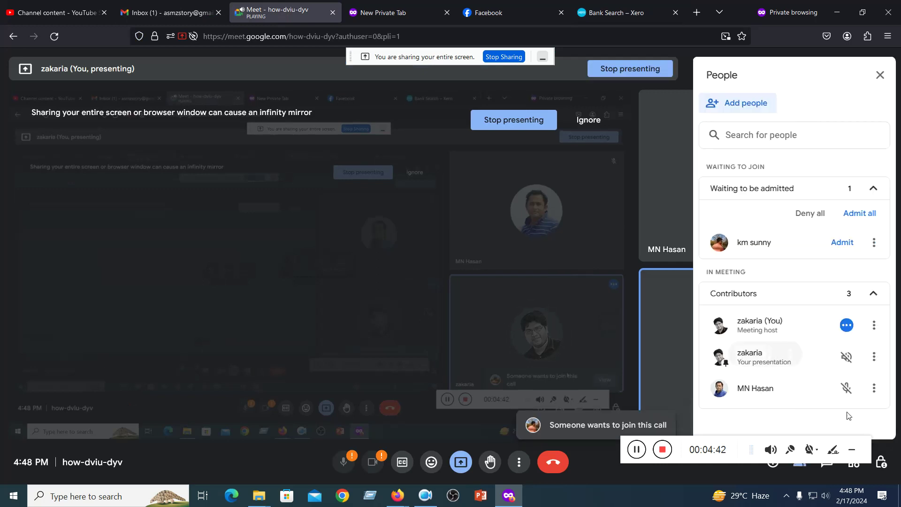
pyautogui.click(859, 213)
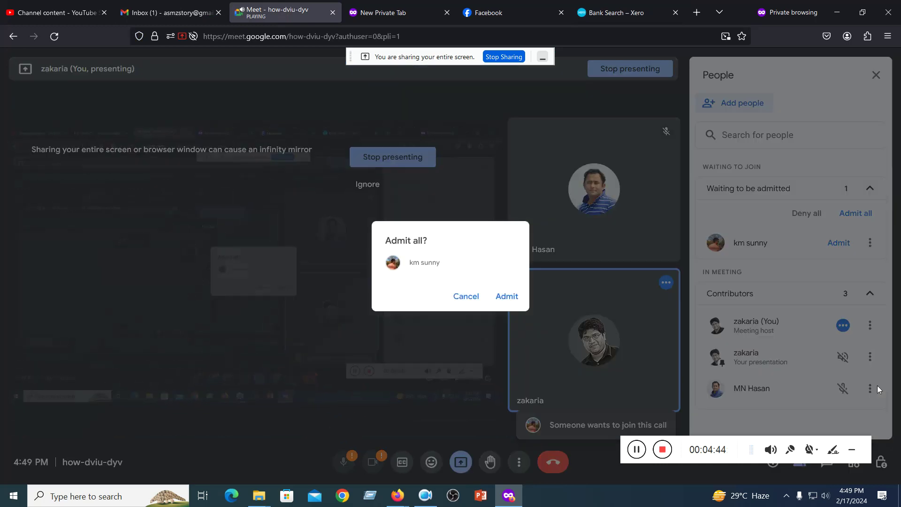
pyautogui.click(507, 296)
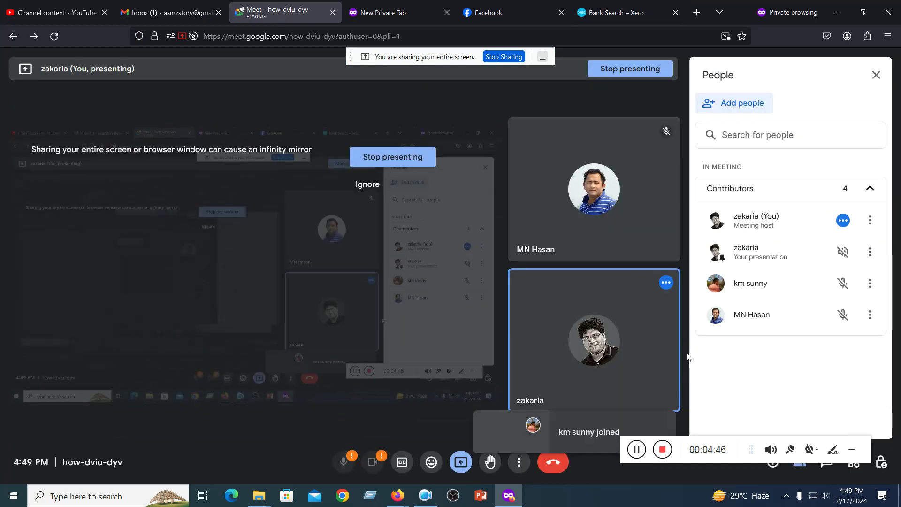
pyautogui.click(628, 13)
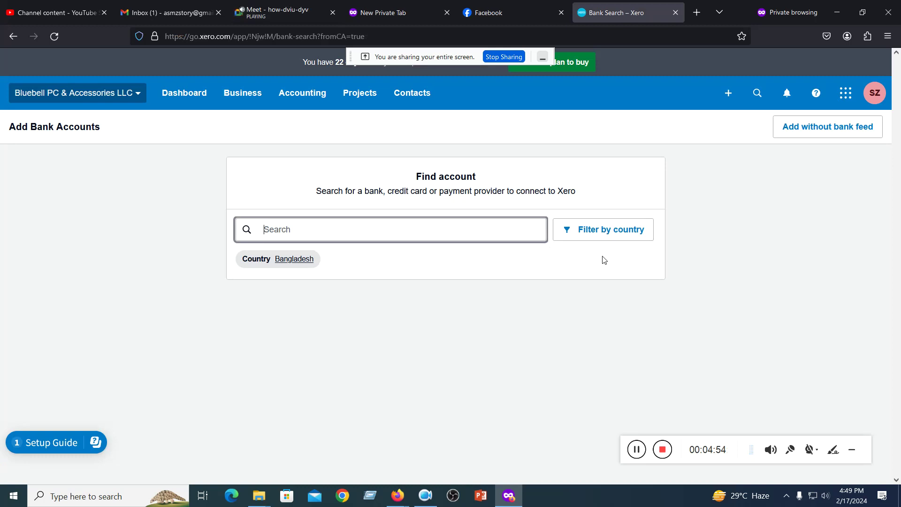
# - Set the bank search's country filter to Armenia
pyautogui.click(597, 229)
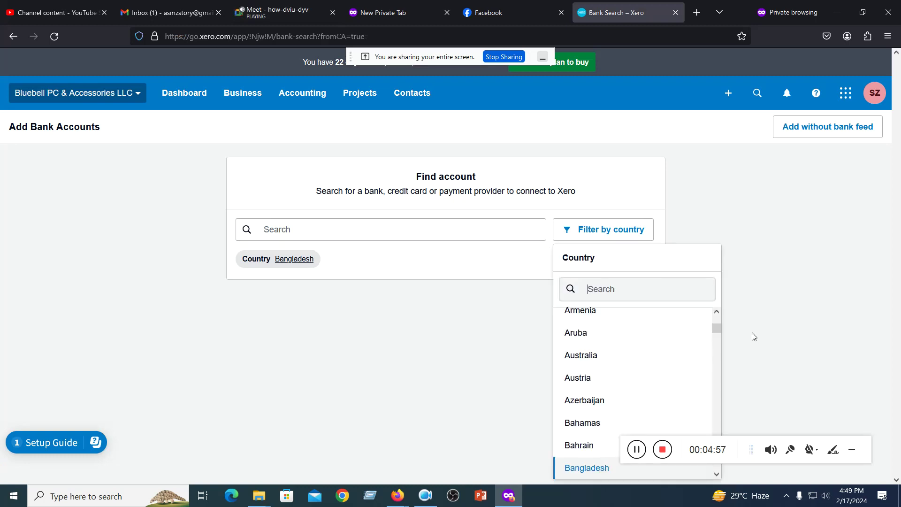
pyautogui.scroll(-3, 698, 318)
pyautogui.scroll(3, 698, 318)
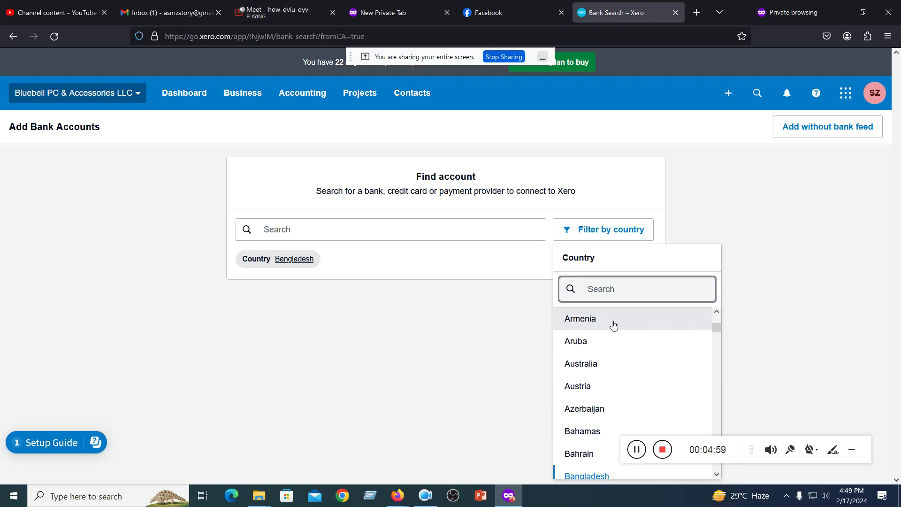
pyautogui.click(613, 325)
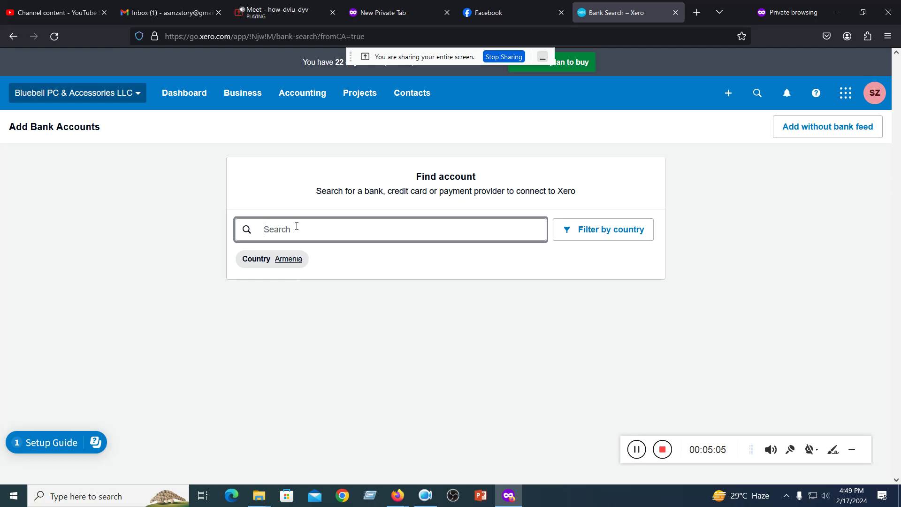
# - Search for 'bank of america' and review the no-results panel
pyautogui.write('a')
pyautogui.press('BackSpace')
pyautogui.write('basn')
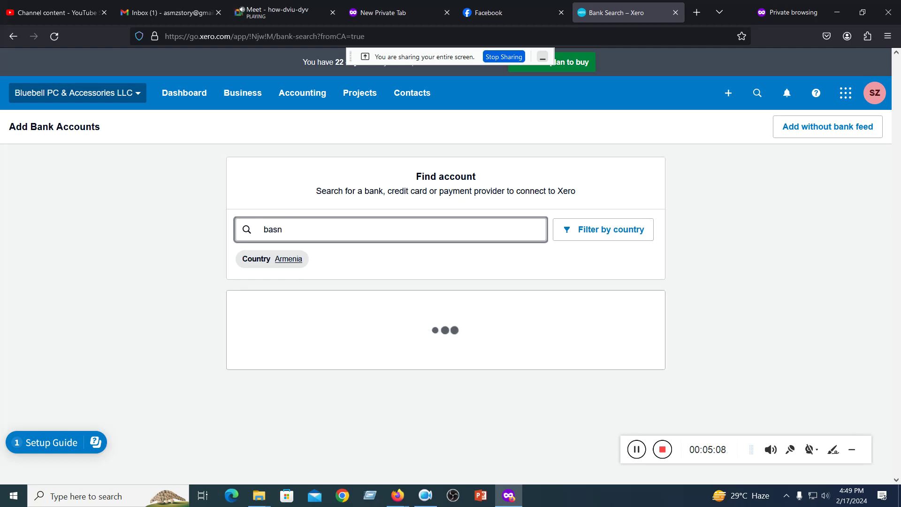
pyautogui.press('BackSpace')
pyautogui.press('BackSpace')
pyautogui.write('nk of america')
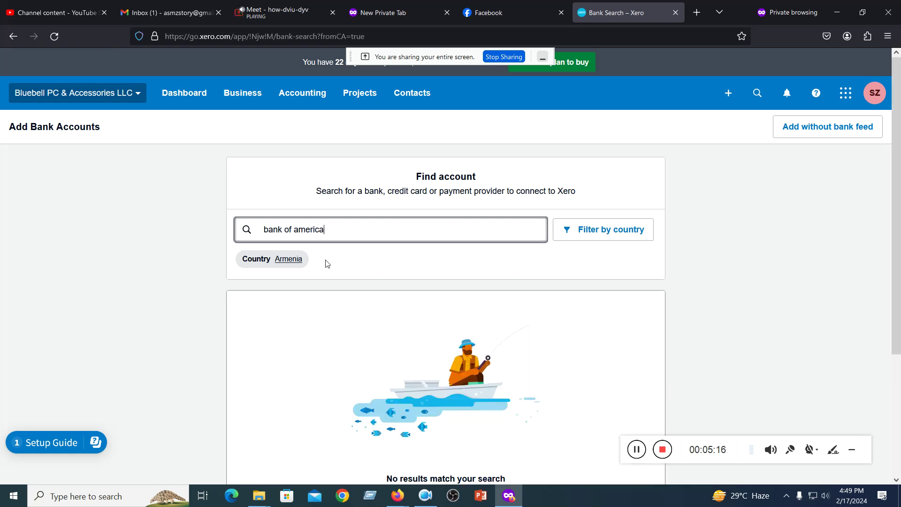
pyautogui.click(358, 261)
pyautogui.scroll(-3, 359, 262)
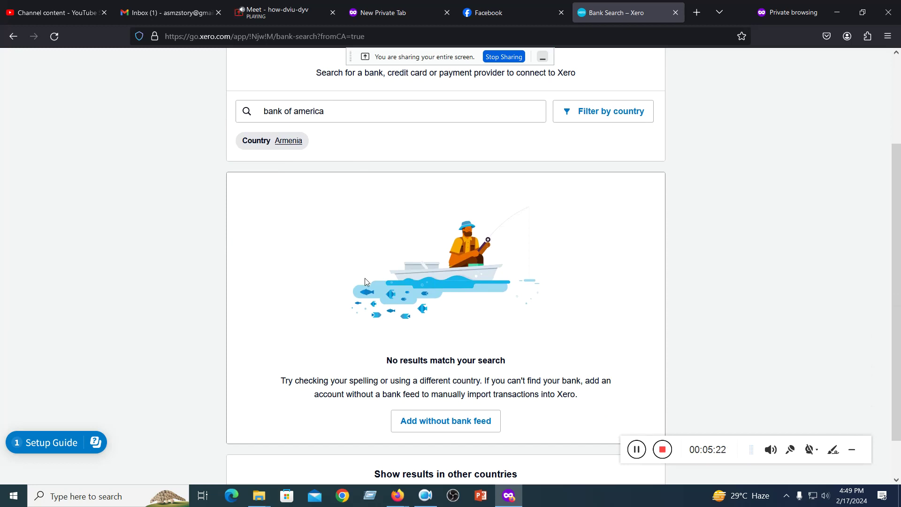
pyautogui.scroll(3, 520, 385)
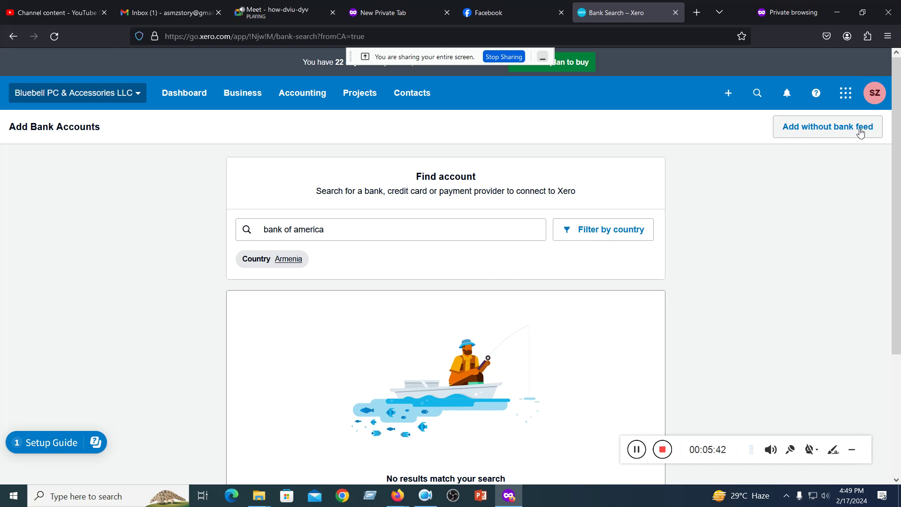
# - Switch the country filter to Bangladesh, then choose 'Add without bank feed'
pyautogui.scroll(-3, 667, 202)
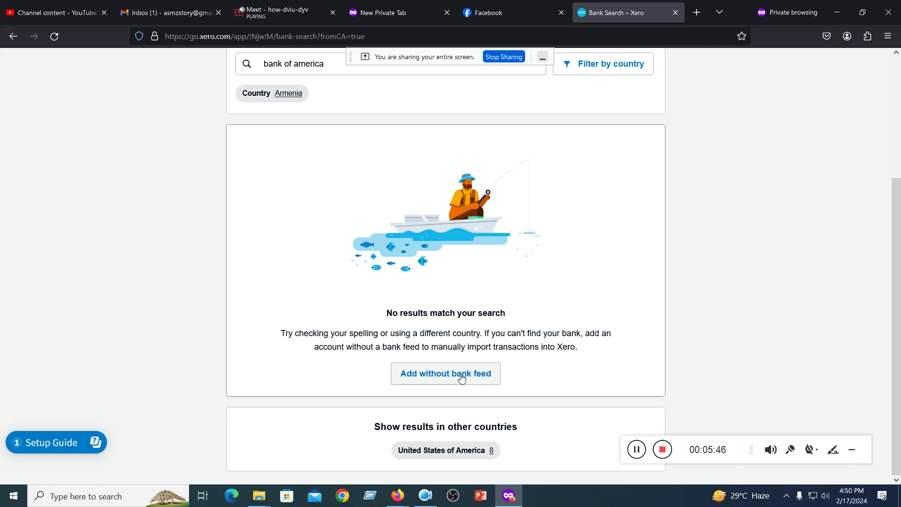
pyautogui.scroll(3, 311, 222)
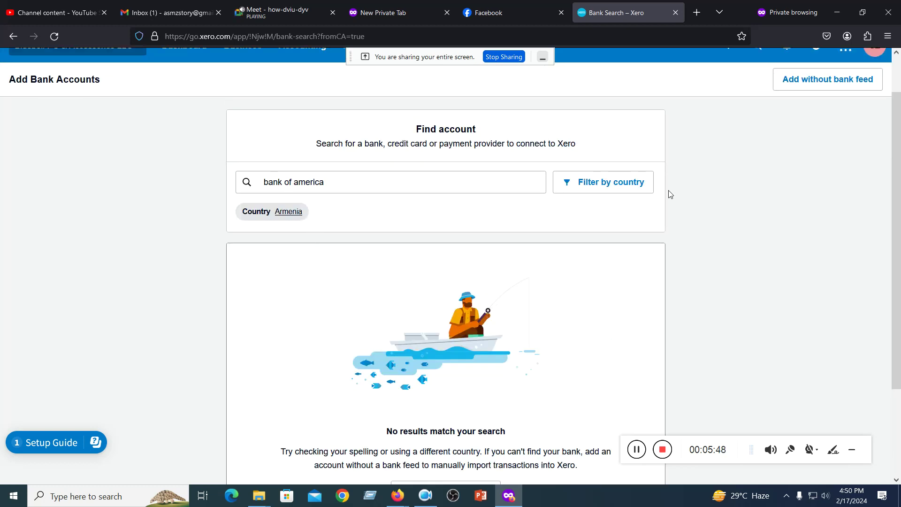
pyautogui.click(605, 183)
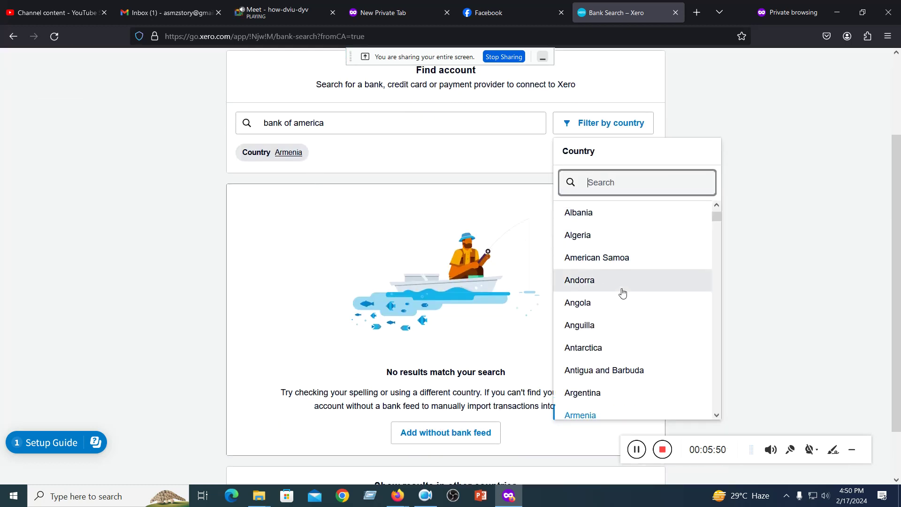
pyautogui.scroll(-3, 620, 296)
pyautogui.scroll(-1, 606, 356)
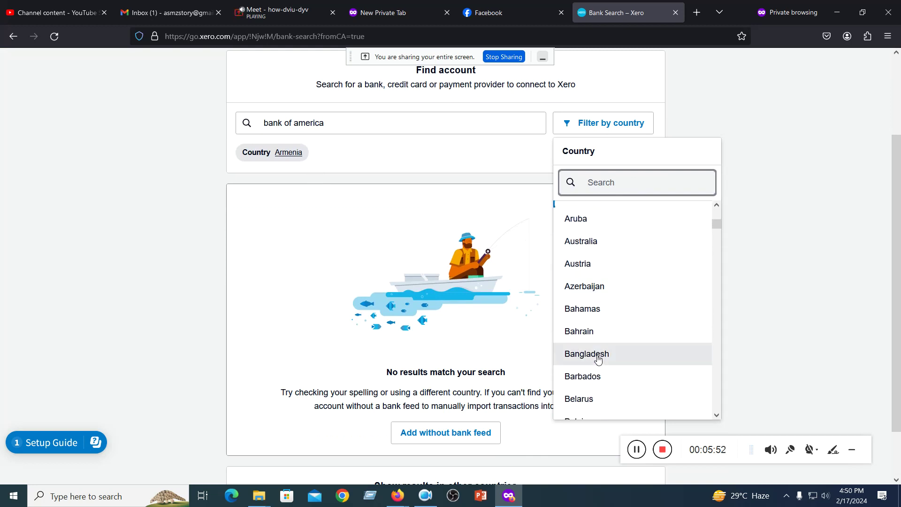
pyautogui.click(592, 354)
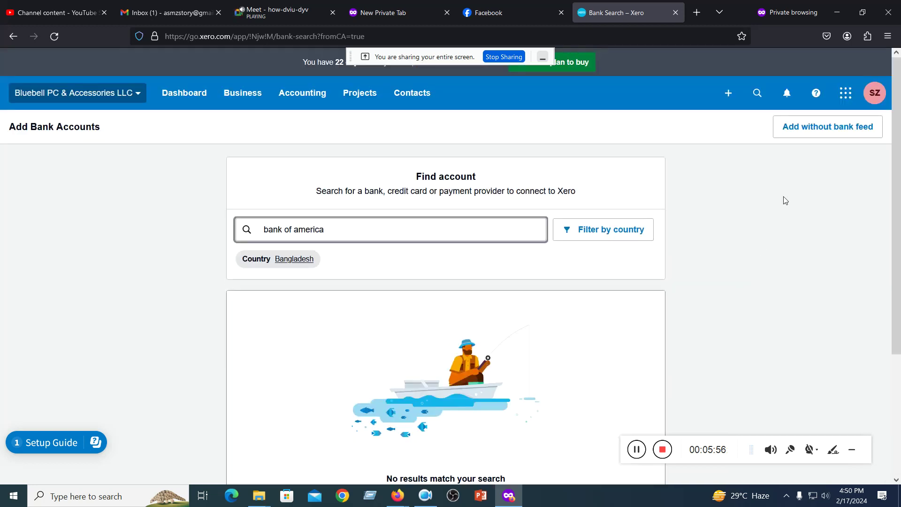
pyautogui.click(801, 128)
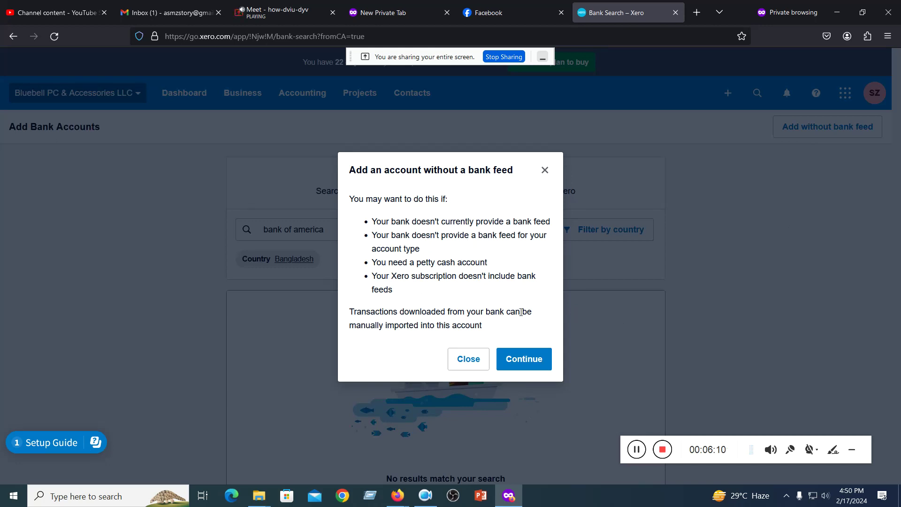
# - Continue to the manual Add account form and put the cursor in the Bank name field
pyautogui.click(525, 359)
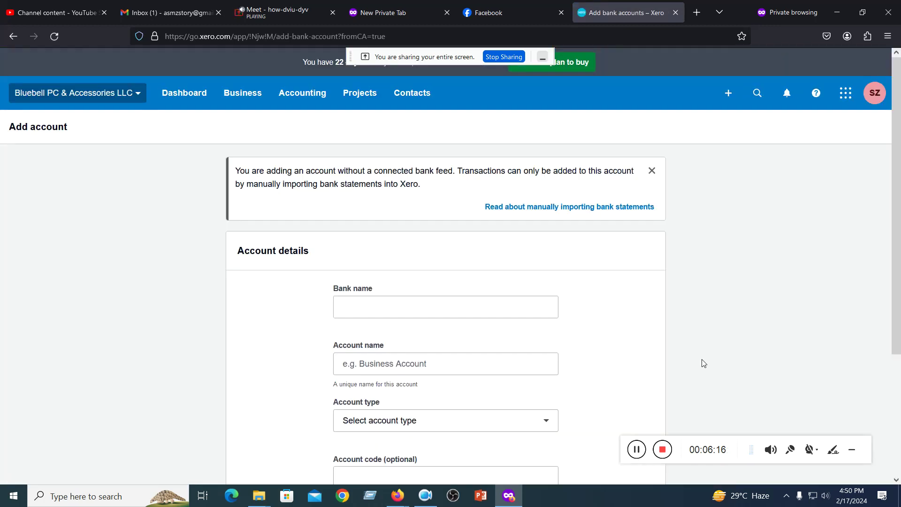
pyautogui.scroll(-3, 590, 311)
pyautogui.scroll(2, 593, 311)
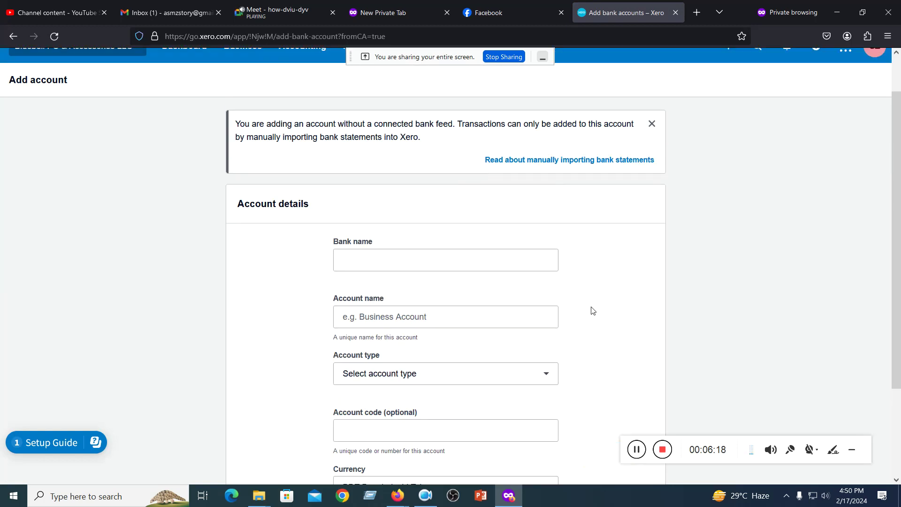
pyautogui.click(390, 265)
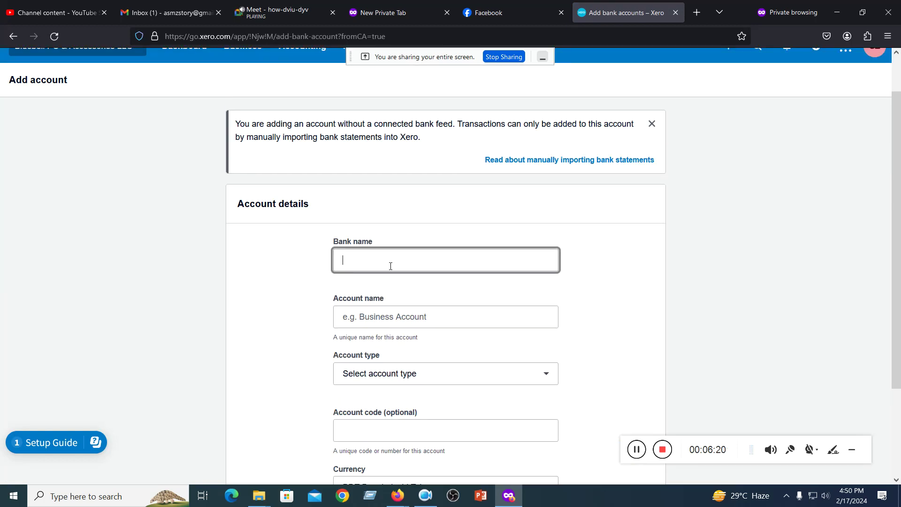
pyautogui.moveTo(397, 495)
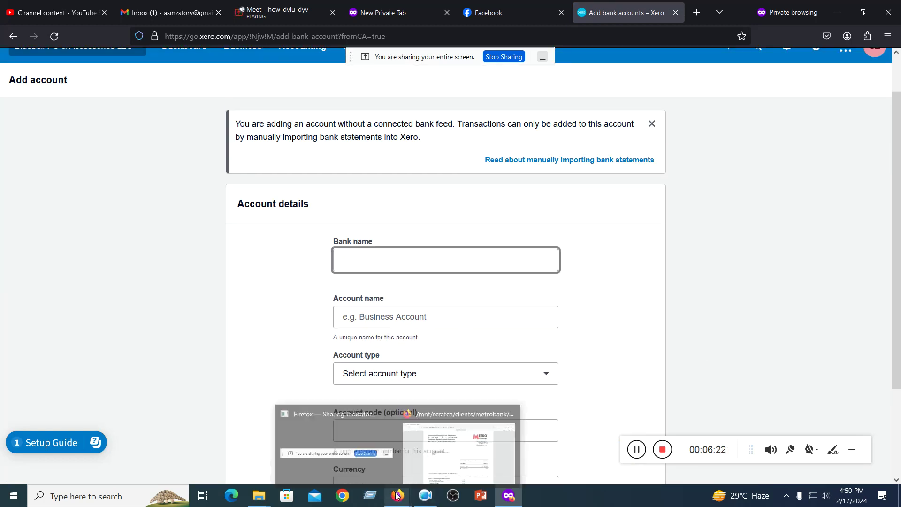
pyautogui.click(837, 12)
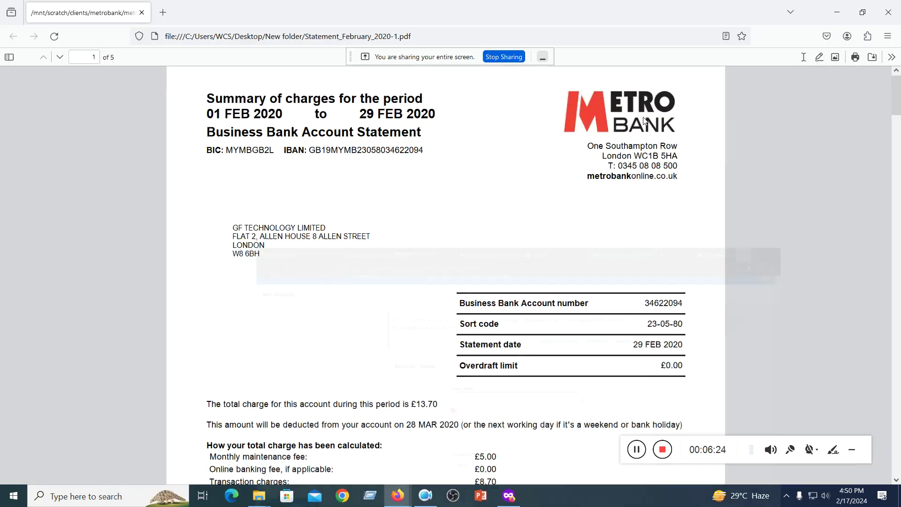
pyautogui.scroll(1, 475, 185)
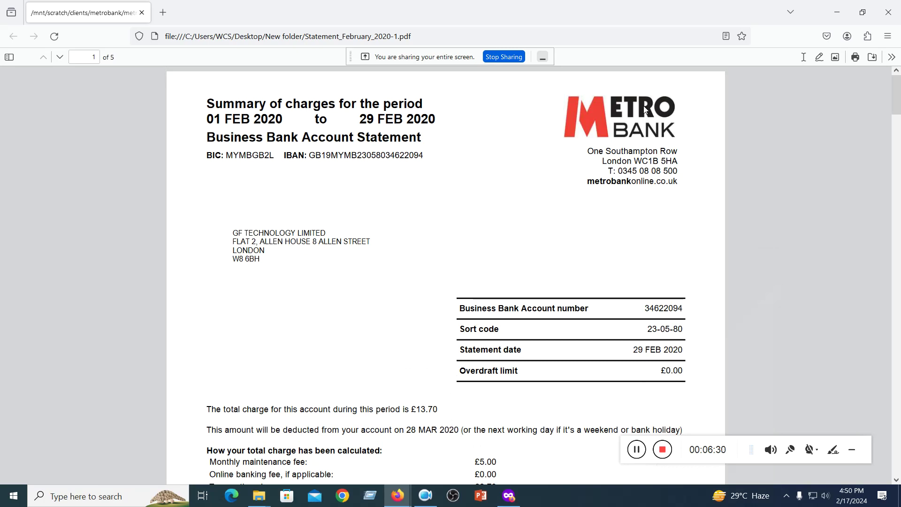
pyautogui.click(837, 12)
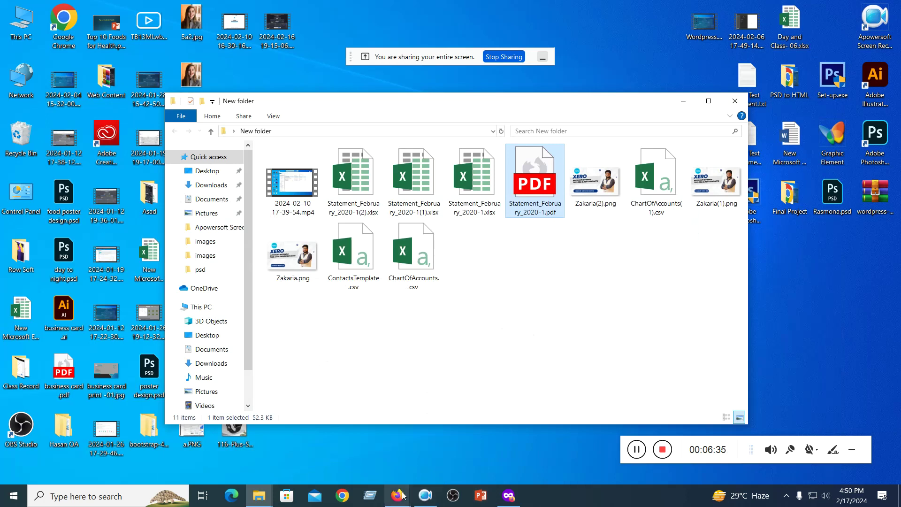
pyautogui.click(510, 497)
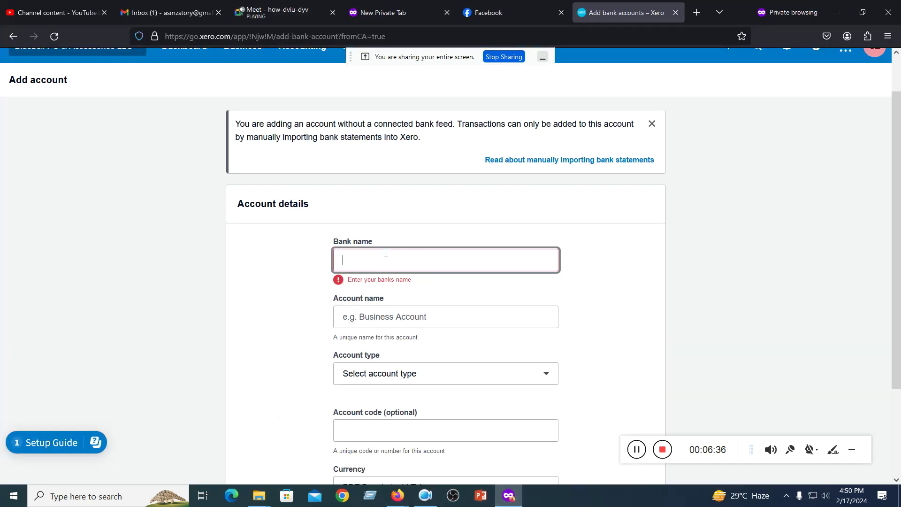
# - Enter Metro Bank as the bank name, then minimise Firefox to reveal the New folder
pyautogui.write('Metro Bank')
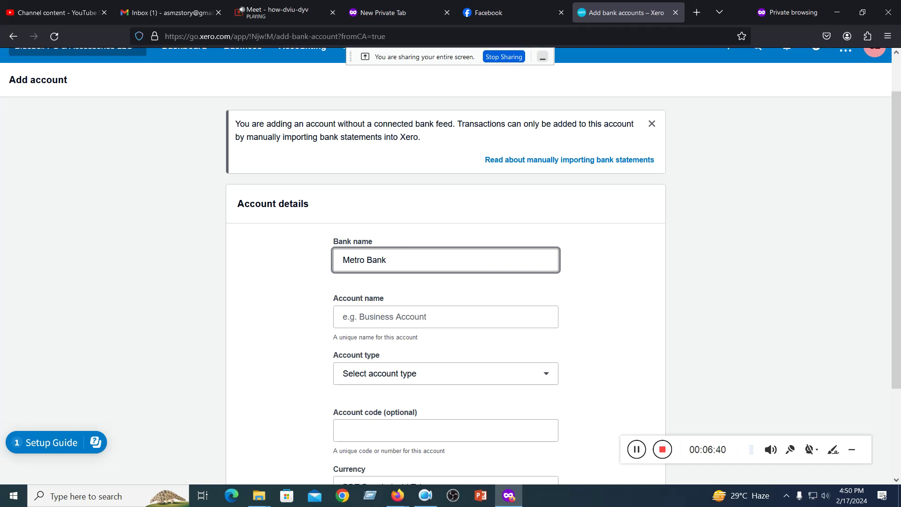
pyautogui.click(403, 313)
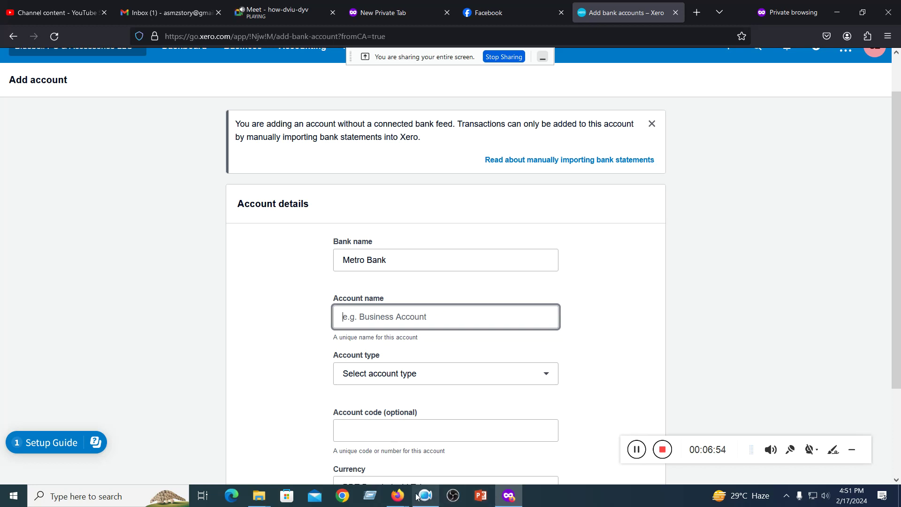
pyautogui.moveTo(400, 498)
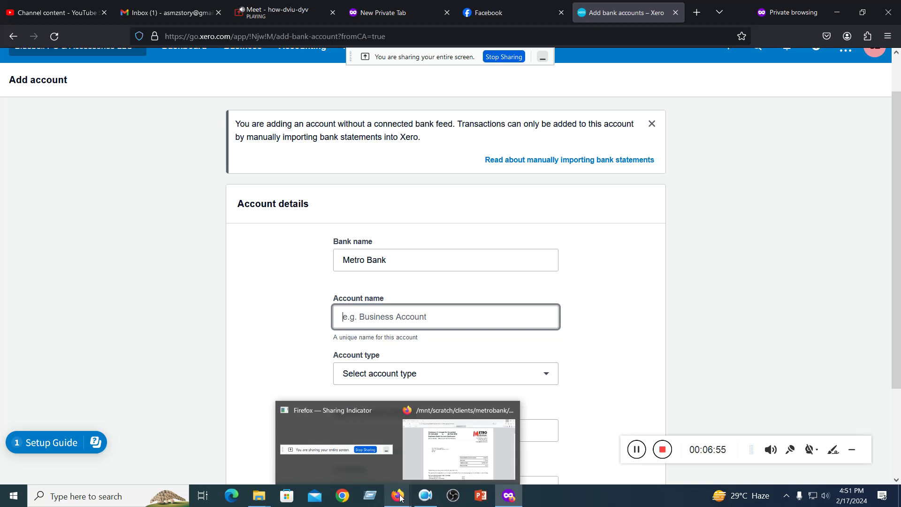
pyautogui.click(836, 12)
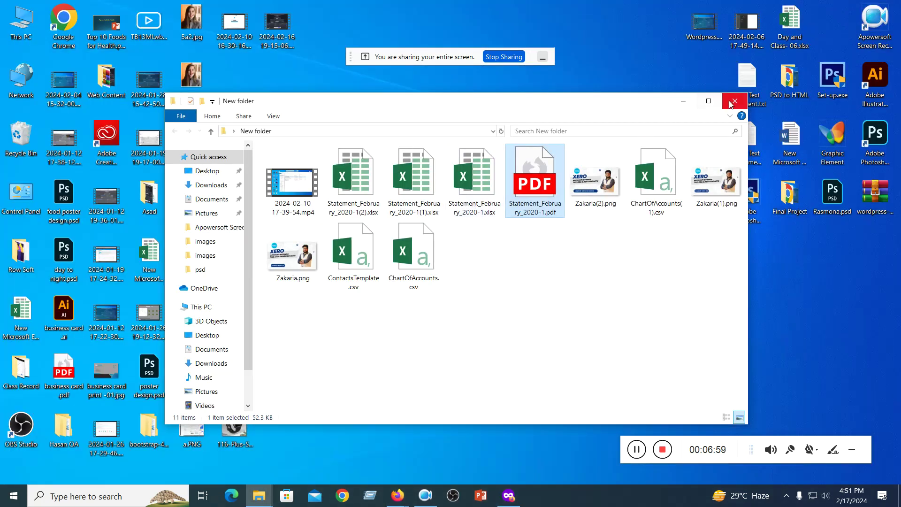
# - Close the New folder window and briefly restore, then minimise, the Xero browser
pyautogui.click(735, 101)
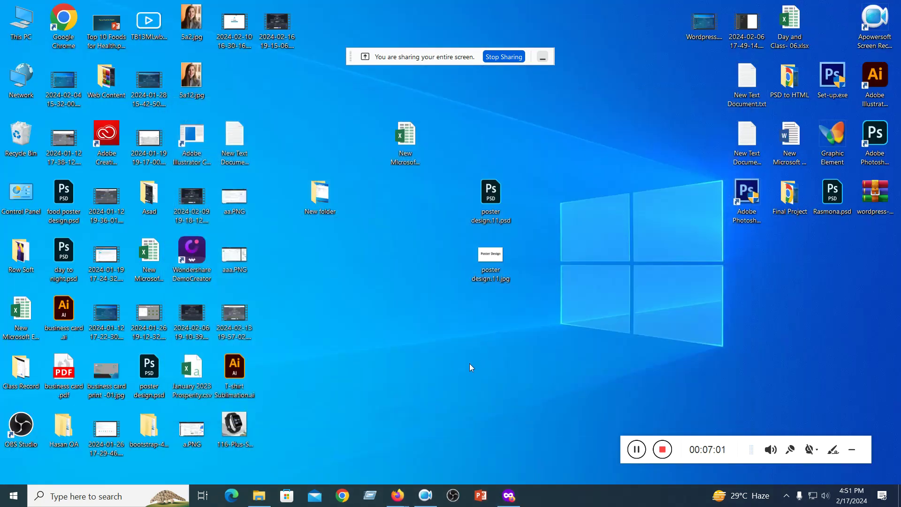
pyautogui.click(509, 496)
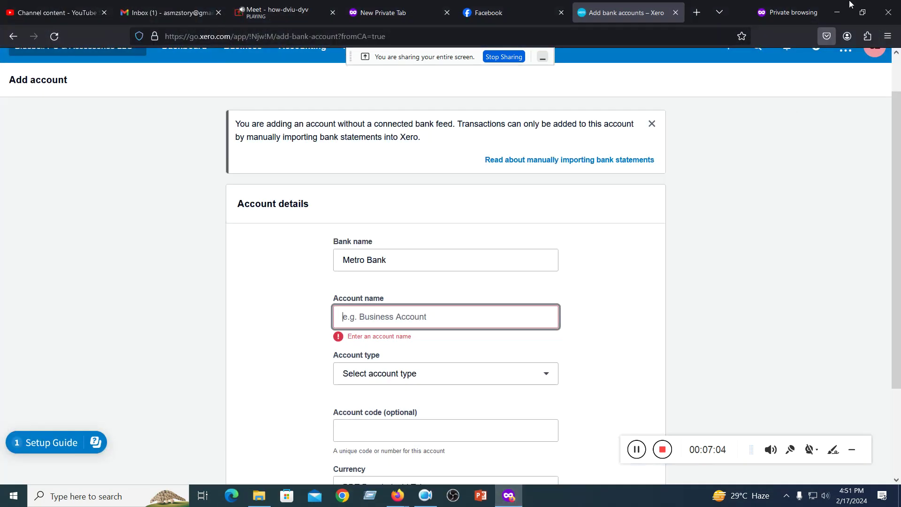
pyautogui.click(842, 11)
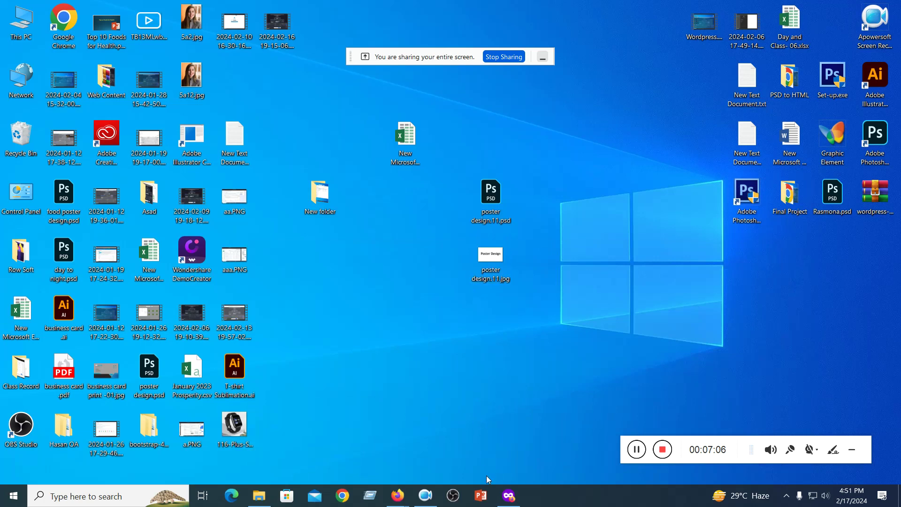
# - View the Metro Bank statement PDF's company name, then return to Xero's Add account form
pyautogui.moveTo(398, 494)
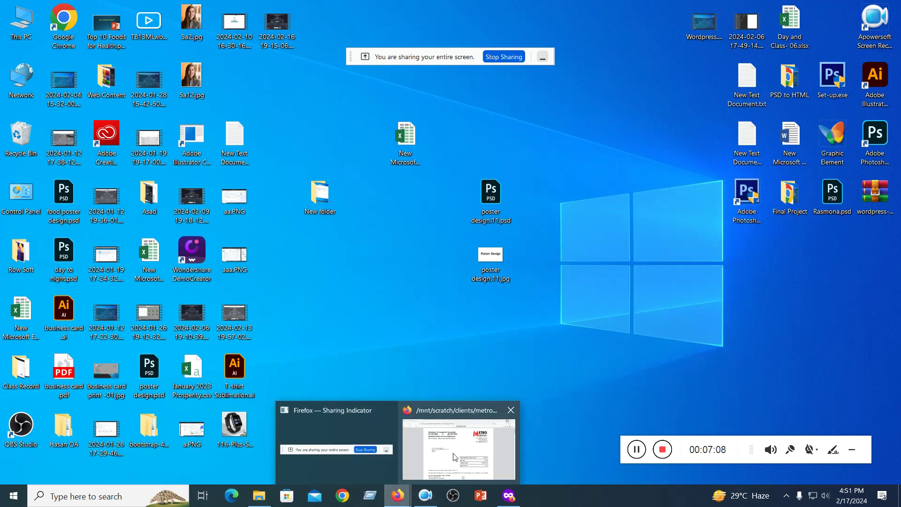
pyautogui.click(450, 464)
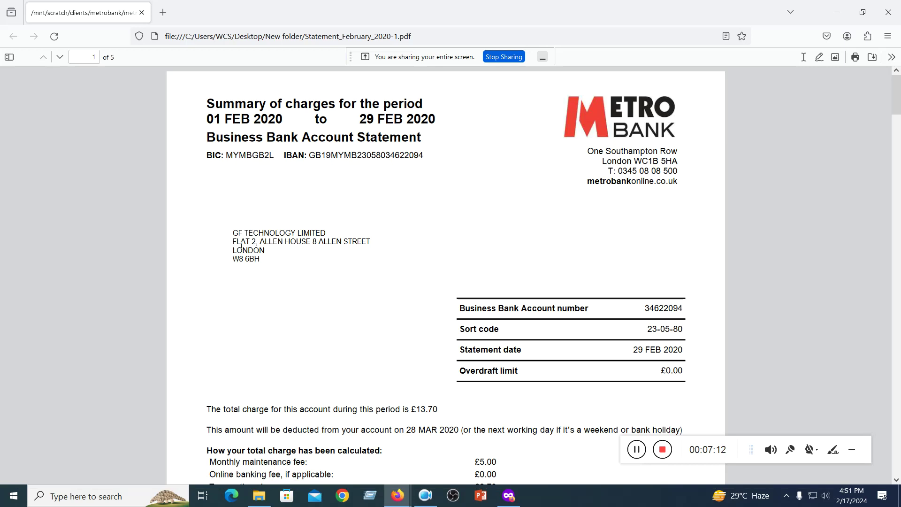
pyautogui.moveTo(231, 237); pyautogui.dragTo(339, 237)
pyautogui.click(336, 279)
pyautogui.click(836, 12)
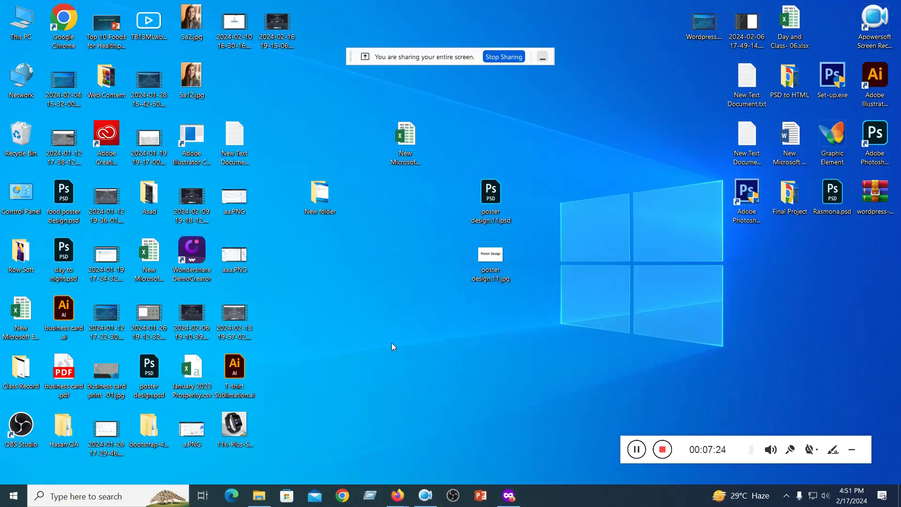
pyautogui.click(508, 496)
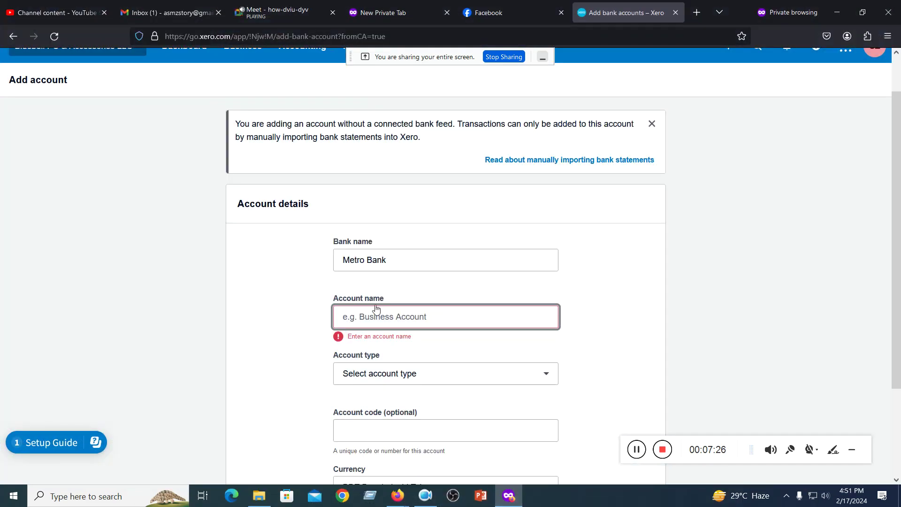
# - Name the account 'Bluebery', correcting a typo, then switch to the Facebook tab
pyautogui.write('Blu')
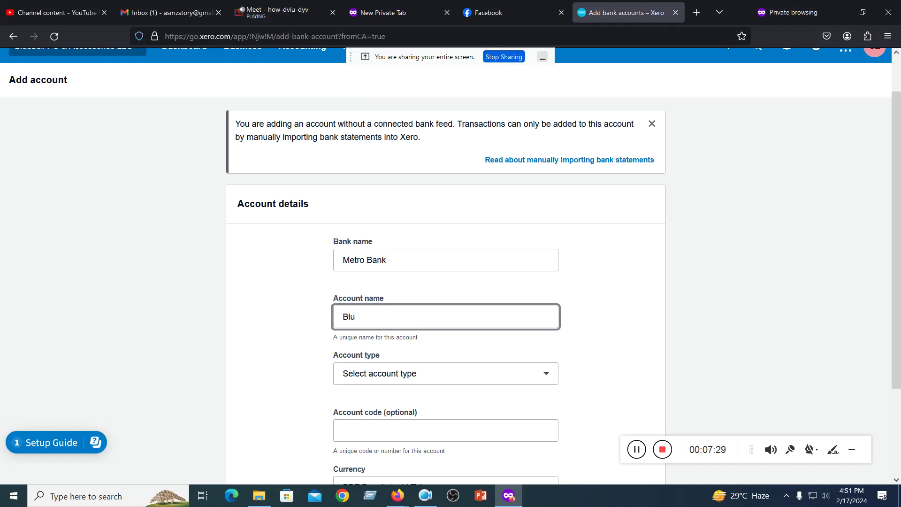
pyautogui.press('BackSpace')
pyautogui.press('BackSpace')
pyautogui.press('BackSpace')
pyautogui.press('BackSpace')
pyautogui.write('y')
pyautogui.click(837, 12)
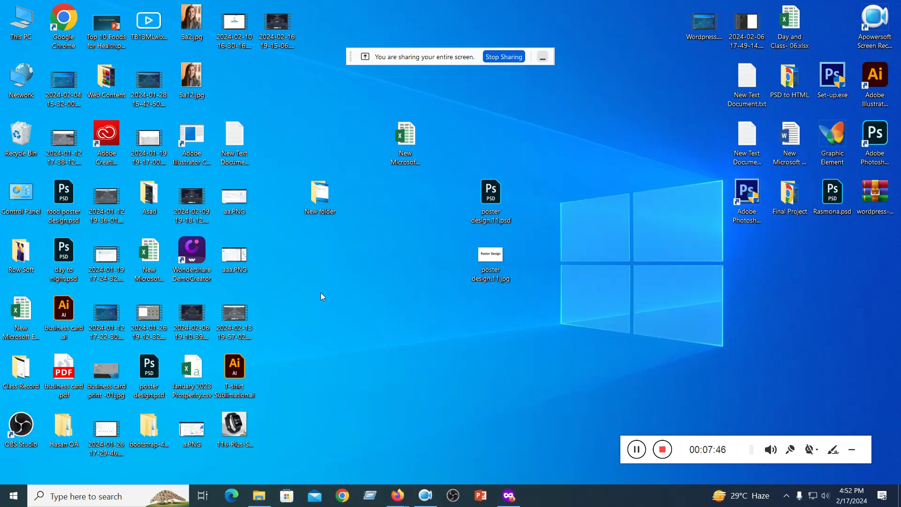
pyautogui.click(508, 495)
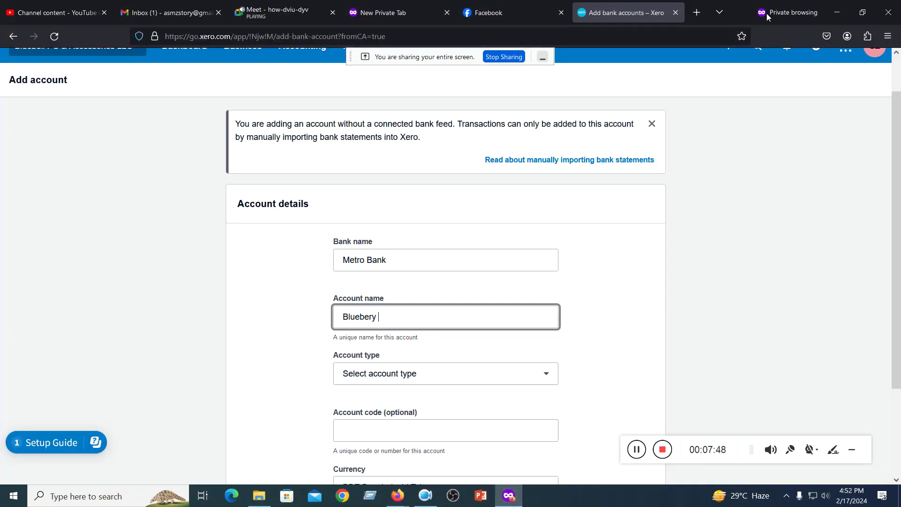
pyautogui.click(491, 12)
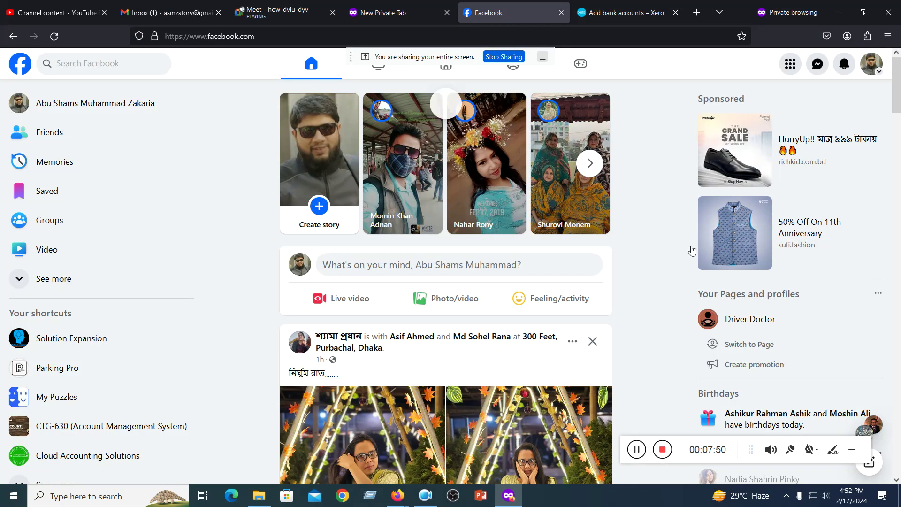
# - In the AMS Online Messenger chat, download Bluebell PC & Accessories LLC Data Base.docx
pyautogui.click(819, 66)
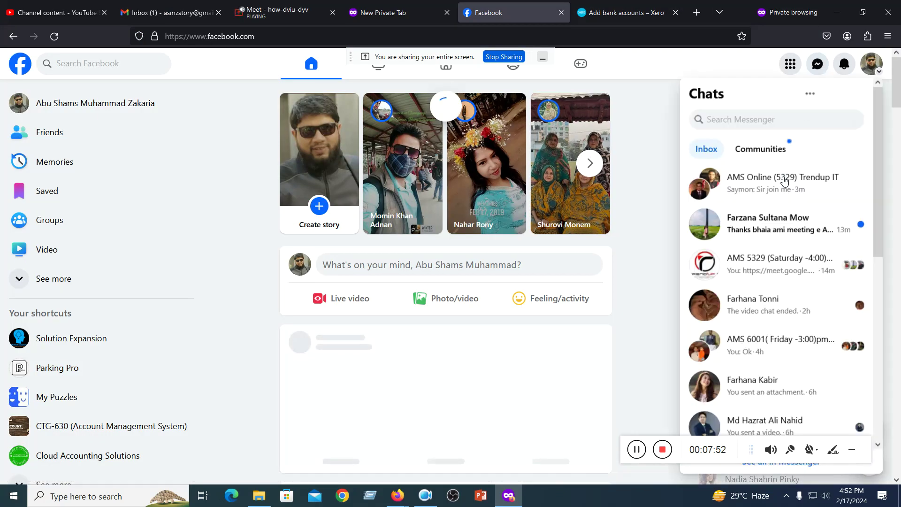
pyautogui.click(784, 181)
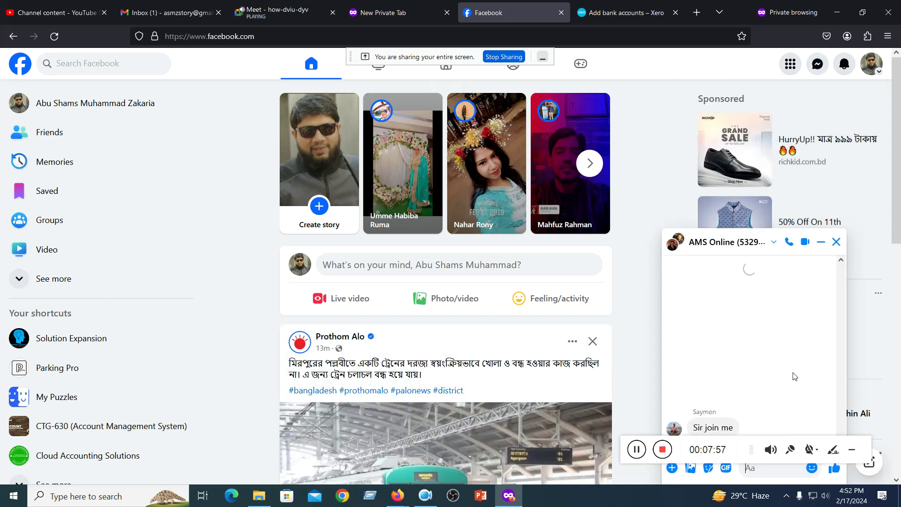
pyautogui.scroll(-4, 793, 377)
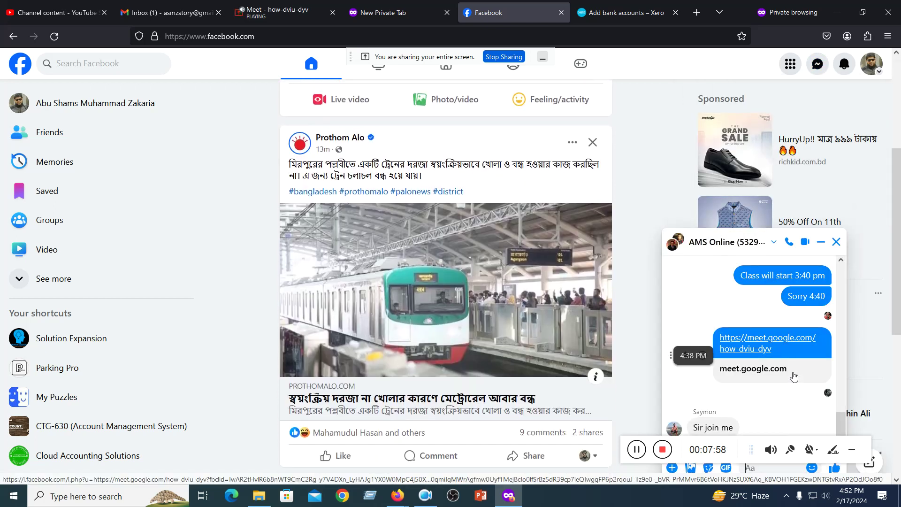
pyautogui.scroll(3, 826, 399)
pyautogui.scroll(10, 839, 409)
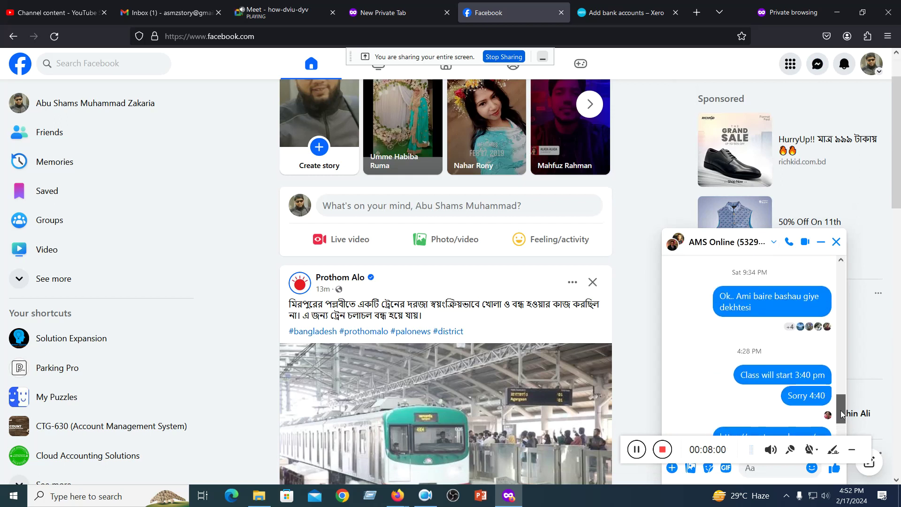
pyautogui.scroll(1, 839, 370)
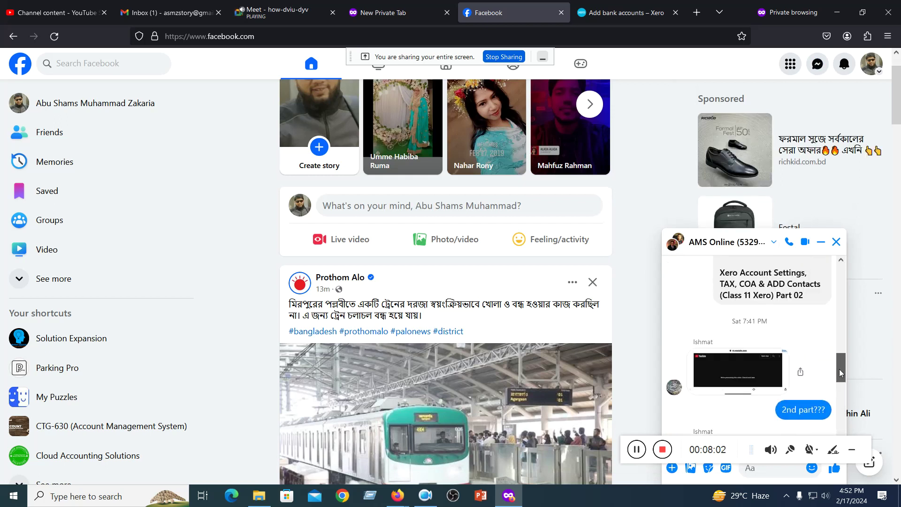
pyautogui.scroll(5, 839, 369)
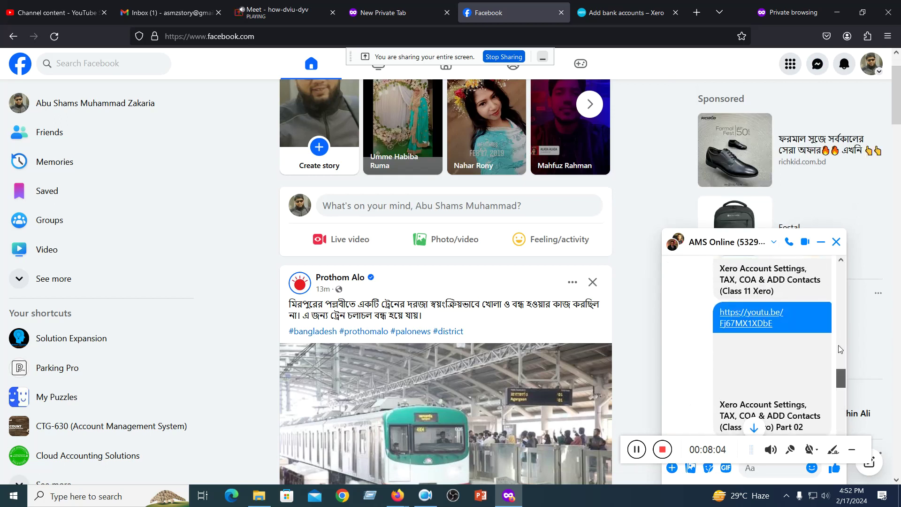
pyautogui.scroll(10, 839, 349)
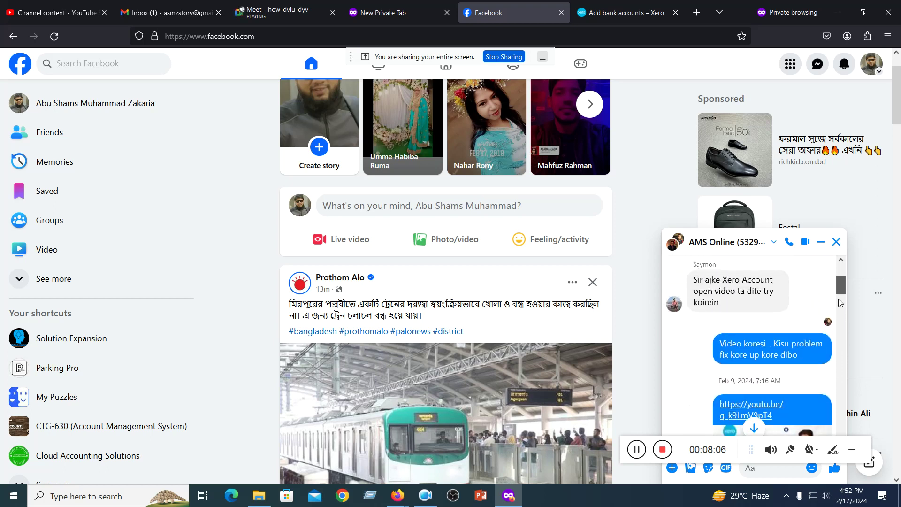
pyautogui.scroll(10, 840, 302)
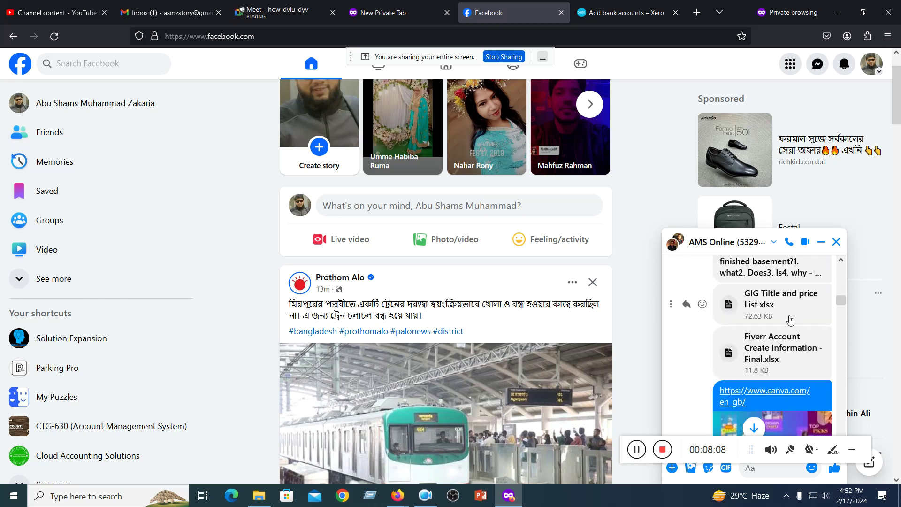
pyautogui.scroll(-5, 789, 320)
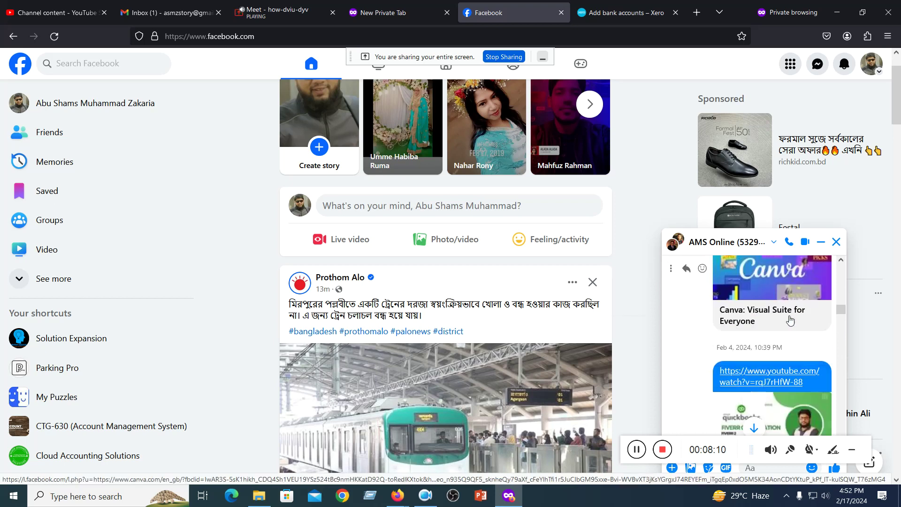
pyautogui.scroll(-5, 790, 320)
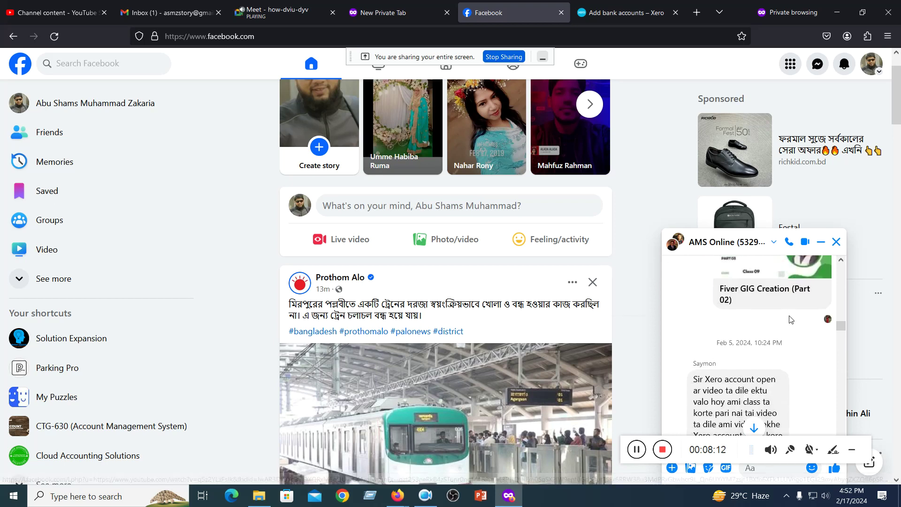
pyautogui.scroll(-6, 790, 319)
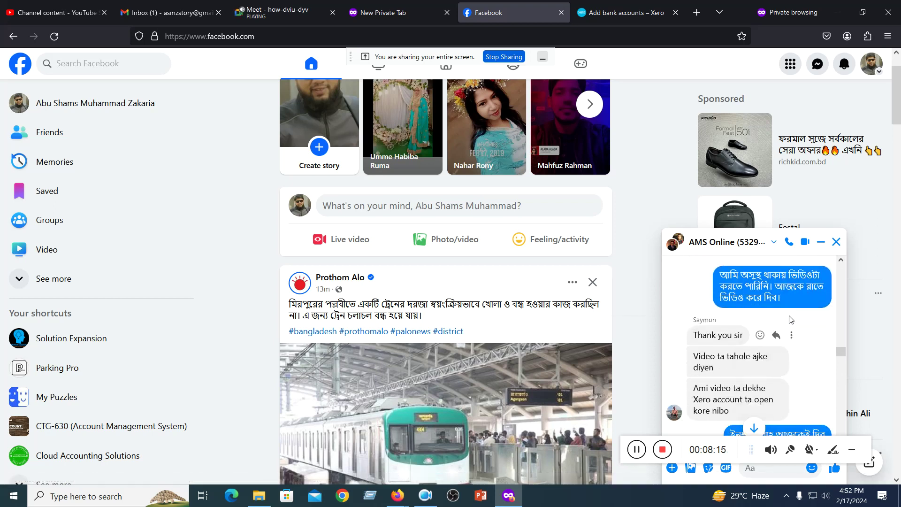
pyautogui.scroll(-8, 789, 319)
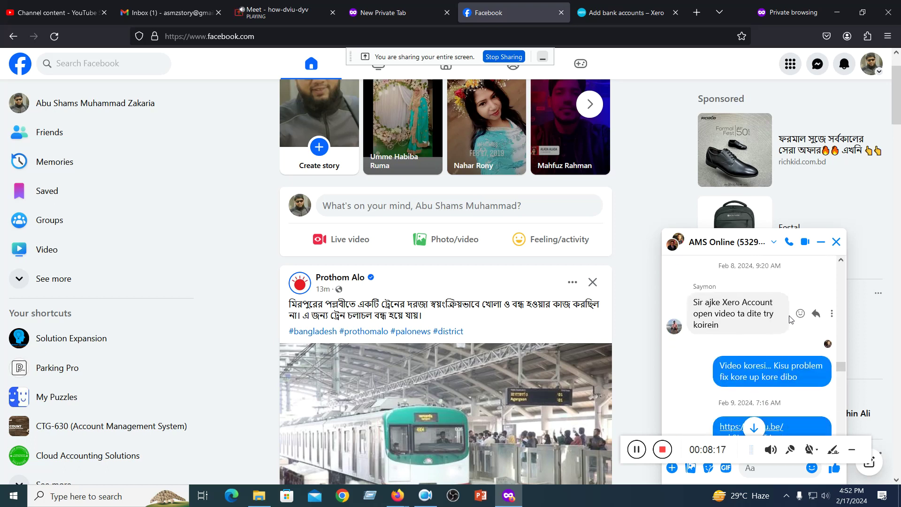
pyautogui.scroll(1, 790, 319)
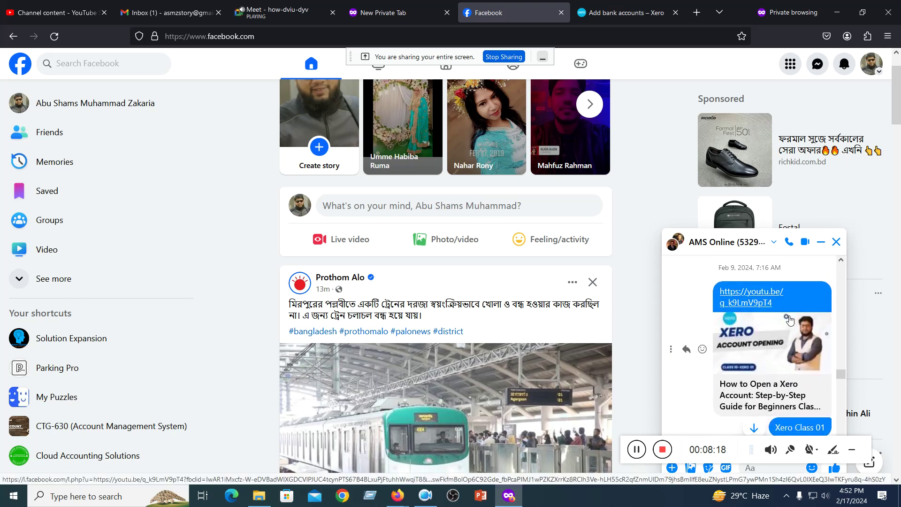
pyautogui.scroll(2, 790, 319)
pyautogui.scroll(-4, 789, 319)
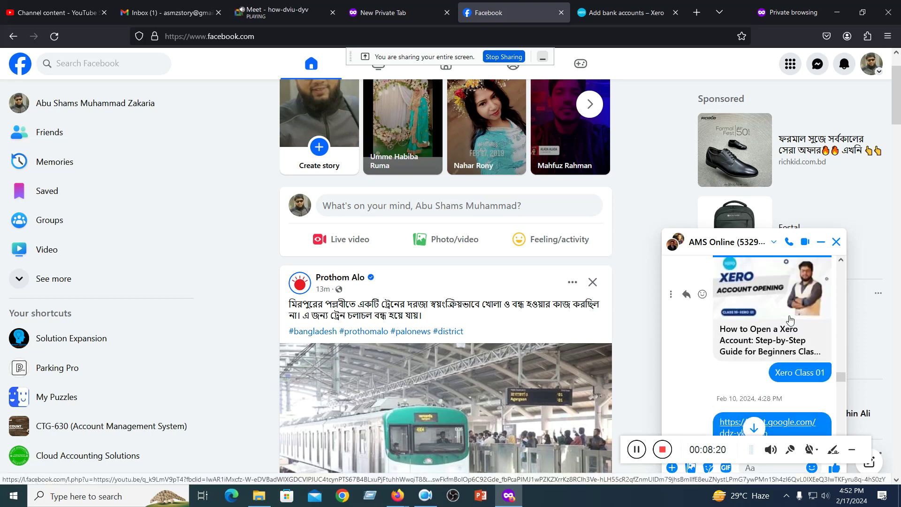
pyautogui.scroll(-1, 791, 320)
pyautogui.scroll(-4, 790, 320)
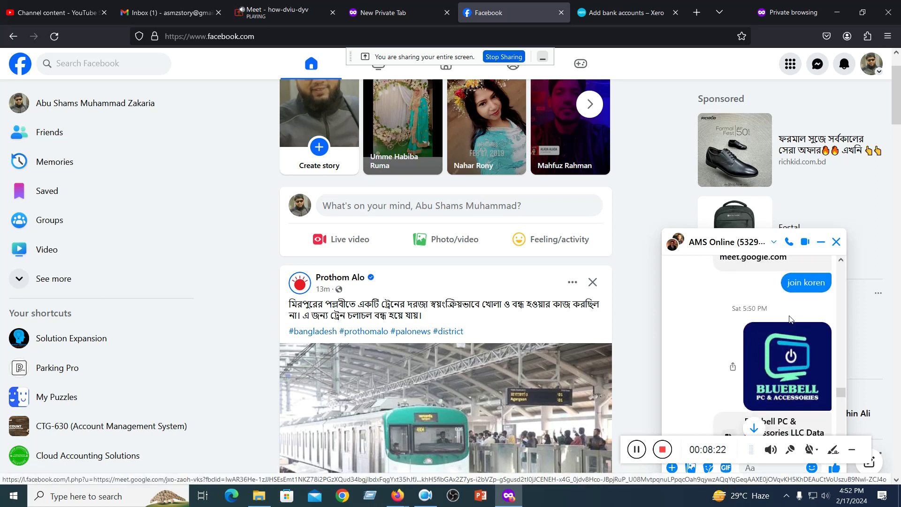
pyautogui.scroll(-1, 792, 319)
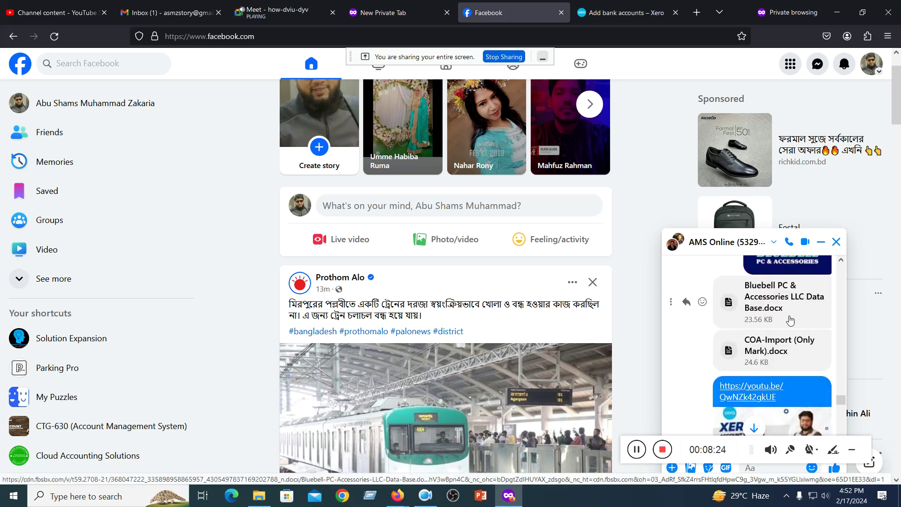
pyautogui.click(756, 299)
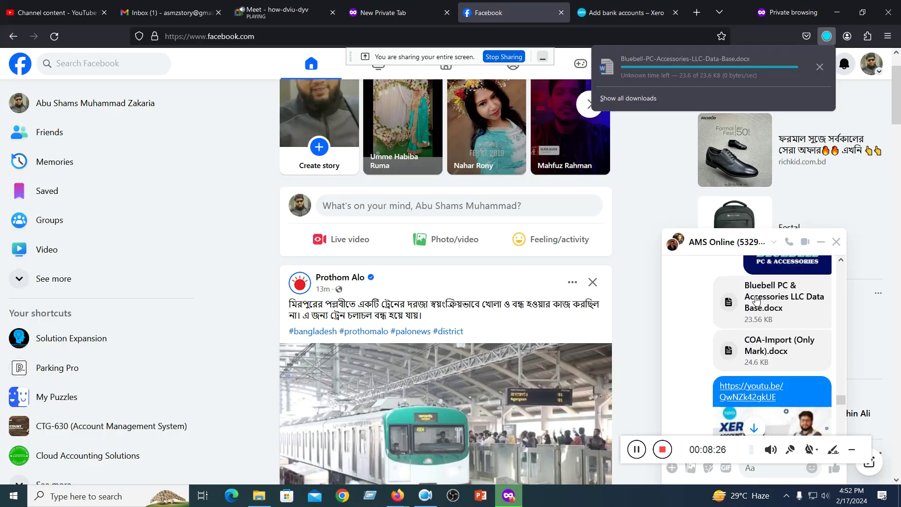
# - Open Bluebell-PC-Accessories-LLC-Data-Base.docx in Word with editing enabled and copy the company name
pyautogui.click(655, 67)
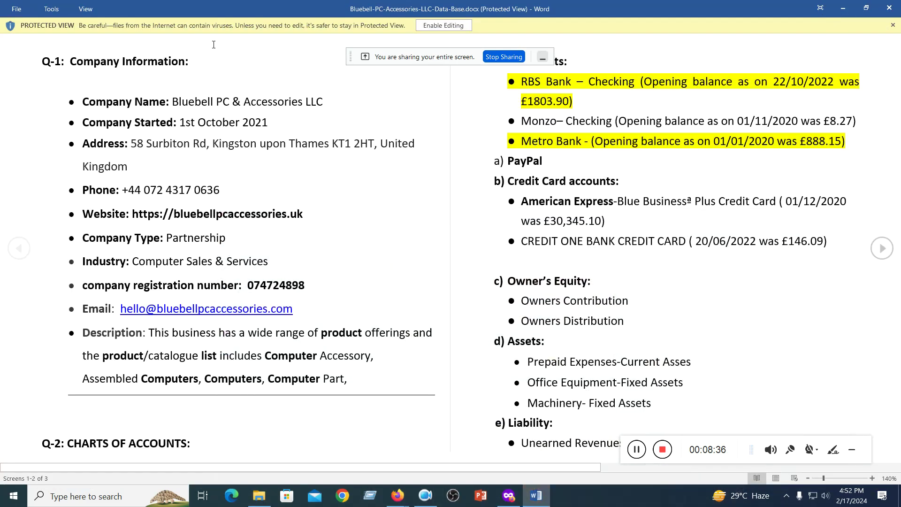
pyautogui.click(444, 25)
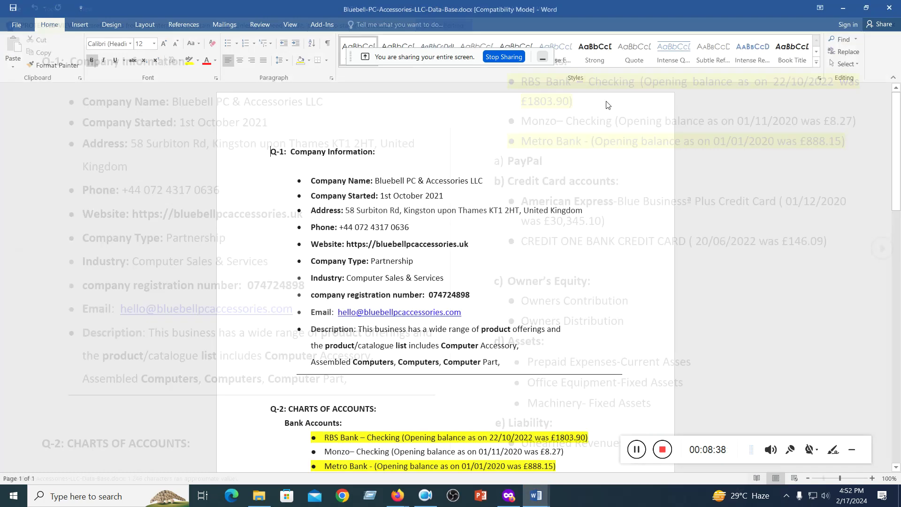
pyautogui.scroll(-1, 540, 223)
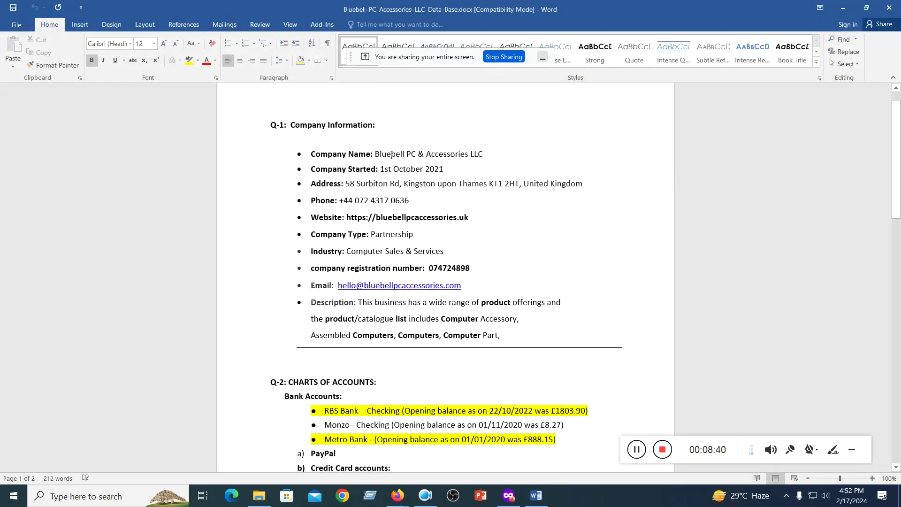
pyautogui.moveTo(376, 154); pyautogui.dragTo(480, 152)
pyautogui.hotkey('ctrl', 'c')
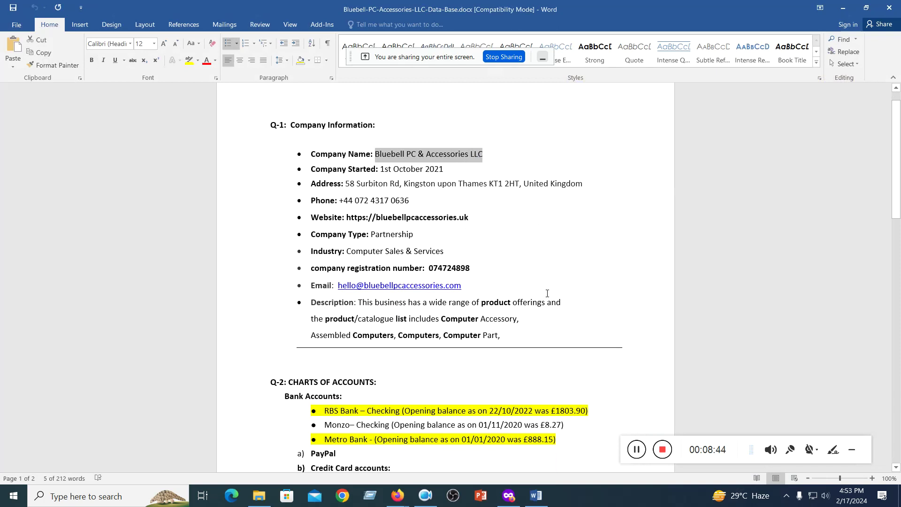
pyautogui.click(509, 497)
# - Replace the account name 'Bluebery' with the pasted 'Bluebell PC & Accessories LLC'
pyautogui.click(624, 12)
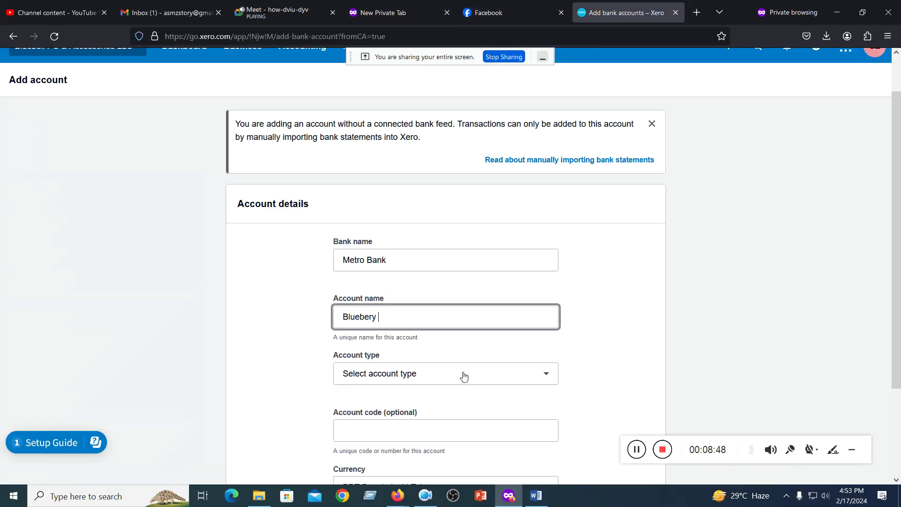
pyautogui.moveTo(390, 327); pyautogui.dragTo(302, 314)
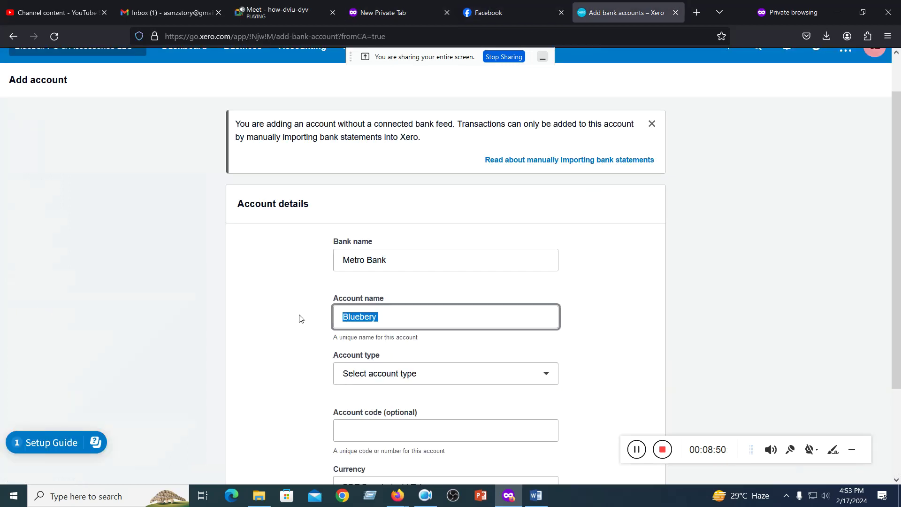
pyautogui.hotkey('ctrl', 'v')
pyautogui.click(641, 325)
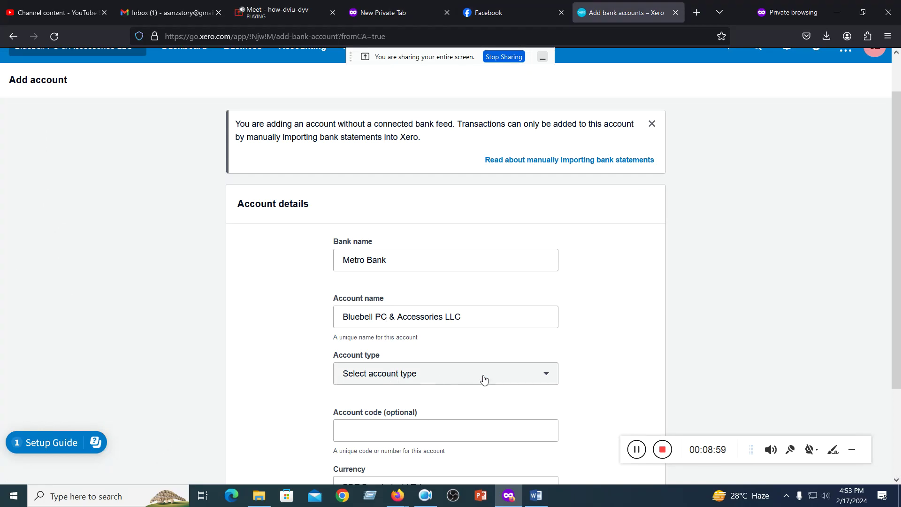
# - Set the account type to Other
pyautogui.click(544, 379)
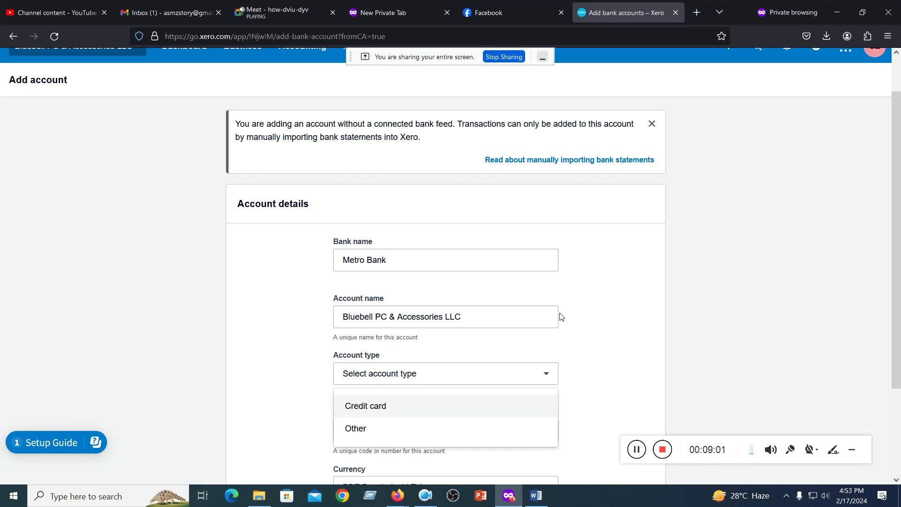
pyautogui.scroll(-3, 559, 315)
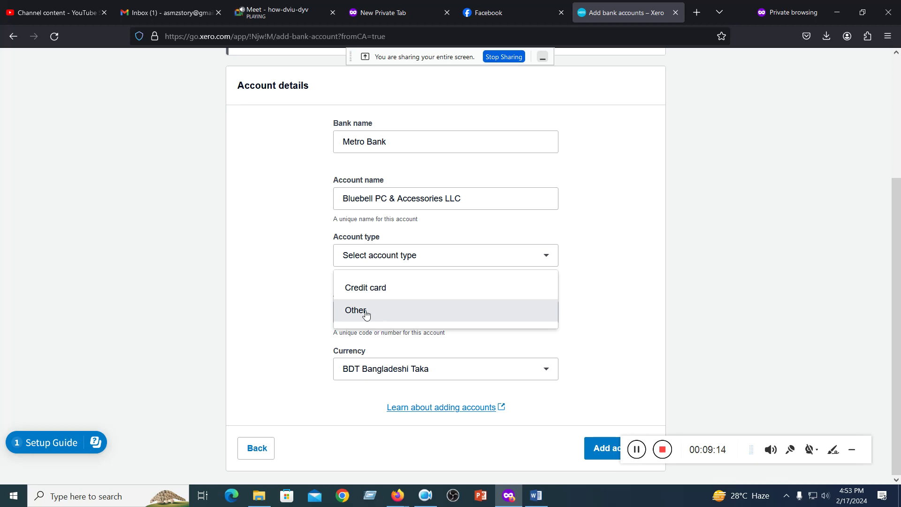
pyautogui.click(366, 314)
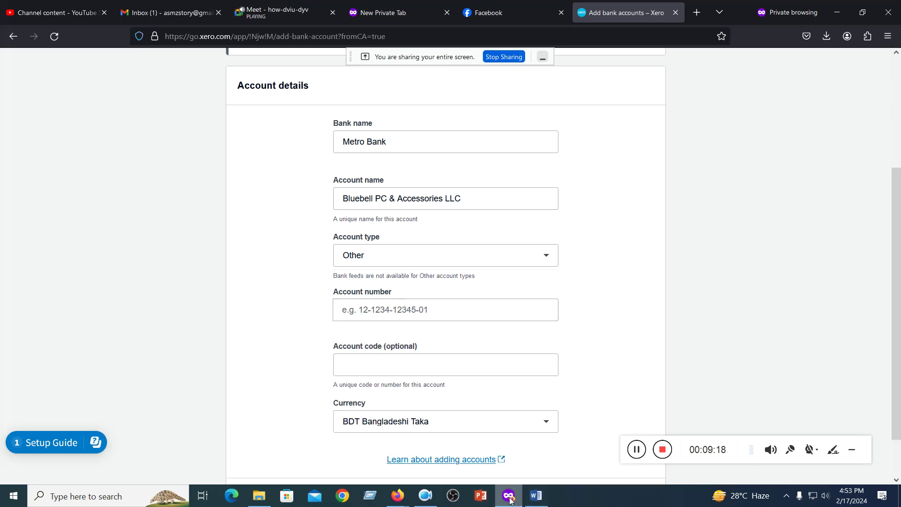
# - Close the screen-sharing indicator and bring the Bluebell data base document back up
pyautogui.moveTo(404, 503)
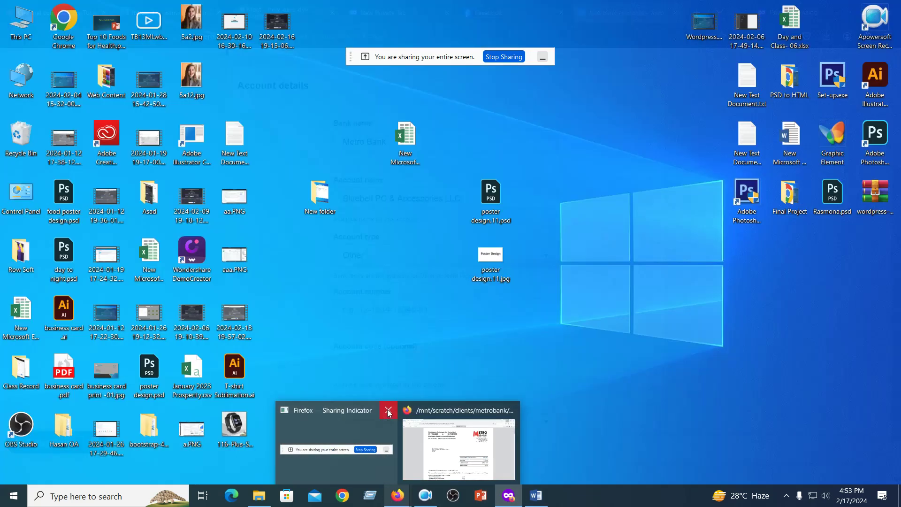
pyautogui.click(387, 409)
pyautogui.moveTo(382, 474)
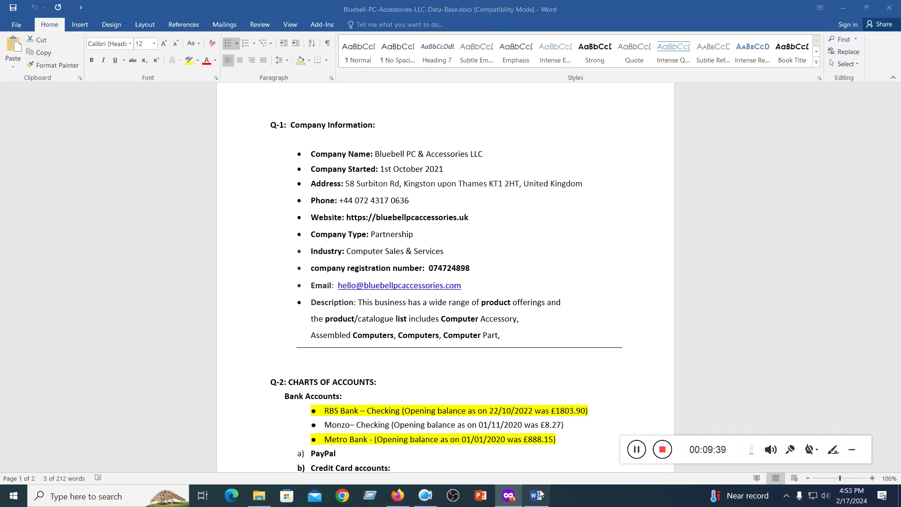
pyautogui.click(536, 495)
# - Copy the Business Bank Account number from the Metro Bank statement PDF, then return to Xero
pyautogui.click(397, 496)
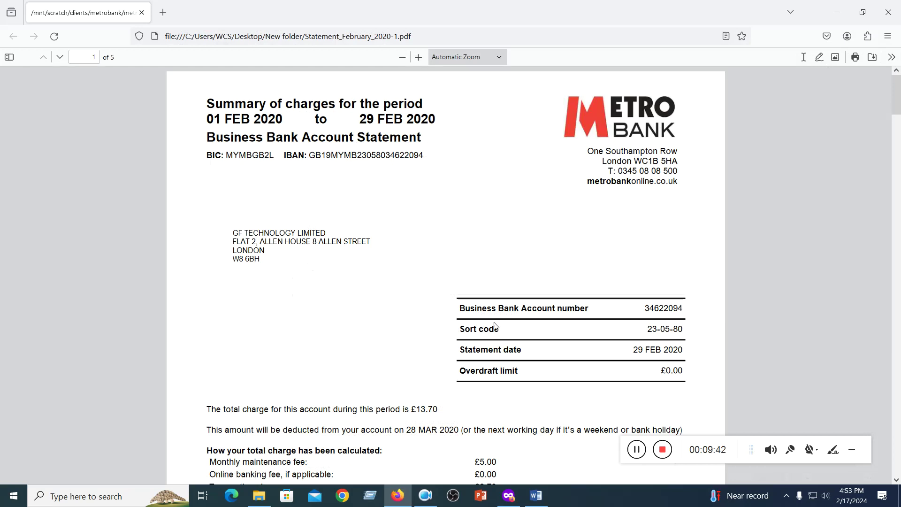
pyautogui.moveTo(461, 310); pyautogui.dragTo(600, 312)
pyautogui.click(690, 311)
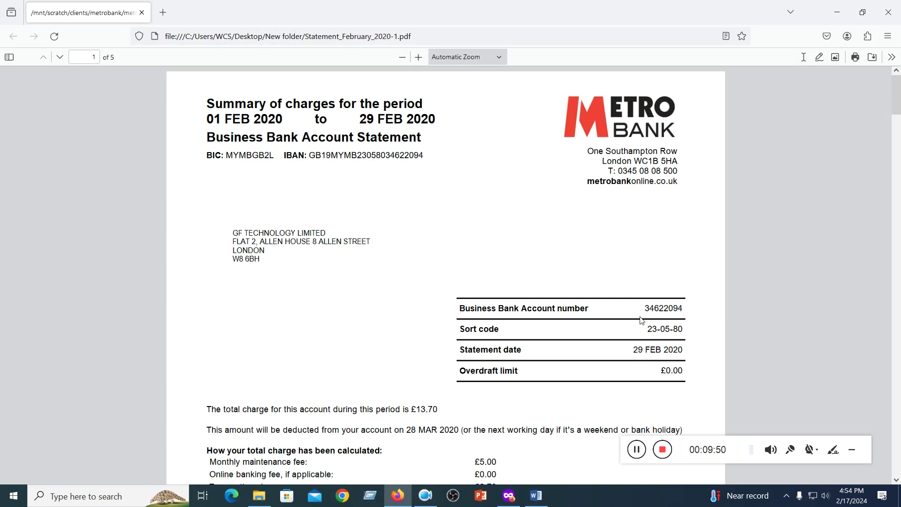
pyautogui.moveTo(647, 311); pyautogui.dragTo(683, 310)
pyautogui.hotkey('ctrl', 'c')
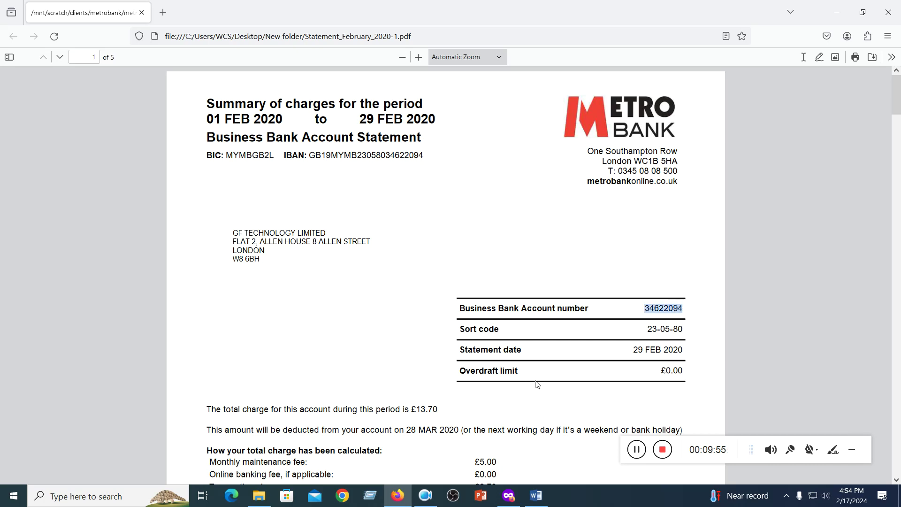
pyautogui.click(509, 495)
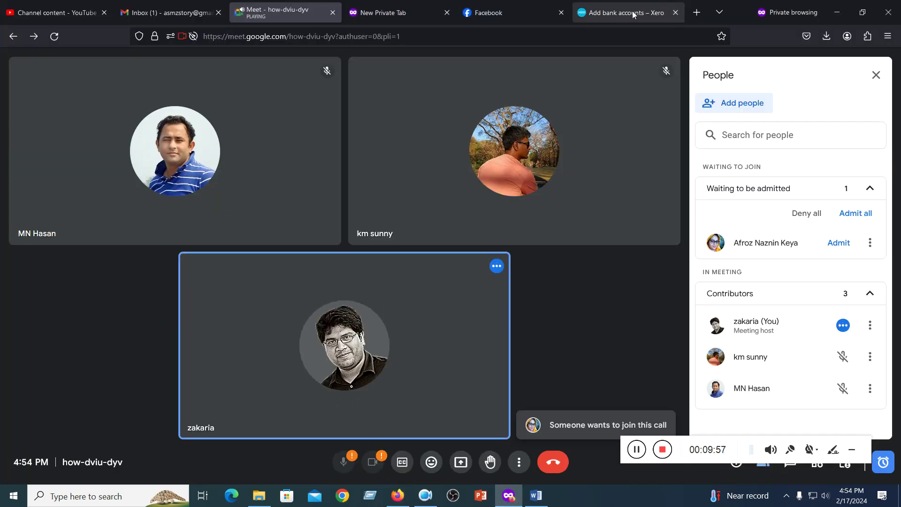
pyautogui.click(624, 12)
# - Paste the copied statement number into the Account number field
pyautogui.click(383, 307)
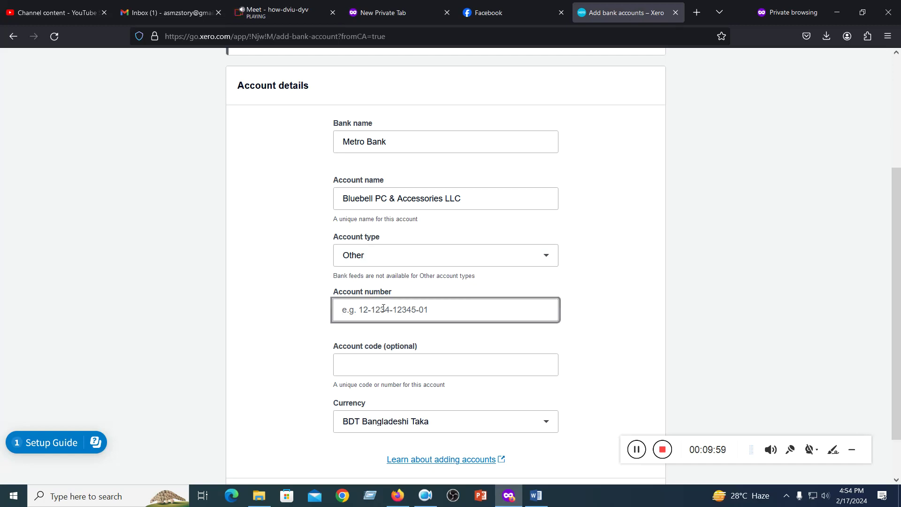
pyautogui.hotkey('ctrl', 'v')
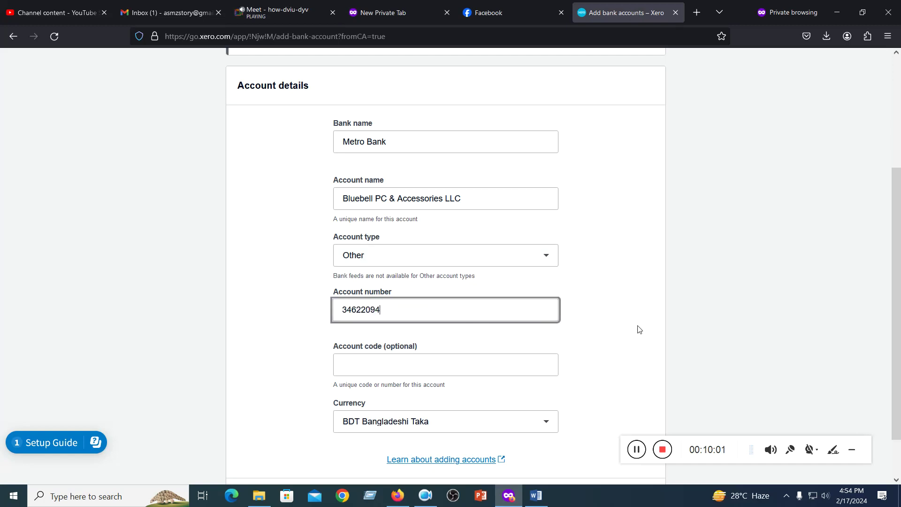
pyautogui.click(624, 328)
pyautogui.scroll(-2, 616, 323)
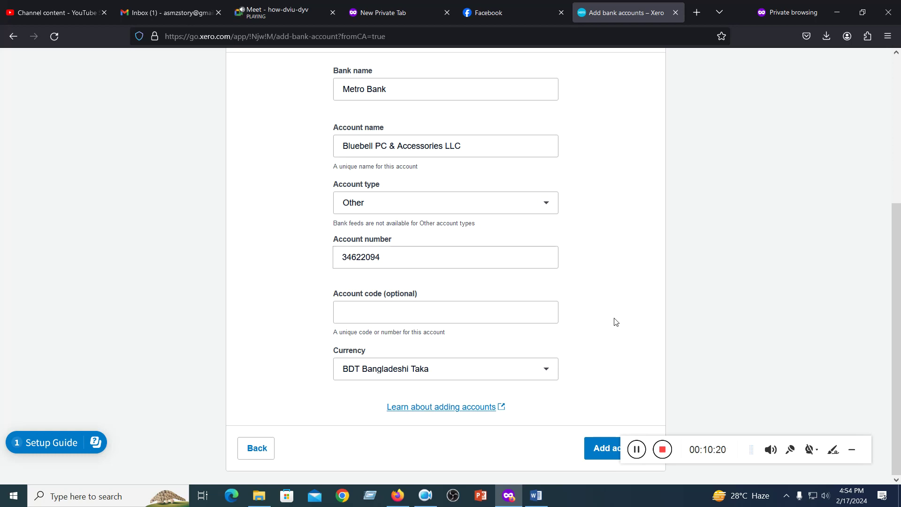
# - Set the account code to 101 and keep currency BDT Bangladeshi Taka
pyautogui.click(344, 315)
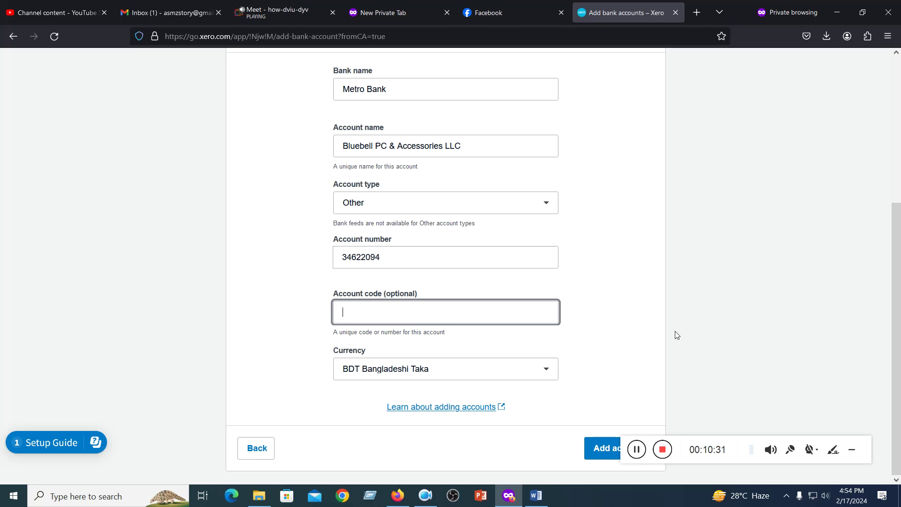
pyautogui.write('101')
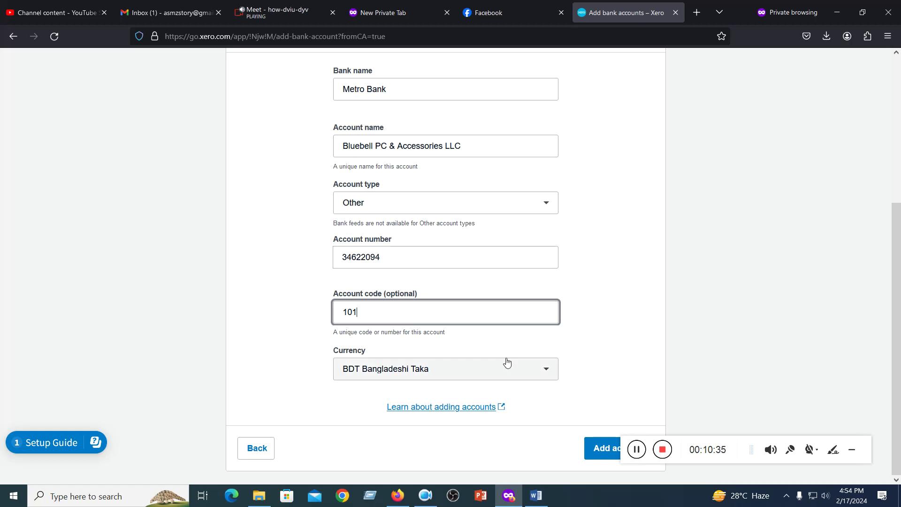
pyautogui.click(546, 375)
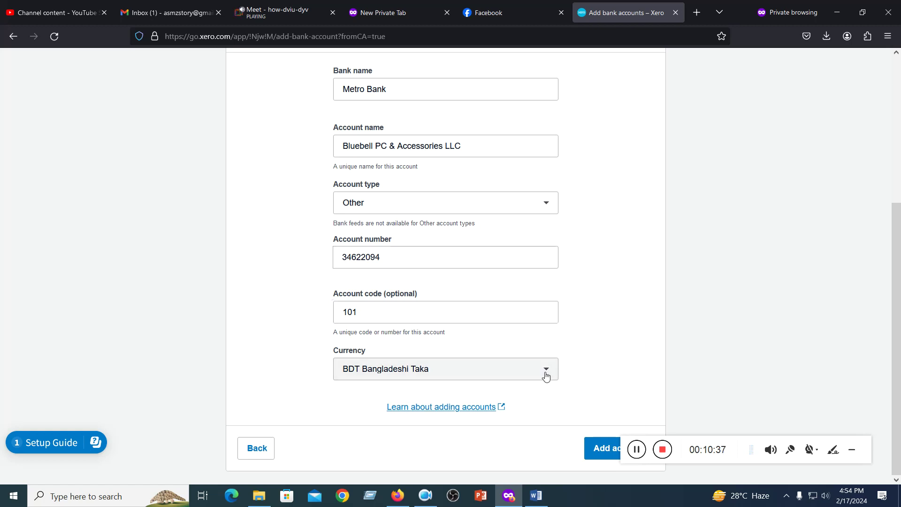
pyautogui.click(634, 360)
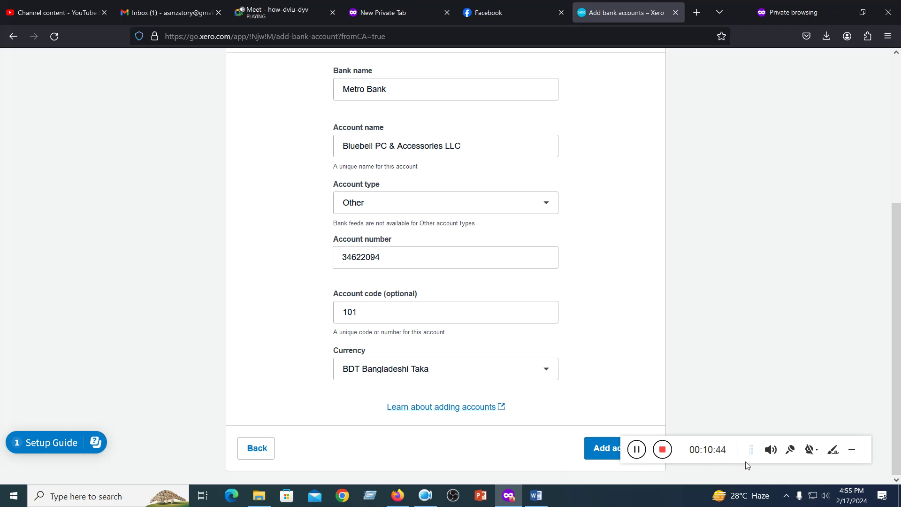
pyautogui.moveTo(736, 459); pyautogui.dragTo(756, 403)
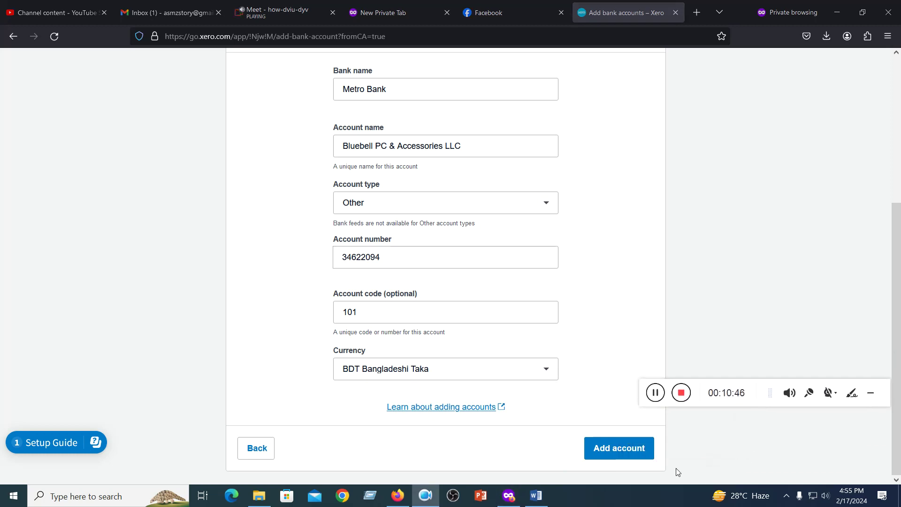
# - Save account 101 Bluebell PC & Accessories LLC and scroll the chart of accounts
pyautogui.click(615, 447)
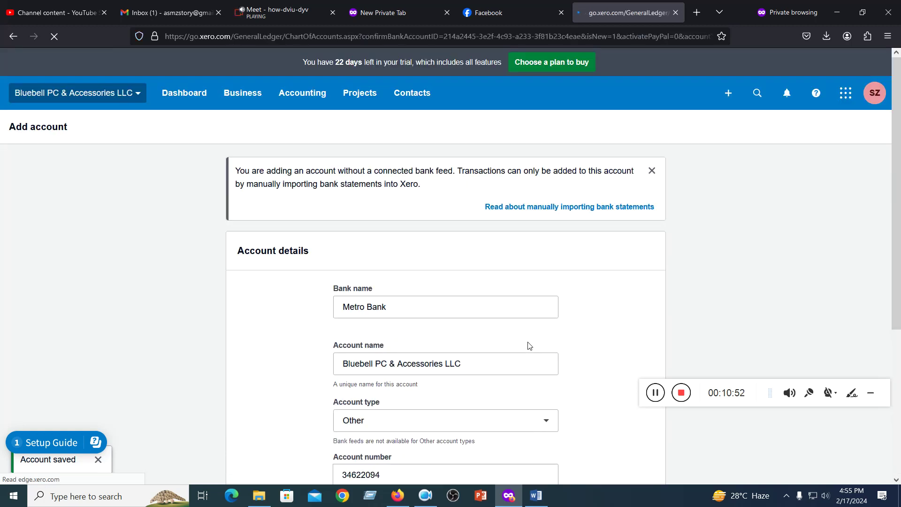
pyautogui.scroll(-4, 529, 346)
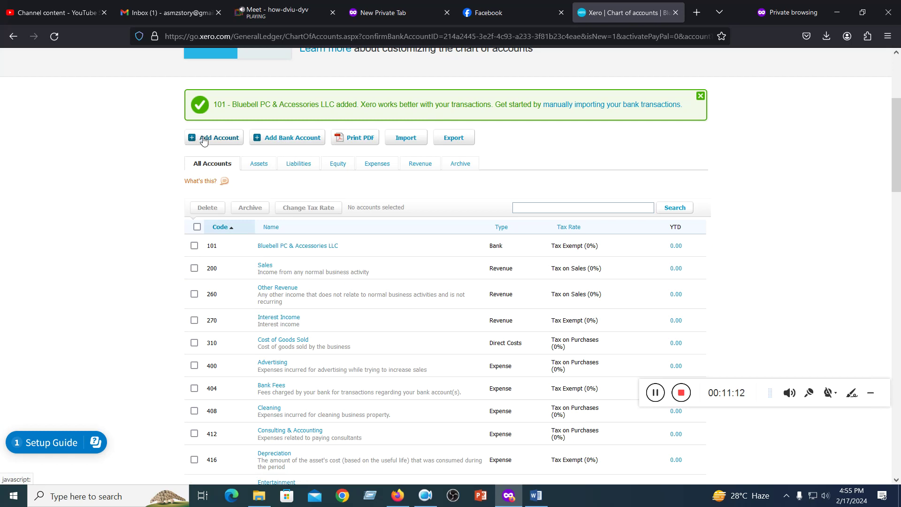
pyautogui.click(279, 139)
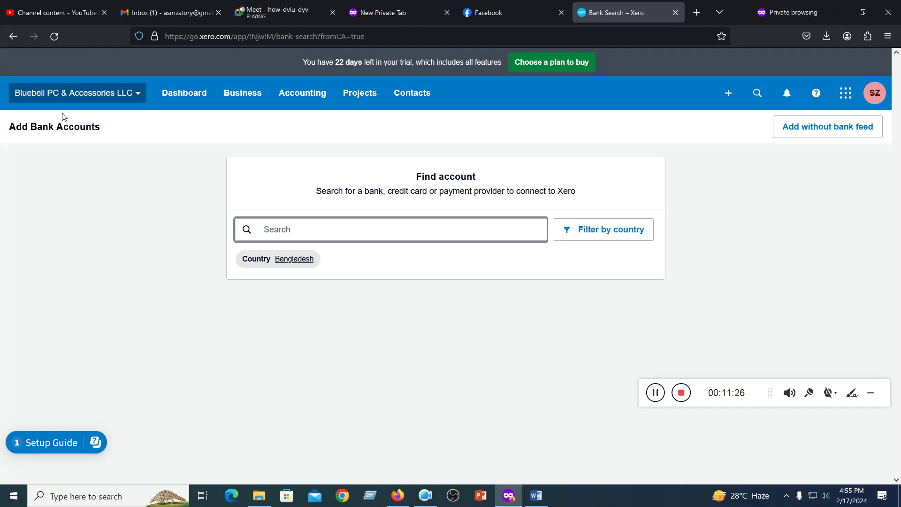
pyautogui.click(298, 97)
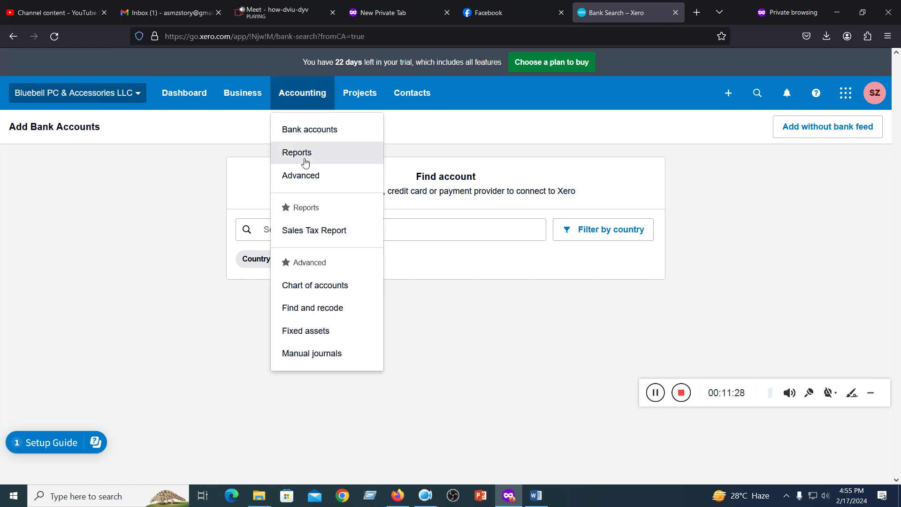
pyautogui.click(321, 285)
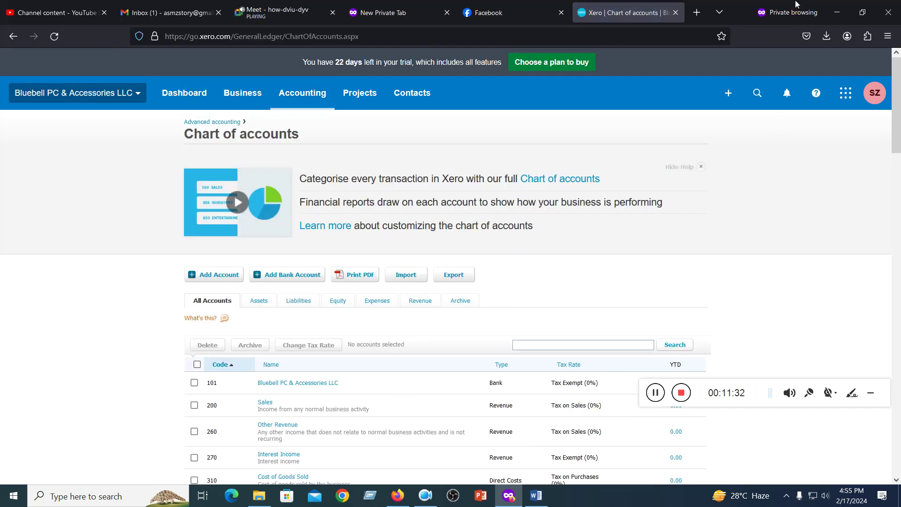
# - In the Bluebell document's Q-2 Charts of Accounts, select CREDIT ONE BANK CREDIT CARD
pyautogui.click(536, 495)
pyautogui.scroll(-3, 485, 305)
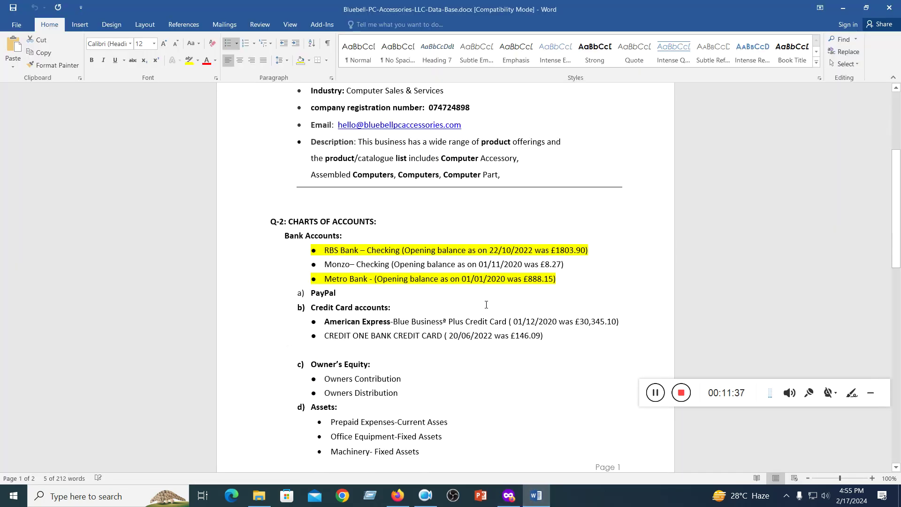
pyautogui.scroll(-1, 375, 275)
pyautogui.moveTo(325, 252); pyautogui.dragTo(563, 252)
pyautogui.click(487, 278)
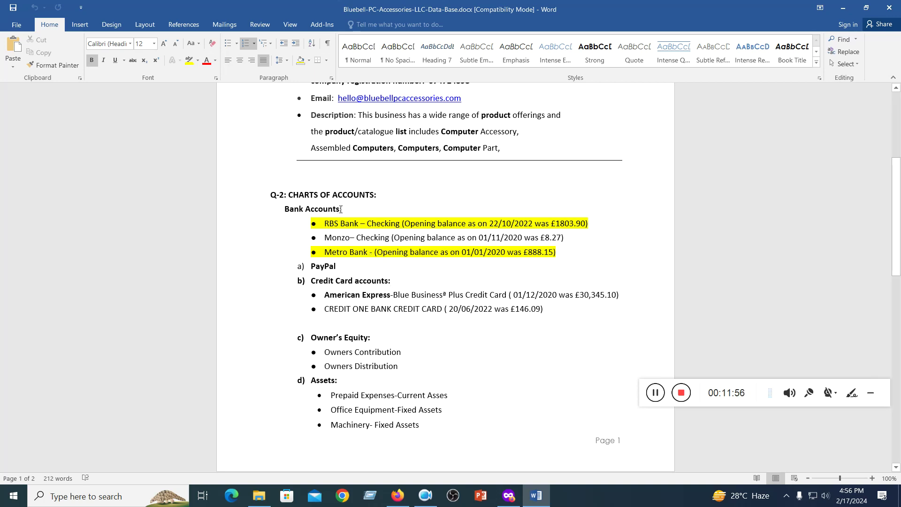
pyautogui.moveTo(374, 253); pyautogui.dragTo(561, 254)
pyautogui.click(641, 274)
pyautogui.moveTo(325, 309); pyautogui.dragTo(440, 316)
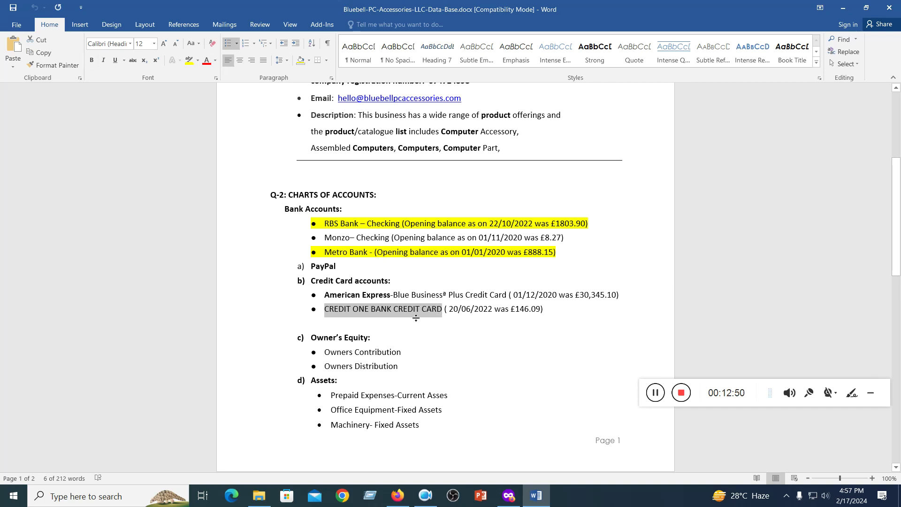
# - Start adding the credit card as a new bank account without a bank feed
pyautogui.click(843, 8)
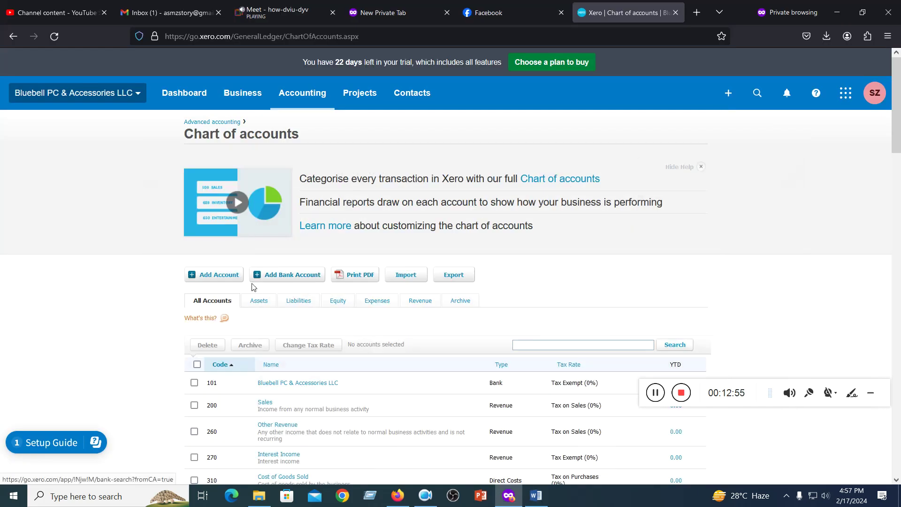
pyautogui.scroll(-2, 246, 287)
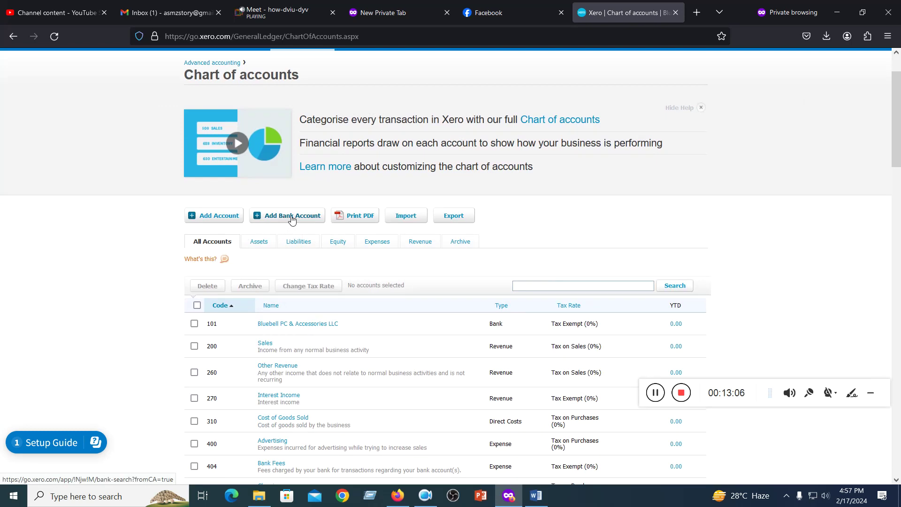
pyautogui.click(292, 219)
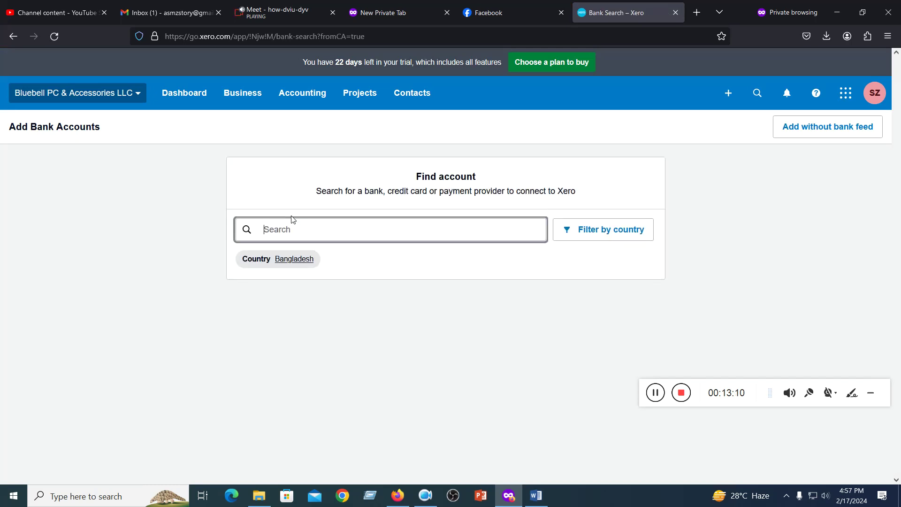
pyautogui.click(806, 135)
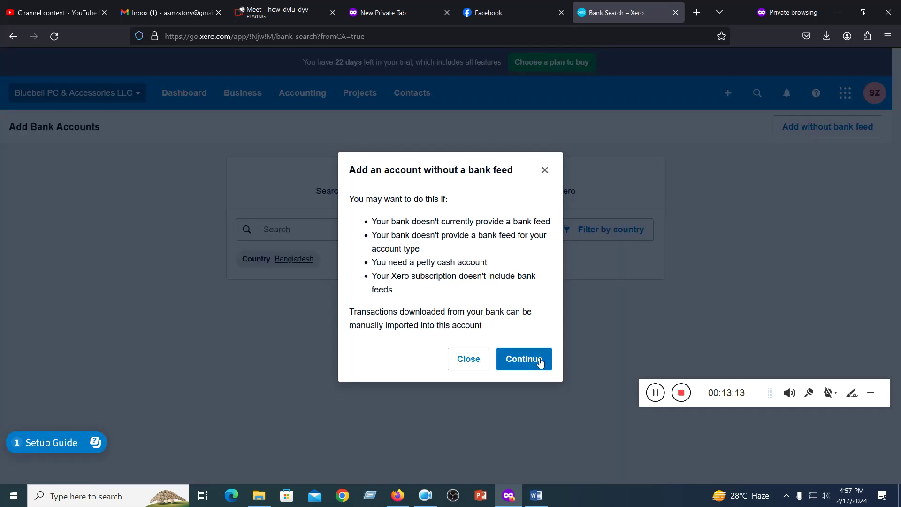
pyautogui.click(511, 359)
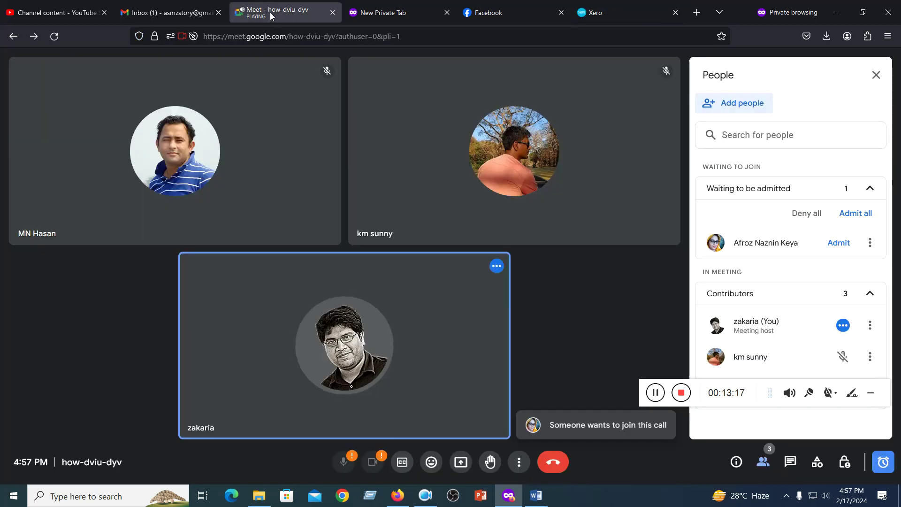
pyautogui.click(272, 13)
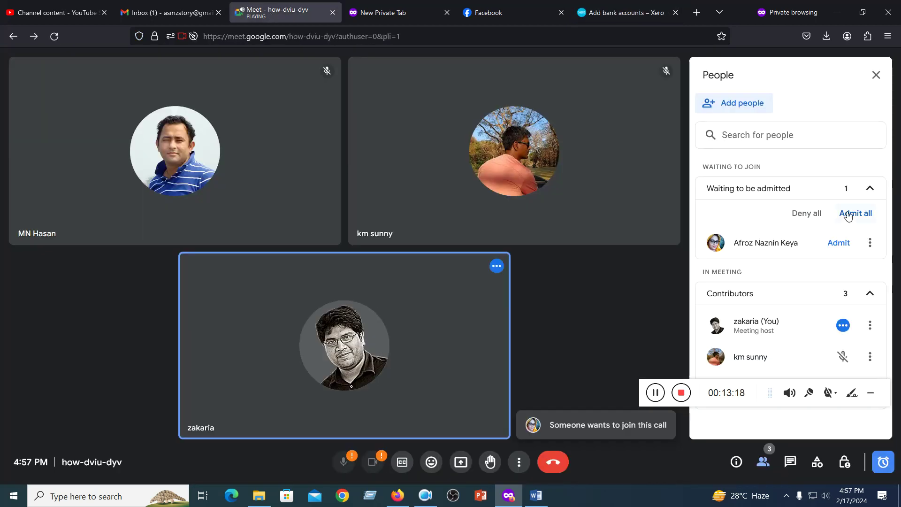
# - Admit the waiting guest and present the entire screen with notifications muted
pyautogui.click(839, 243)
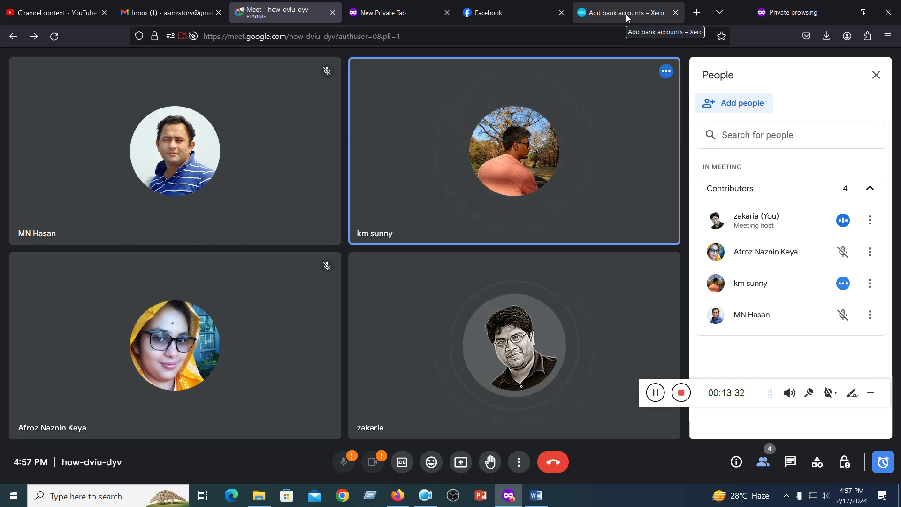
pyautogui.click(462, 464)
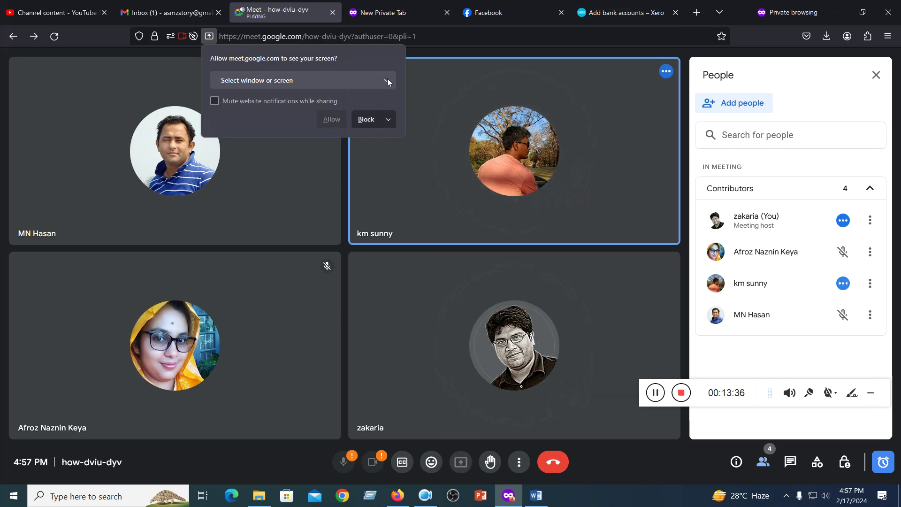
pyautogui.click(387, 79)
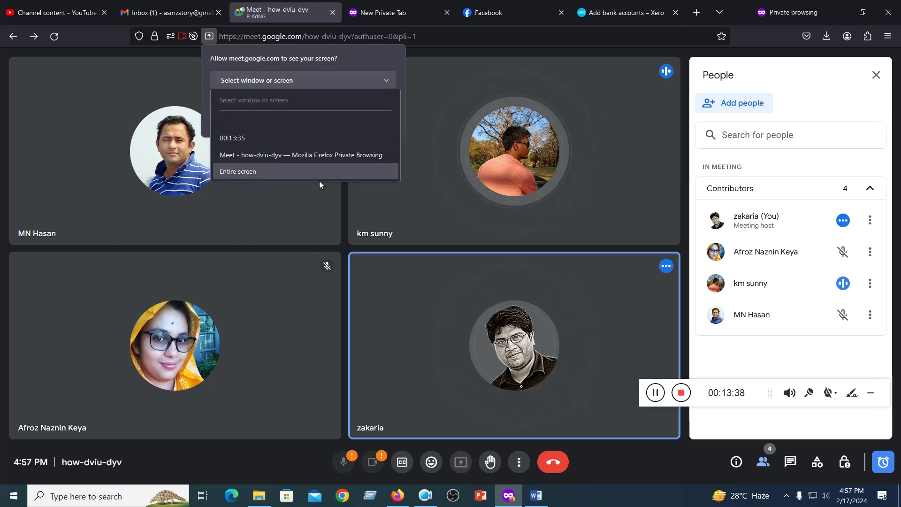
pyautogui.click(332, 171)
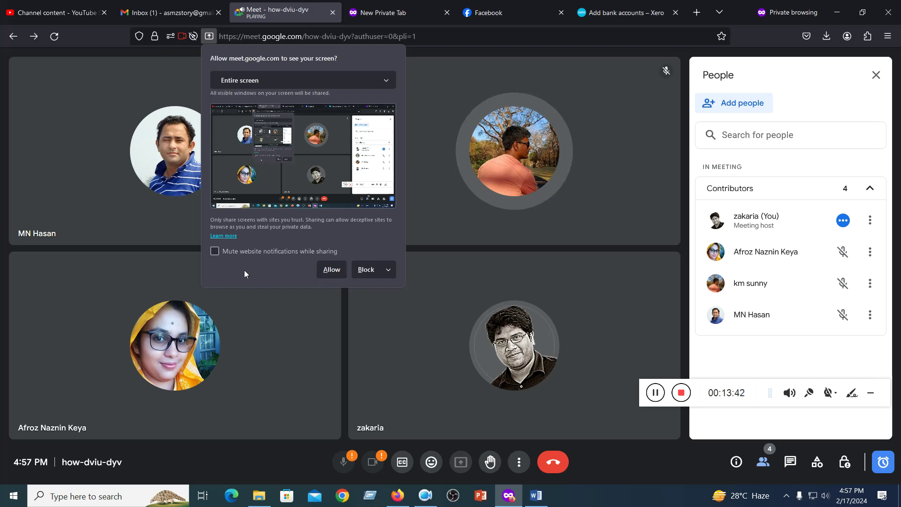
pyautogui.click(215, 253)
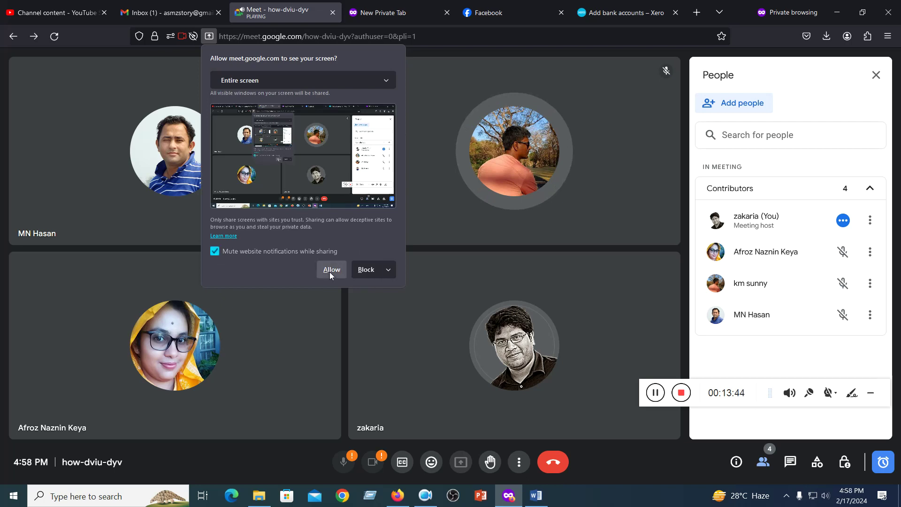
pyautogui.click(329, 272)
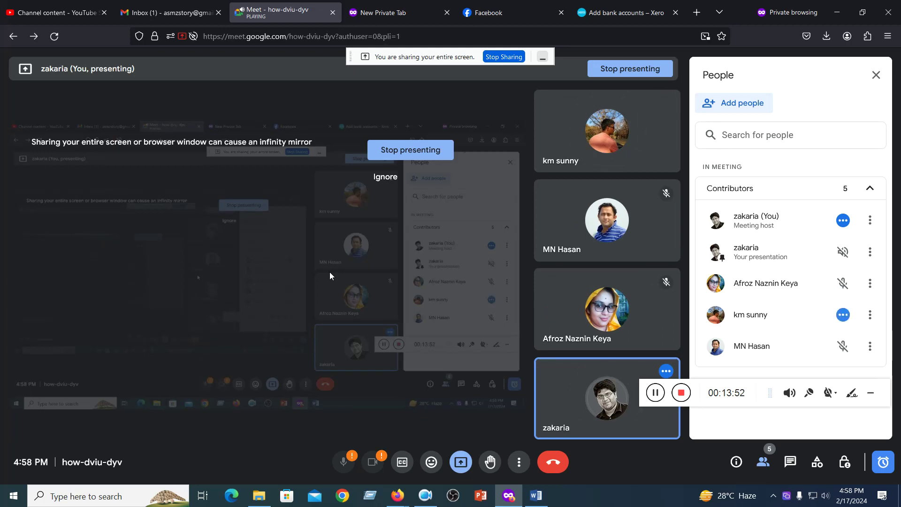
# - Close the empty New Private Tab in Firefox
pyautogui.click(203, 14)
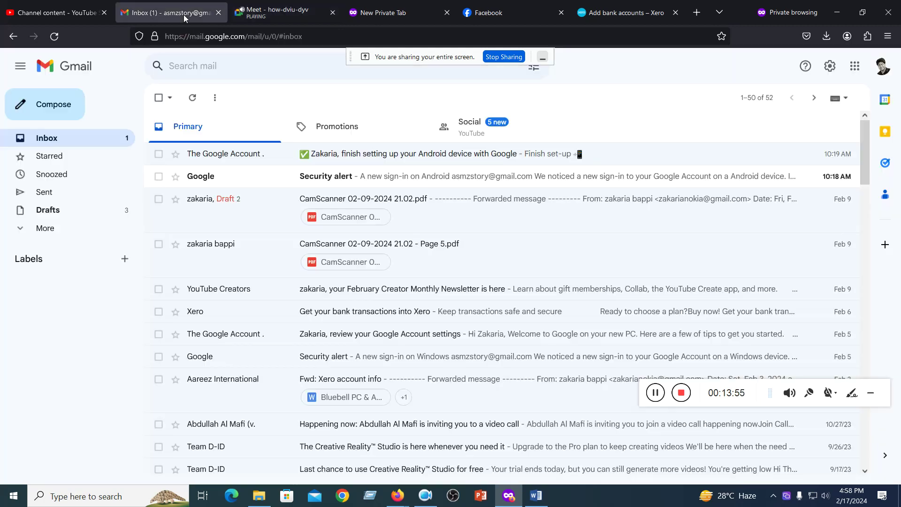
pyautogui.click(384, 16)
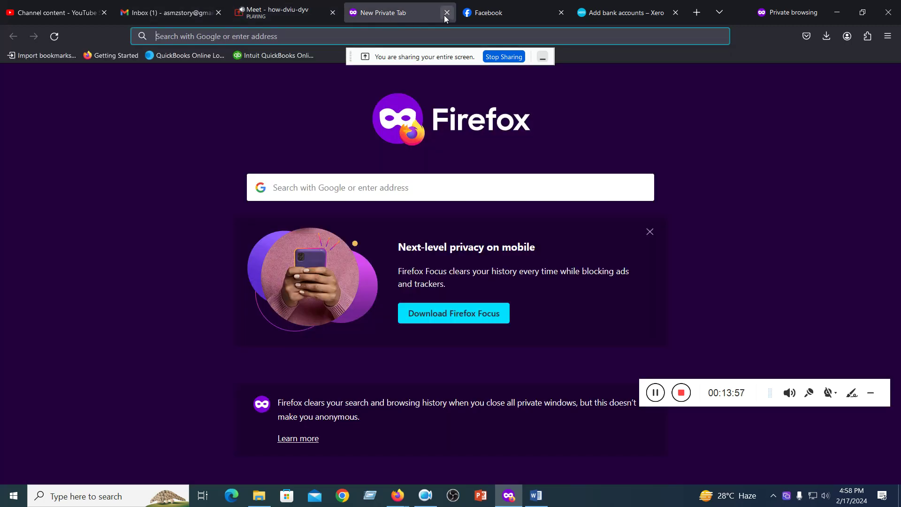
pyautogui.click(447, 13)
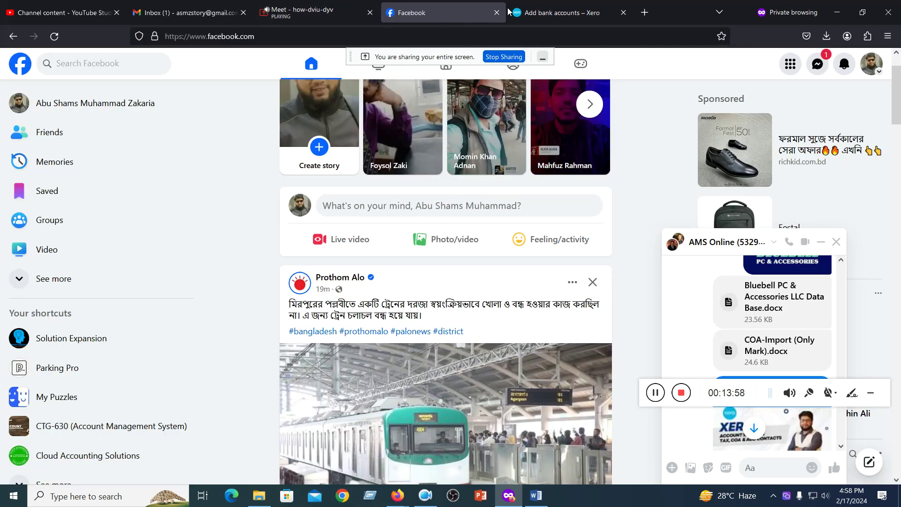
pyautogui.click(509, 12)
# - Check the Messenger chat holding the client files, then return to Xero's Add account form
pyautogui.click(455, 12)
pyautogui.click(819, 72)
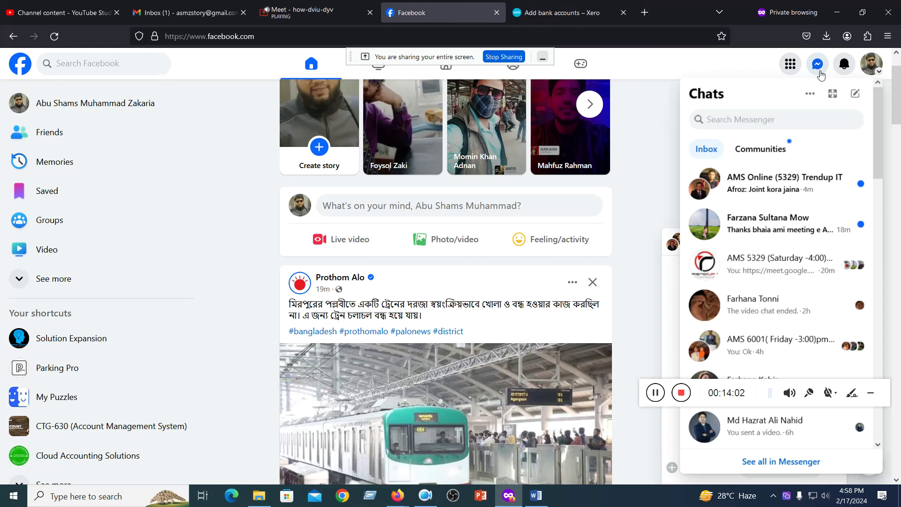
pyautogui.click(779, 182)
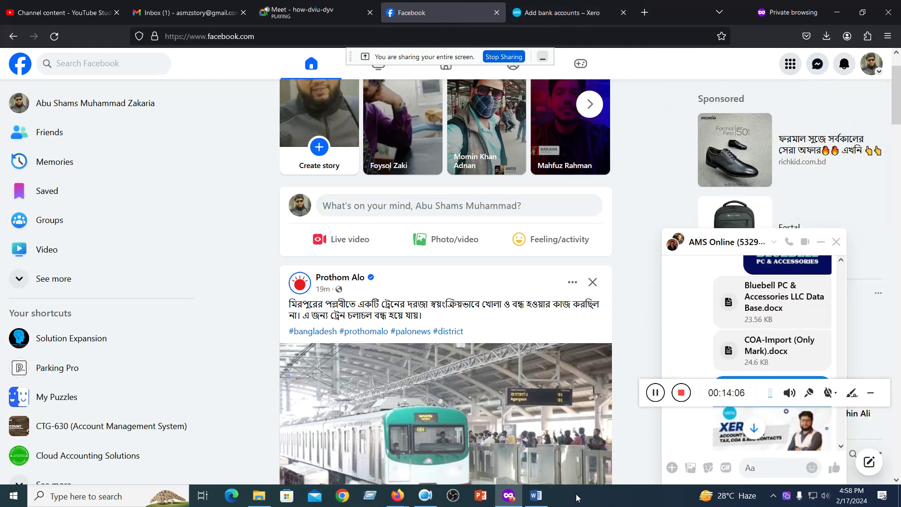
pyautogui.click(537, 496)
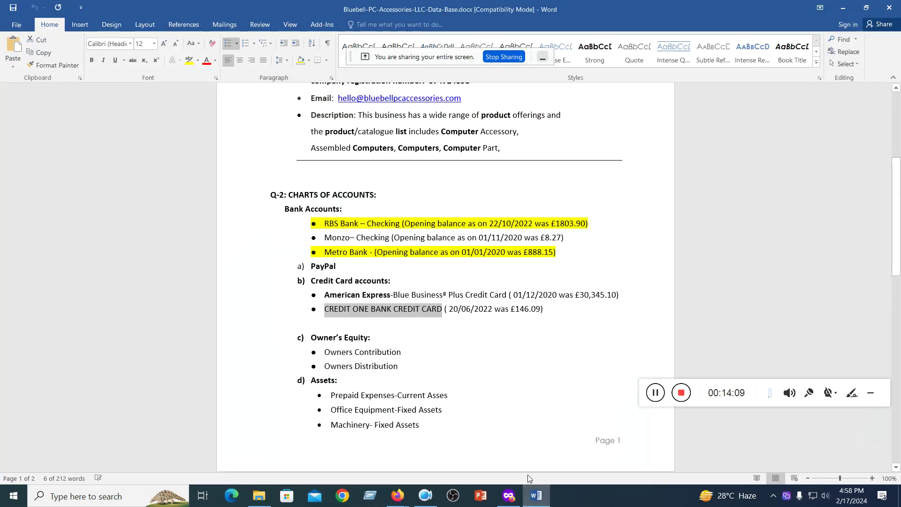
pyautogui.click(843, 8)
pyautogui.click(578, 14)
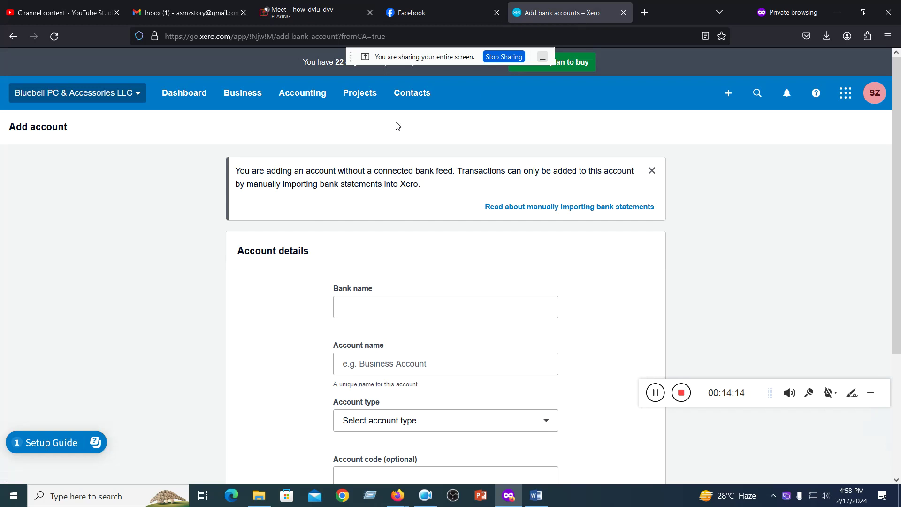
# - Fill in bank name CREDIT ONE BANK and account name CREDIT ONE BANK CREDIT CARD
pyautogui.scroll(-3, 396, 126)
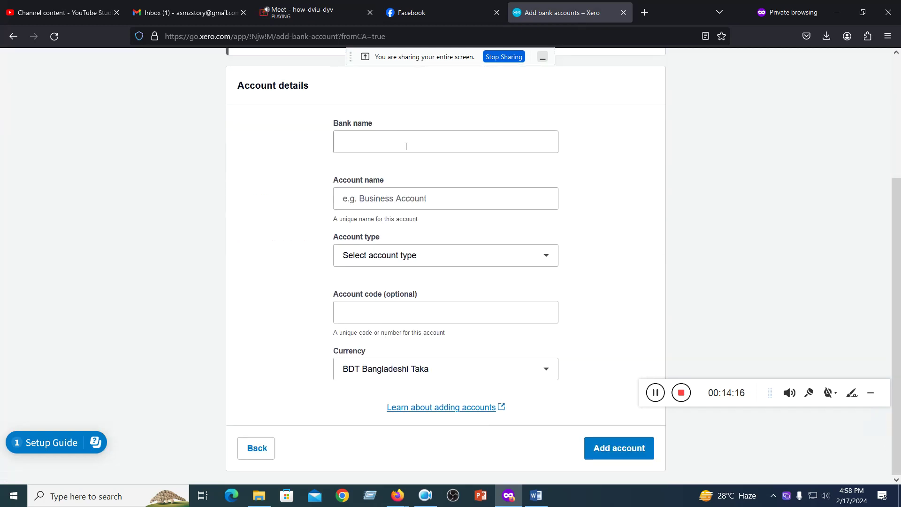
pyautogui.scroll(3, 533, 219)
pyautogui.scroll(-3, 534, 217)
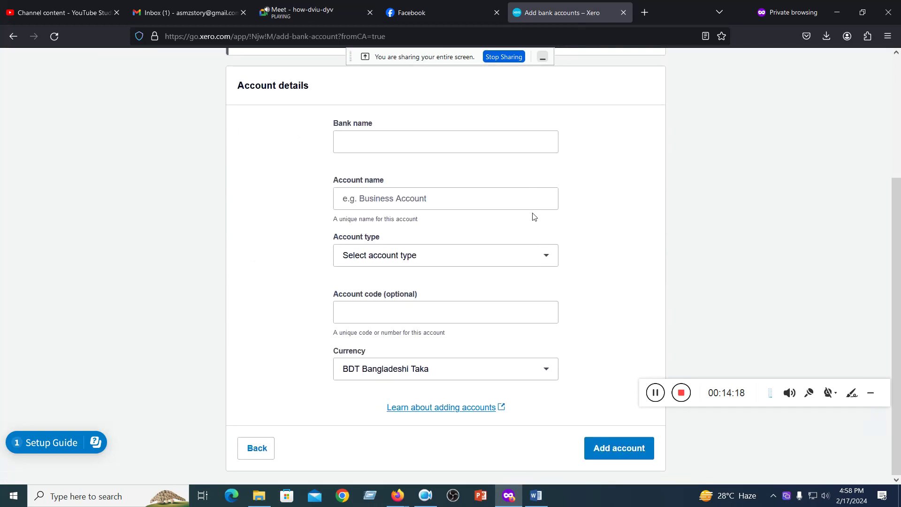
pyautogui.click(351, 143)
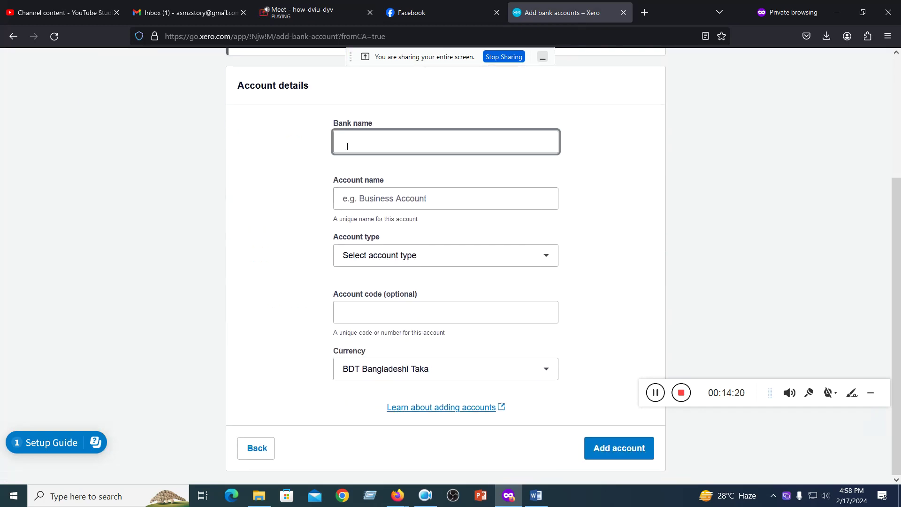
pyautogui.write('●\tCREDIT ONE BANK CREDIT CARD')
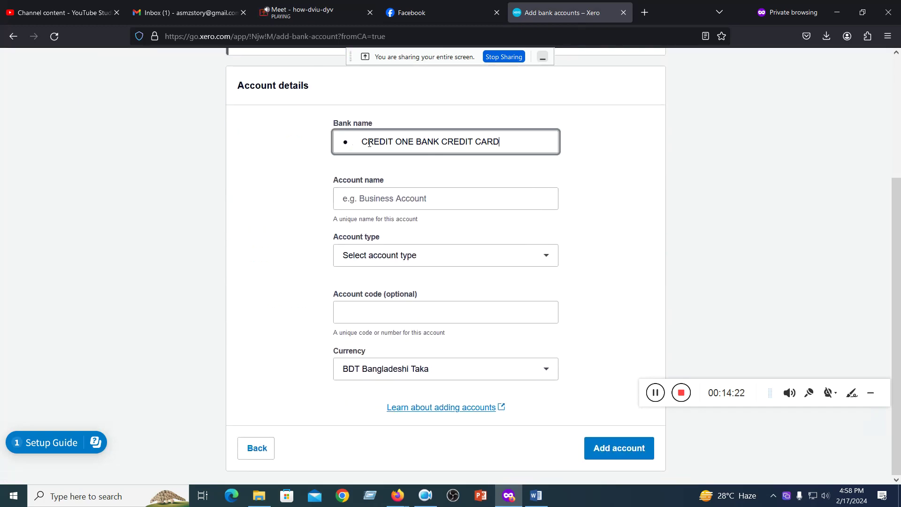
pyautogui.click(366, 145)
pyautogui.press('BackSpace')
pyautogui.press('BackSpace')
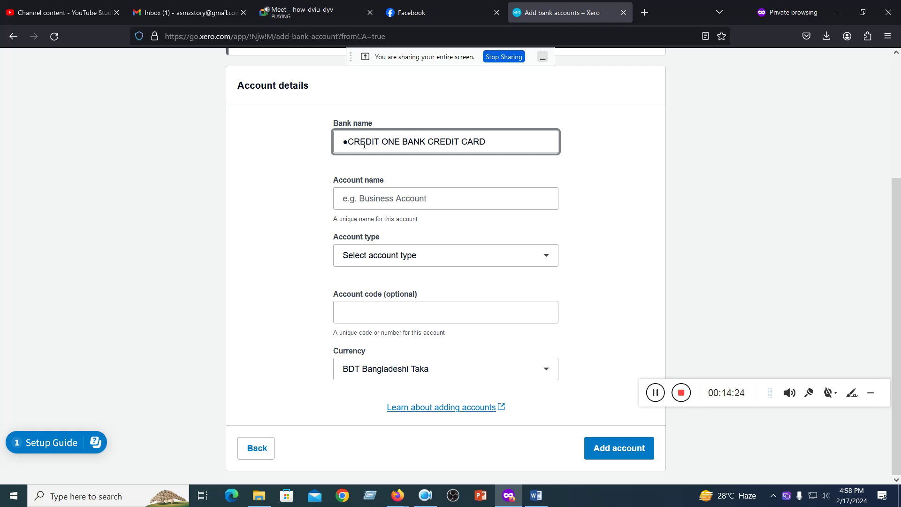
pyautogui.moveTo(498, 145); pyautogui.dragTo(339, 142)
pyautogui.hotkey('ctrl', 'c')
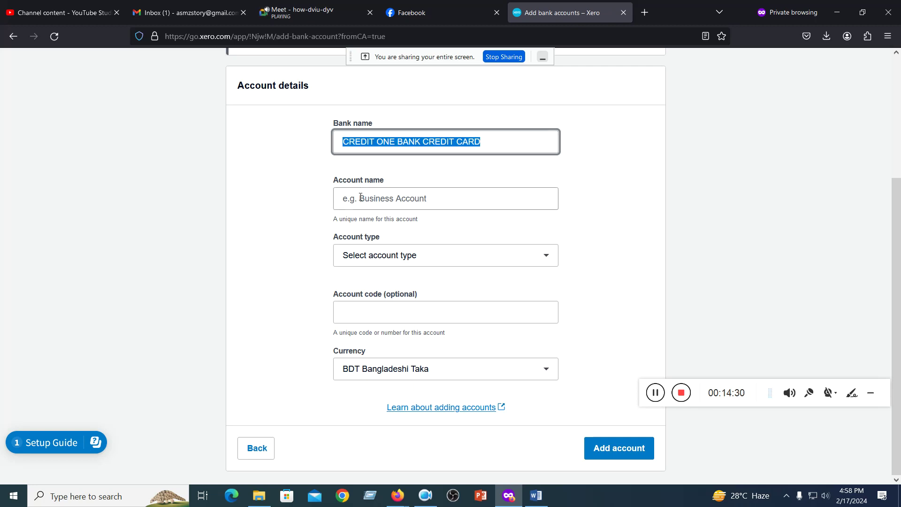
pyautogui.click(358, 203)
pyautogui.hotkey('ctrl', 'v')
pyautogui.moveTo(499, 142); pyautogui.dragTo(422, 142)
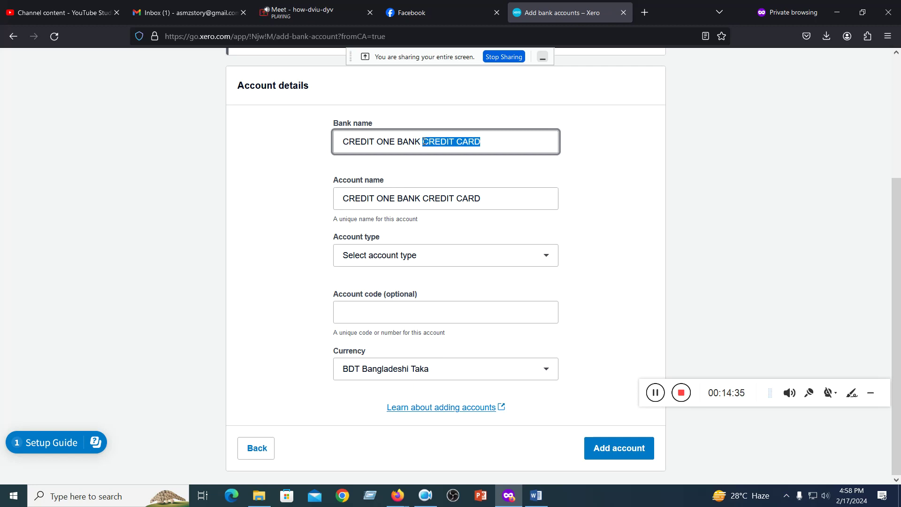
pyautogui.press('BackSpace')
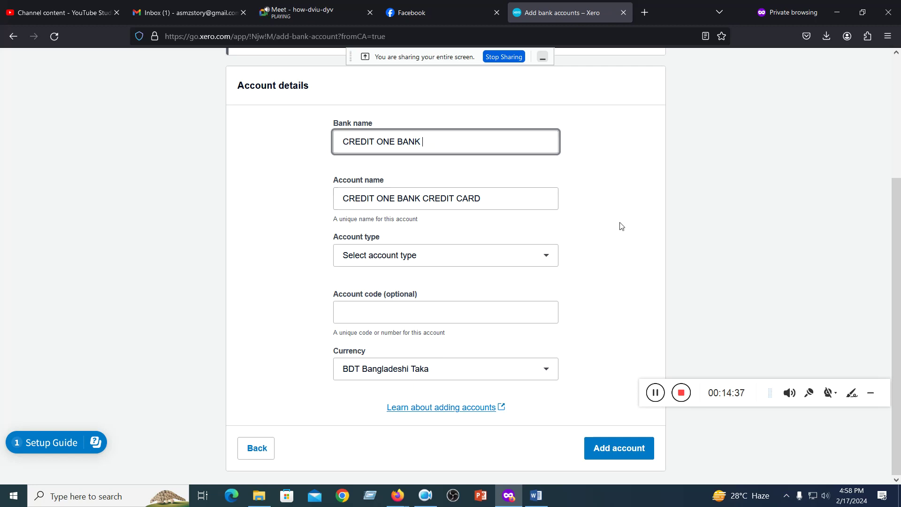
pyautogui.click(618, 239)
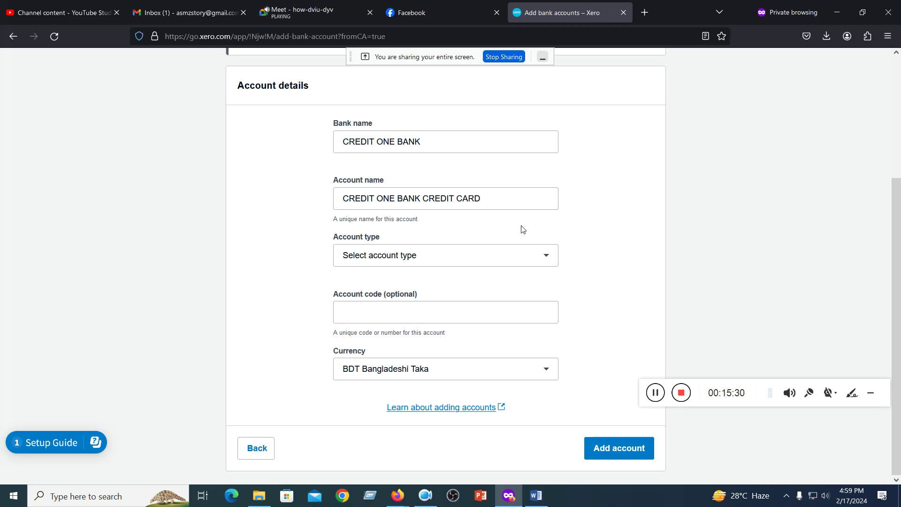
# - Set the account type to Credit card and enter the card's last four digits
pyautogui.click(546, 258)
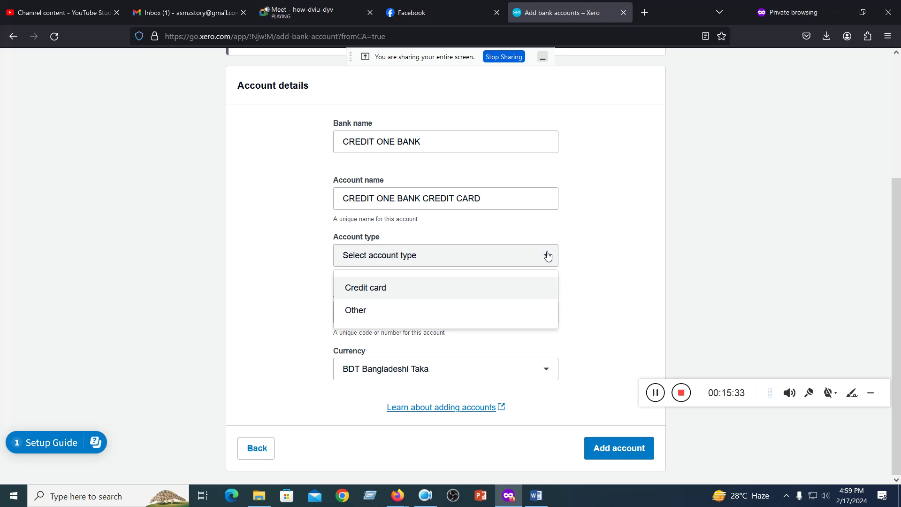
pyautogui.click(367, 292)
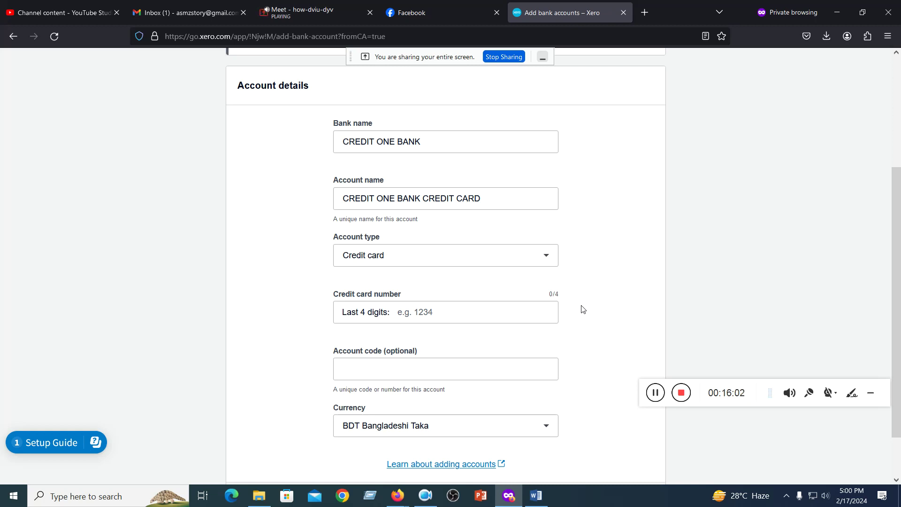
pyautogui.click(420, 316)
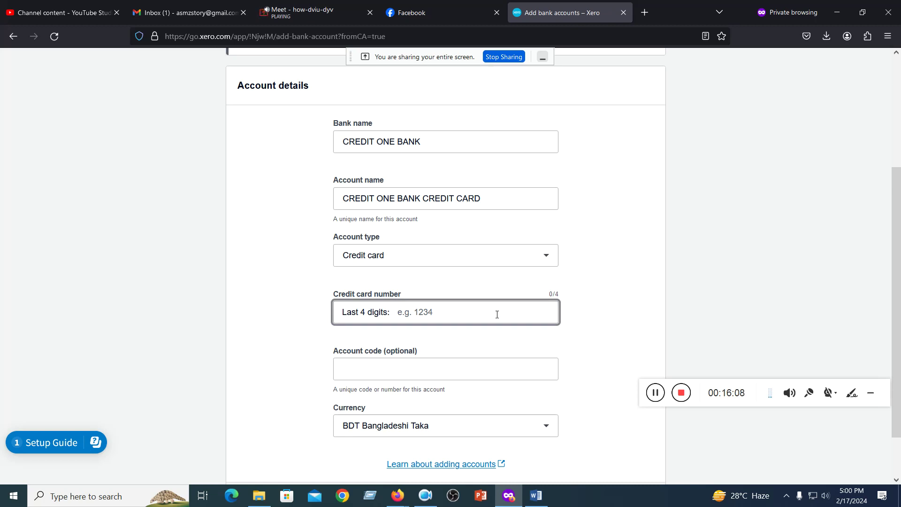
pyautogui.write('2255')
pyautogui.click(620, 330)
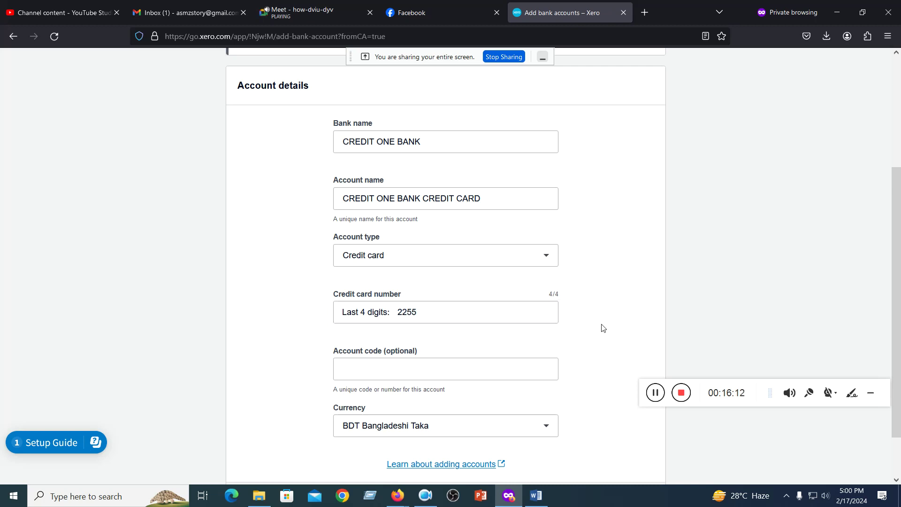
# - Give the account code 102 and save the new credit card account
pyautogui.scroll(-2, 603, 327)
pyautogui.click(380, 306)
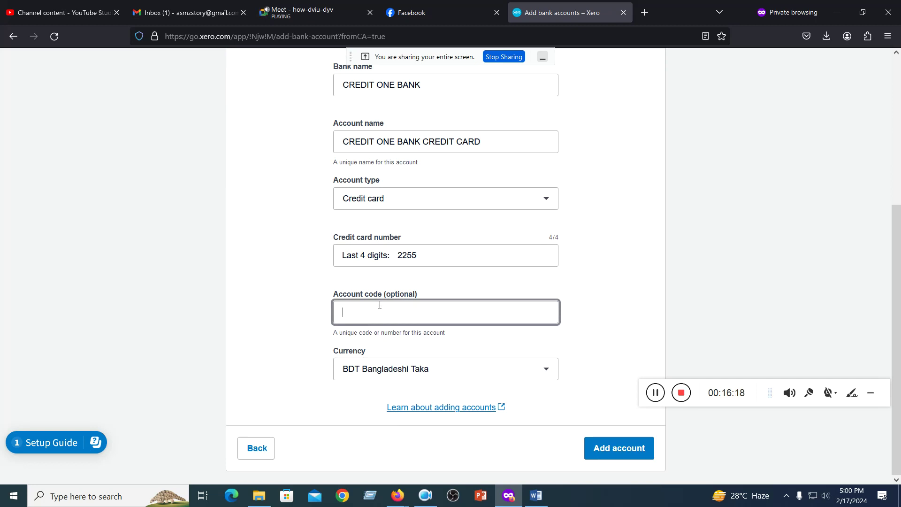
pyautogui.write('1002')
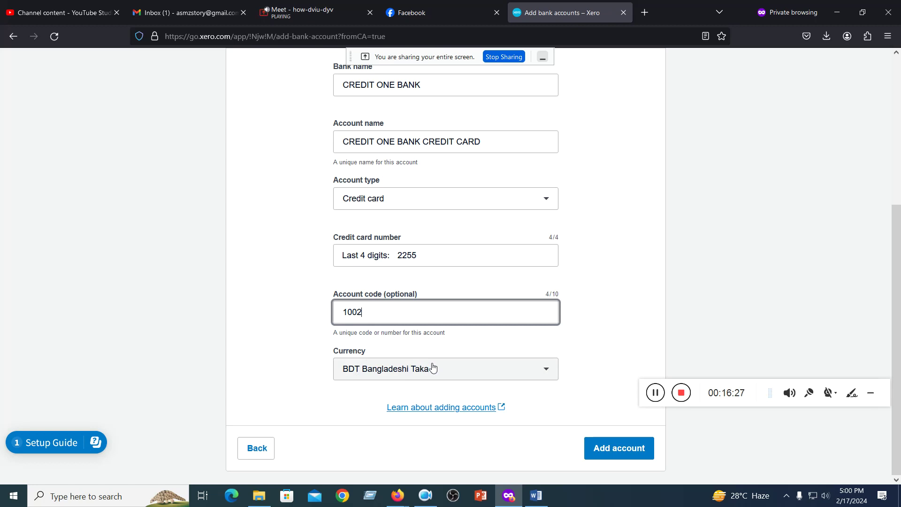
pyautogui.press('BackSpace')
pyautogui.write('2')
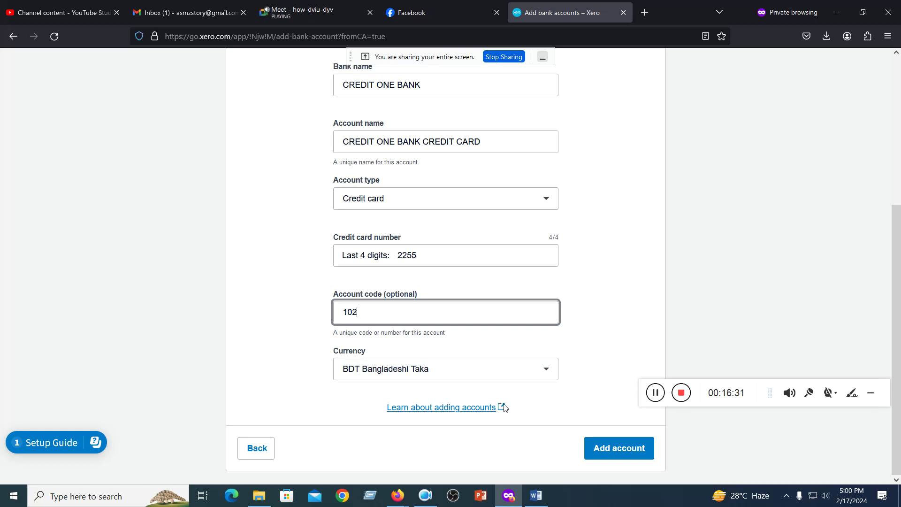
pyautogui.click(620, 448)
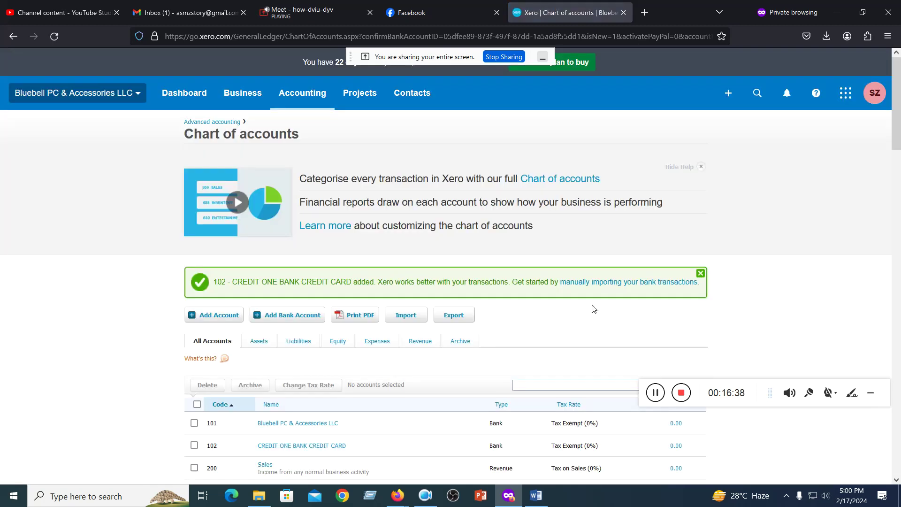
# - Start adding another bank account without a bank feed
pyautogui.scroll(-2, 594, 308)
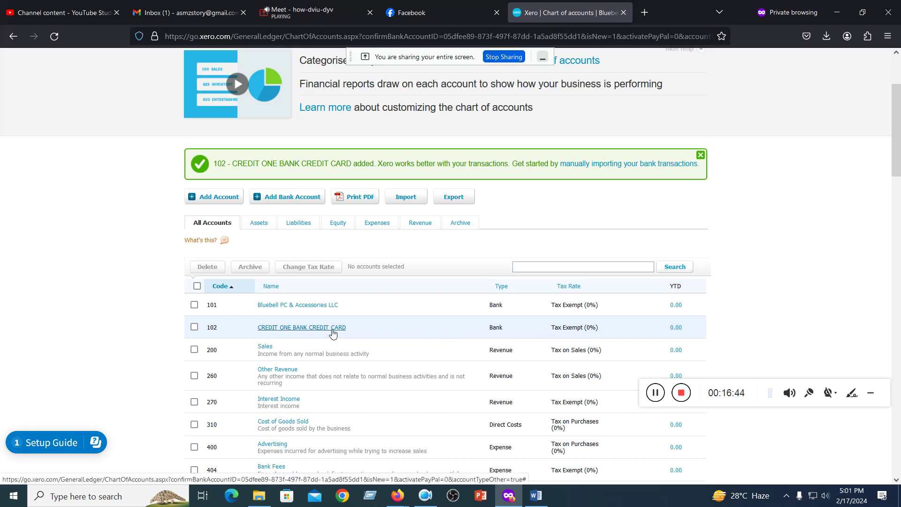
pyautogui.click(290, 198)
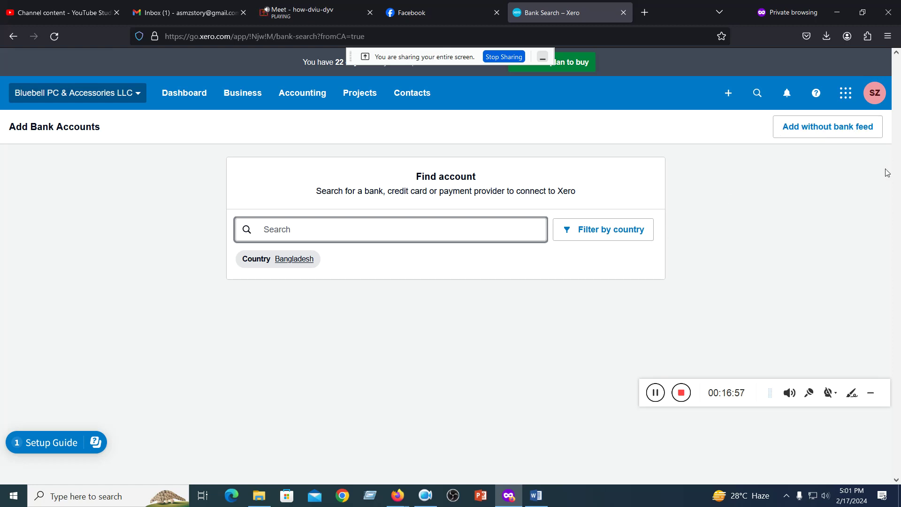
pyautogui.click(805, 130)
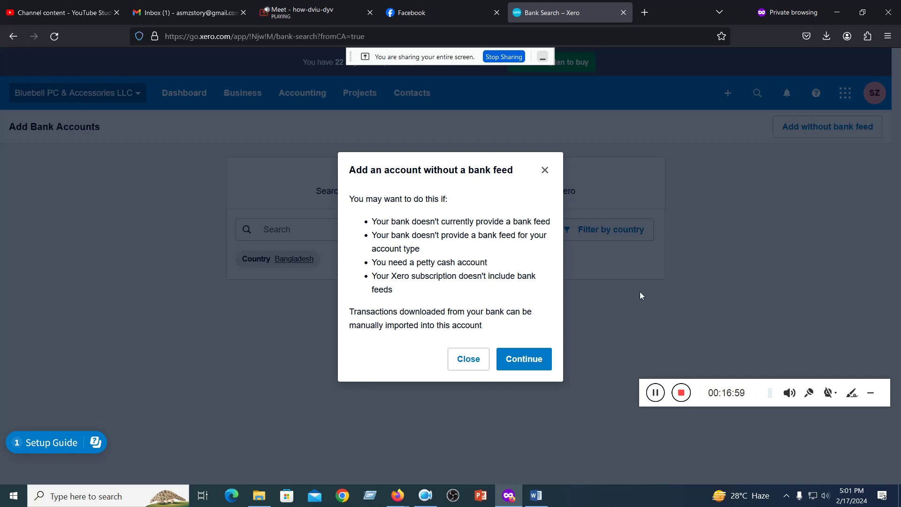
pyautogui.click(520, 360)
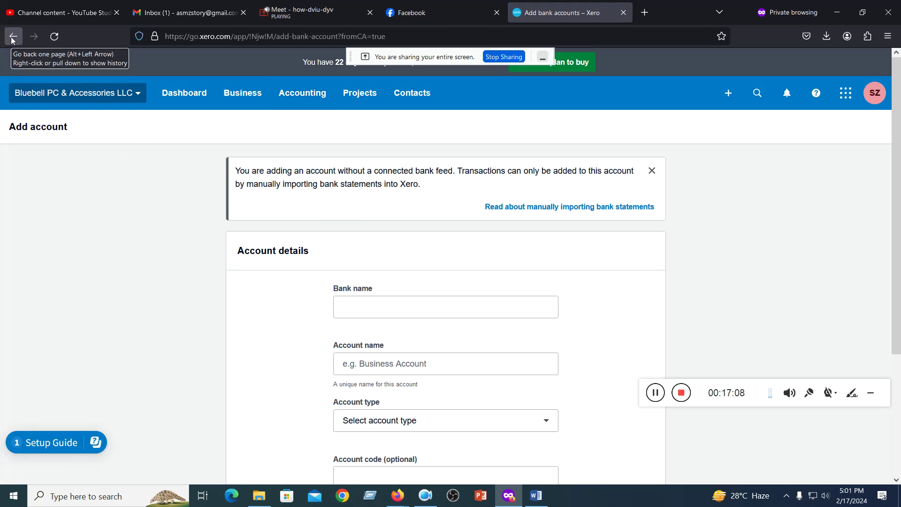
# - Return to the Chart of accounts through the Accounting menu
pyautogui.click(297, 96)
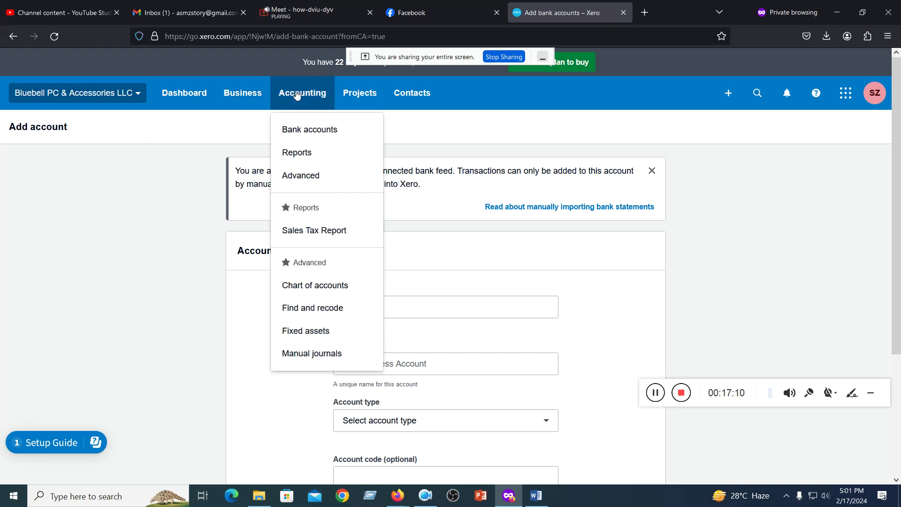
pyautogui.click(315, 285)
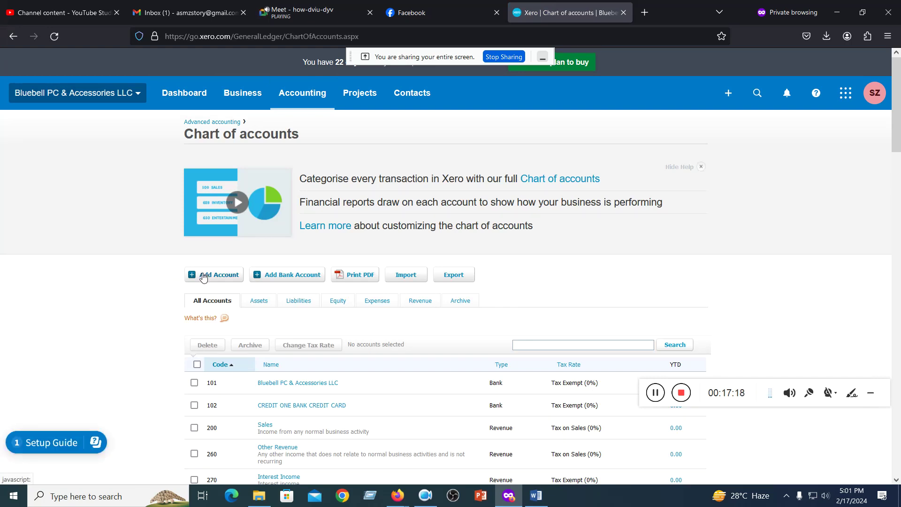
# - Filter to Assets and review bank accounts 101, 102 and asset accounts 610–721
pyautogui.click(259, 302)
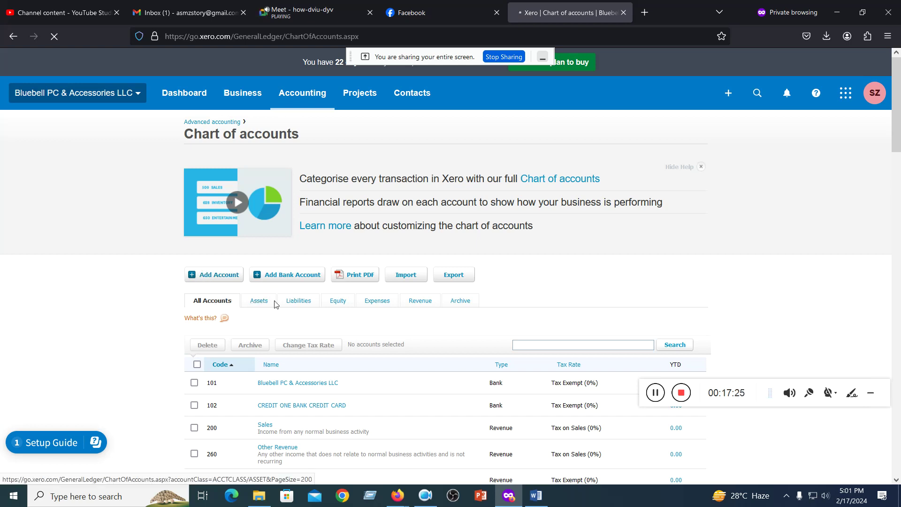
pyautogui.click(302, 296)
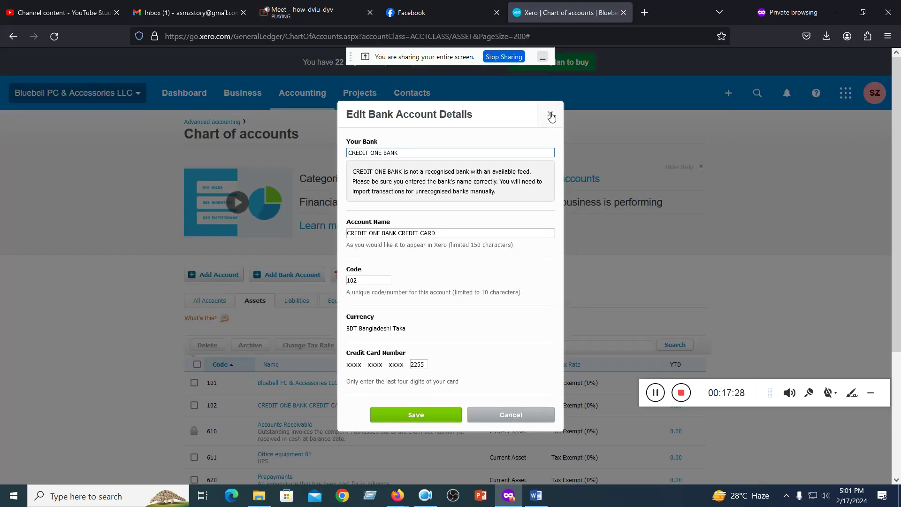
pyautogui.click(550, 114)
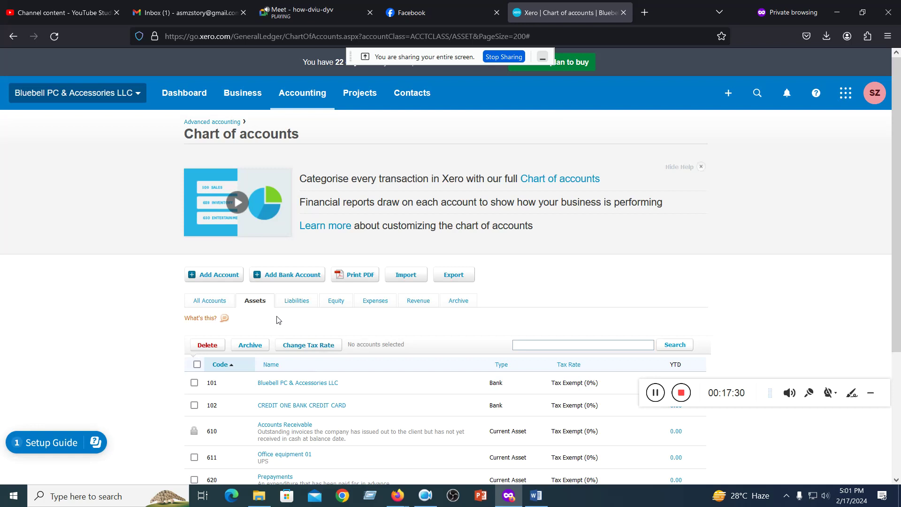
pyautogui.scroll(-3, 263, 301)
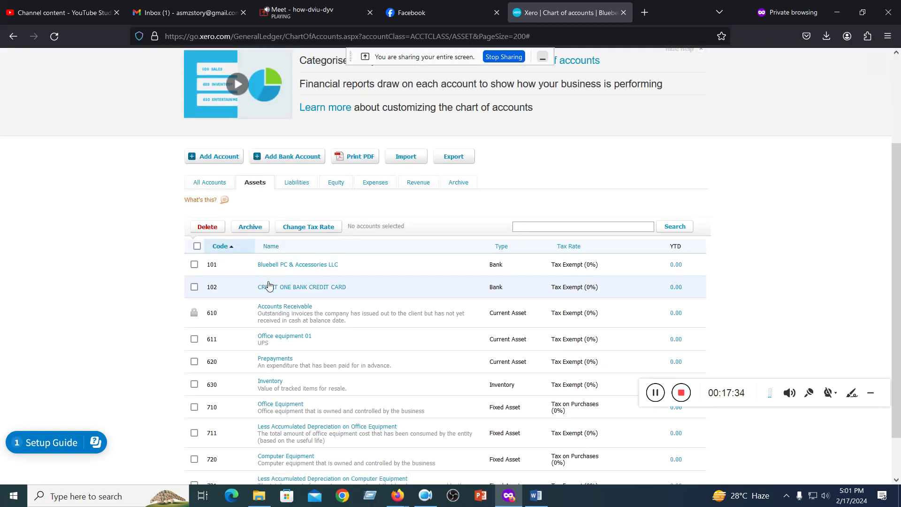
pyautogui.scroll(1, 268, 285)
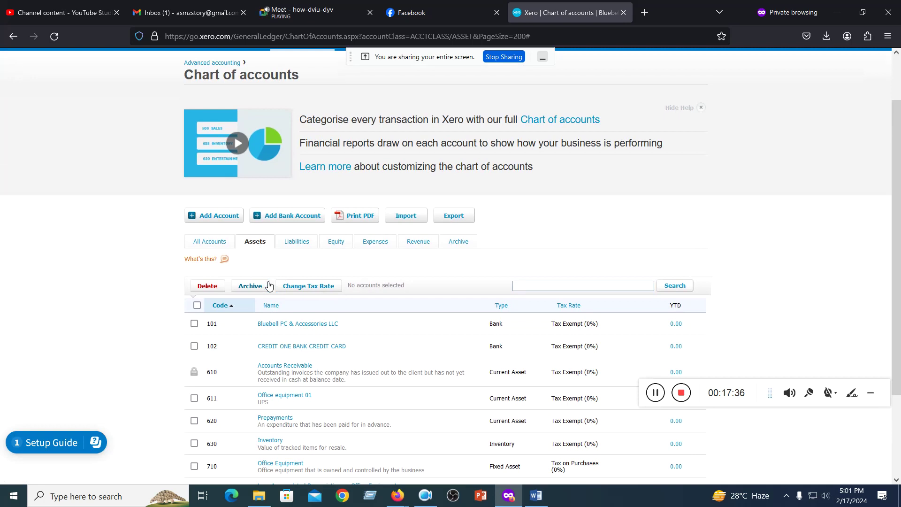
pyautogui.scroll(-1, 265, 306)
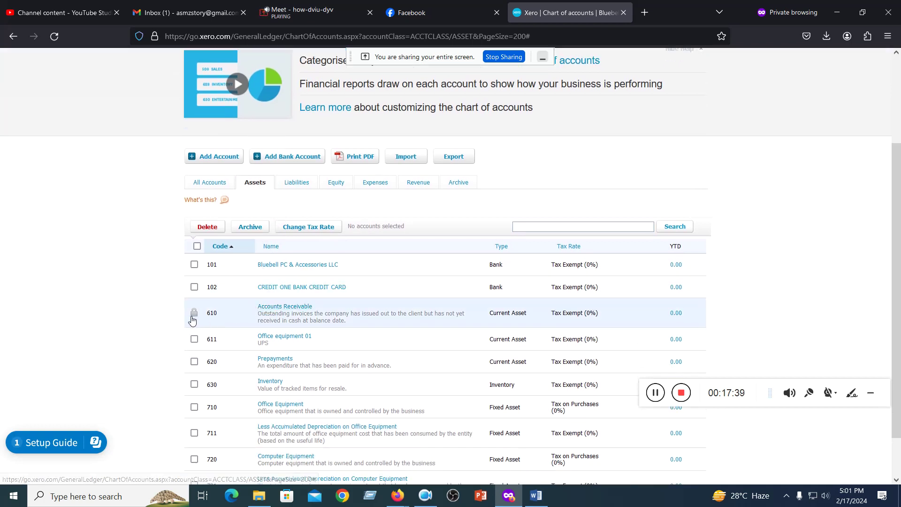
pyautogui.scroll(-1, 220, 326)
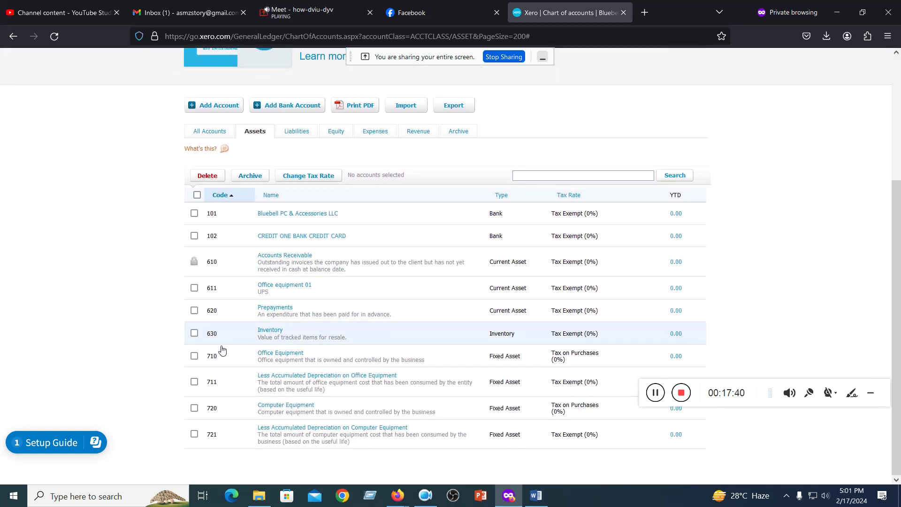
pyautogui.scroll(3, 216, 402)
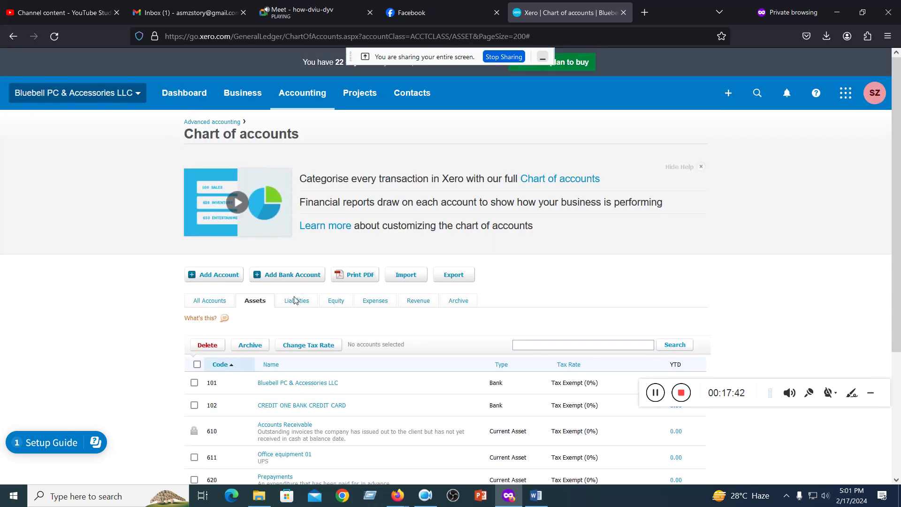
# - Review the Liabilities and Equity tabs, ending on the Expenses list from 310 Cost of Goods Sold
pyautogui.click(297, 302)
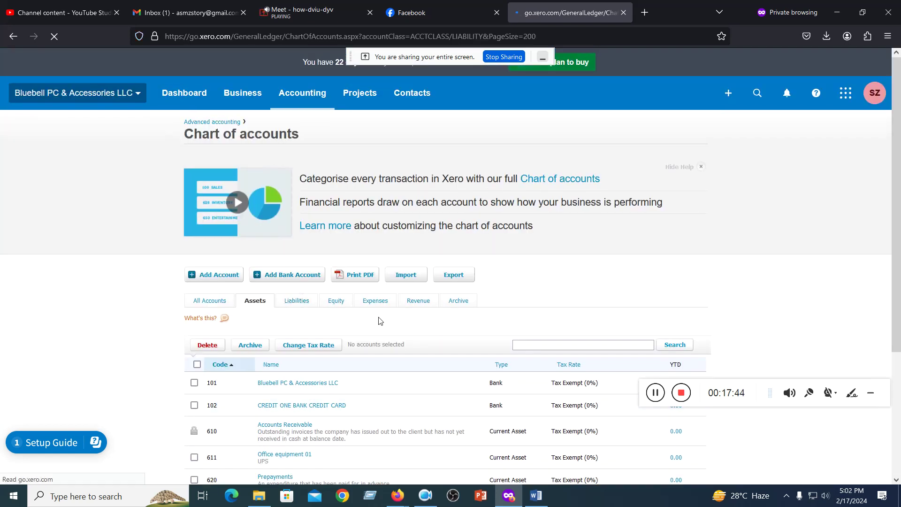
pyautogui.scroll(-2, 261, 291)
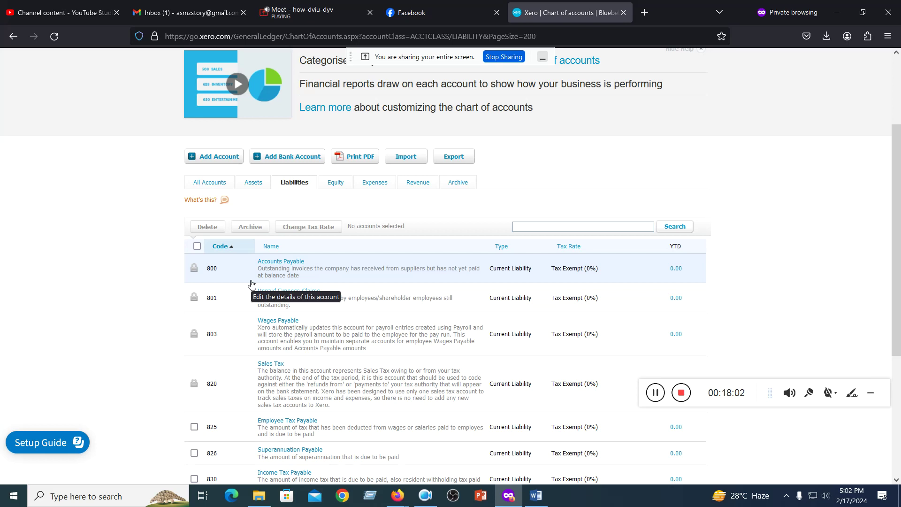
pyautogui.click(333, 184)
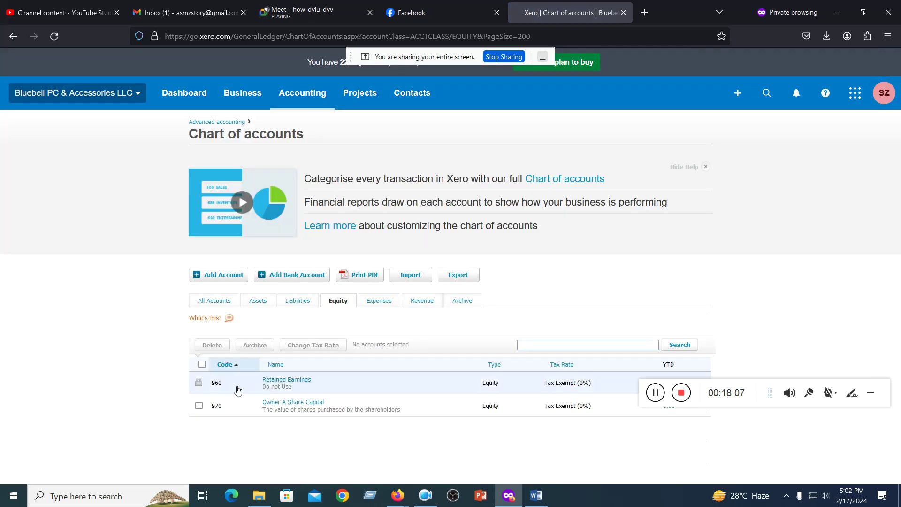
pyautogui.click(379, 302)
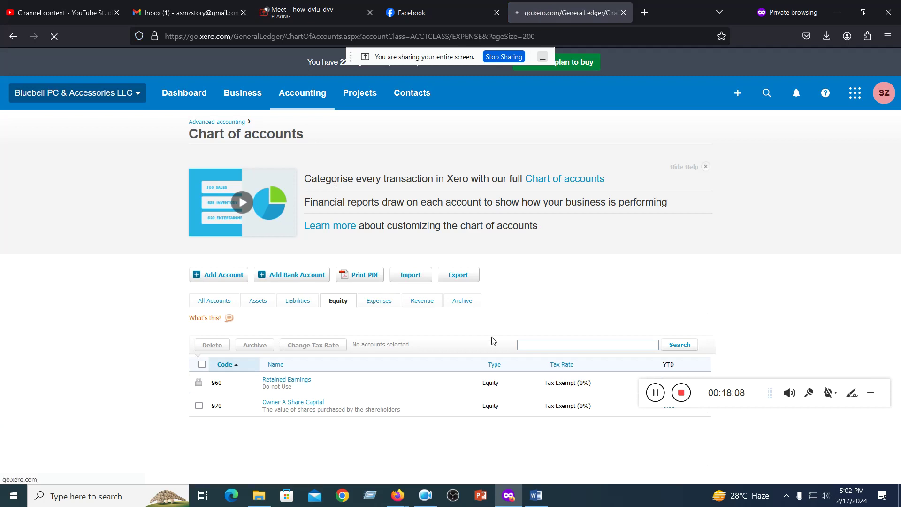
pyautogui.scroll(-3, 334, 337)
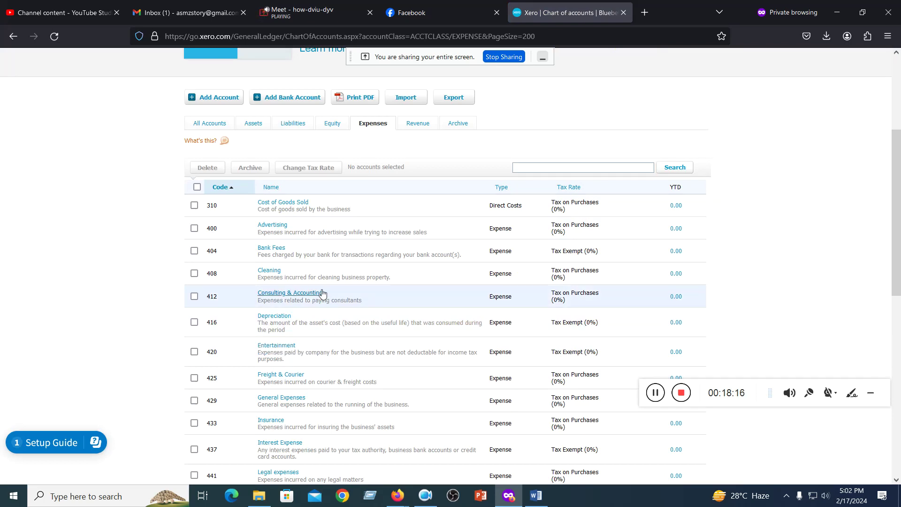
pyautogui.scroll(3, 322, 296)
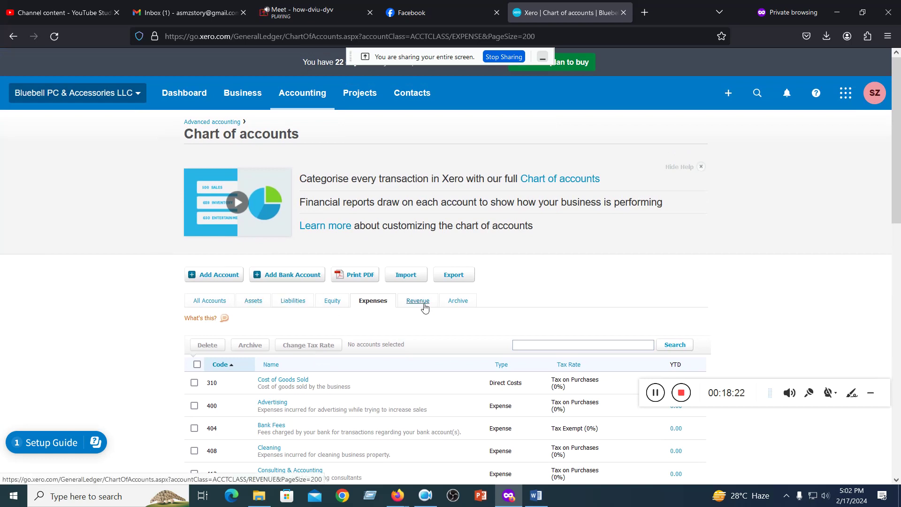
# - Check the Archive tab, then scroll through All Accounts from 101 to liabilities 800–803
pyautogui.click(458, 301)
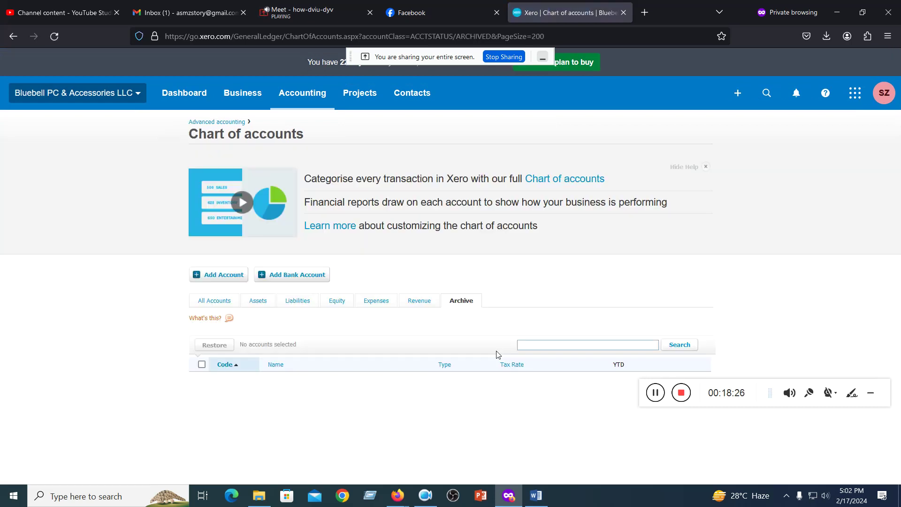
pyautogui.click(228, 304)
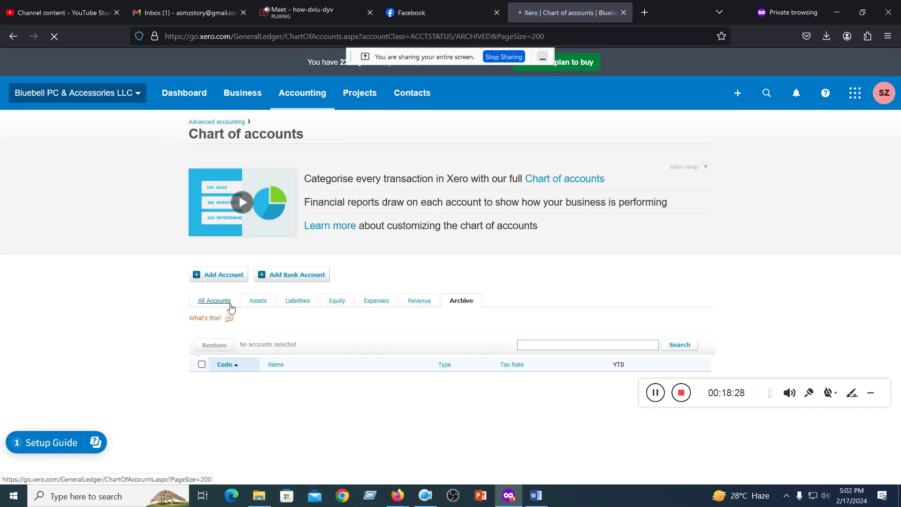
pyautogui.scroll(-3, 246, 264)
pyautogui.scroll(-10, 239, 267)
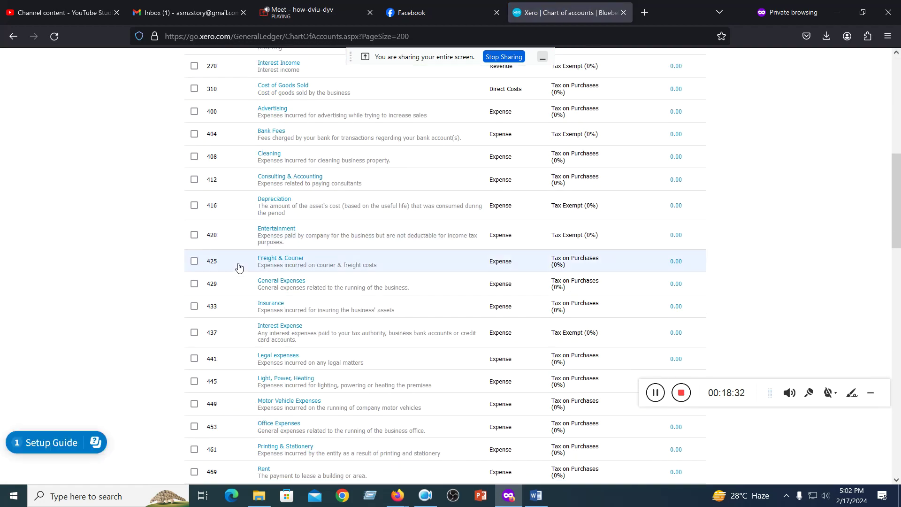
pyautogui.scroll(-5, 238, 266)
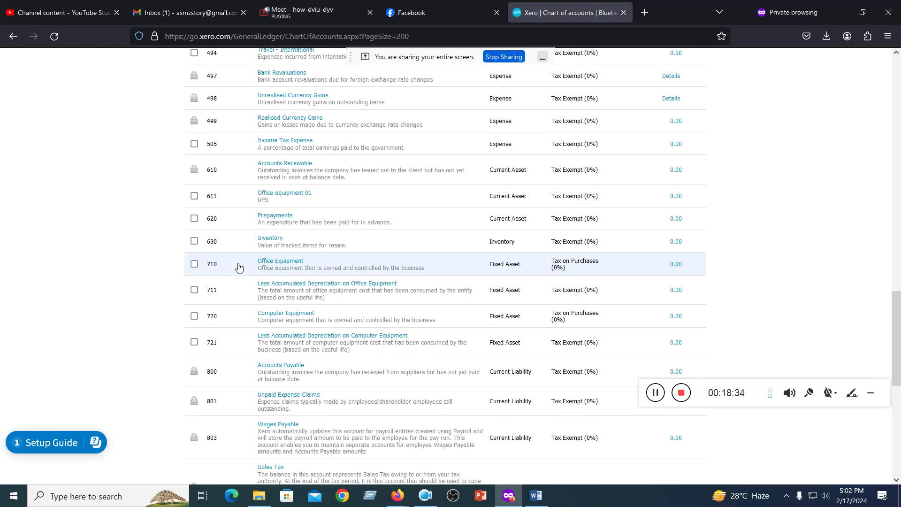
pyautogui.scroll(20, 238, 266)
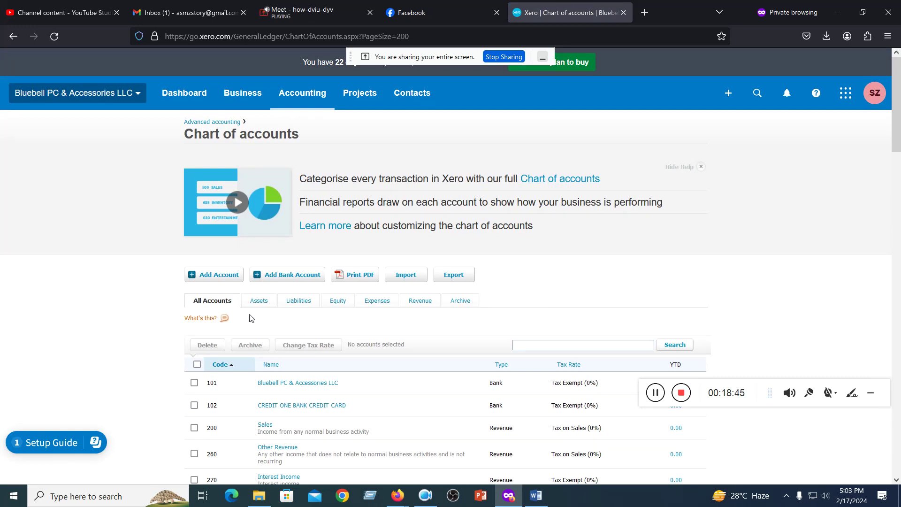
# - Filter the chart of accounts to Assets and scroll through the asset accounts
pyautogui.click(259, 301)
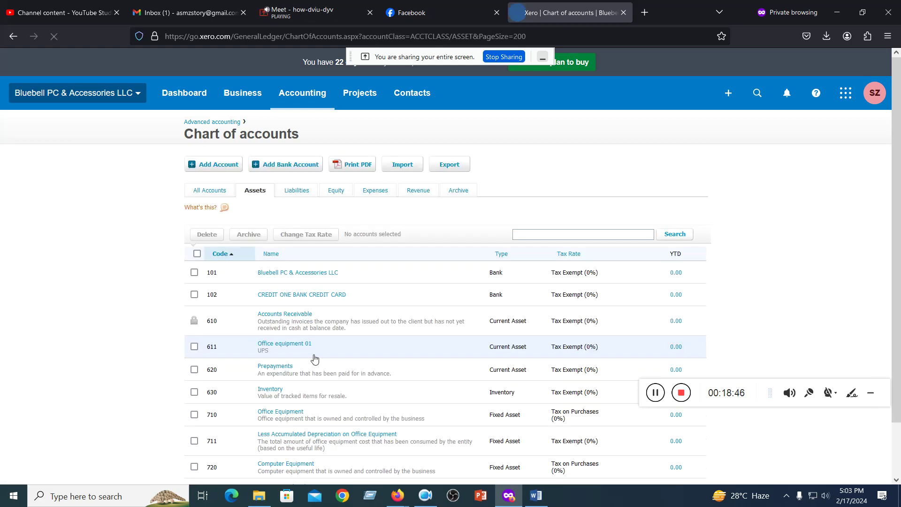
pyautogui.scroll(-2, 266, 324)
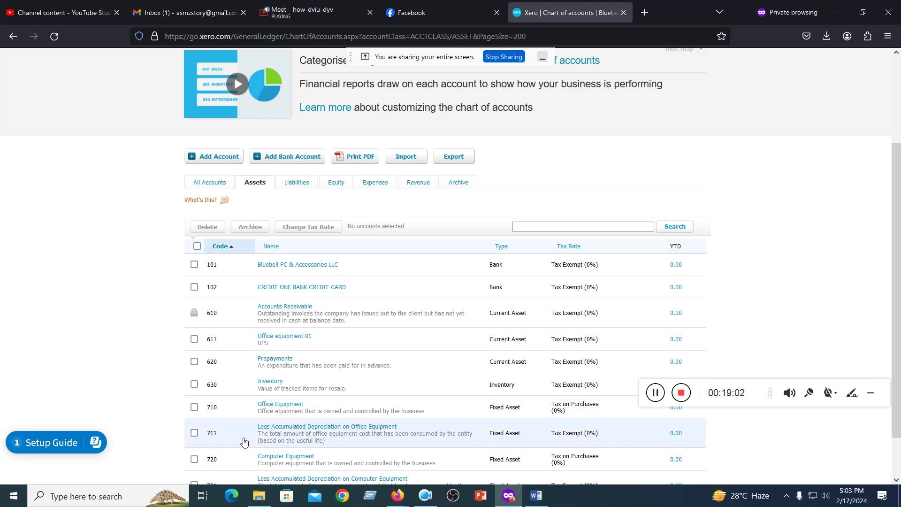
pyautogui.scroll(-2, 244, 437)
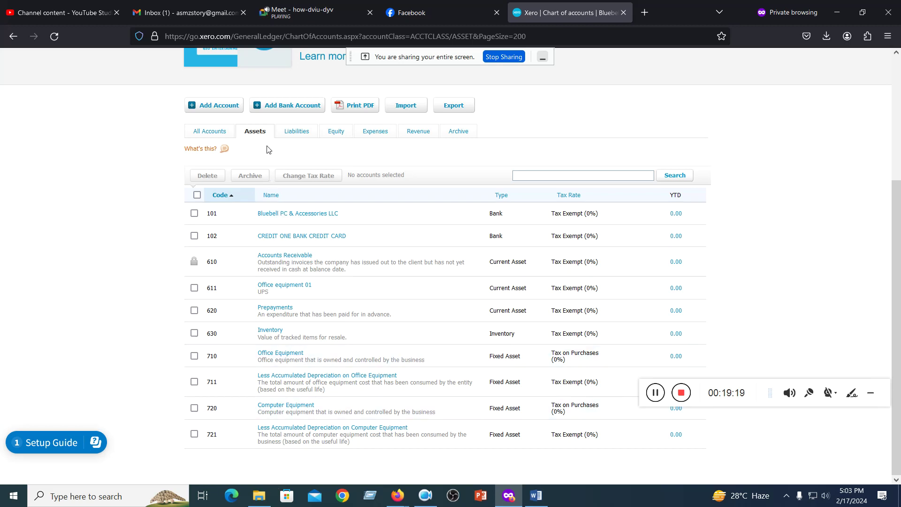
# - Review the liability accounts, then filter to Equity: 960 Retained Earnings and 970 Owner A Share Capital
pyautogui.click(295, 133)
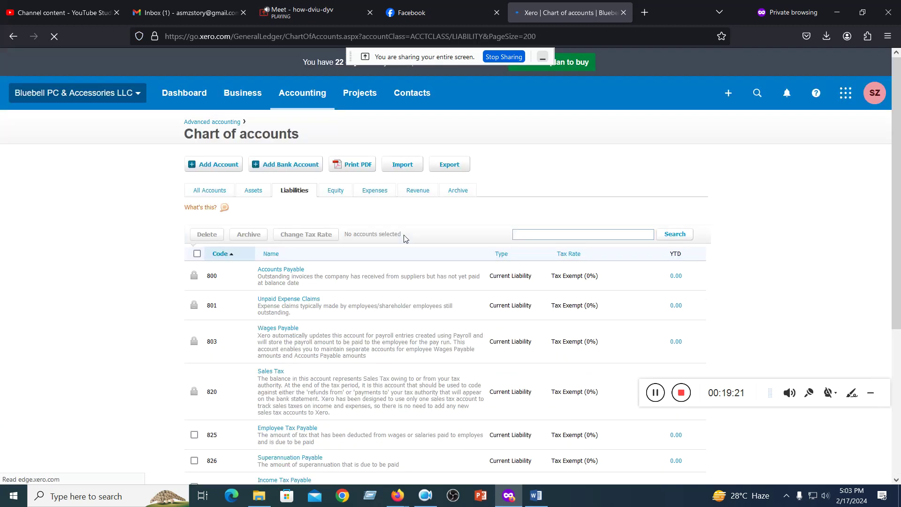
pyautogui.scroll(-6, 400, 239)
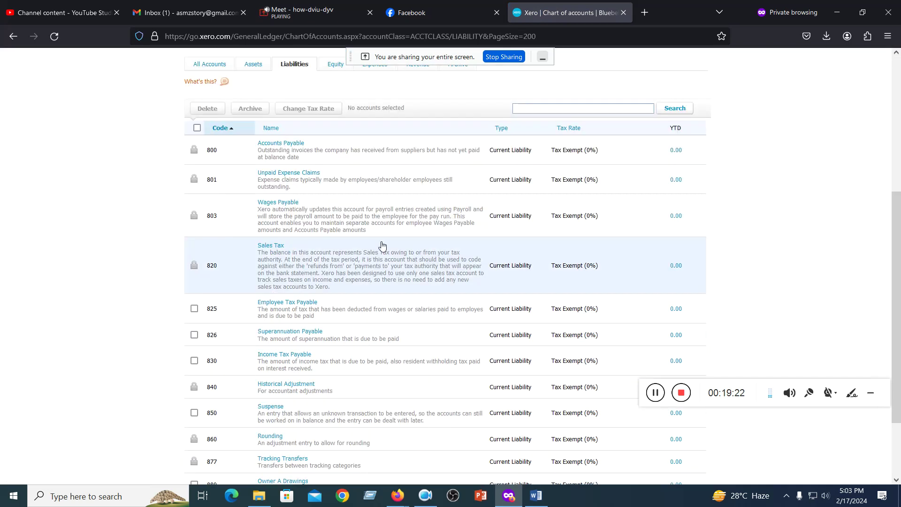
pyautogui.scroll(6, 381, 245)
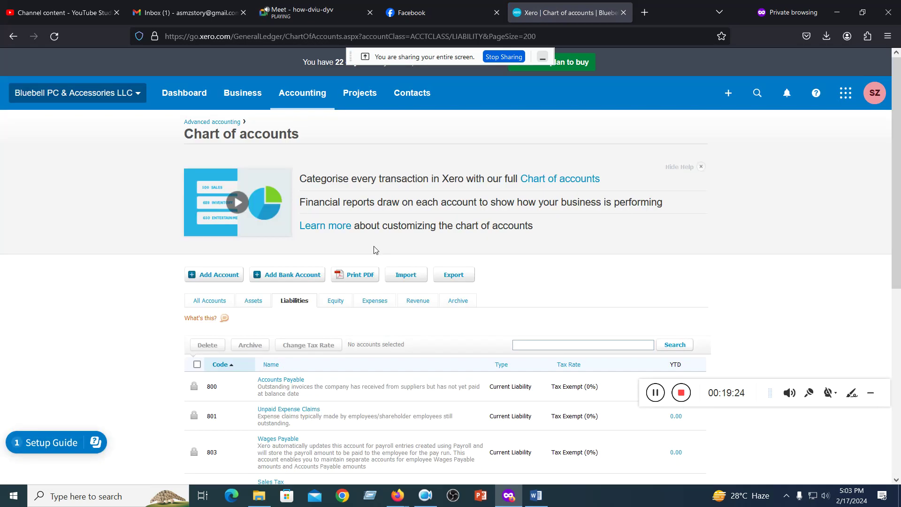
pyautogui.scroll(-3, 282, 323)
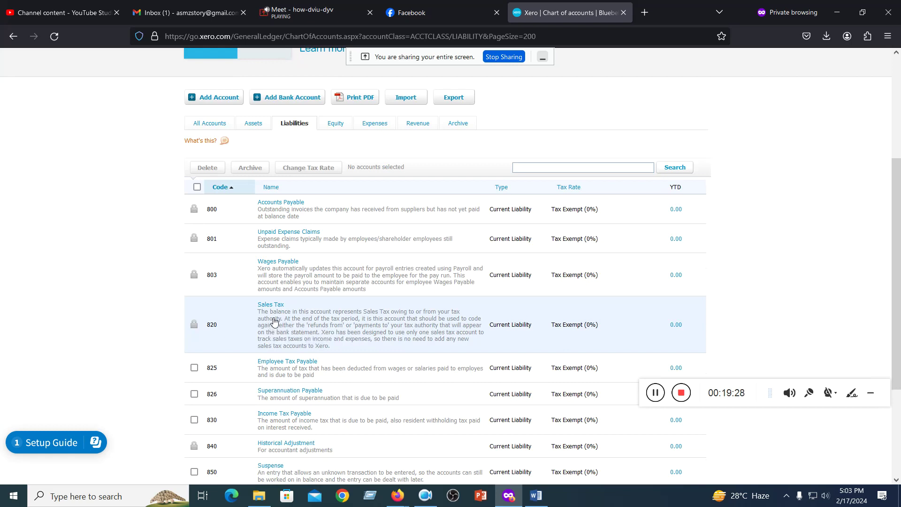
pyautogui.scroll(2, 275, 321)
pyautogui.click(291, 241)
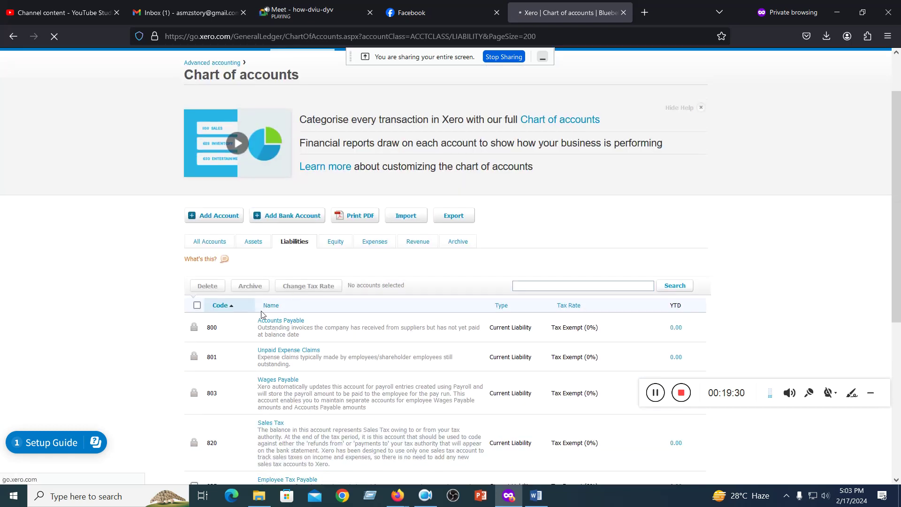
pyautogui.scroll(-3, 262, 315)
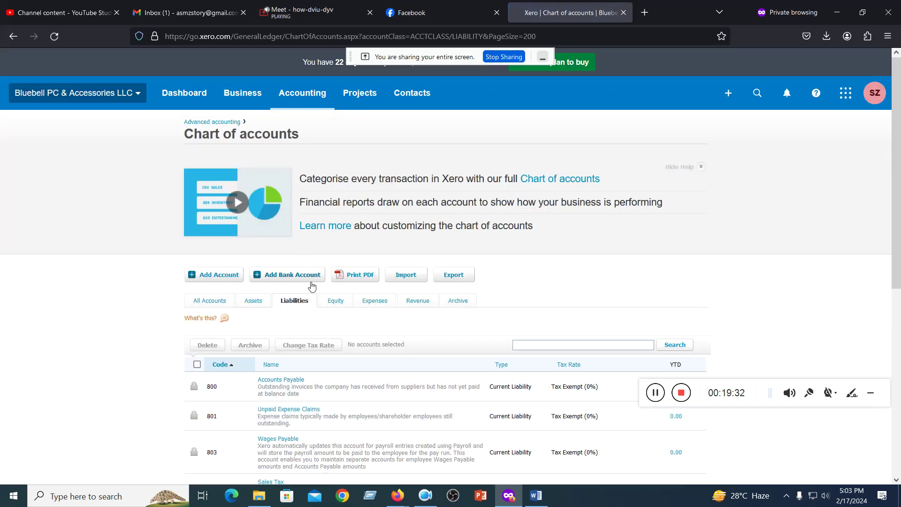
pyautogui.click(334, 302)
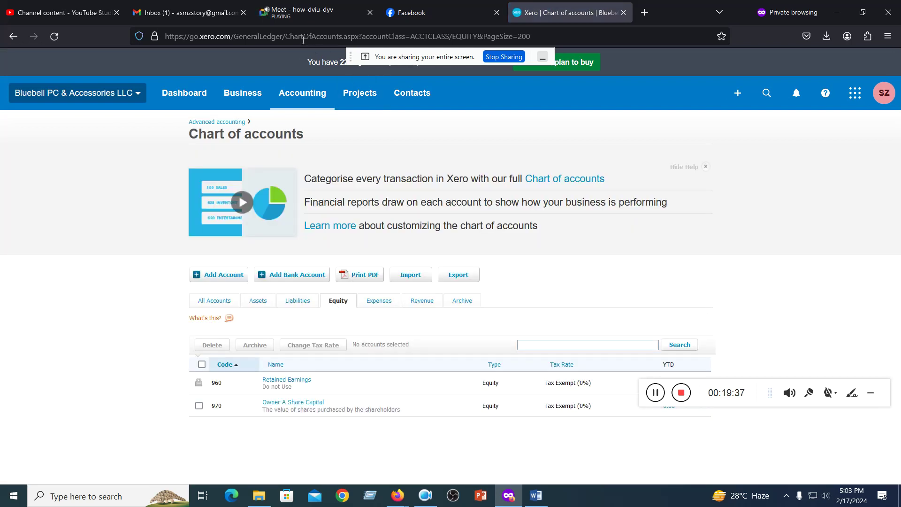
# - Admit the waiting participant into the Google Meet call, then return to Xero's equity accounts
pyautogui.click(291, 17)
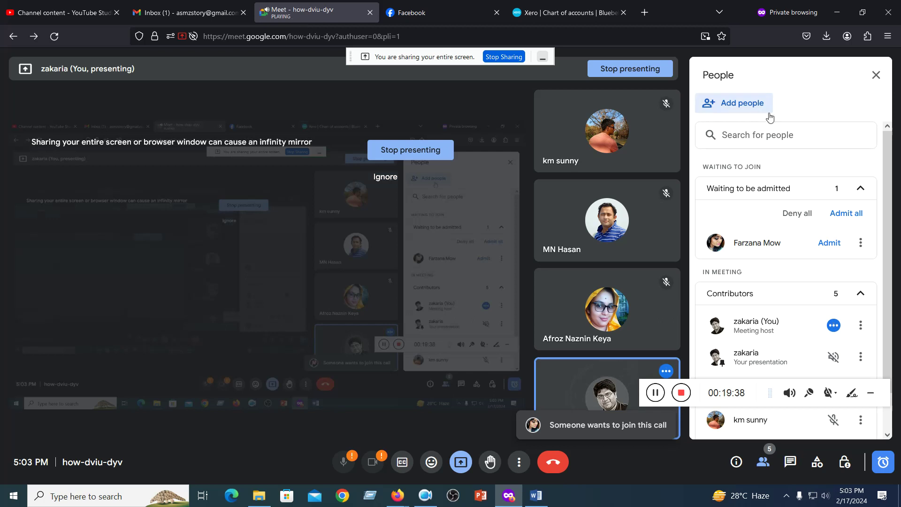
pyautogui.click(842, 215)
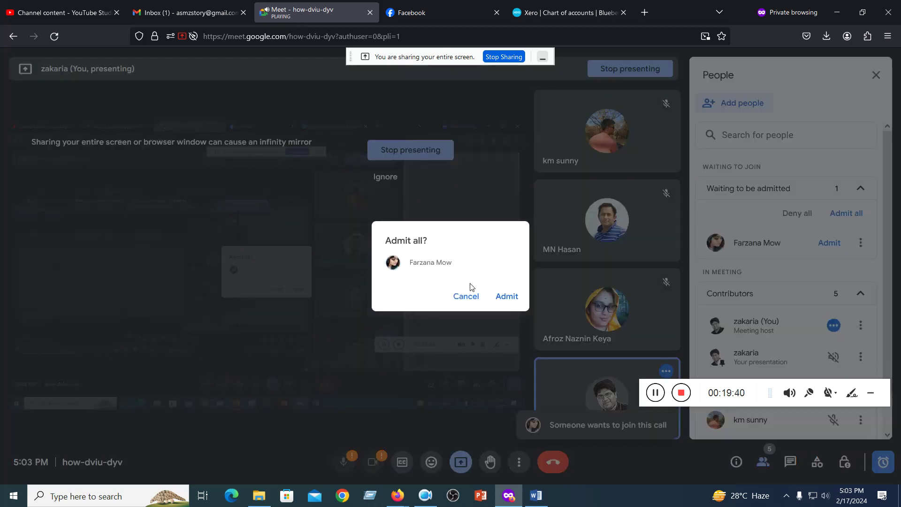
pyautogui.click(498, 297)
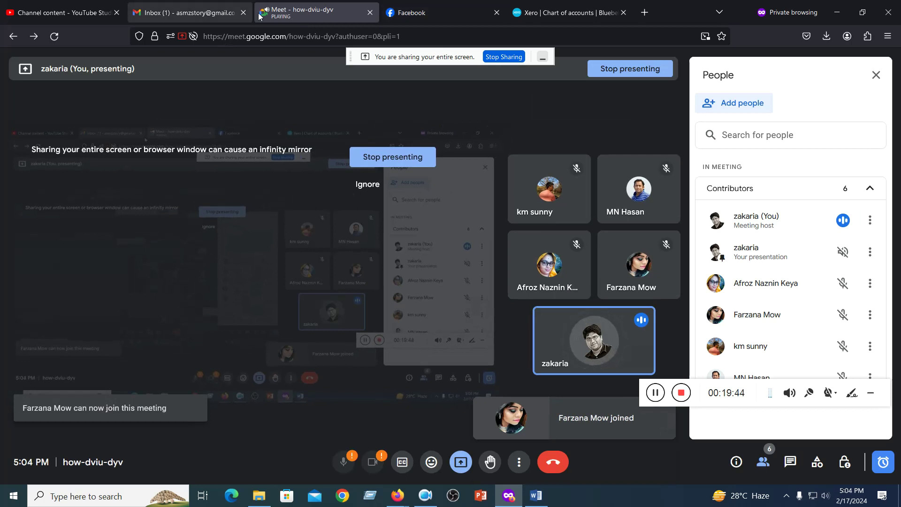
pyautogui.click(563, 13)
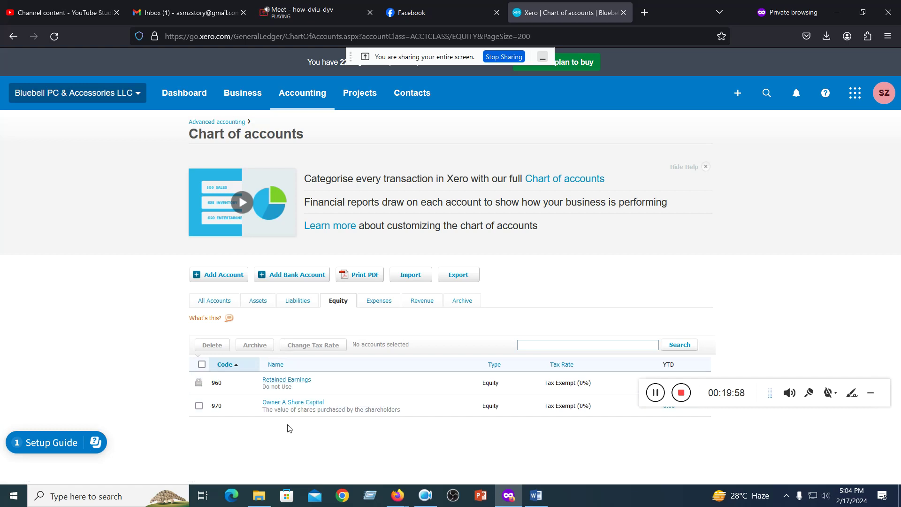
# - Filter the chart of accounts to Liabilities and scroll through the liability accounts
pyautogui.click(297, 300)
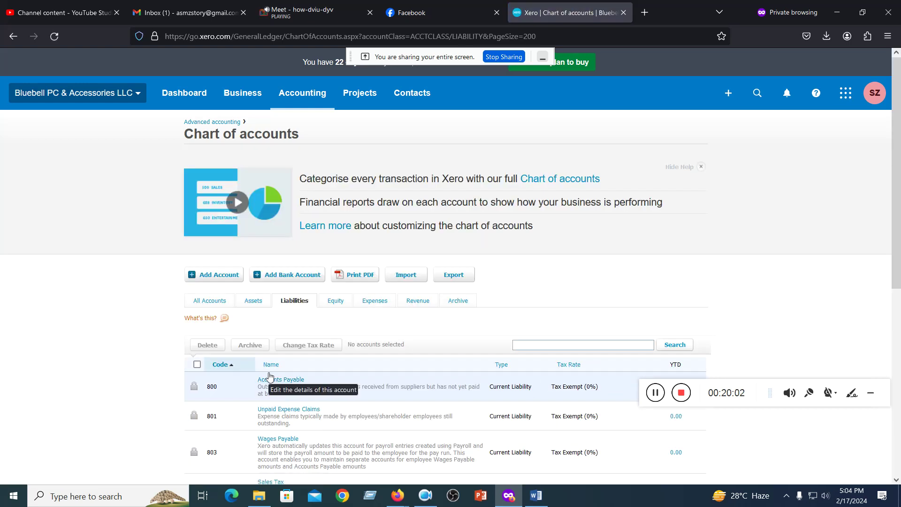
pyautogui.scroll(-6, 270, 376)
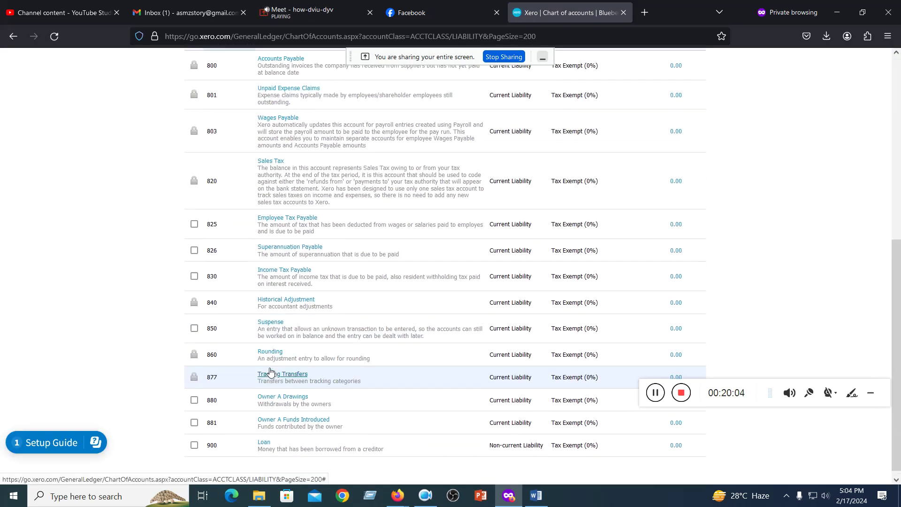
pyautogui.scroll(5, 270, 371)
pyautogui.scroll(-3, 272, 342)
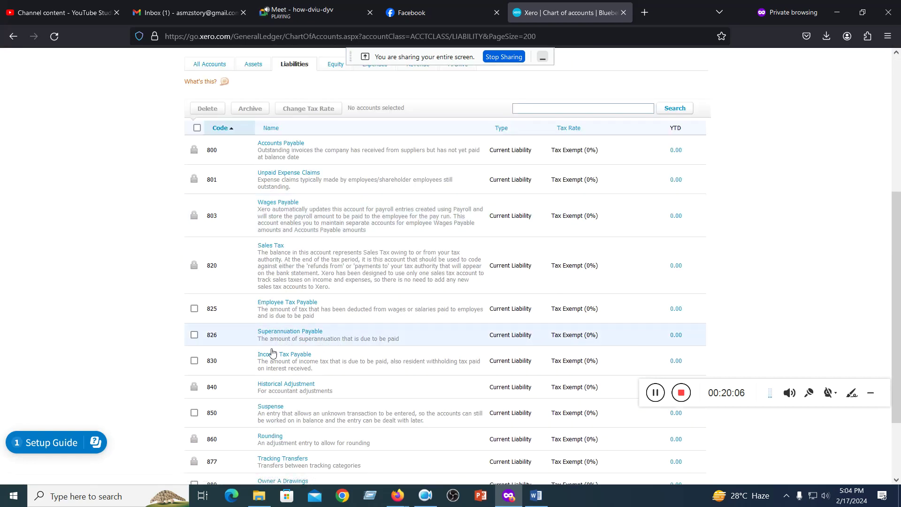
pyautogui.scroll(-2, 272, 345)
pyautogui.scroll(6, 262, 388)
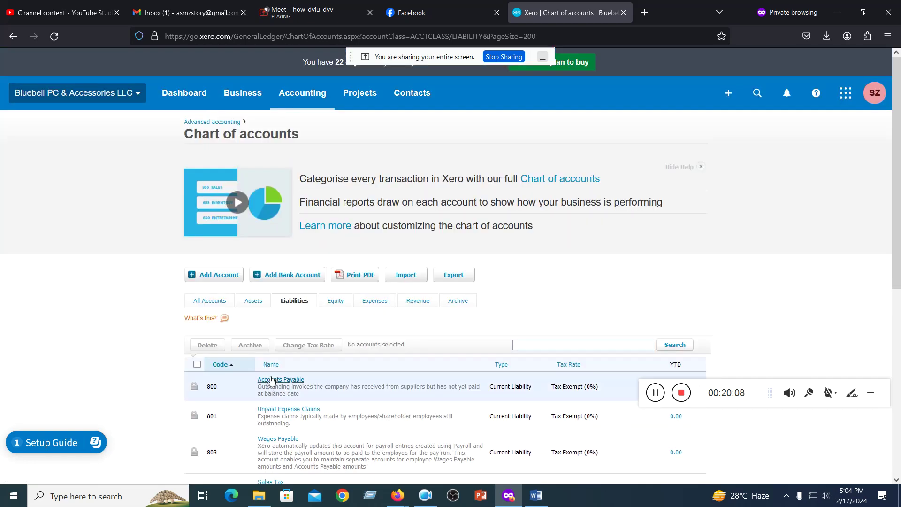
# - Review the expense accounts, then filter to Revenue: 200 Sales, 260 Other Revenue, 270 Interest Income
pyautogui.click(384, 302)
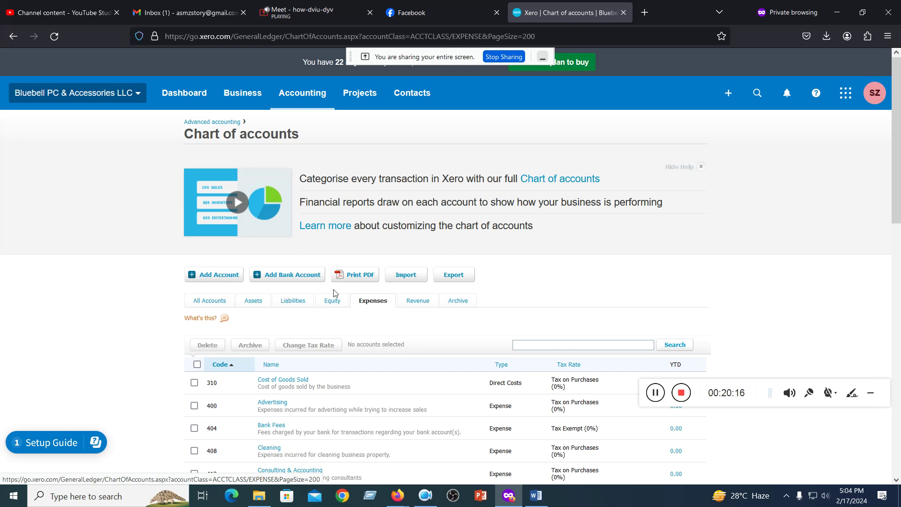
pyautogui.scroll(-4, 392, 303)
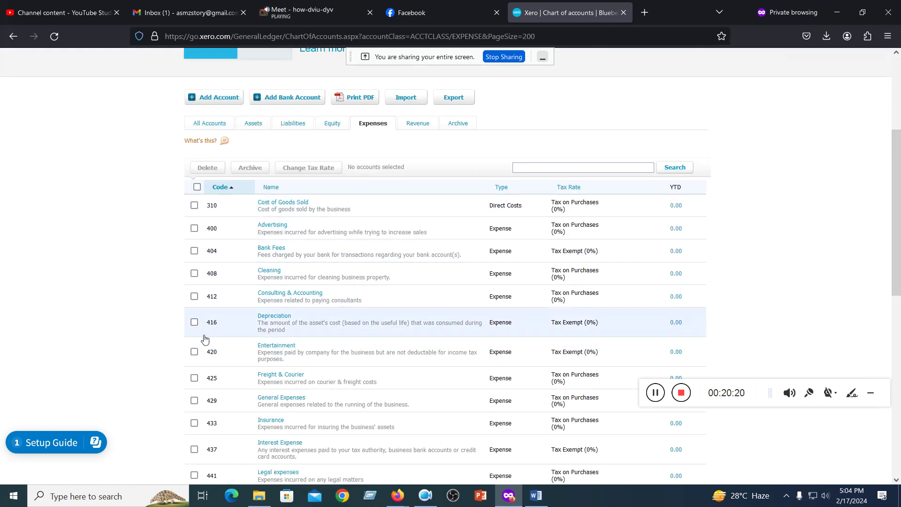
pyautogui.click(419, 125)
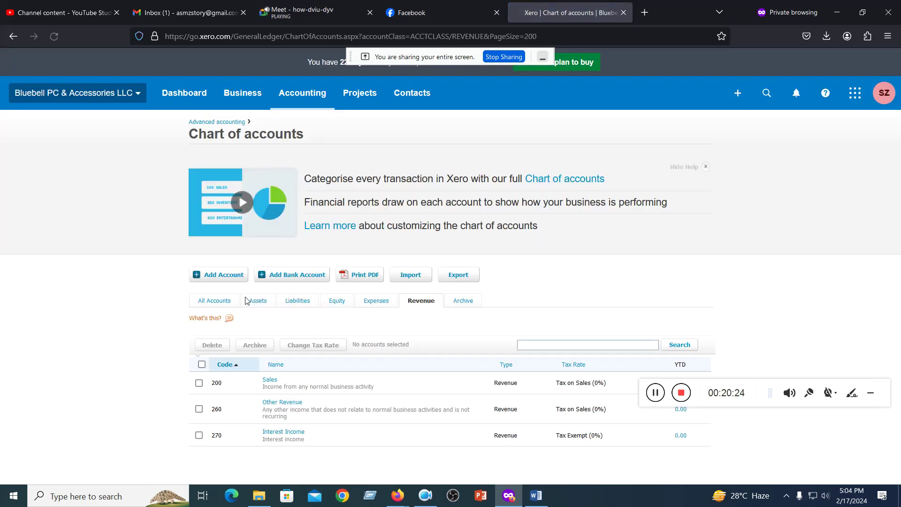
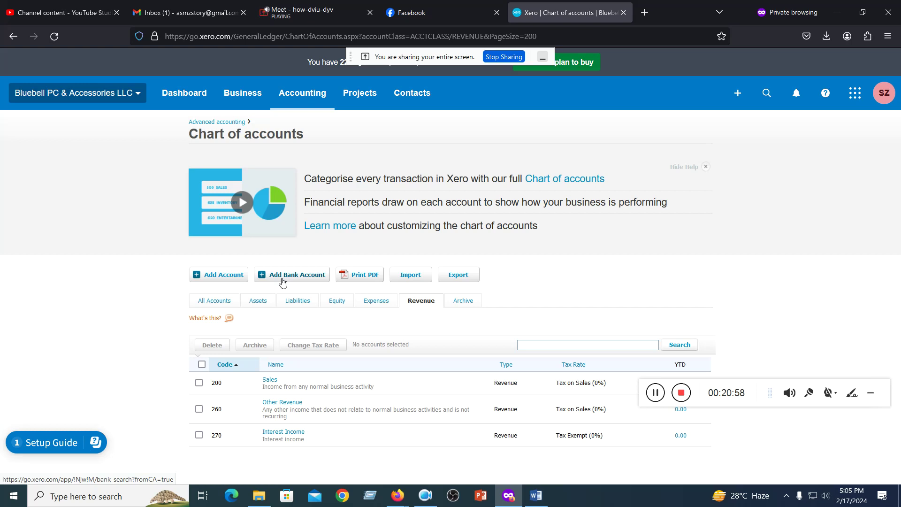
# - Open the chart of accounts import page, then cancel it without importing any file
pyautogui.click(411, 275)
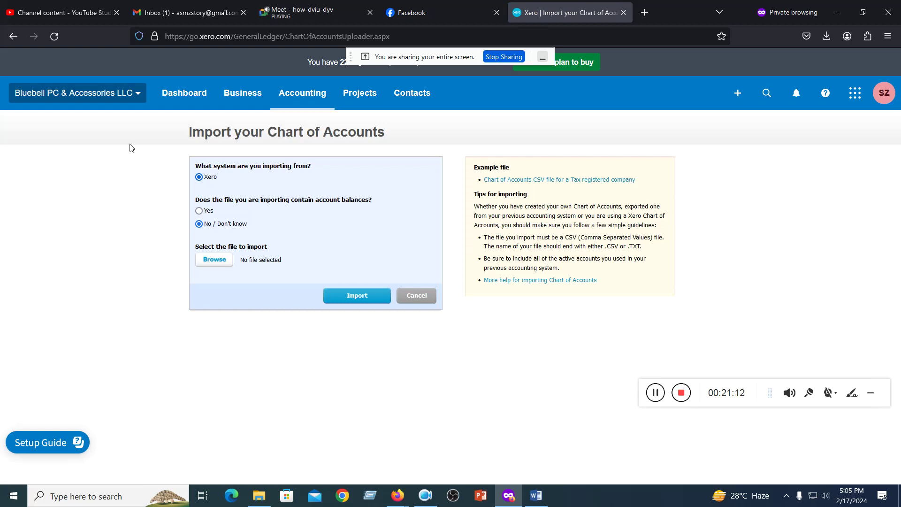
pyautogui.click(412, 300)
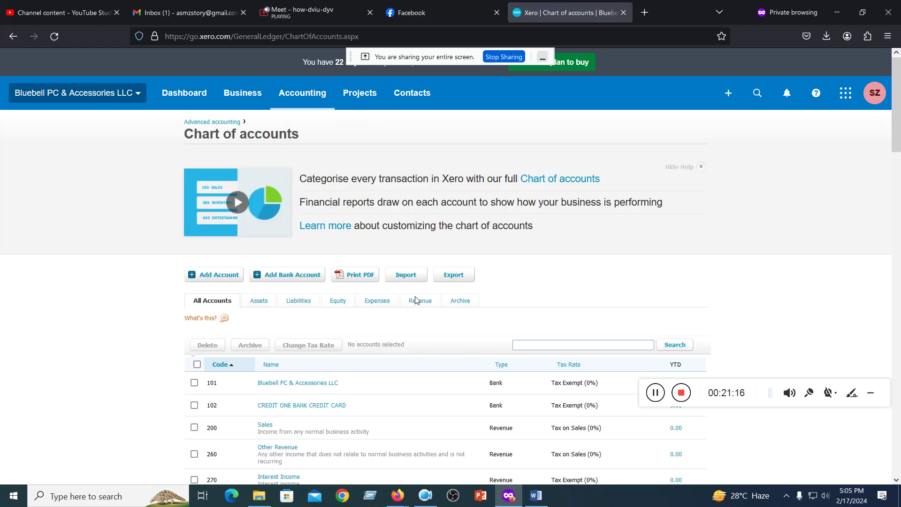
# - Export the chart of accounts to ChartOfAccounts.csv, open it in Excel, then minimize Excel
pyautogui.click(453, 277)
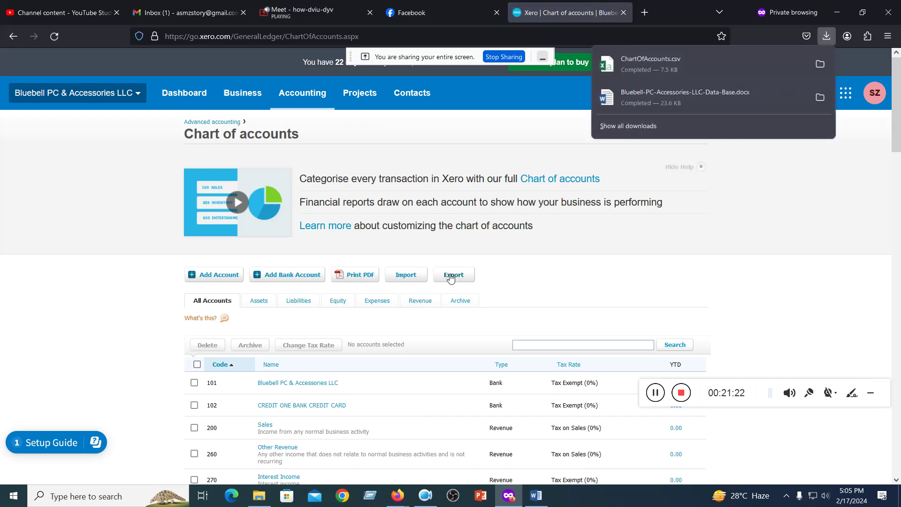
pyautogui.click(658, 64)
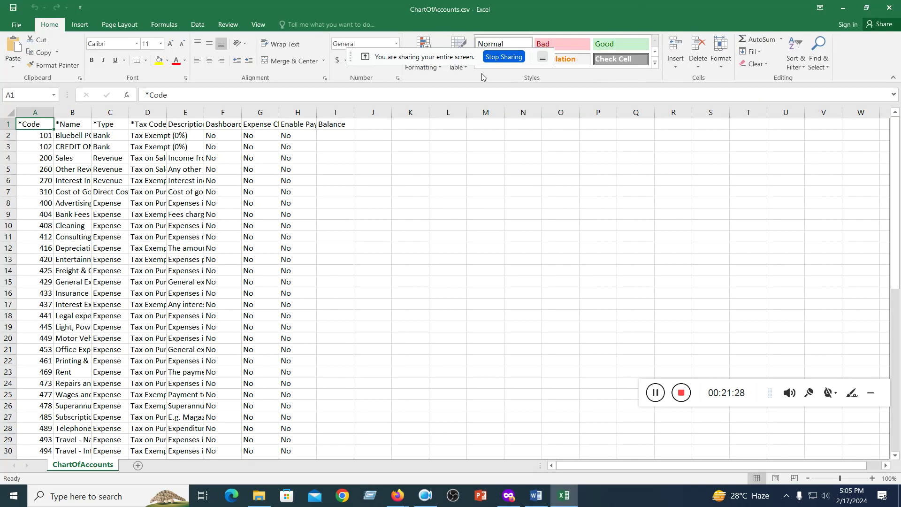
pyautogui.click(843, 7)
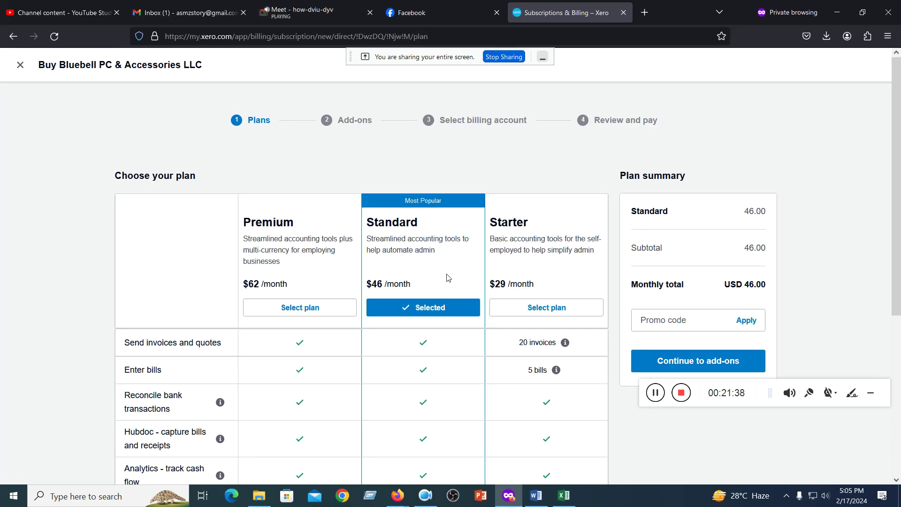
# - Leave the plan purchase page and switch to the Bluebell PC & Accessories LLC organisation
pyautogui.scroll(-4, 446, 277)
pyautogui.scroll(4, 486, 205)
pyautogui.click(20, 65)
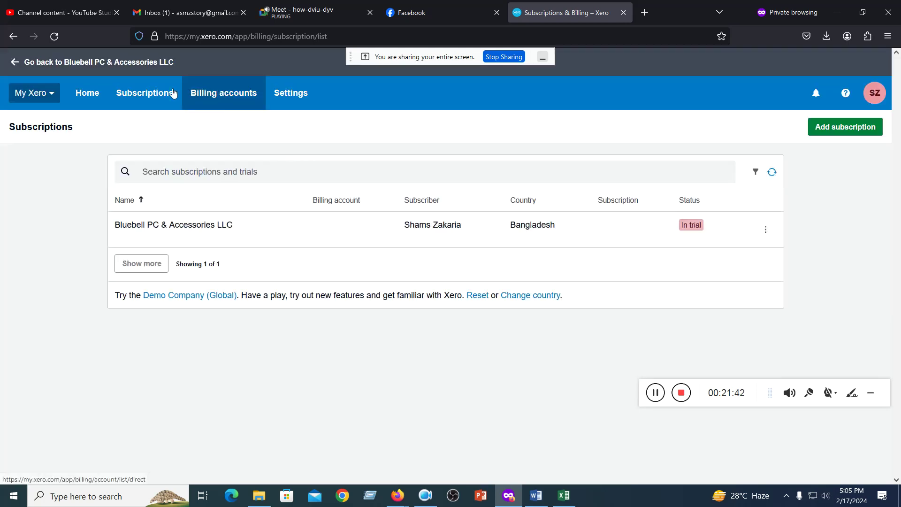
pyautogui.click(50, 94)
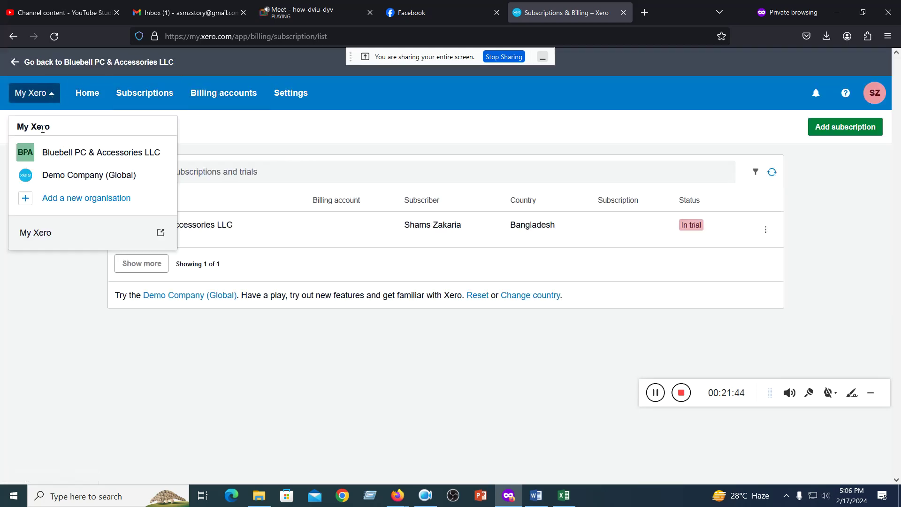
pyautogui.click(49, 153)
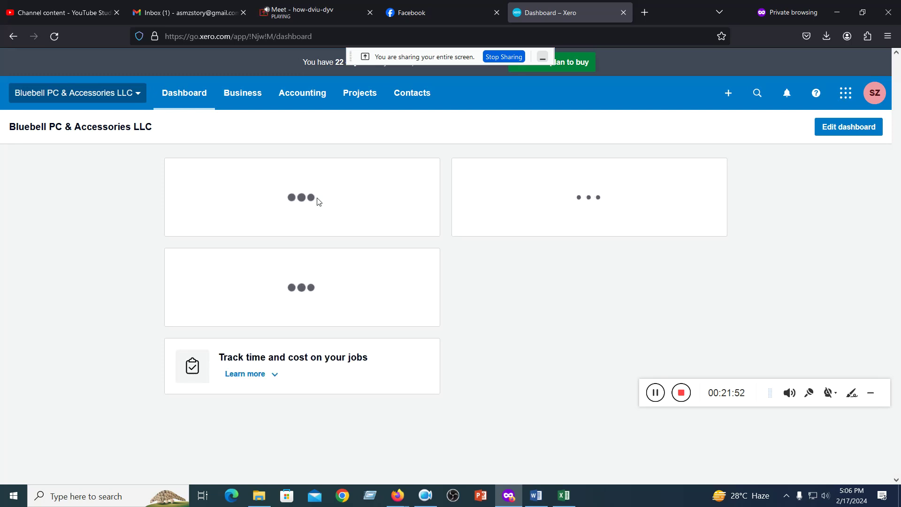
# - Go to Accounting > Chart of accounts and scroll through accounts 101 to 711
pyautogui.click(300, 94)
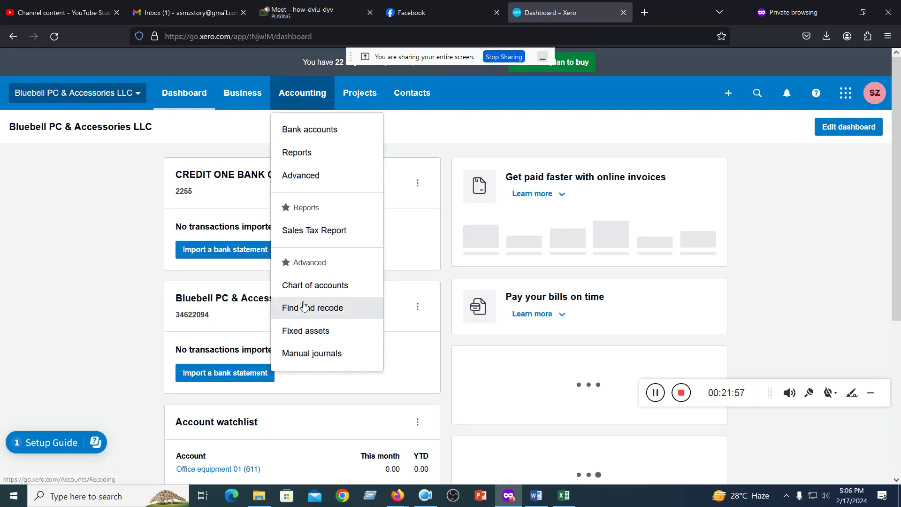
pyautogui.click(303, 285)
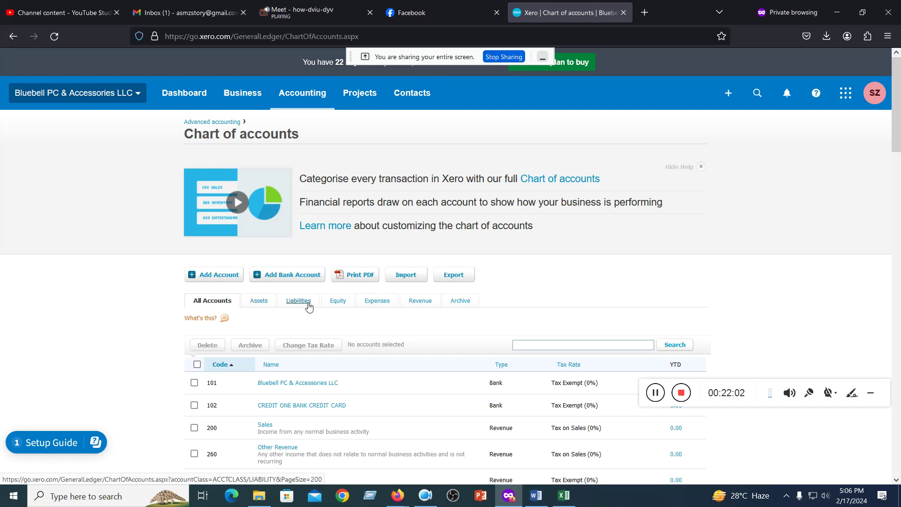
pyautogui.scroll(-20, 217, 335)
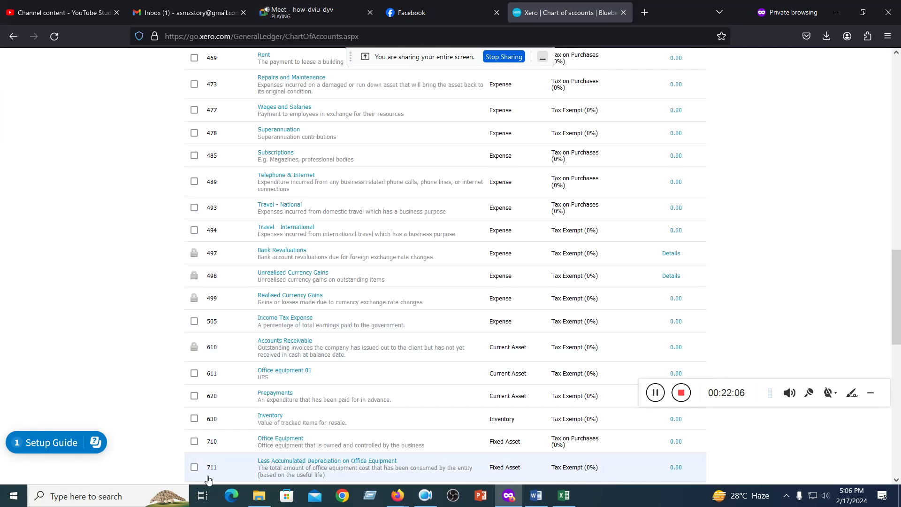
pyautogui.scroll(-8, 215, 451)
pyautogui.scroll(12, 213, 463)
pyautogui.scroll(15, 213, 463)
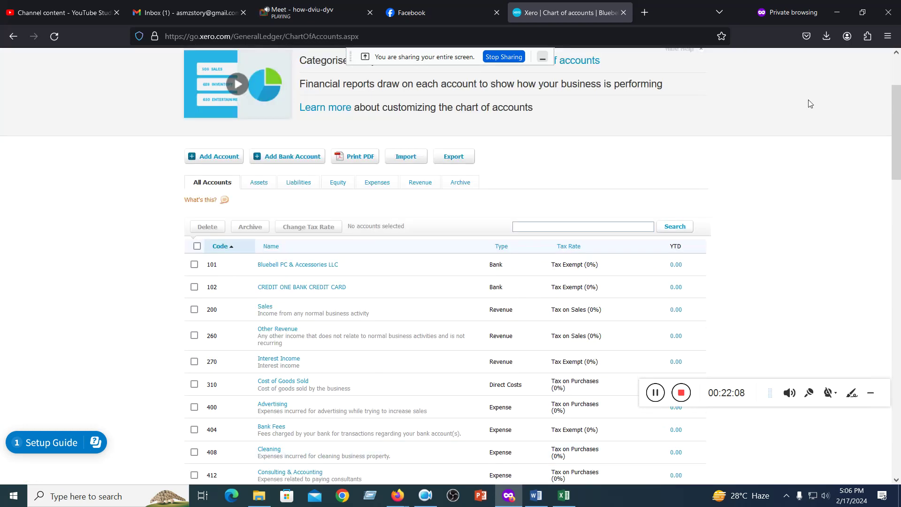
pyautogui.scroll(3, 460, 169)
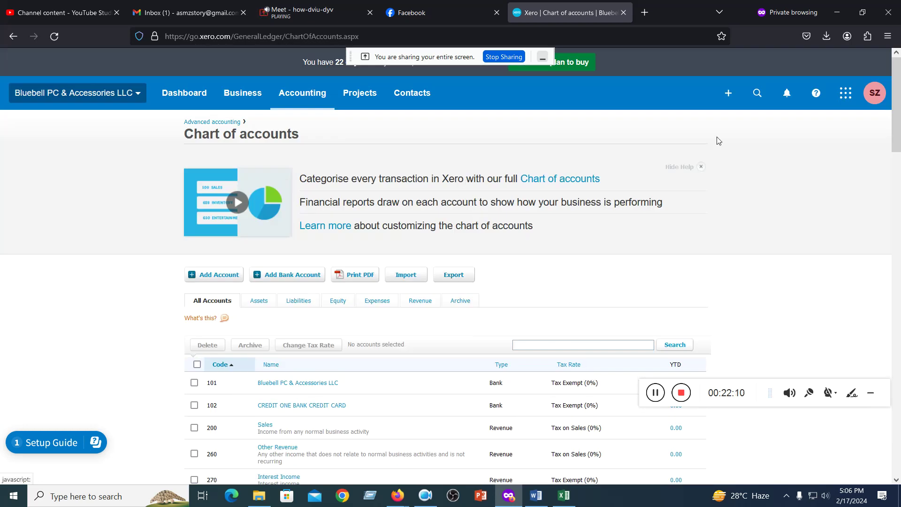
# - Minimize the open windows and open ChartOfAccounts.csv from Downloads via This PC
pyautogui.click(836, 13)
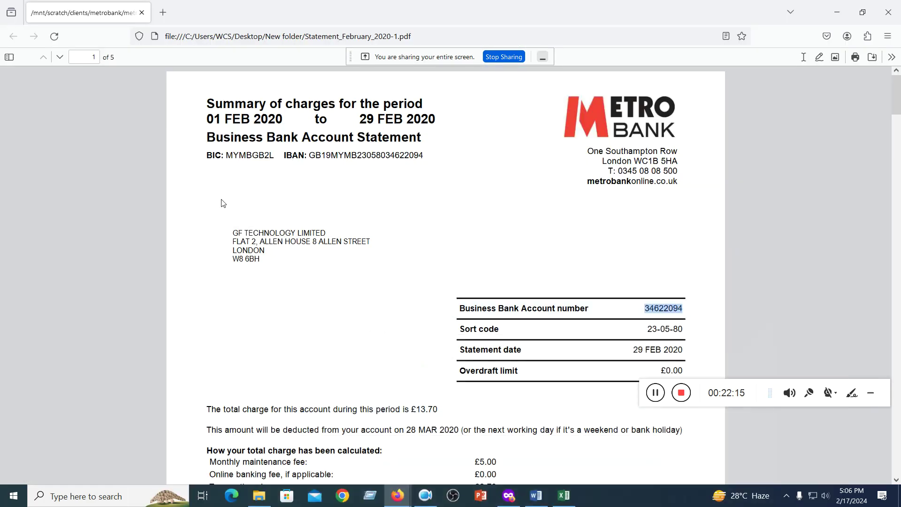
pyautogui.click(836, 13)
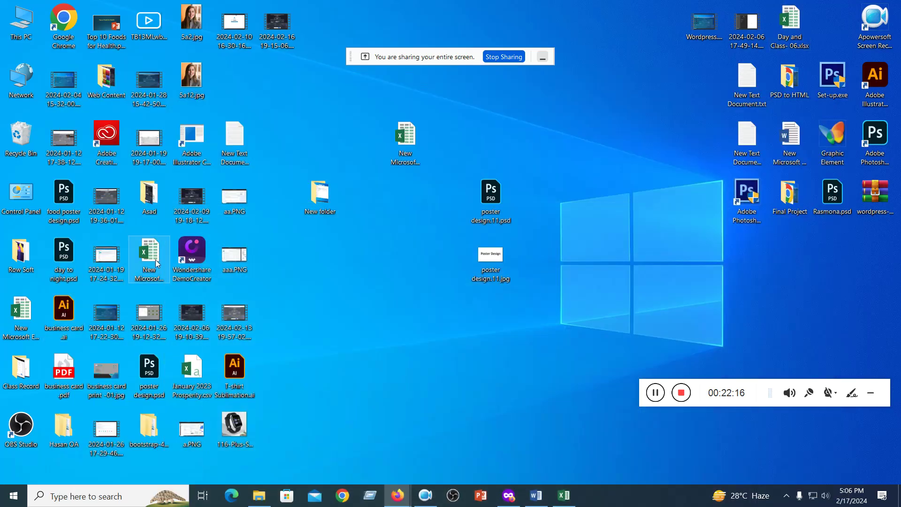
pyautogui.doubleClick(21, 21)
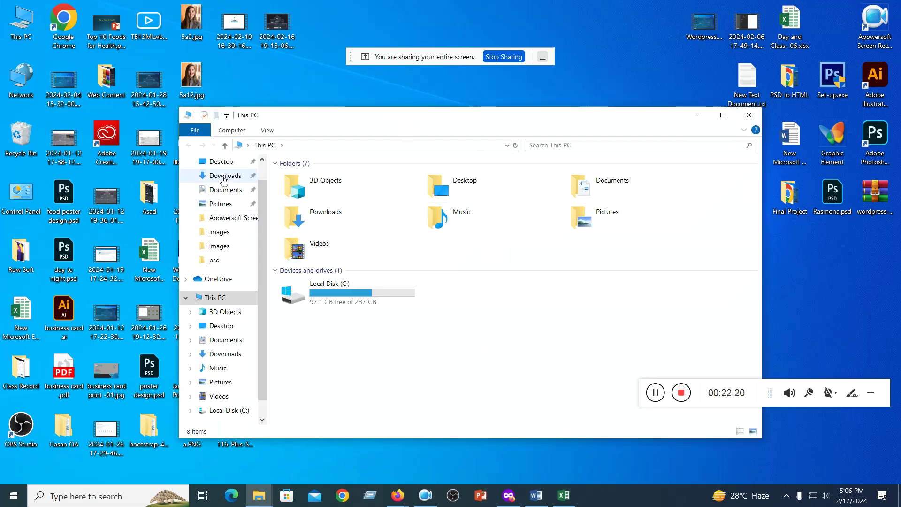
pyautogui.click(223, 176)
pyautogui.doubleClick(310, 206)
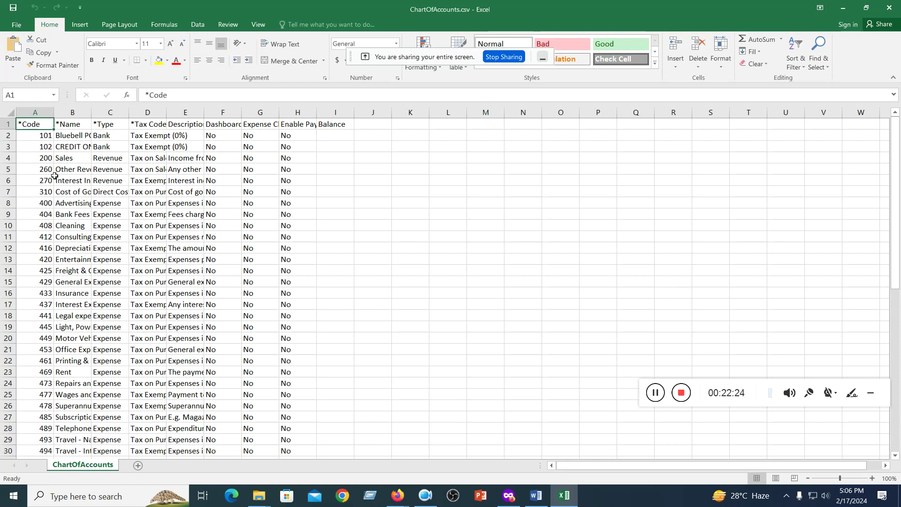
# - Inspect the account codes and headings, then auto-fit column B to show full account names
pyautogui.moveTo(35, 138); pyautogui.dragTo(38, 428)
pyautogui.scroll(-9, 403, 270)
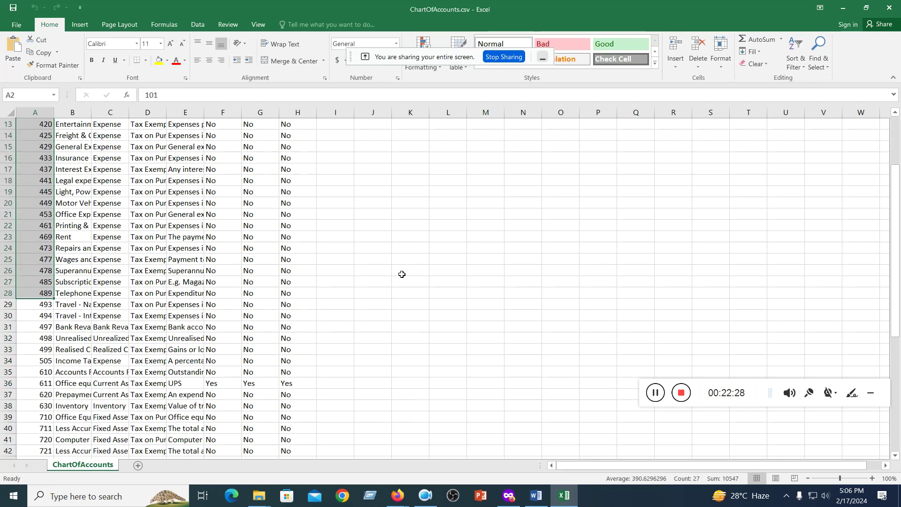
pyautogui.scroll(9, 396, 270)
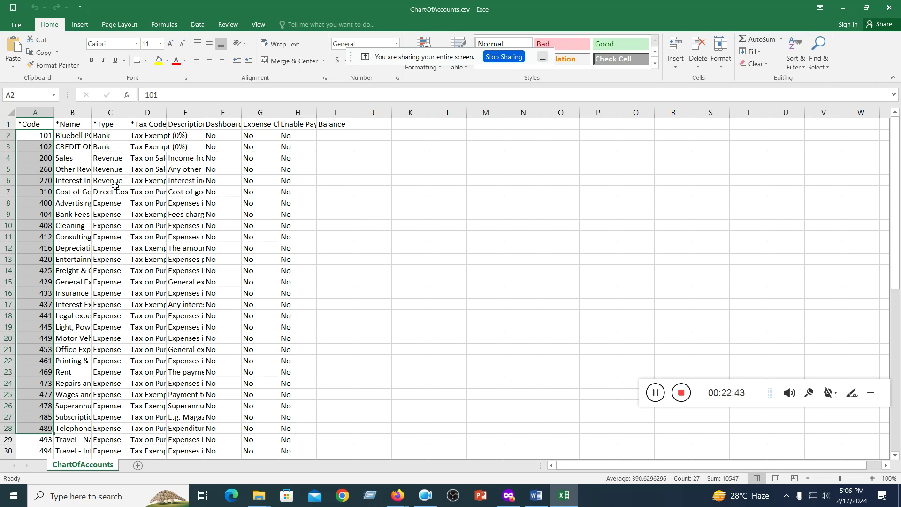
pyautogui.moveTo(30, 122); pyautogui.dragTo(332, 131)
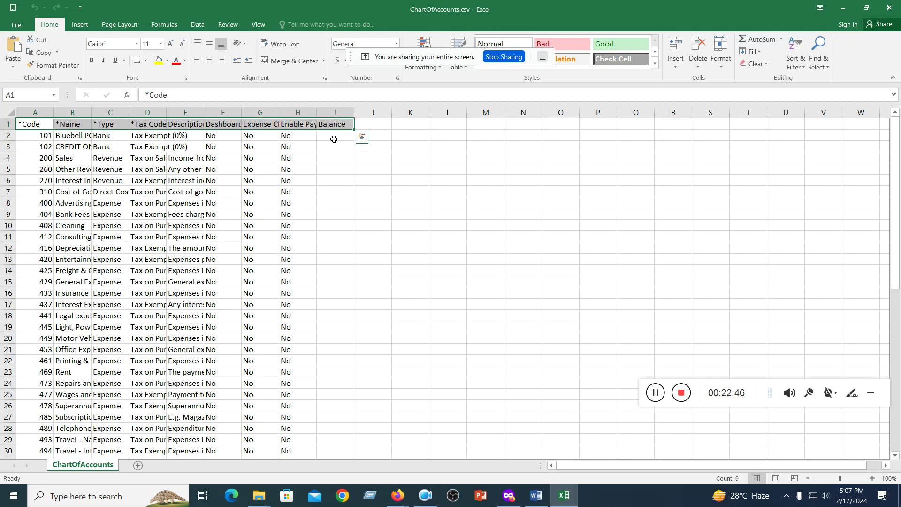
pyautogui.click(341, 244)
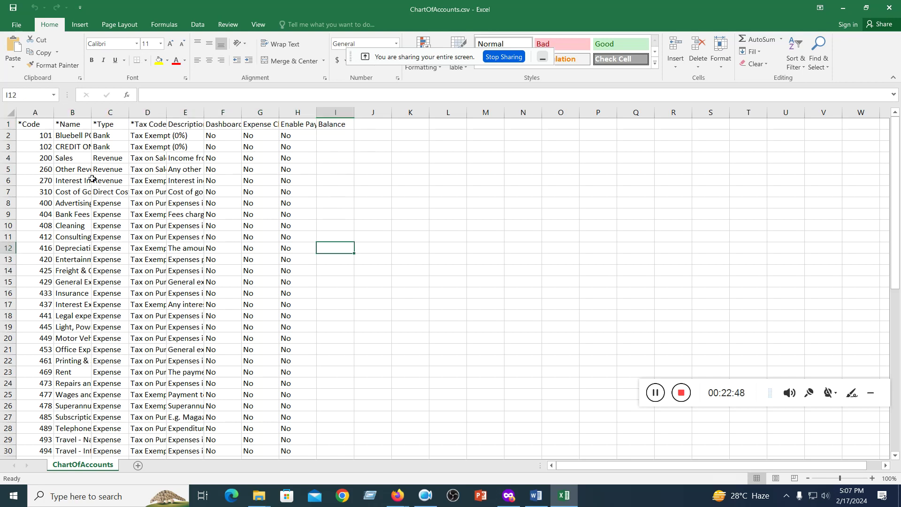
pyautogui.moveTo(28, 137); pyautogui.dragTo(30, 259)
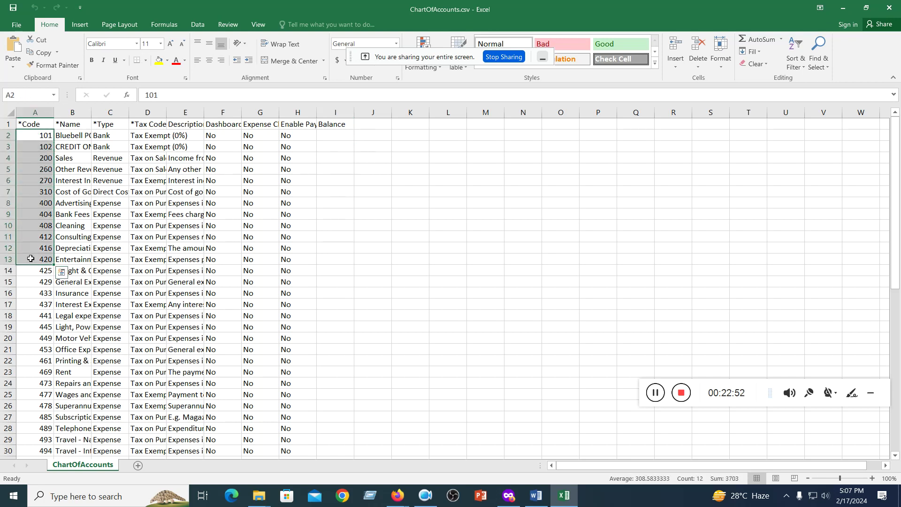
pyautogui.click(130, 257)
pyautogui.moveTo(39, 132); pyautogui.dragTo(35, 258)
pyautogui.doubleClick(91, 113)
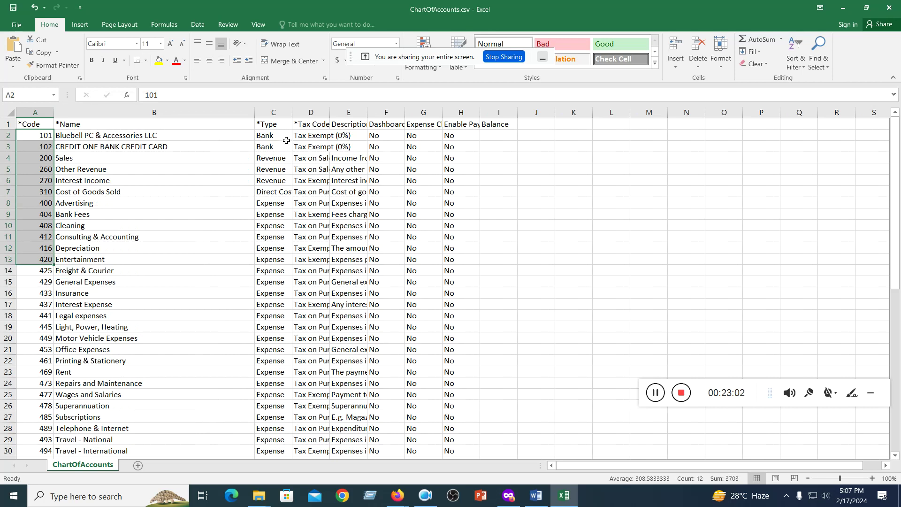
pyautogui.click(512, 498)
pyautogui.click(298, 301)
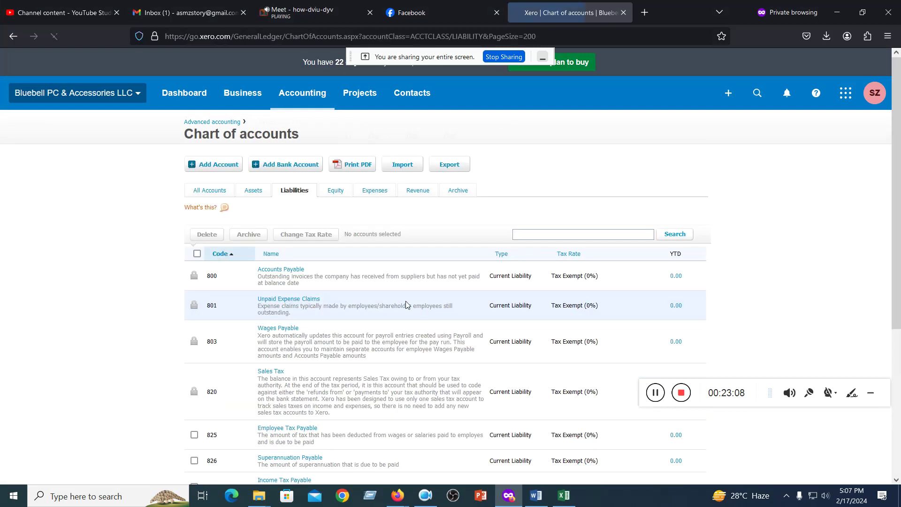
pyautogui.click(406, 305)
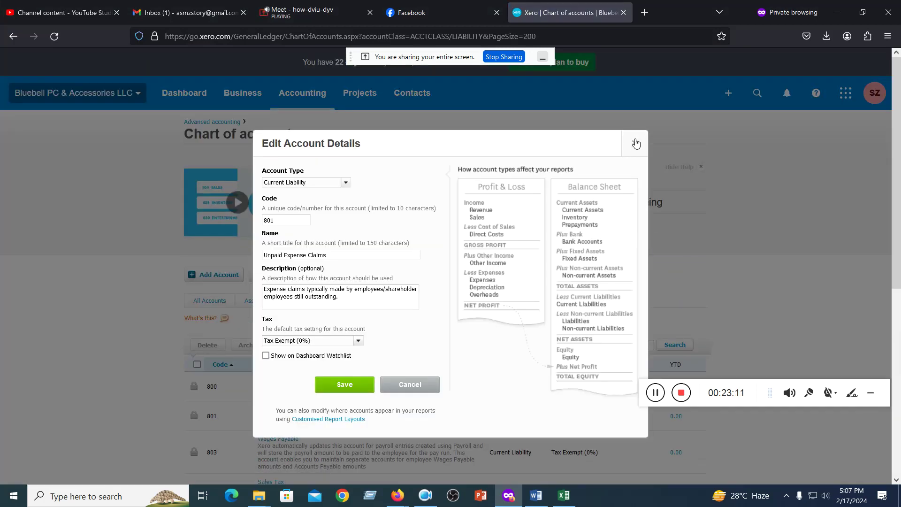
pyautogui.click(636, 144)
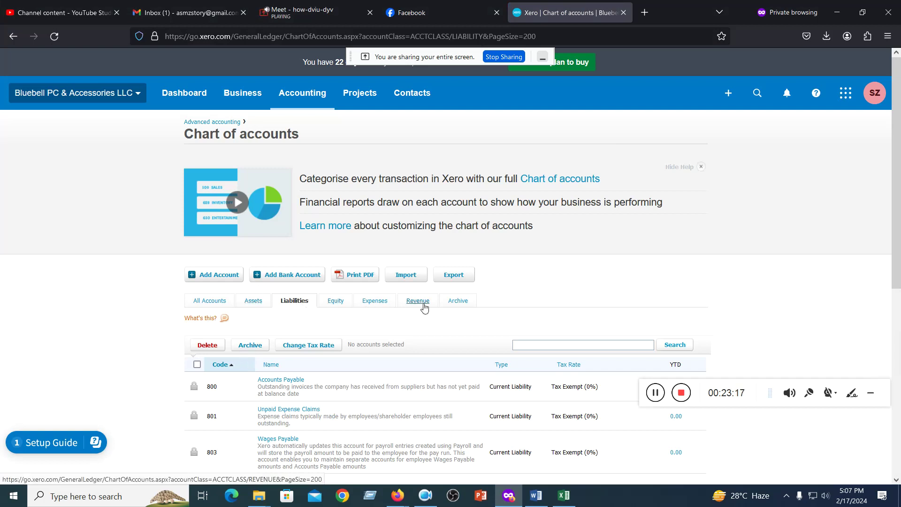
pyautogui.click(564, 495)
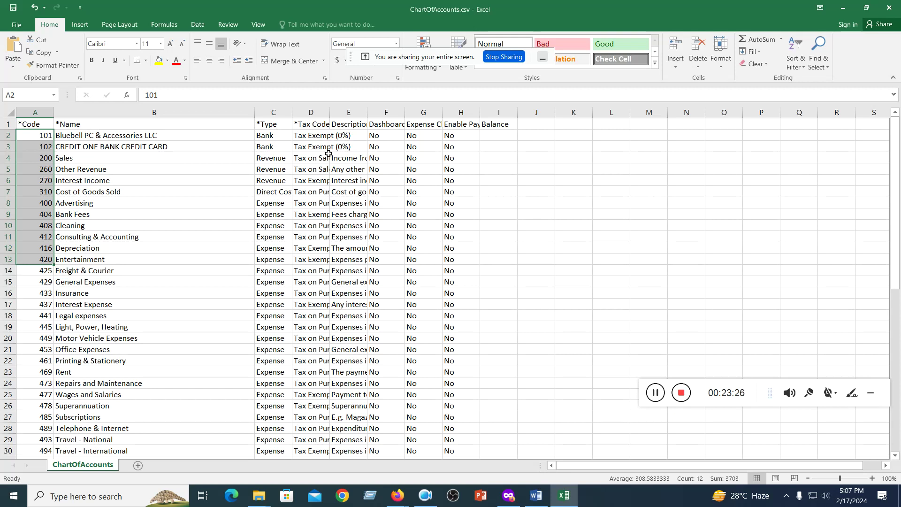
# - Auto-fit the Description column so its text is fully visible
pyautogui.click(326, 135)
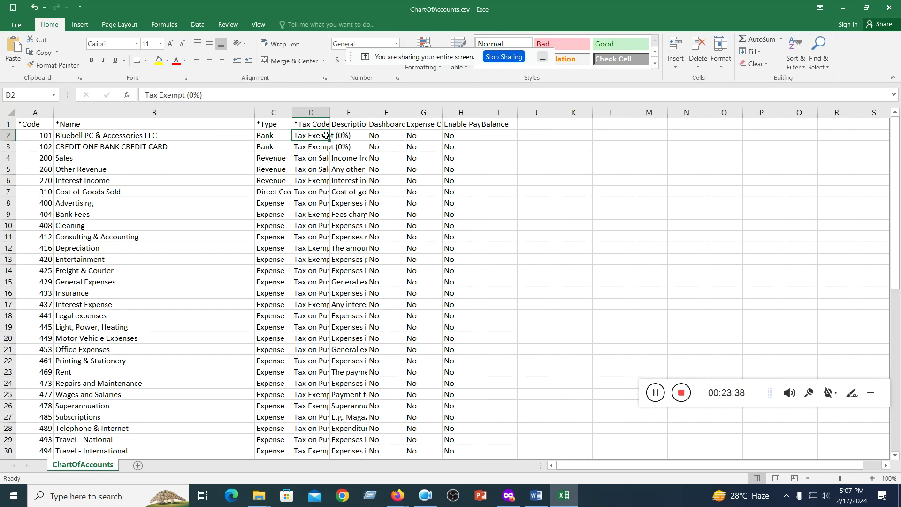
pyautogui.doubleClick(369, 115)
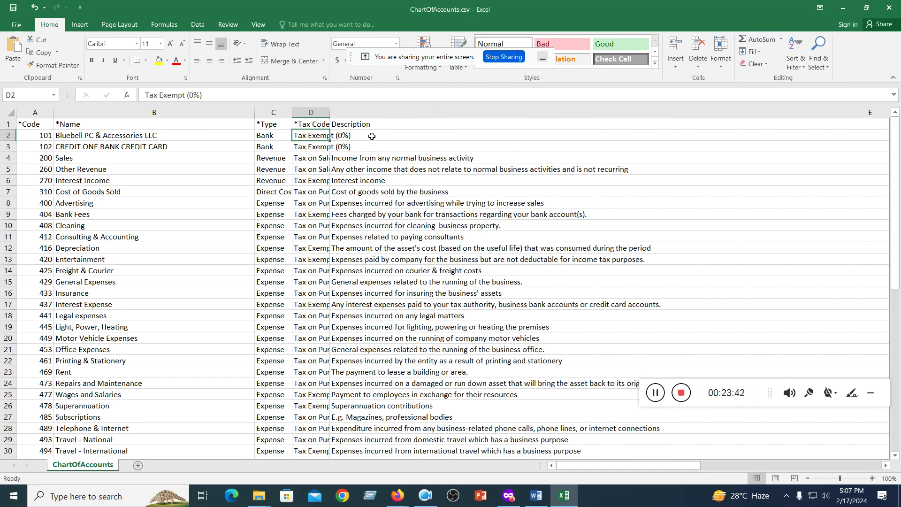
pyautogui.scroll(-3, 576, 192)
pyautogui.scroll(3, 577, 192)
pyautogui.moveTo(612, 464); pyautogui.dragTo(751, 422)
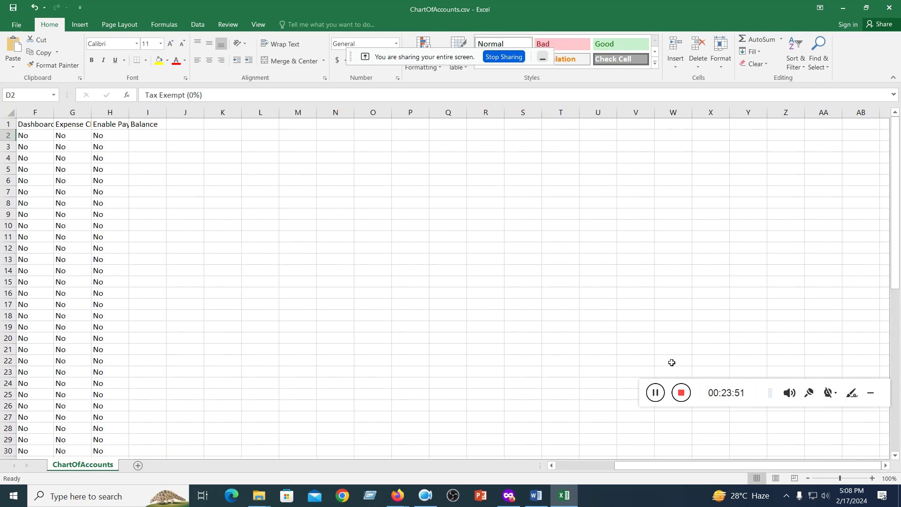
pyautogui.click(339, 267)
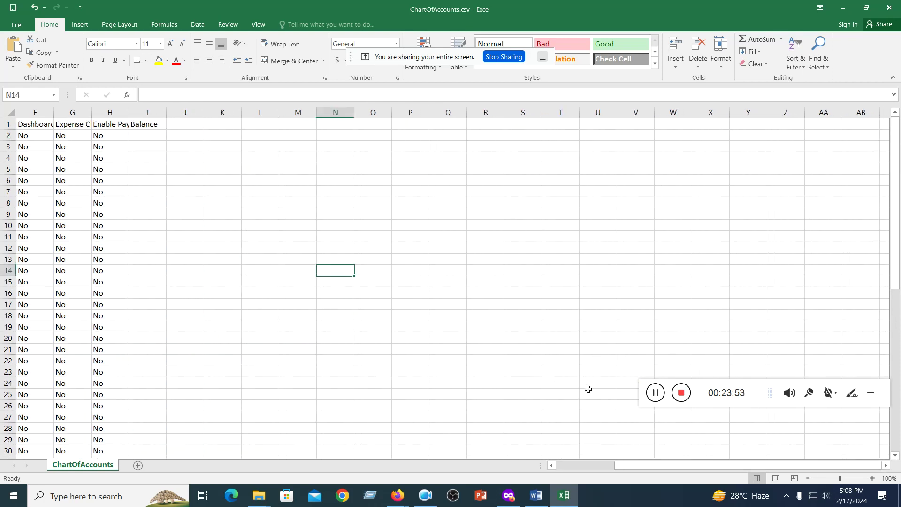
# - Widen column F to show Dashboard in full, then switch to Xero's chart of accounts
pyautogui.moveTo(771, 464); pyautogui.dragTo(628, 354)
pyautogui.scroll(-3, 562, 287)
pyautogui.scroll(3, 562, 287)
pyautogui.moveTo(52, 114); pyautogui.dragTo(56, 115)
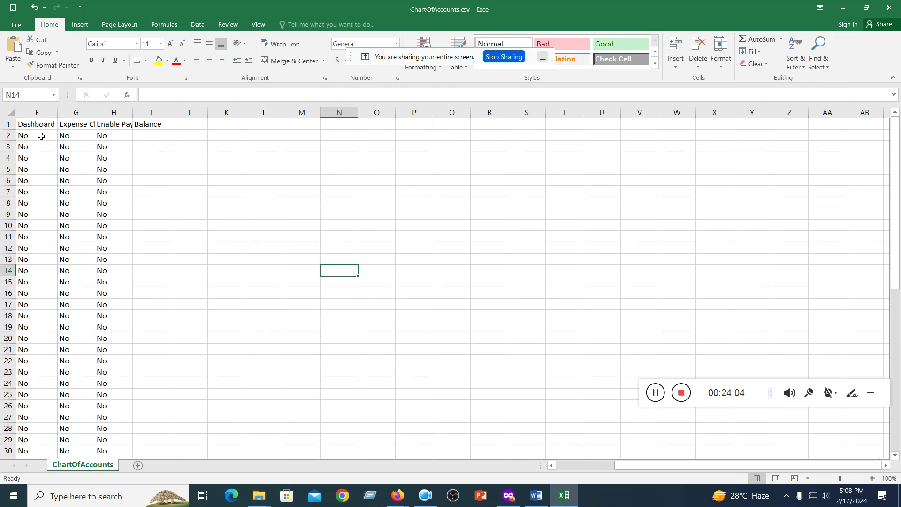
pyautogui.click(42, 135)
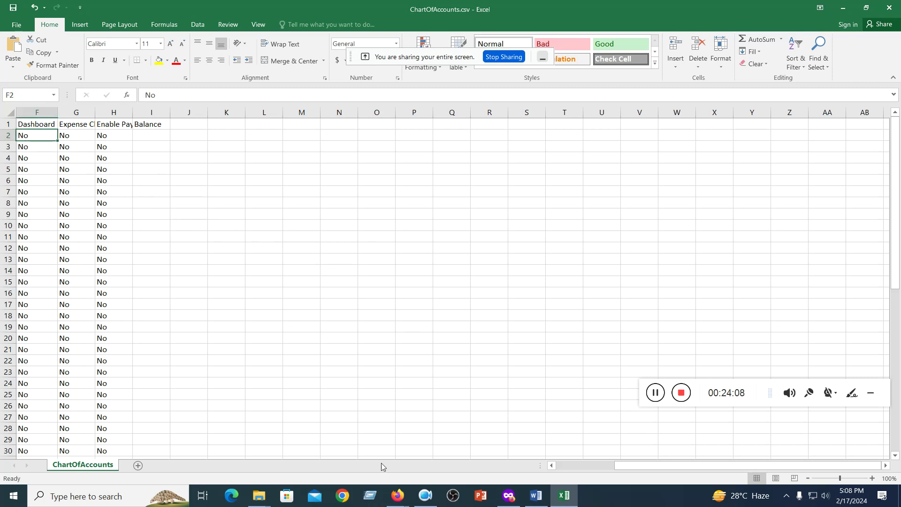
pyautogui.click(508, 496)
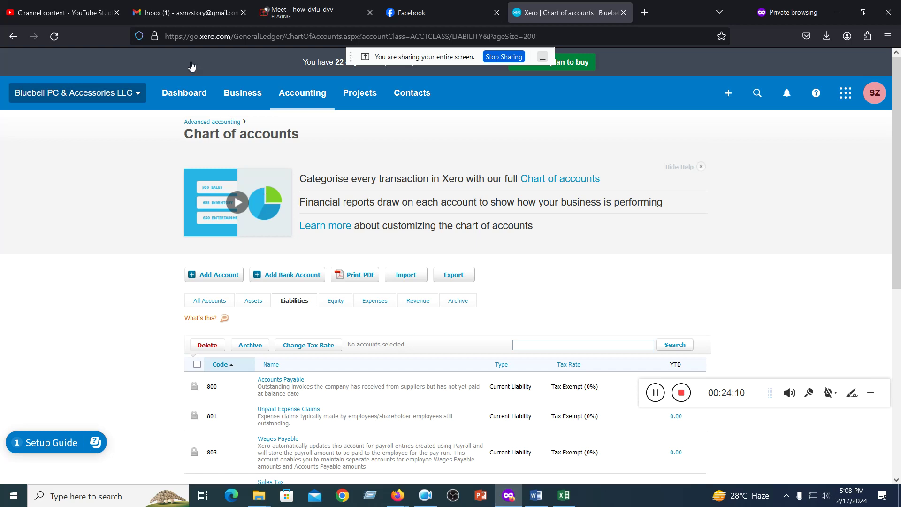
# - View the Xero dashboard, then return to ChartOfAccounts.csv in Excel
pyautogui.click(185, 92)
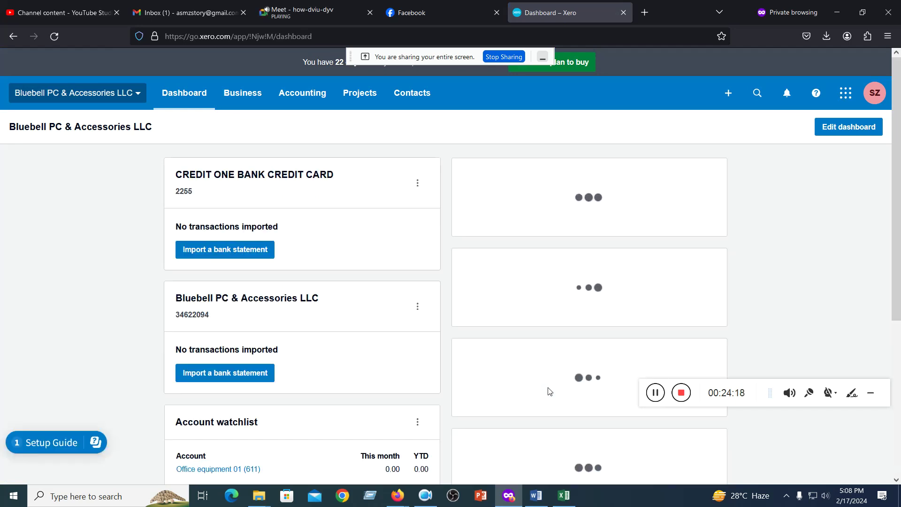
pyautogui.scroll(-3, 547, 390)
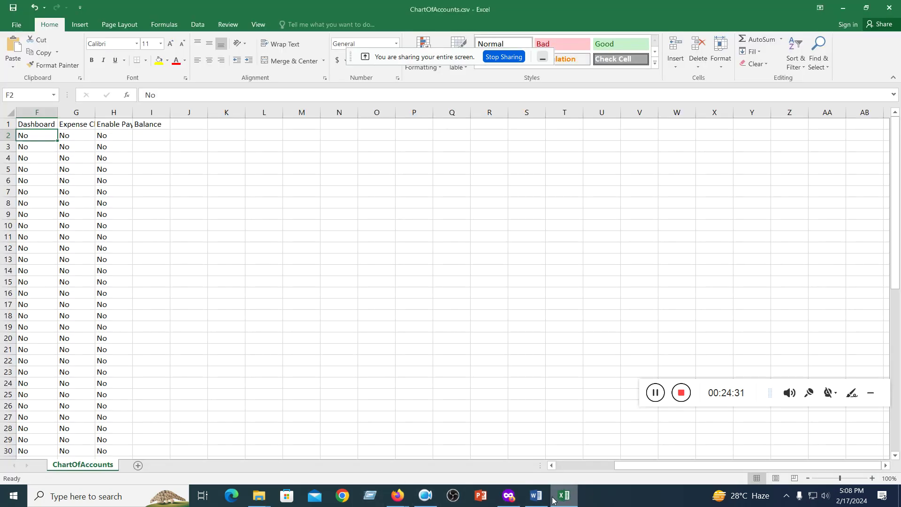
pyautogui.click(564, 495)
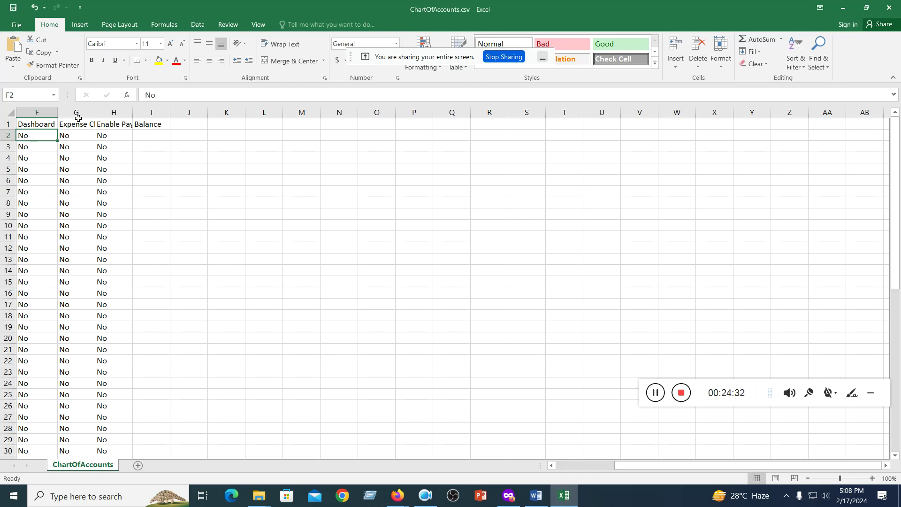
# - Auto-fit columns G and H to the Expense Claims and Enable Payments headings
pyautogui.doubleClick(95, 112)
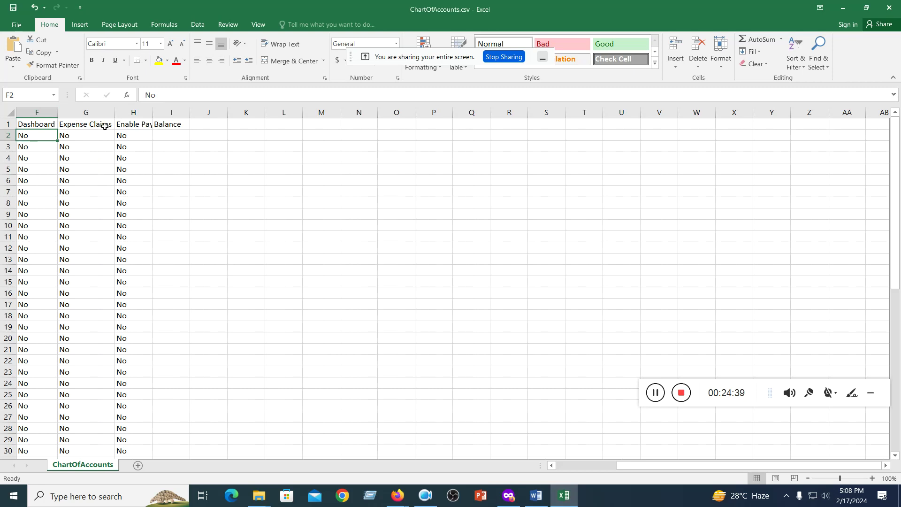
pyautogui.doubleClick(153, 112)
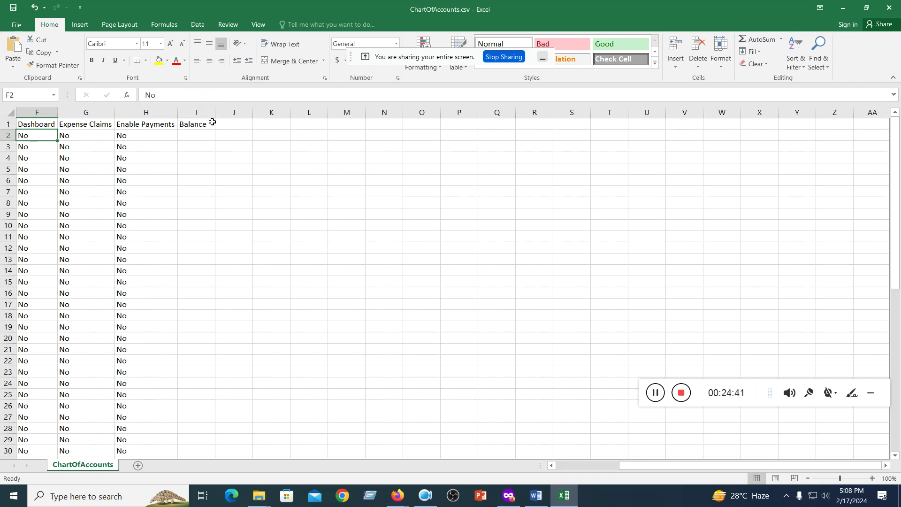
pyautogui.moveTo(669, 465); pyautogui.dragTo(543, 457)
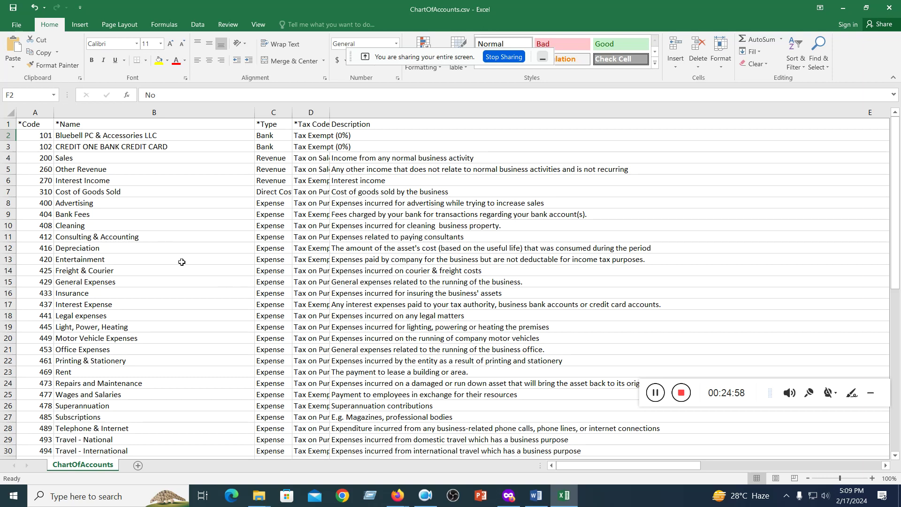
# - Insert a blank row 4 above the 200 Sales account
pyautogui.click(8, 158)
pyautogui.rightClick(13, 162)
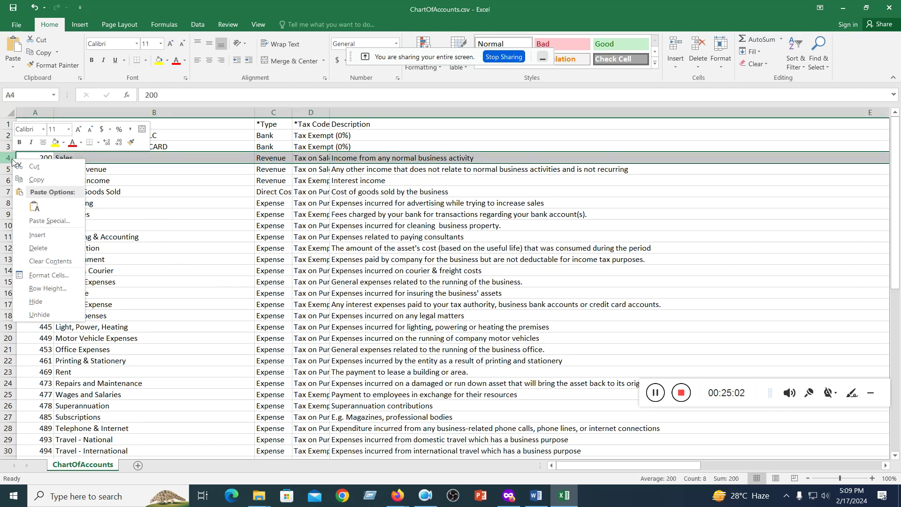
pyautogui.click(47, 237)
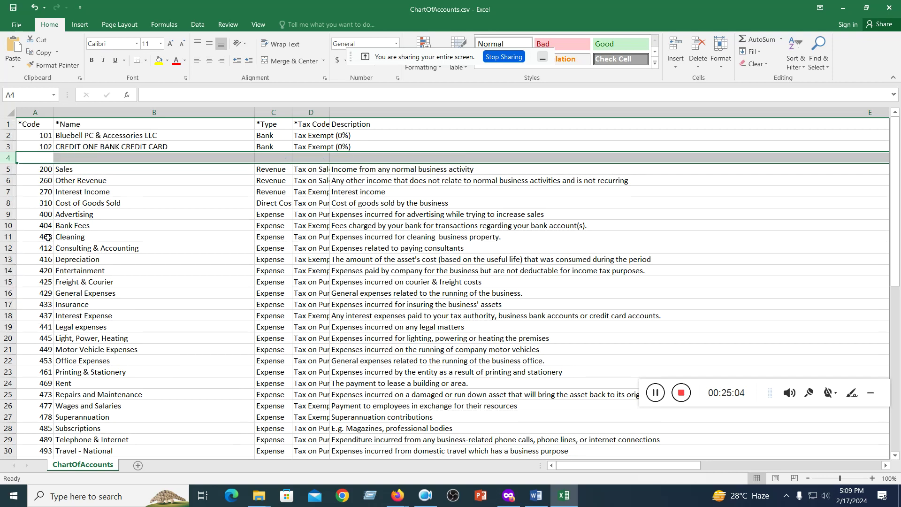
pyautogui.click(195, 211)
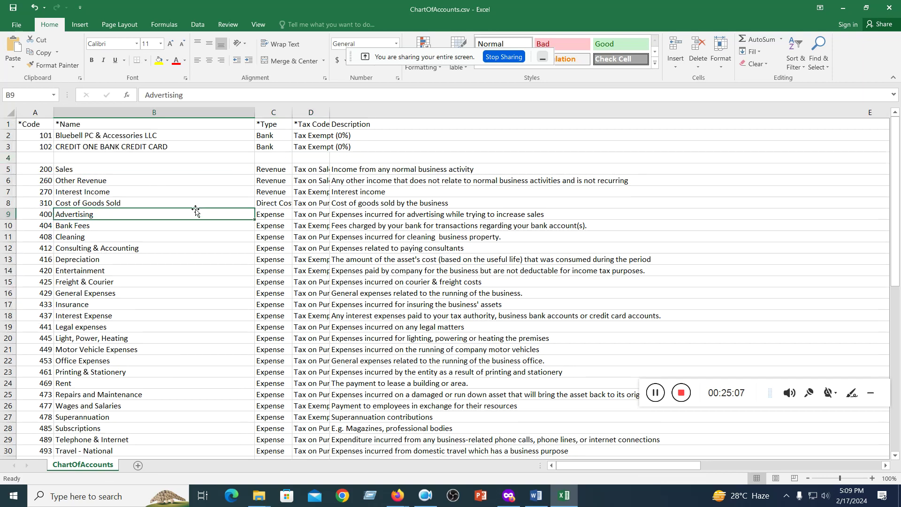
pyautogui.click(39, 159)
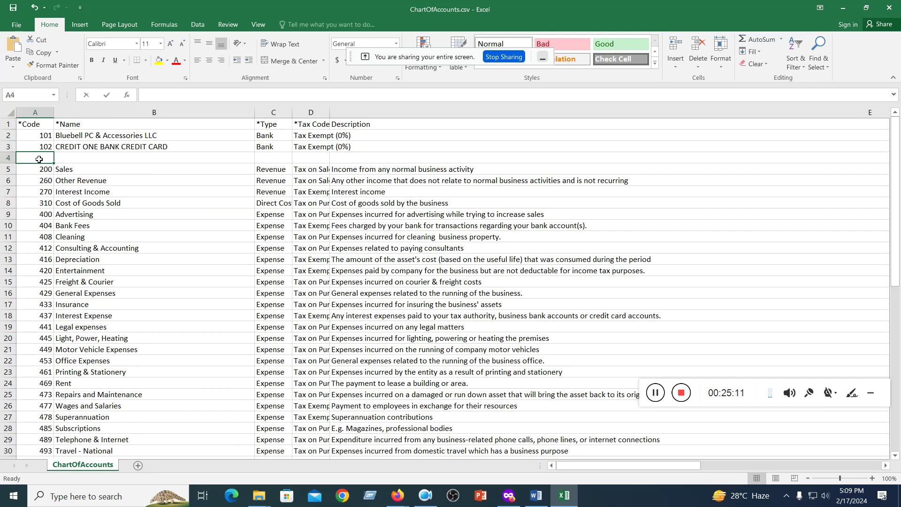
# - Enter account 103 City Bank, type Bank, with Tax Exempt (0%) copied down into D4
pyautogui.write('103')
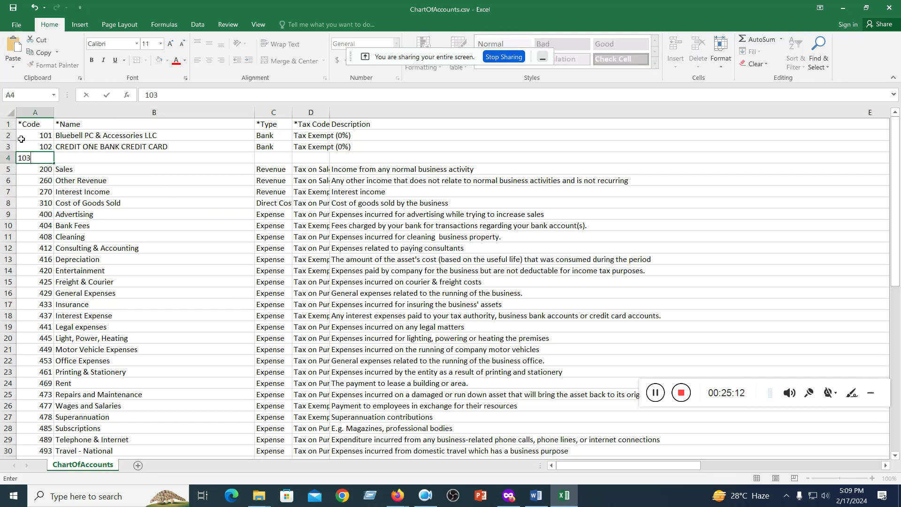
pyautogui.click(66, 159)
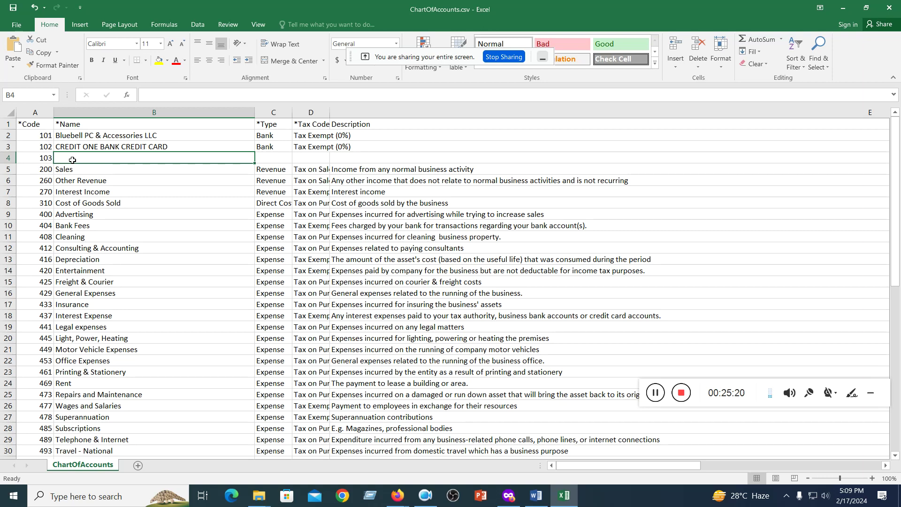
pyautogui.write('City Bank')
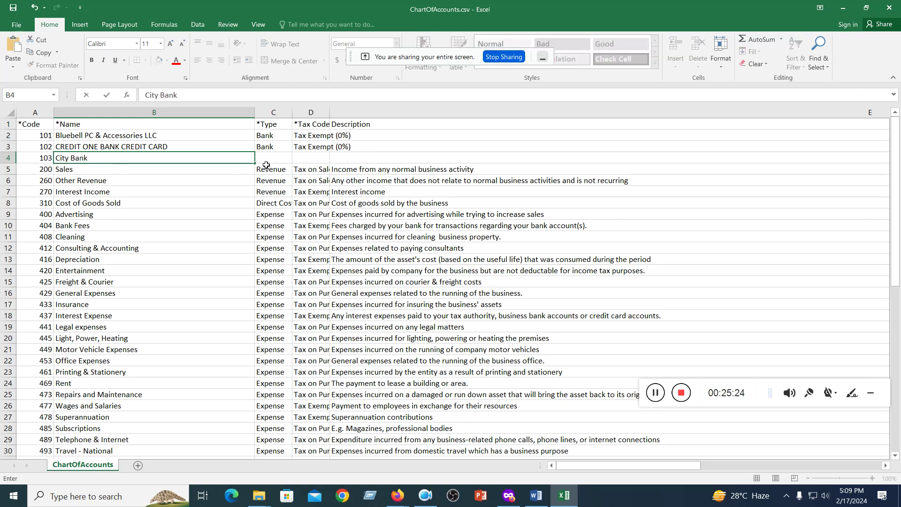
pyautogui.click(271, 159)
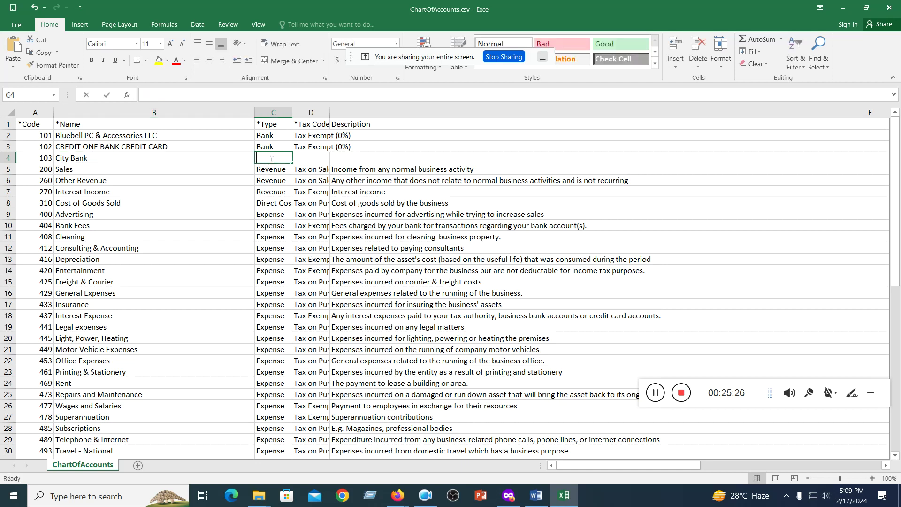
pyautogui.write('Bank')
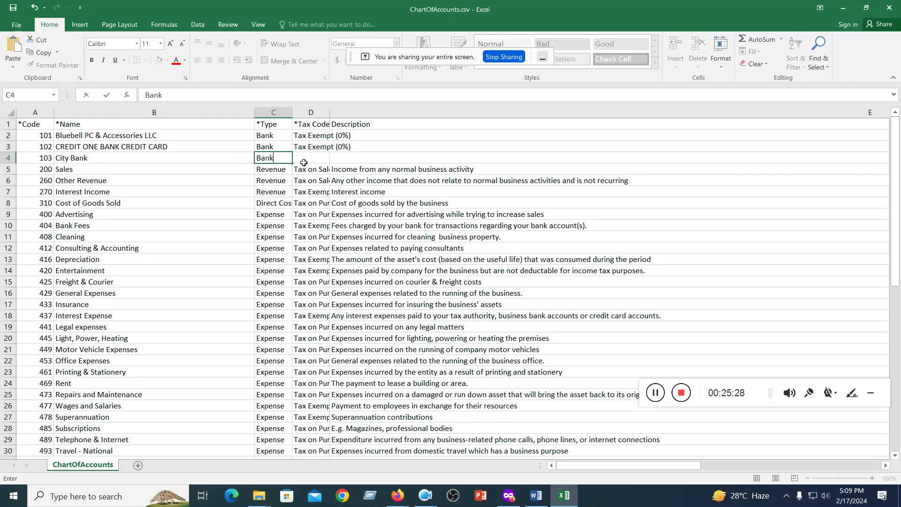
pyautogui.click(328, 149)
pyautogui.moveTo(329, 151); pyautogui.dragTo(329, 162)
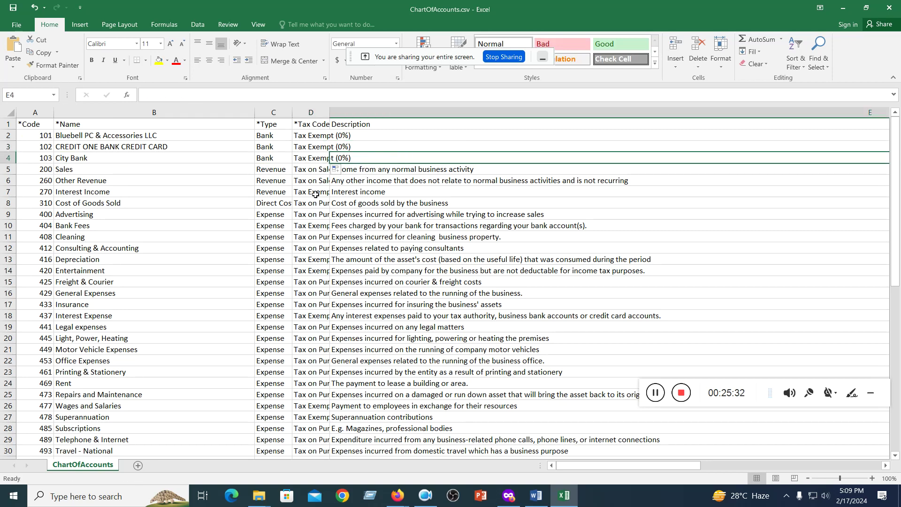
# - Fill No into F4:H4 by copying down the values from row 3
pyautogui.moveTo(618, 463); pyautogui.dragTo(793, 468)
pyautogui.moveTo(33, 146); pyautogui.dragTo(114, 146)
pyautogui.click(202, 169)
pyautogui.moveTo(33, 146); pyautogui.dragTo(118, 145)
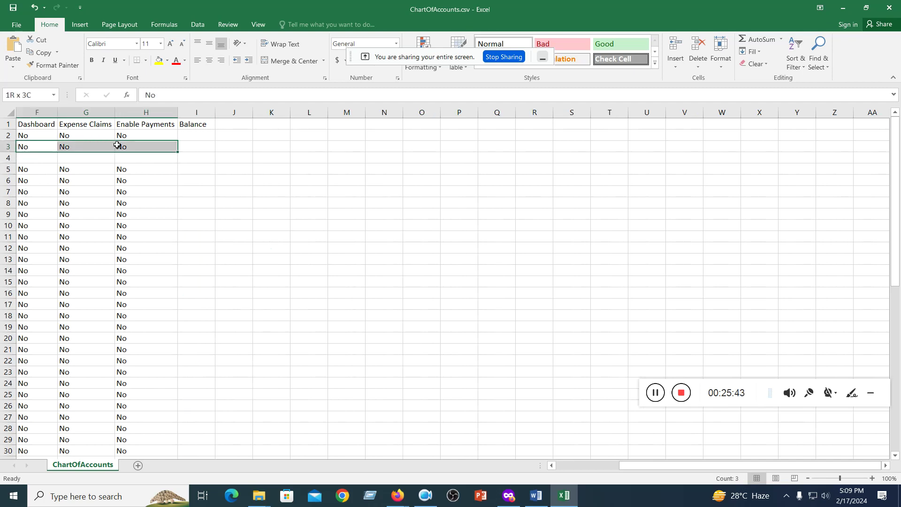
pyautogui.moveTo(179, 152); pyautogui.dragTo(184, 164)
pyautogui.click(360, 206)
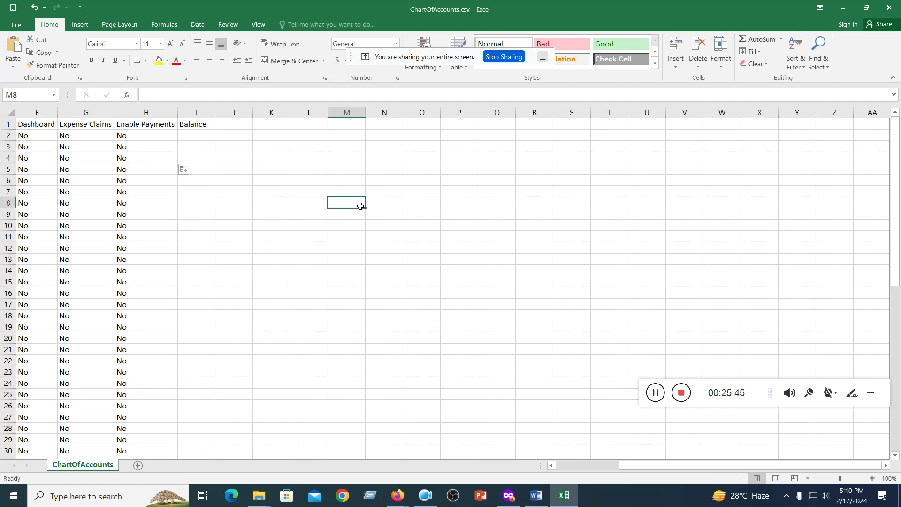
# - Highlight the City Bank row 4 with yellow fill
pyautogui.moveTo(695, 466); pyautogui.dragTo(539, 465)
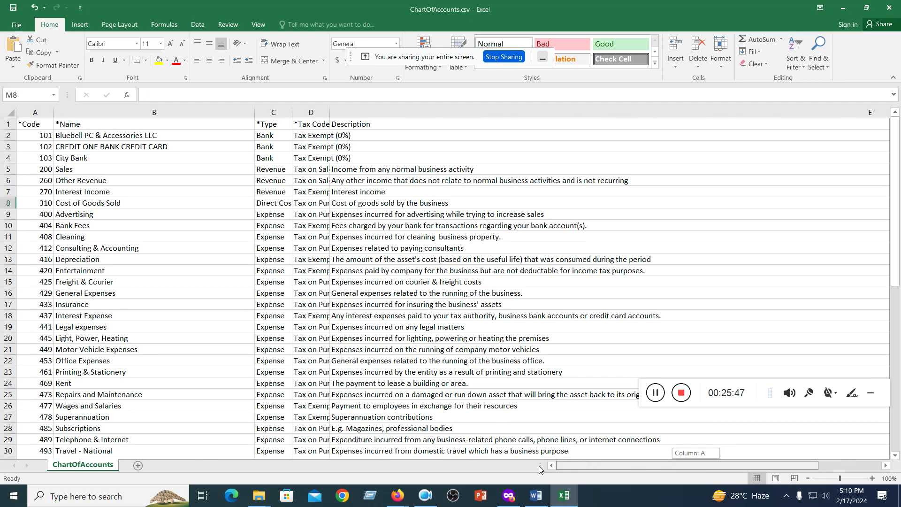
pyautogui.click(5, 158)
pyautogui.click(159, 60)
pyautogui.click(142, 268)
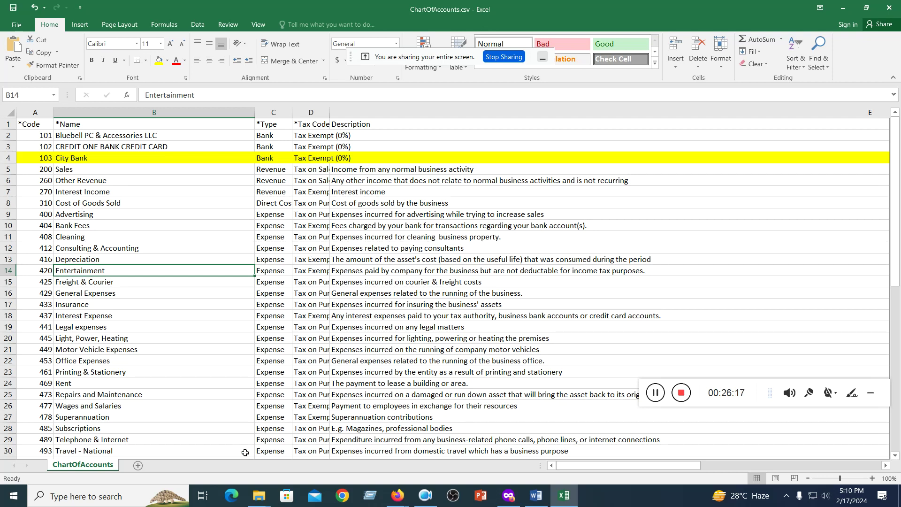
# - Check Xero's Chart of accounts, then minimize the browser to return to ChartOfAccounts.csv
pyautogui.click(489, 466)
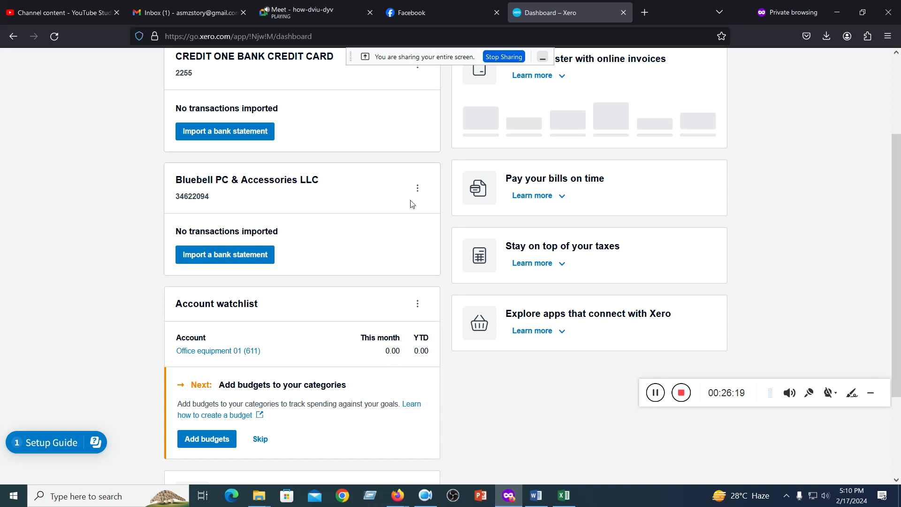
pyautogui.scroll(3, 412, 201)
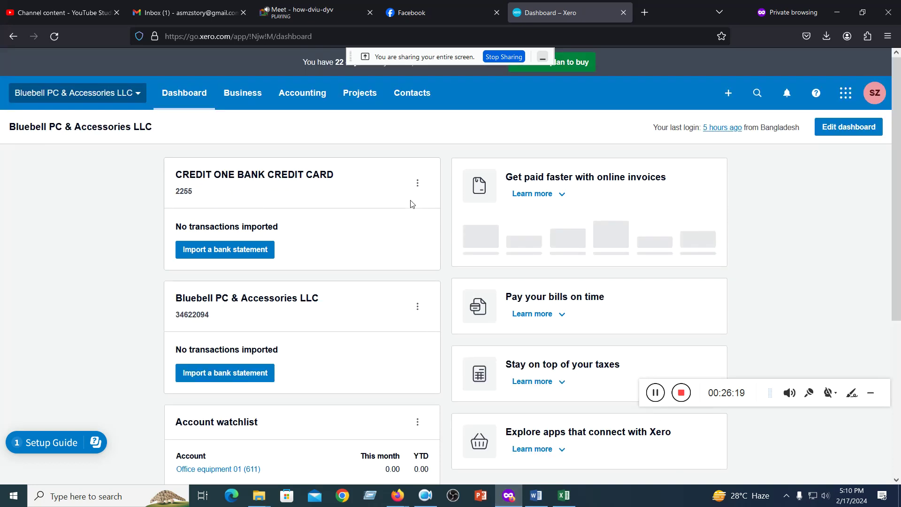
pyautogui.click(308, 98)
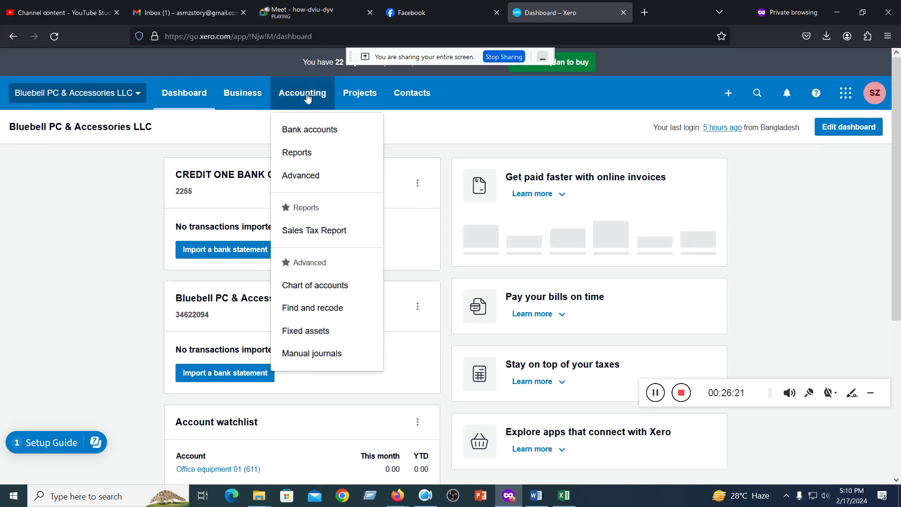
pyautogui.click(312, 286)
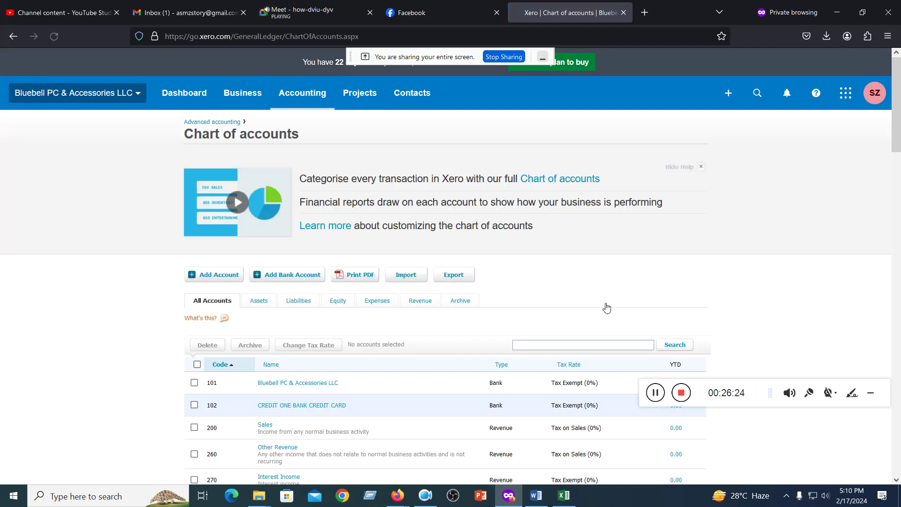
pyautogui.scroll(-6, 345, 331)
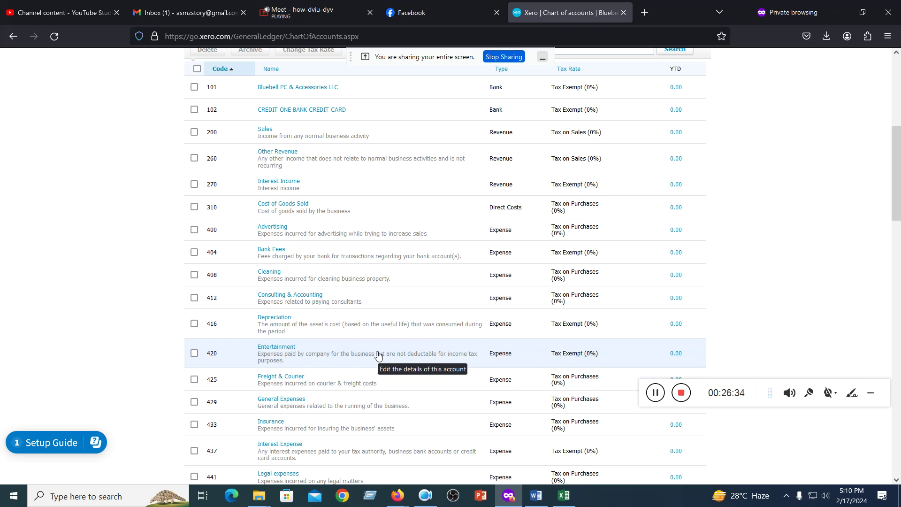
pyautogui.scroll(6, 379, 355)
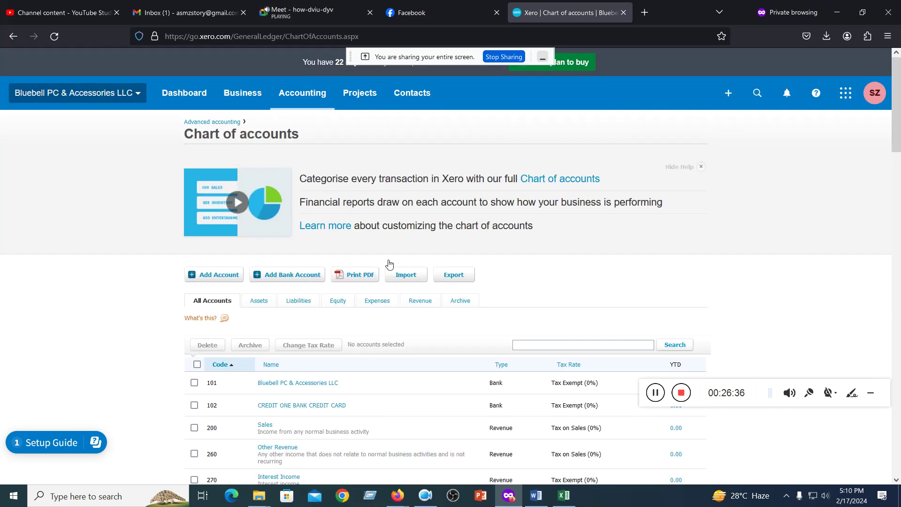
pyautogui.click(836, 12)
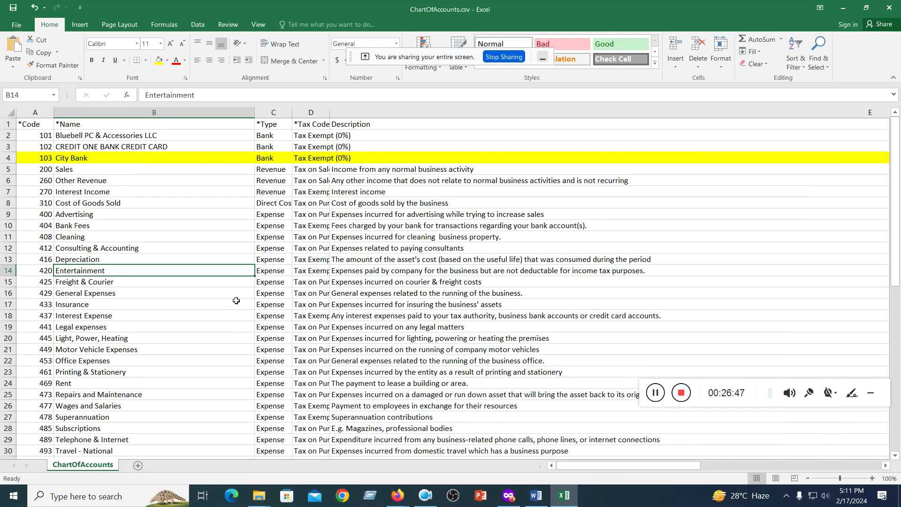
# - Insert a blank row 7 above Interest Income and enter account 261 Income
pyautogui.click(7, 192)
pyautogui.rightClick(8, 193)
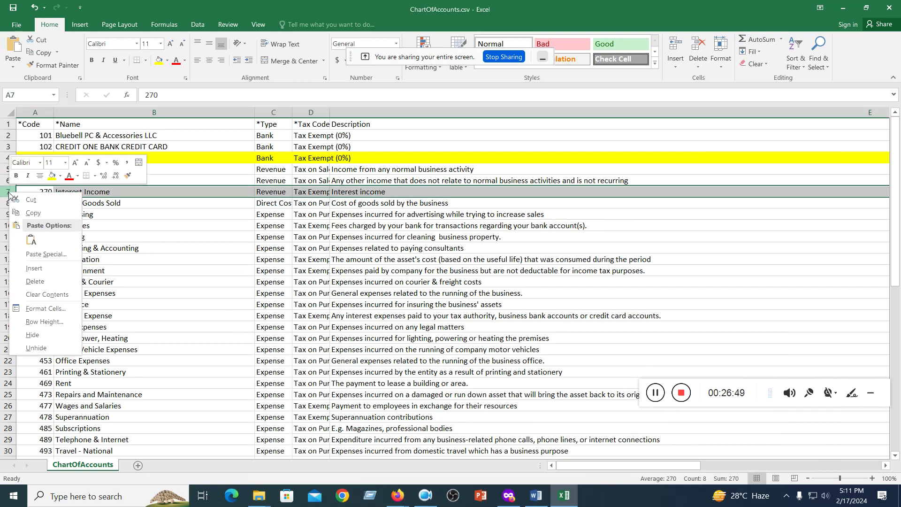
pyautogui.click(33, 269)
pyautogui.click(85, 191)
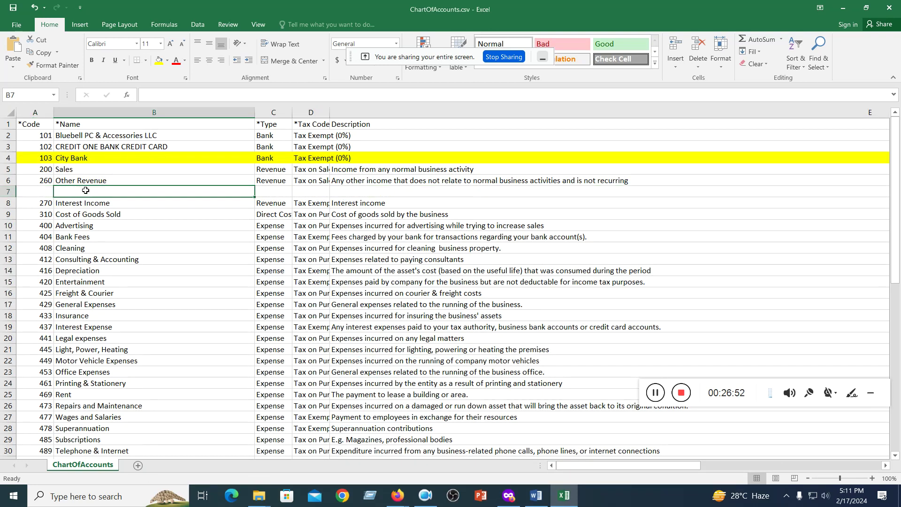
pyautogui.write('Incom')
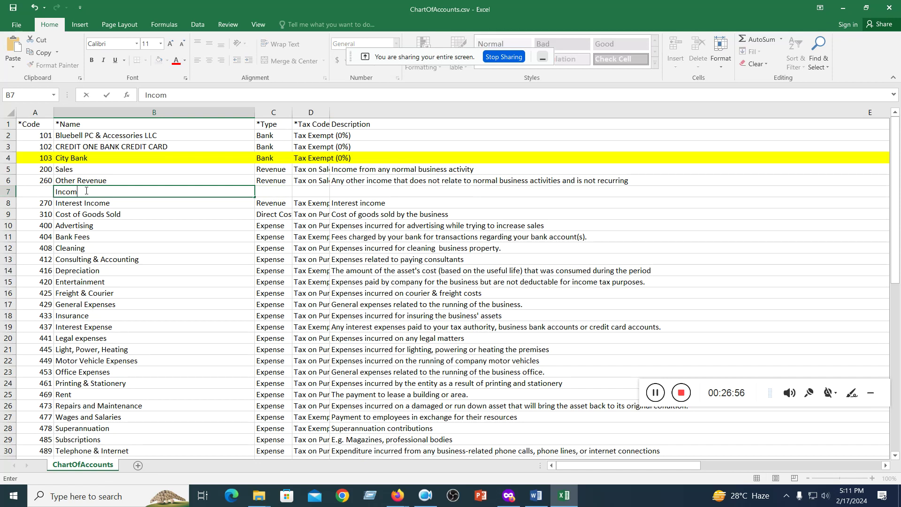
pyautogui.write('e')
pyautogui.click(43, 193)
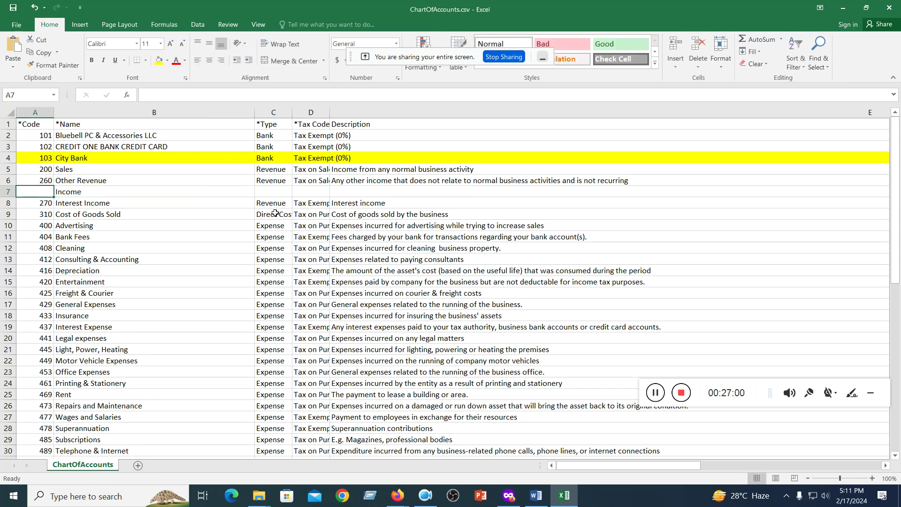
pyautogui.write('261')
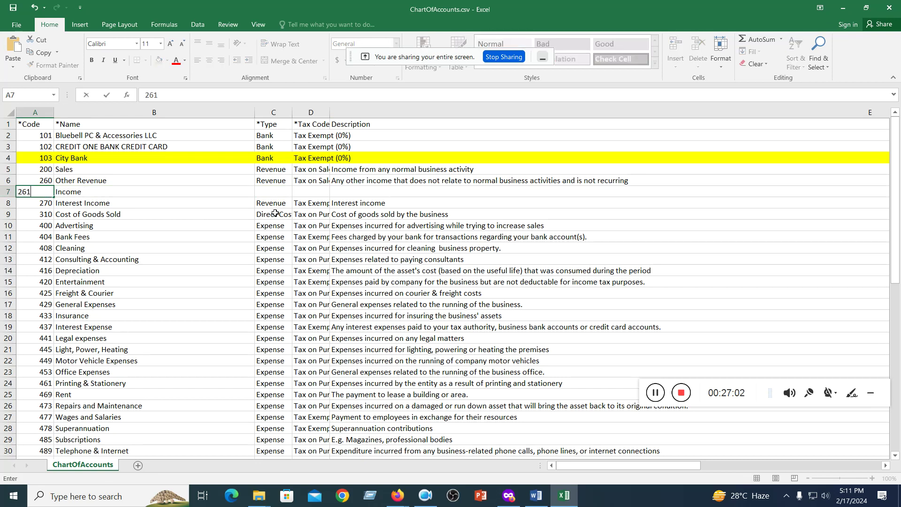
pyautogui.moveTo(271, 226); pyautogui.dragTo(235, 226)
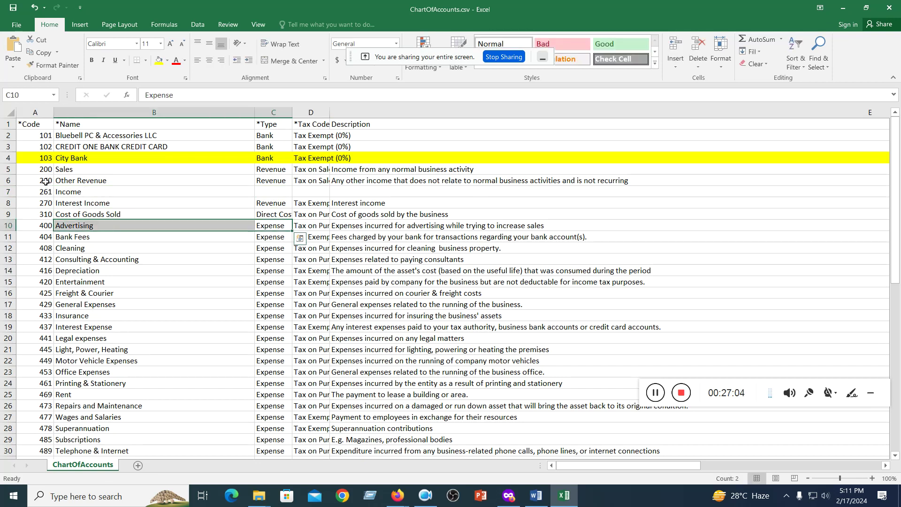
# - Fill row 7 with type Revenue, tax Tax on Sales (0%) and No flags copied from row 6
pyautogui.click(281, 190)
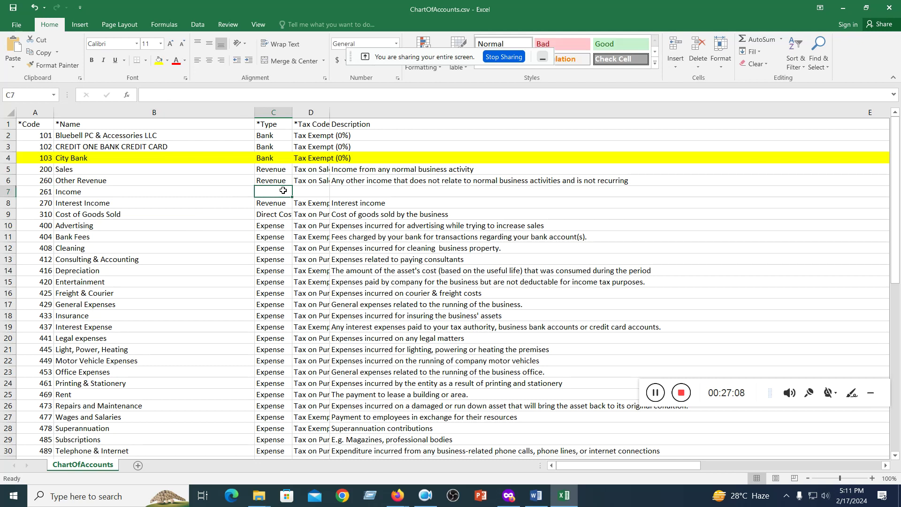
pyautogui.write('Inventory')
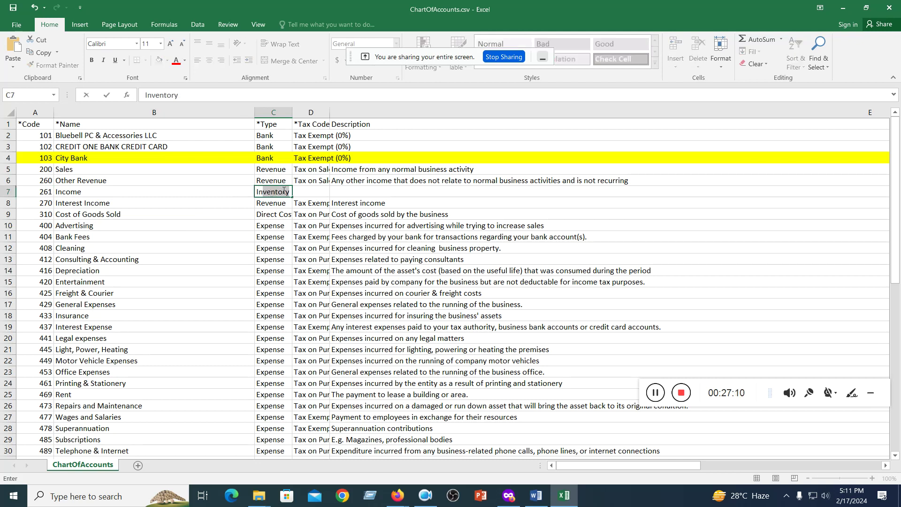
pyautogui.press('BackSpace')
pyautogui.press('BackSpace')
pyautogui.press('BackSpace')
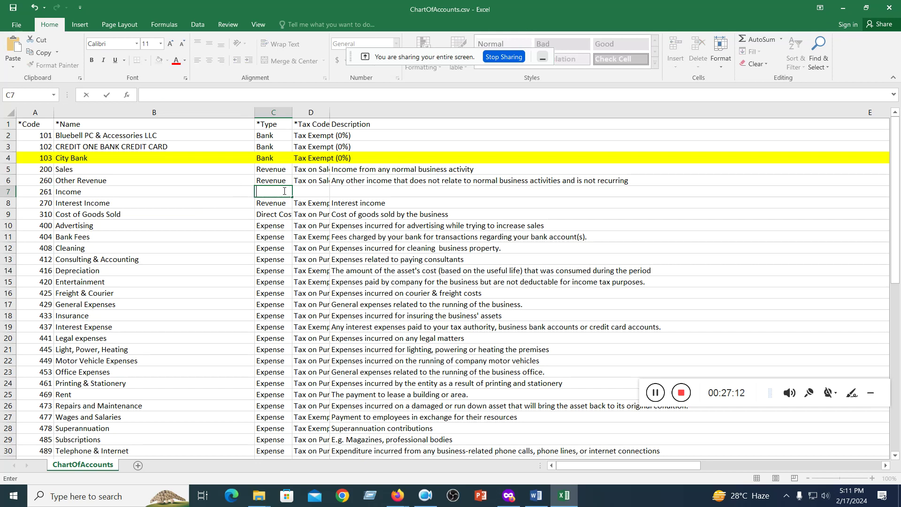
pyautogui.click(262, 181)
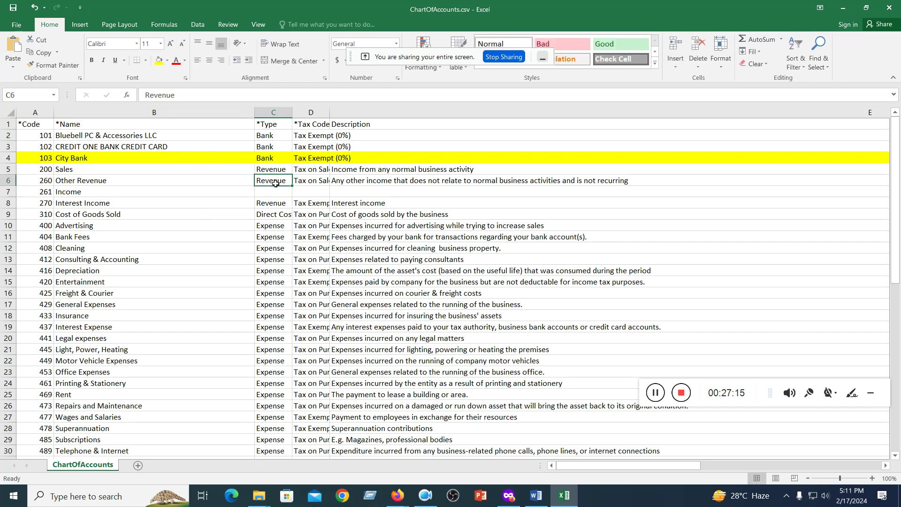
pyautogui.moveTo(292, 186); pyautogui.dragTo(330, 195)
pyautogui.click(312, 180)
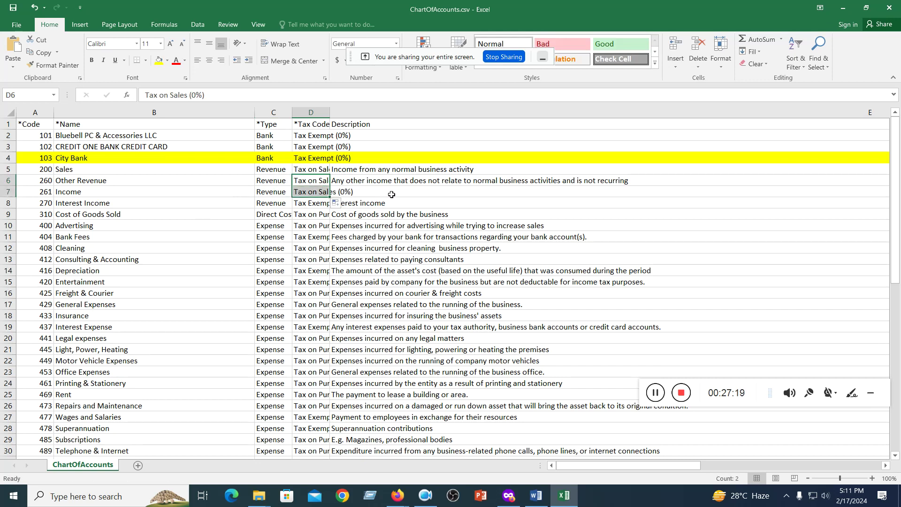
pyautogui.click(392, 193)
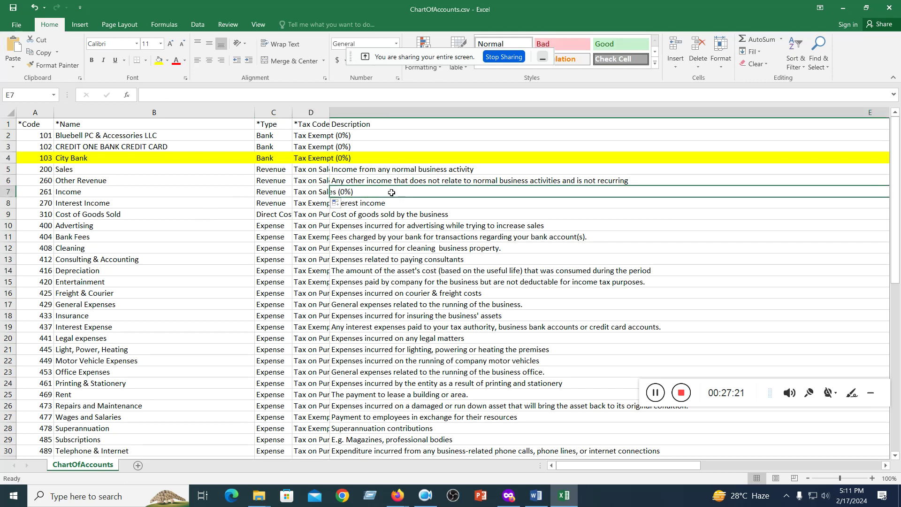
pyautogui.moveTo(593, 467); pyautogui.dragTo(774, 462)
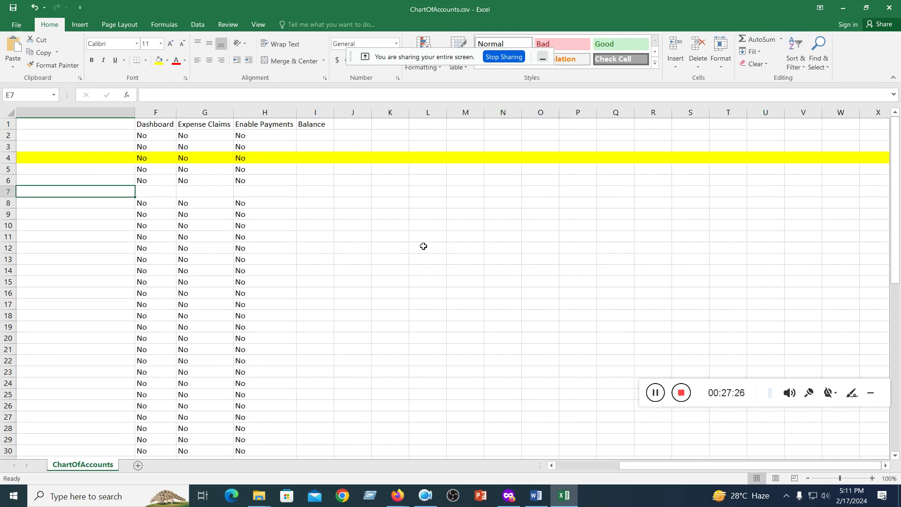
pyautogui.moveTo(24, 180); pyautogui.dragTo(183, 194)
pyautogui.click(309, 214)
pyautogui.moveTo(747, 463); pyautogui.dragTo(571, 471)
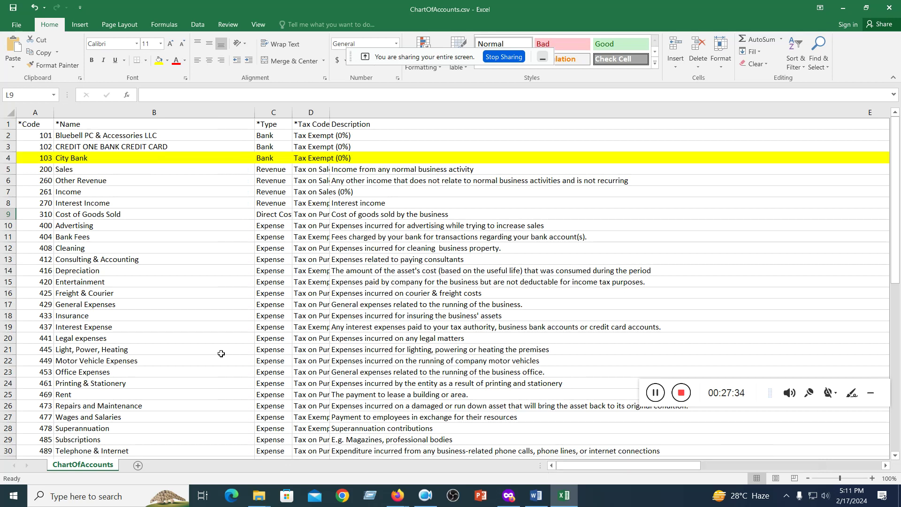
pyautogui.click(9, 192)
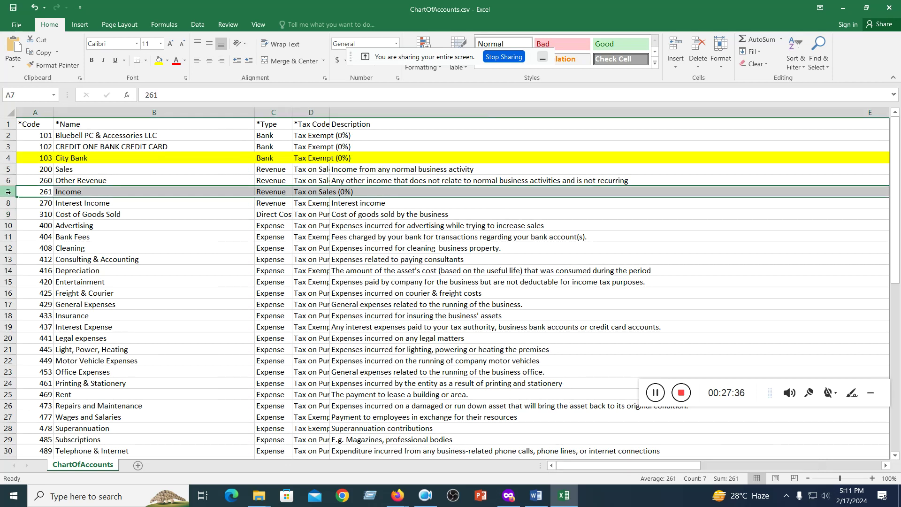
# - Give the 261 Income row a yellow fill matching City Bank, then scroll the sheet to check it
pyautogui.click(159, 60)
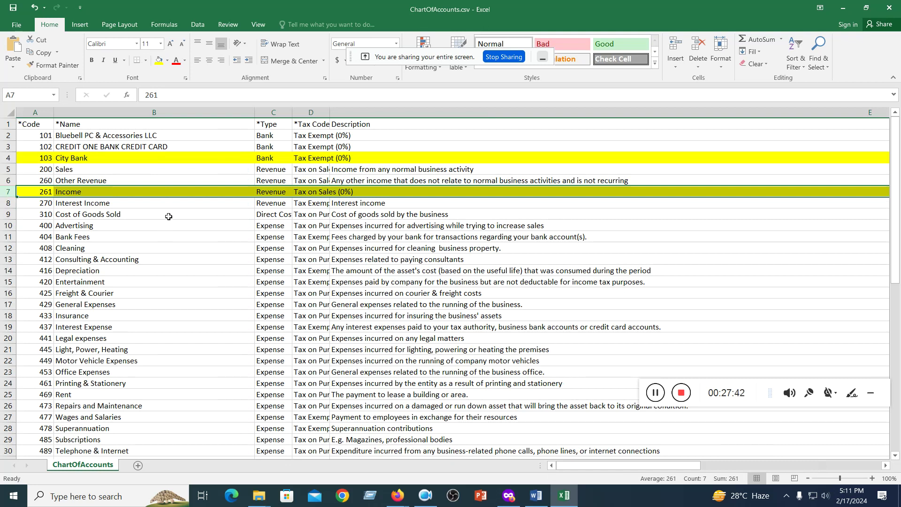
pyautogui.scroll(-8, 168, 216)
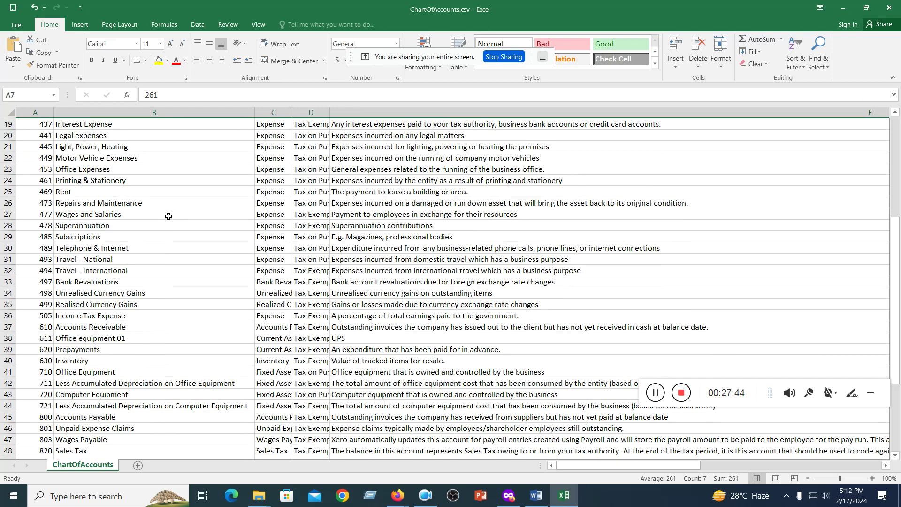
pyautogui.scroll(-1, 156, 208)
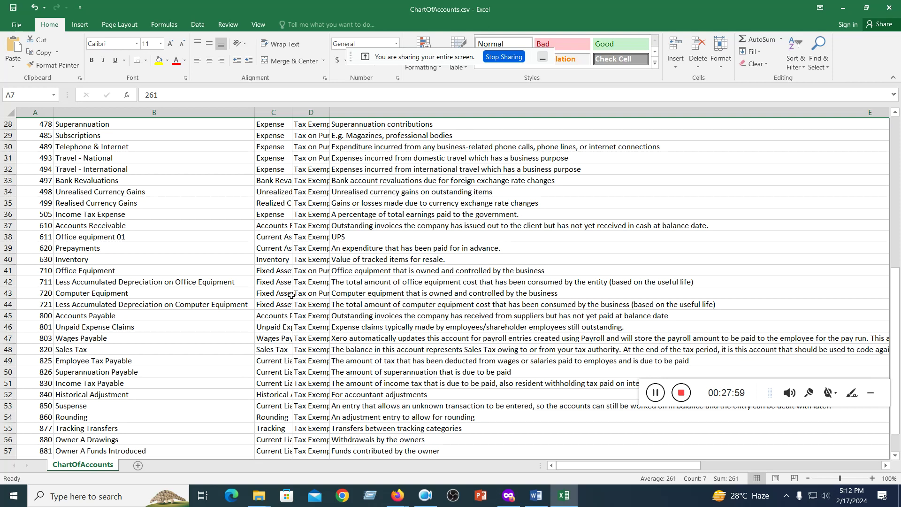
pyautogui.scroll(-7, 291, 296)
pyautogui.scroll(16, 290, 299)
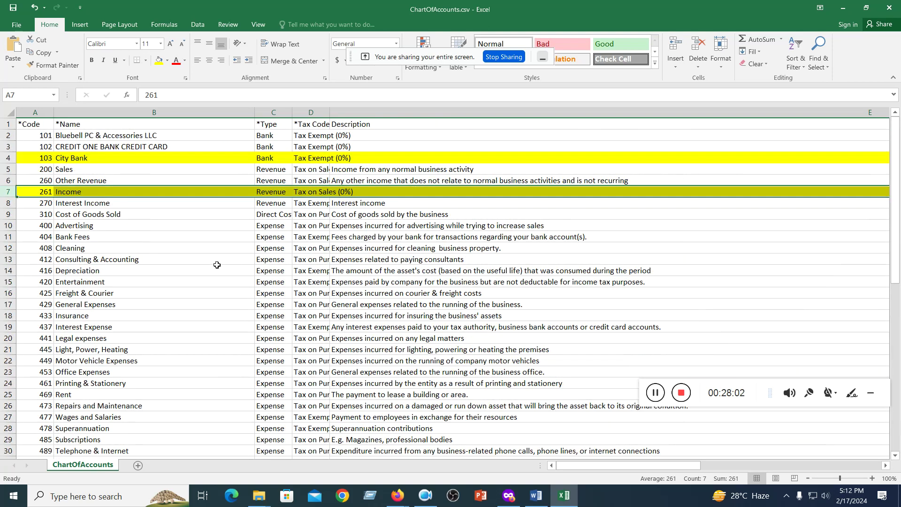
pyautogui.moveTo(217, 268); pyautogui.dragTo(218, 262)
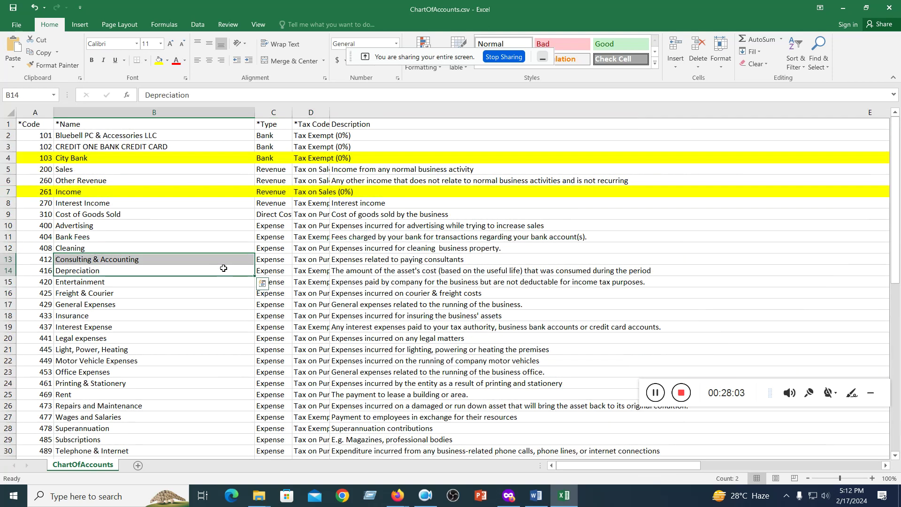
pyautogui.click(8, 191)
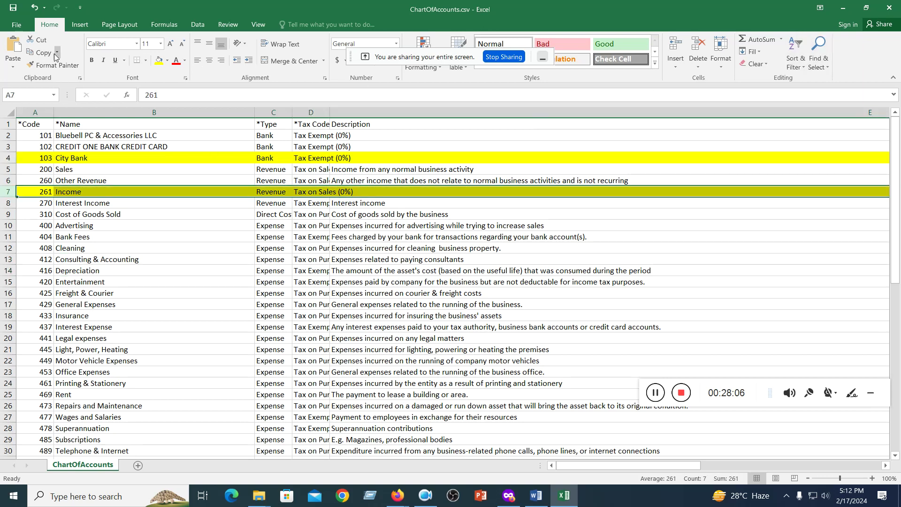
# - Save the sheet in CSV format and review the account names in column B
pyautogui.click(12, 7)
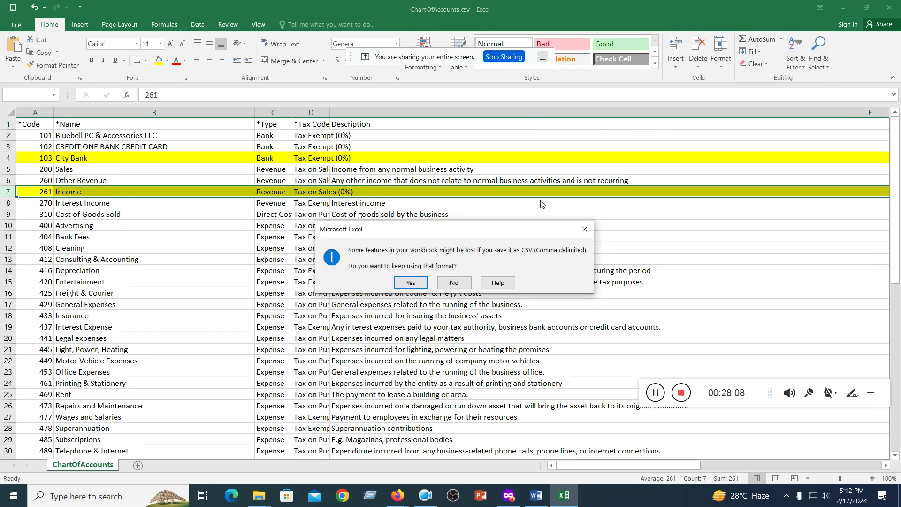
pyautogui.click(420, 282)
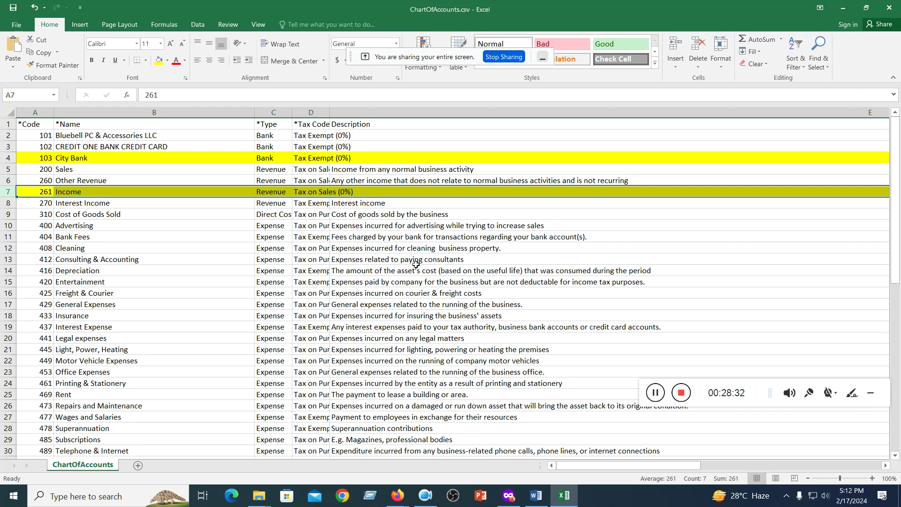
pyautogui.moveTo(84, 138); pyautogui.dragTo(72, 418)
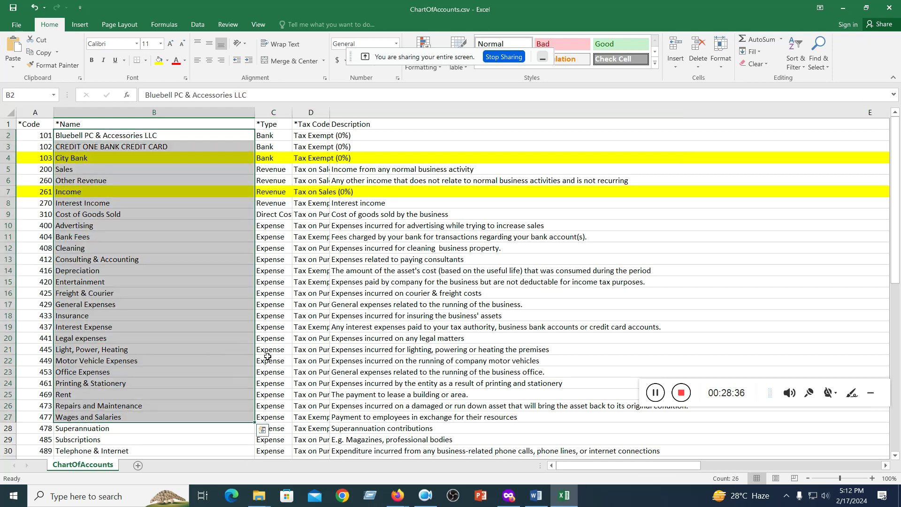
pyautogui.click(377, 339)
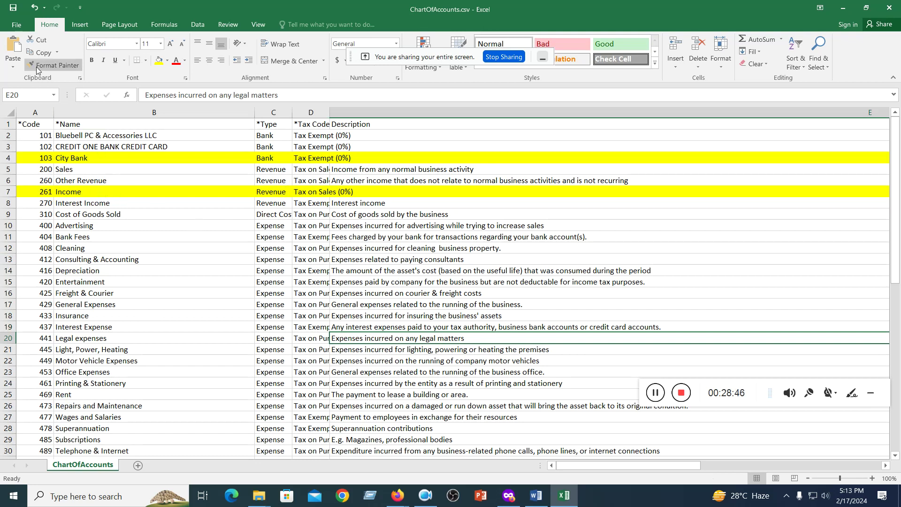
# - Close Excel, saving ChartOfAccounts.csv as CSV to the Desktop, and minimize the Downloads window
pyautogui.click(889, 7)
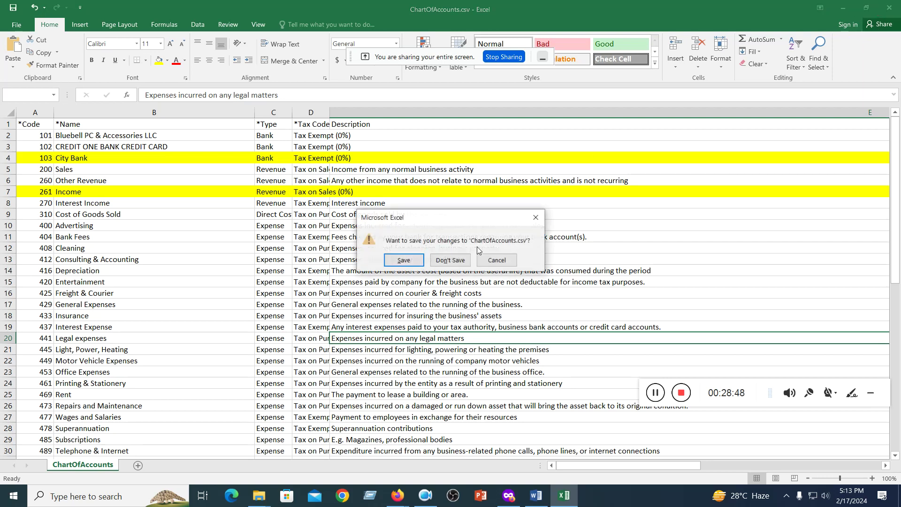
pyautogui.click(404, 260)
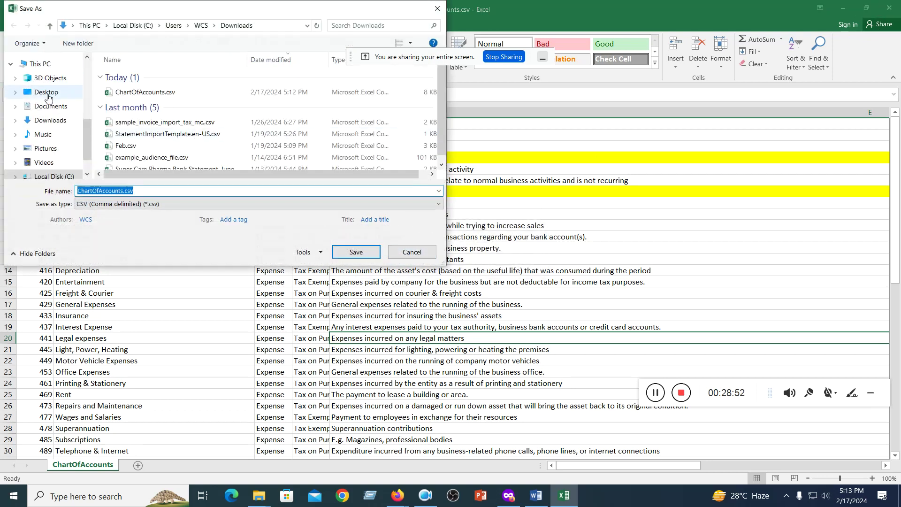
pyautogui.click(48, 97)
pyautogui.click(356, 252)
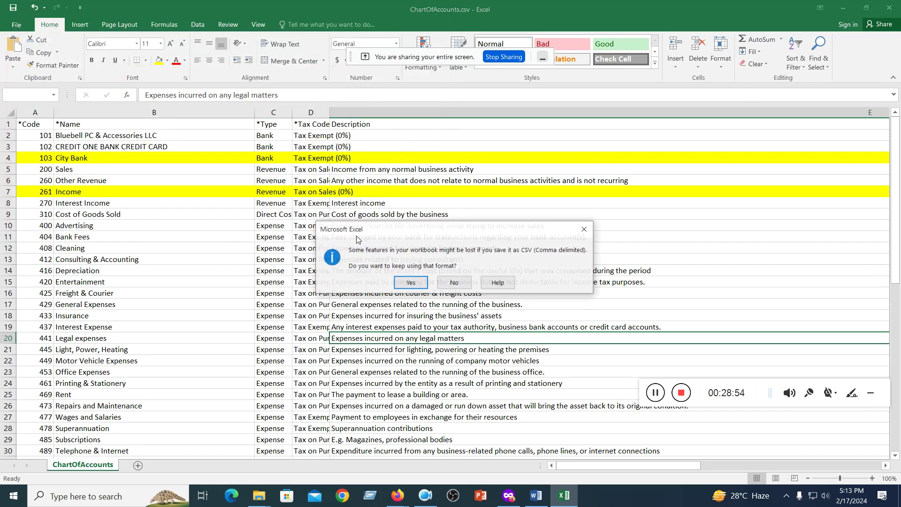
pyautogui.click(412, 282)
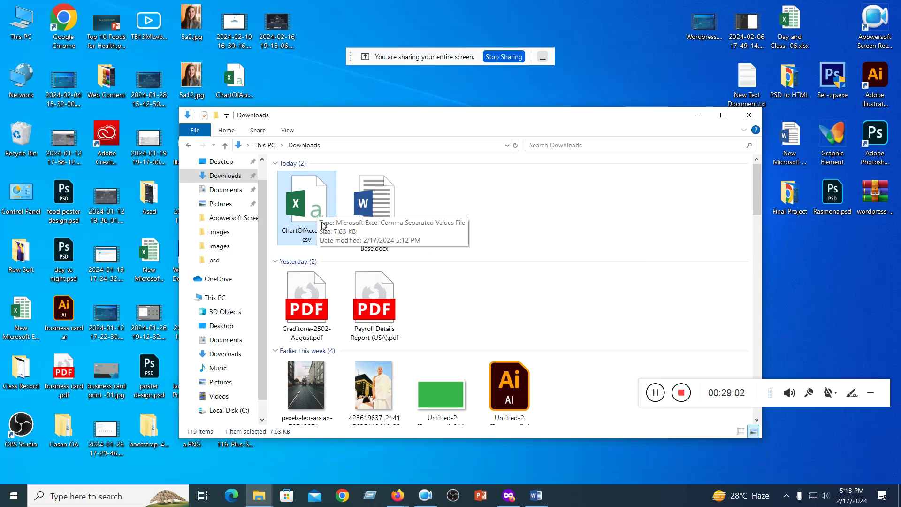
pyautogui.click(698, 115)
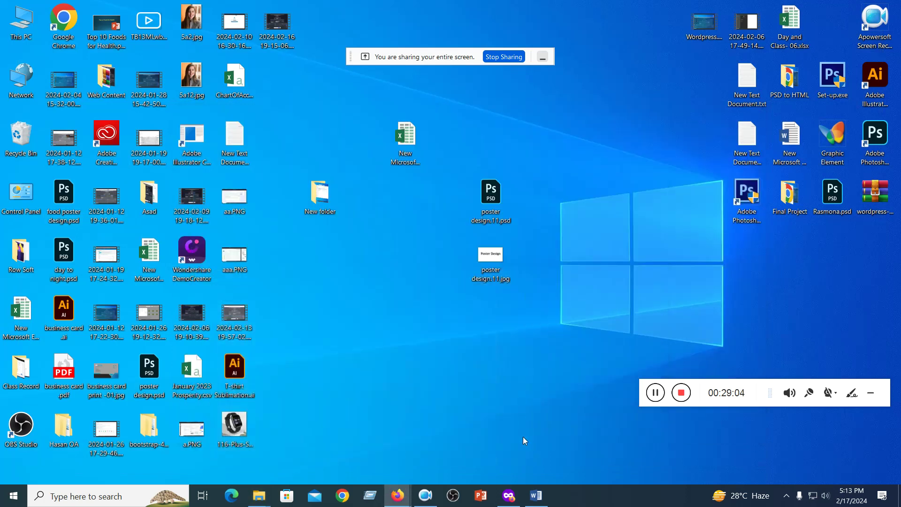
# - Restore the Xero window in Firefox and open the Chart of Accounts import page
pyautogui.click(509, 495)
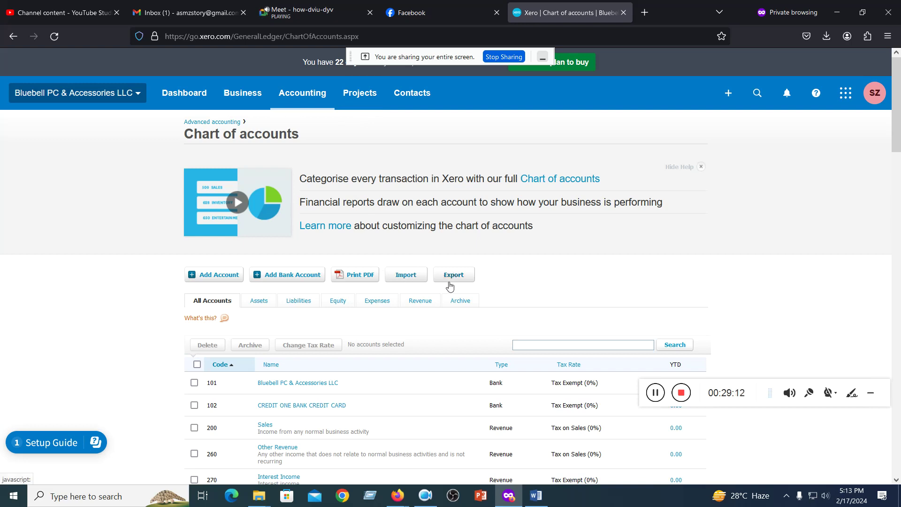
pyautogui.click(406, 278)
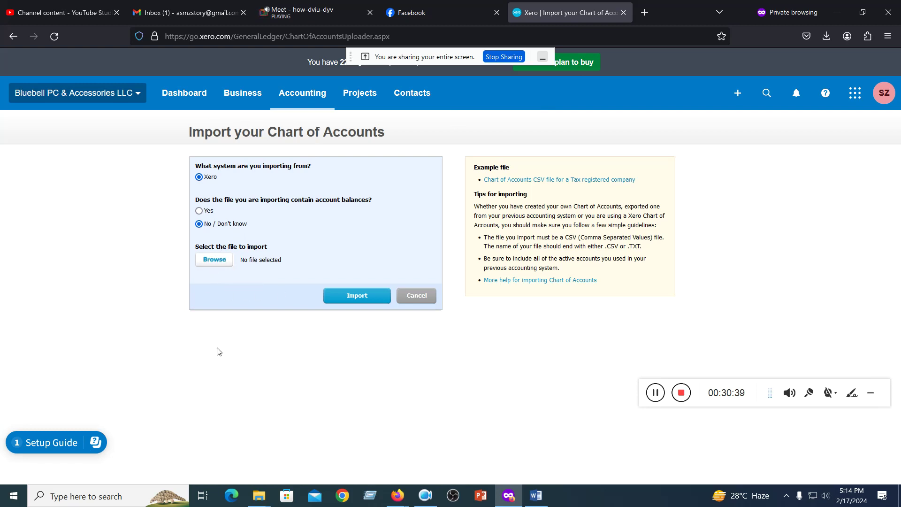
# - Browse to the Desktop and attach ChartOfAccounts.csv as the import file
pyautogui.click(211, 262)
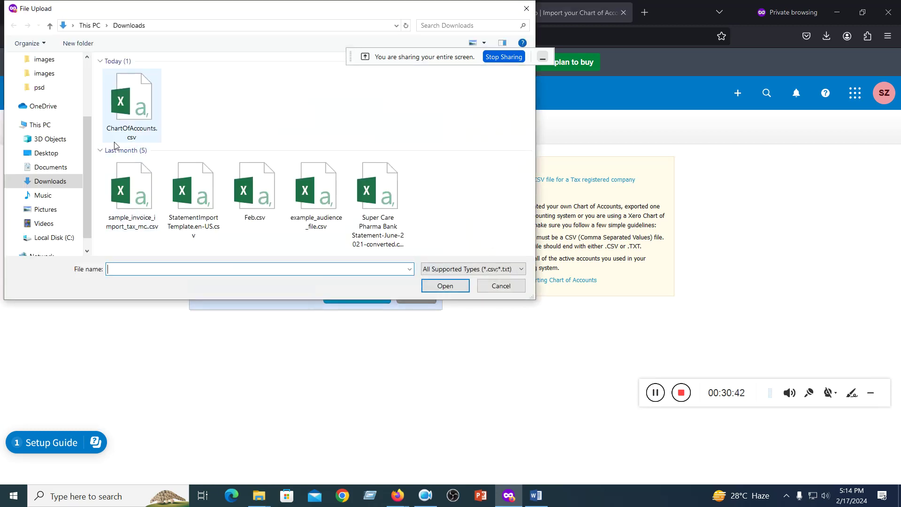
pyautogui.click(44, 153)
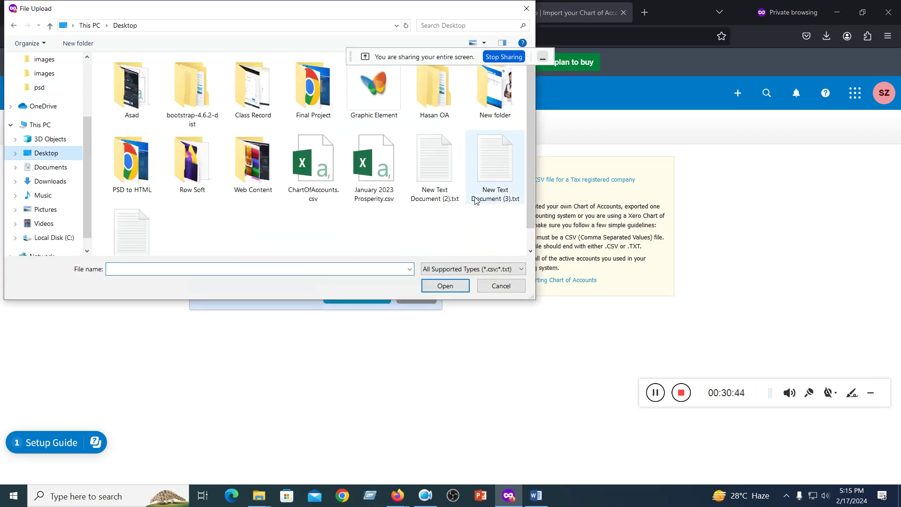
pyautogui.click(312, 186)
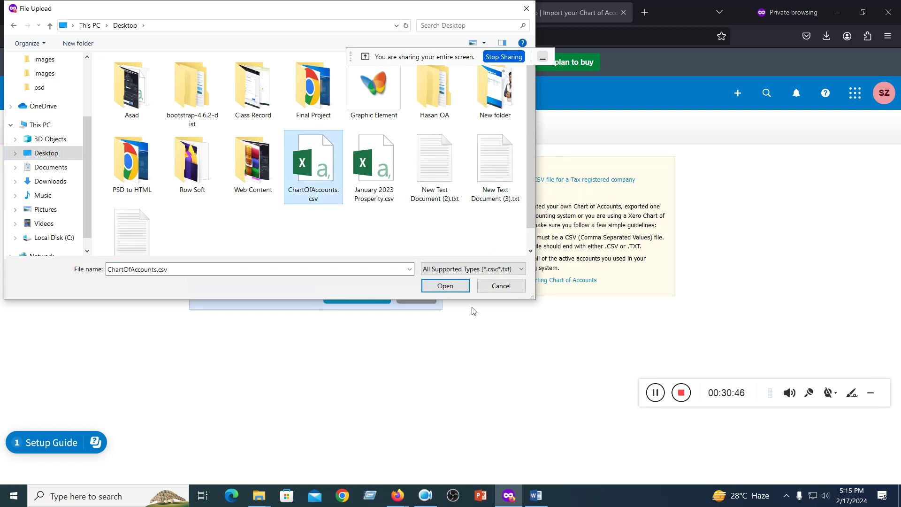
pyautogui.click(443, 286)
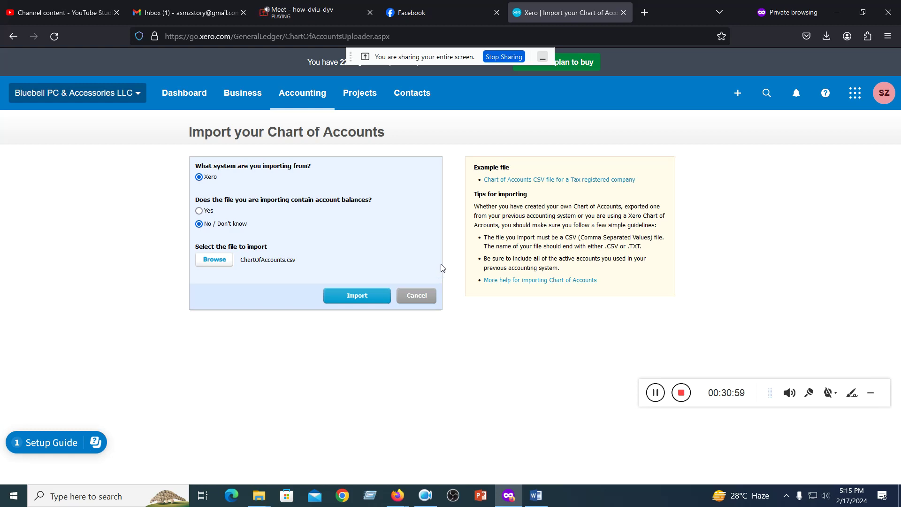
# - Import ChartOfAccounts.csv, producing 59 accounts: 44 new, 15 updated, 42 deleted or archived
pyautogui.click(354, 299)
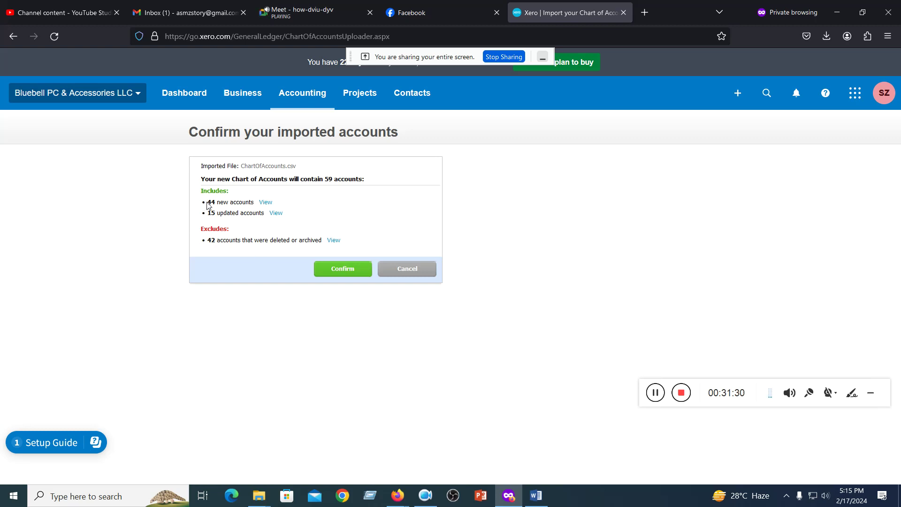
# - Review the new and updated account counts and confirm the imported accounts
pyautogui.moveTo(209, 202); pyautogui.dragTo(359, 211)
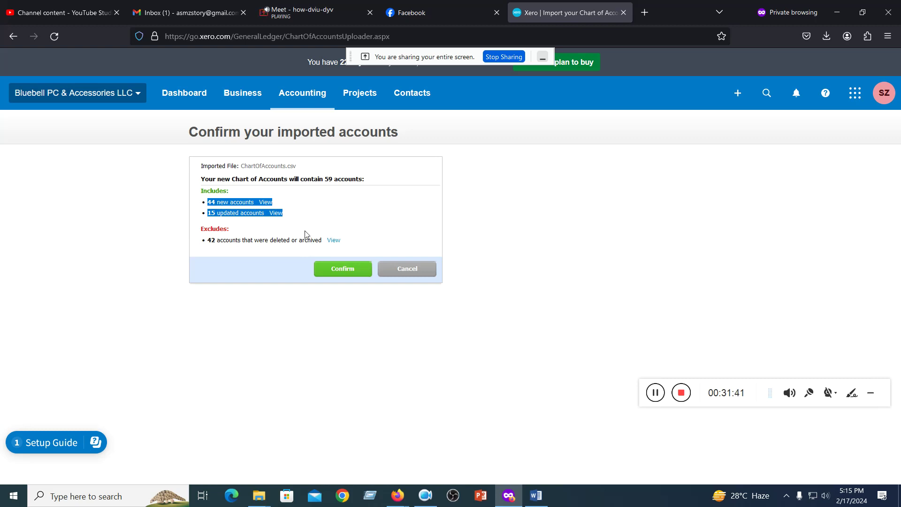
pyautogui.click(533, 253)
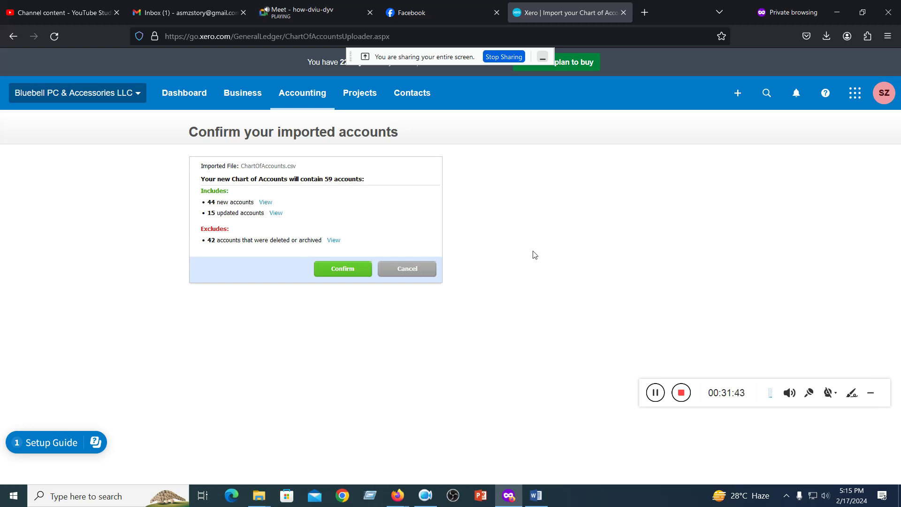
pyautogui.click(338, 270)
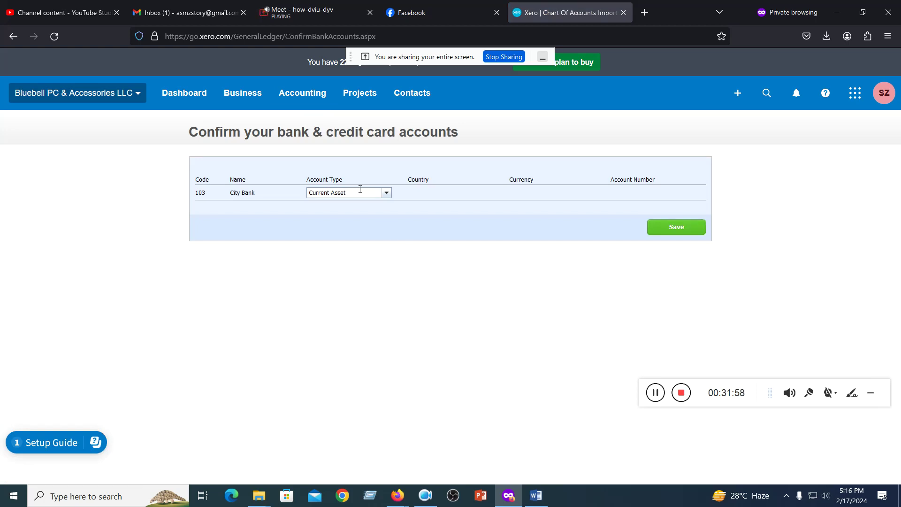
# - Make City Bank (103) a Bank account, enter its account number, and save
pyautogui.click(387, 194)
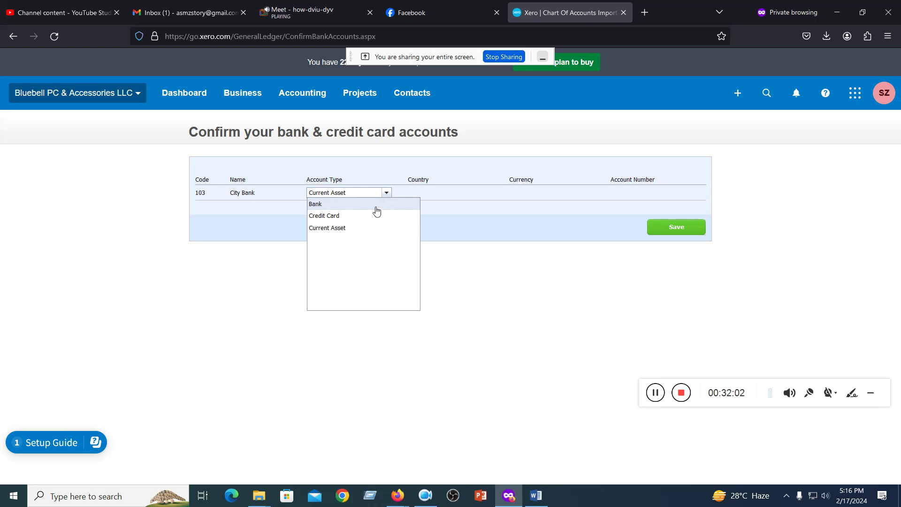
pyautogui.click(376, 206)
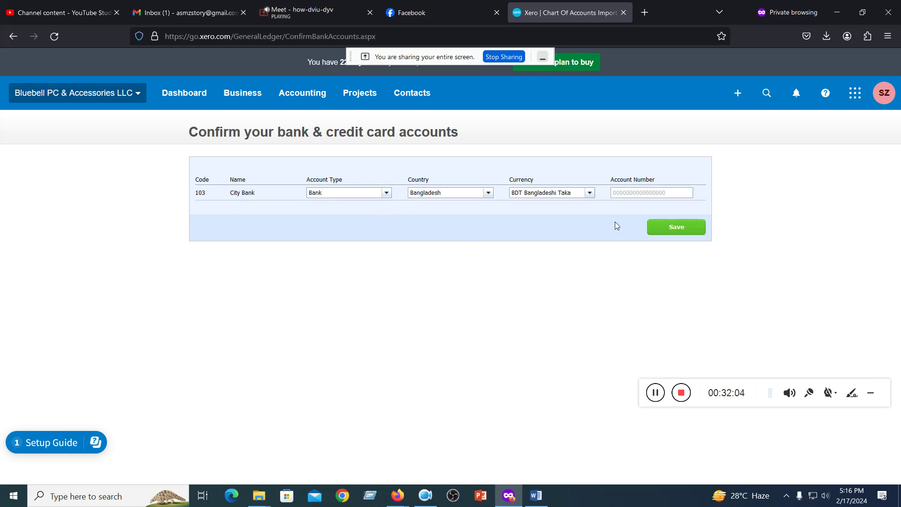
pyautogui.click(657, 194)
pyautogui.click(670, 227)
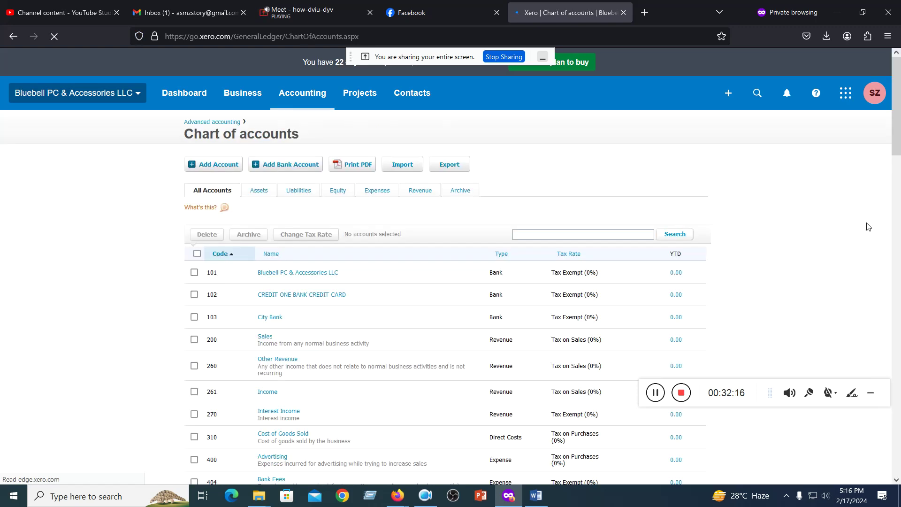
# - Scroll through the imported chart of accounts, then switch to the Google Meet call
pyautogui.scroll(-3, 651, 219)
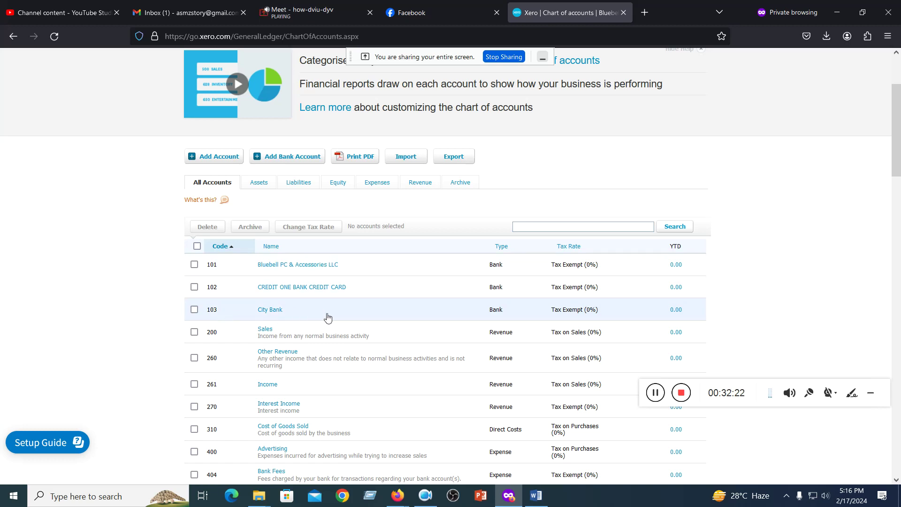
pyautogui.scroll(-3, 328, 314)
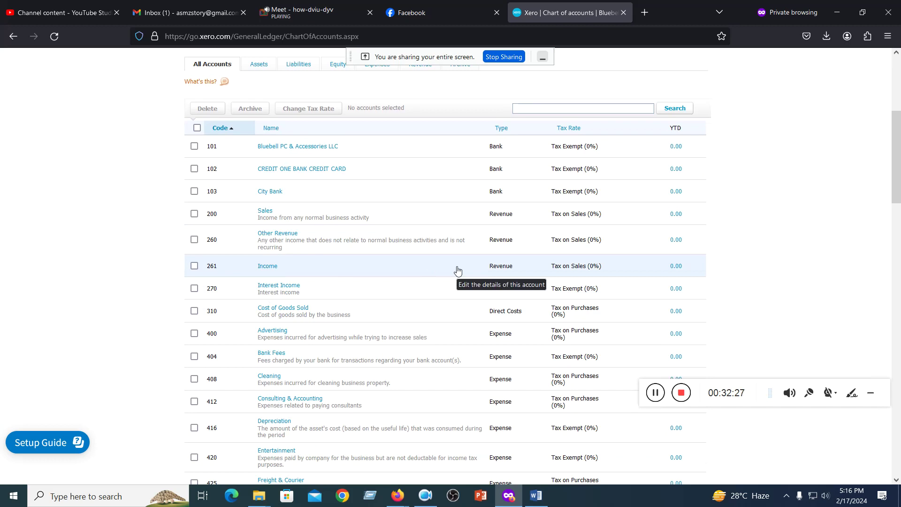
pyautogui.scroll(5, 321, 201)
pyautogui.scroll(-15, 277, 254)
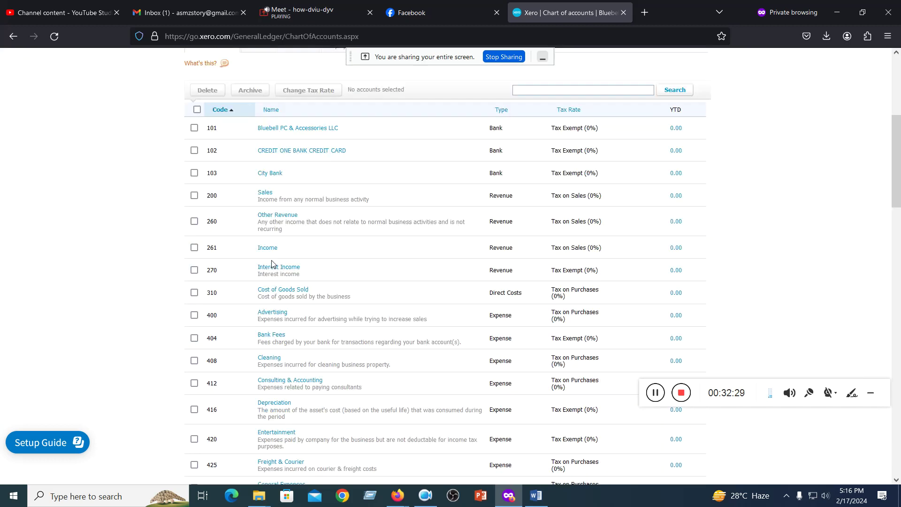
pyautogui.scroll(15, 273, 272)
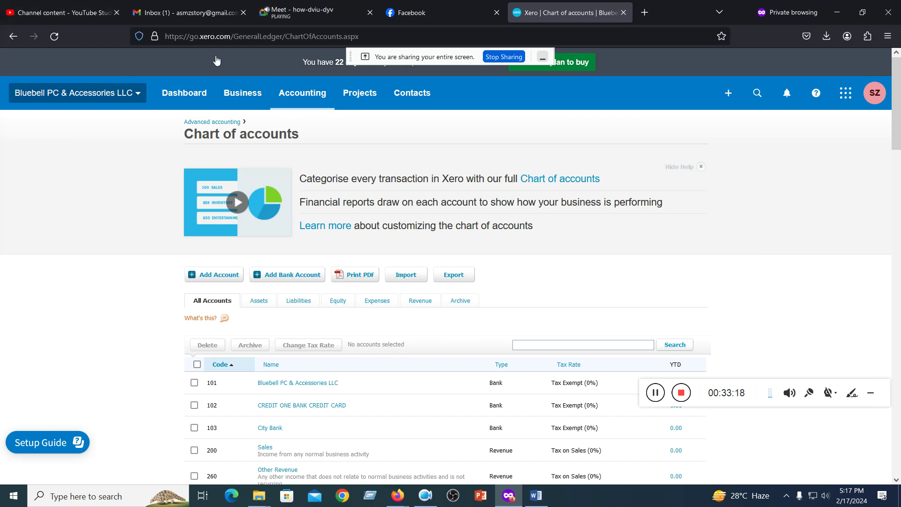
pyautogui.click(297, 13)
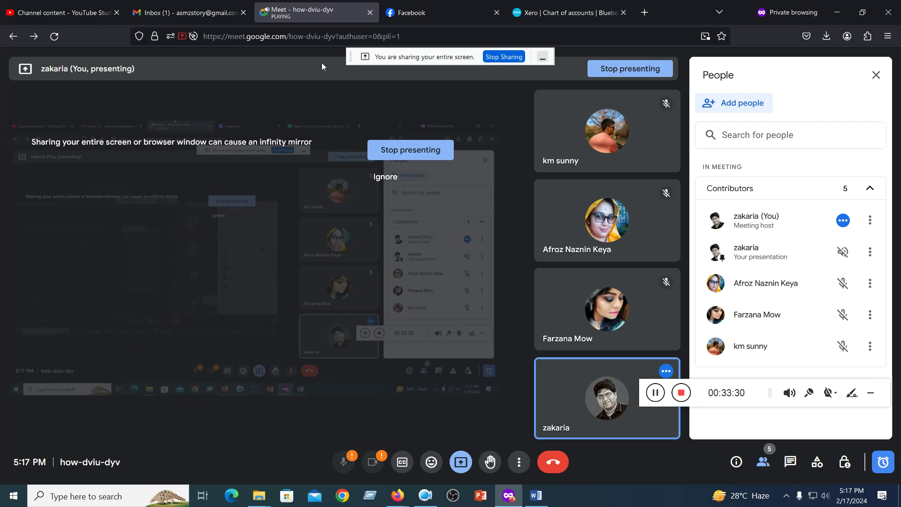
# - Check YouTube Studio and Facebook Messenger, then return to the YouTube Studio video list
pyautogui.click(82, 11)
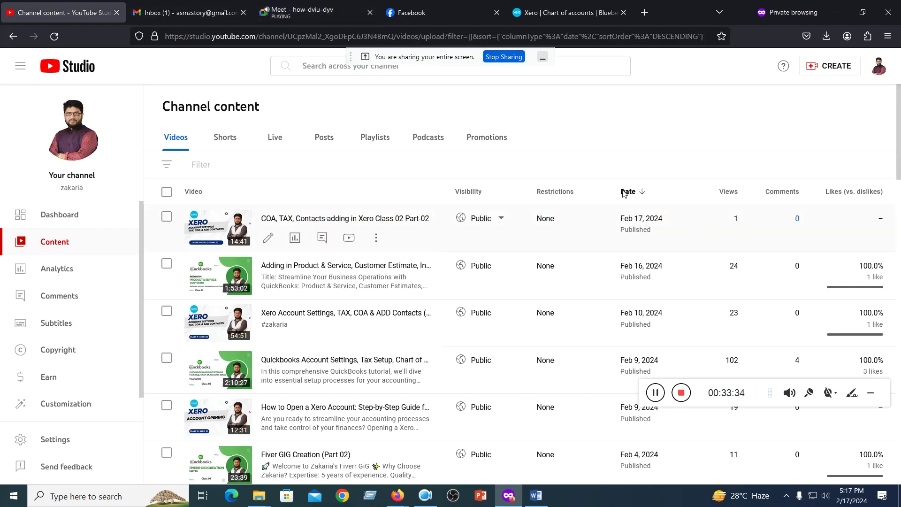
pyautogui.click(431, 14)
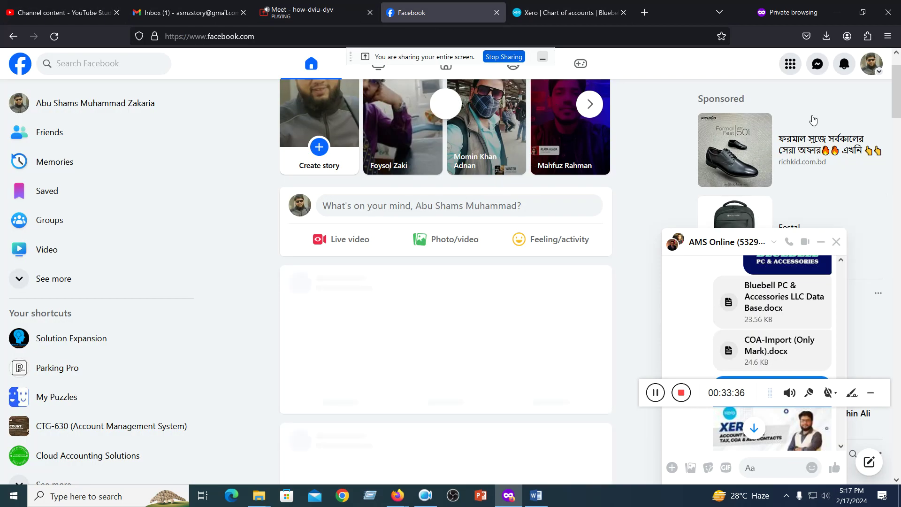
pyautogui.scroll(-10, 786, 278)
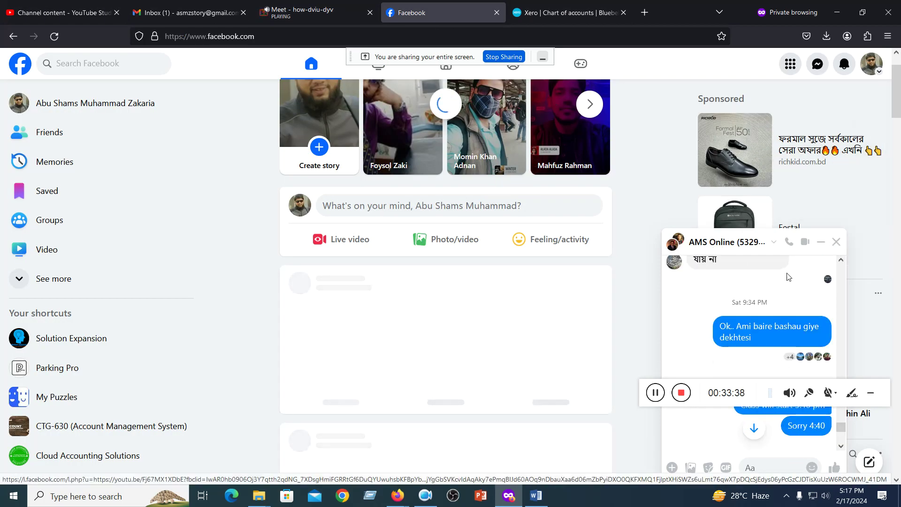
pyautogui.click(755, 466)
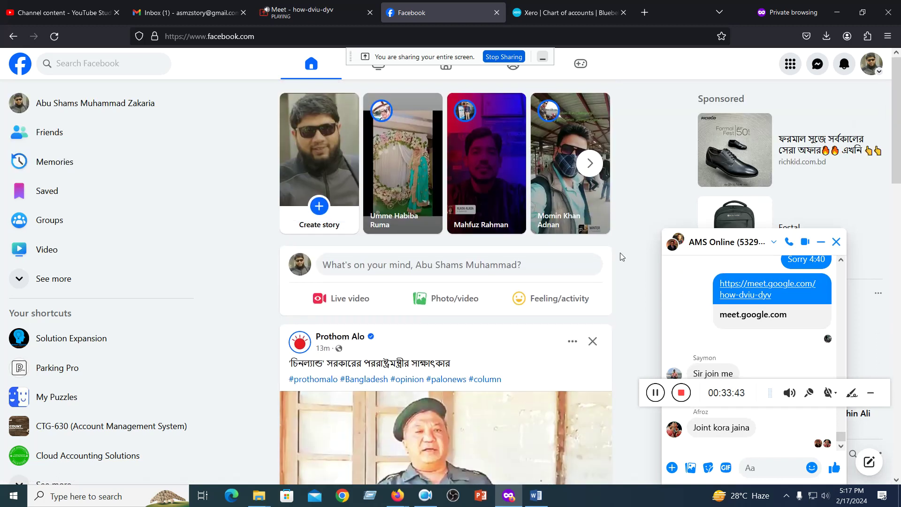
pyautogui.click(72, 18)
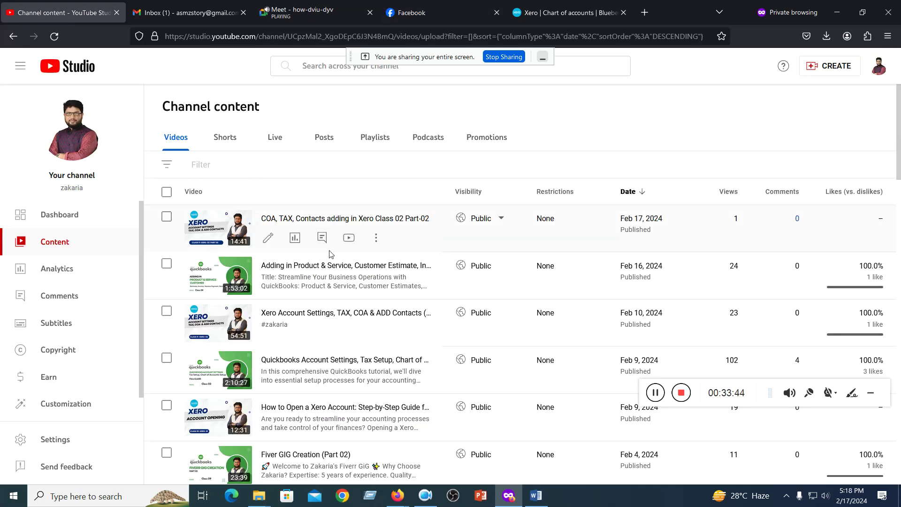
pyautogui.click(271, 218)
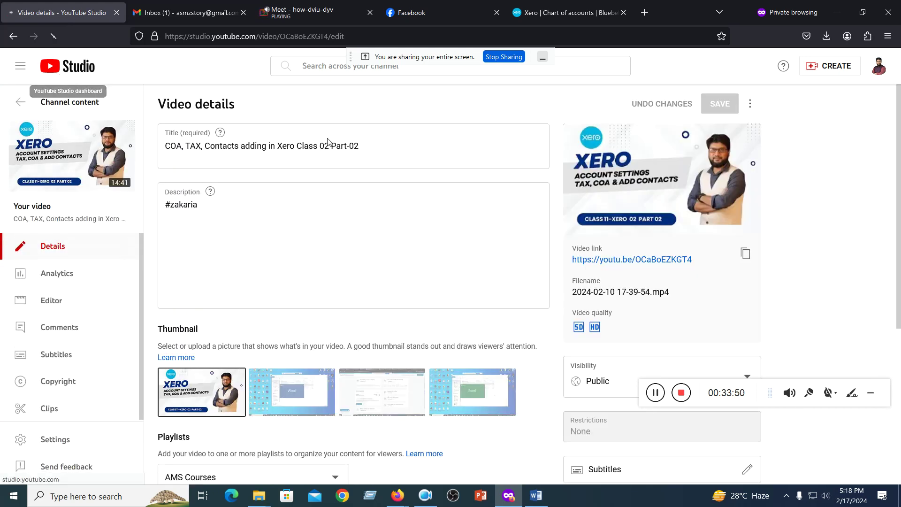
pyautogui.click(21, 102)
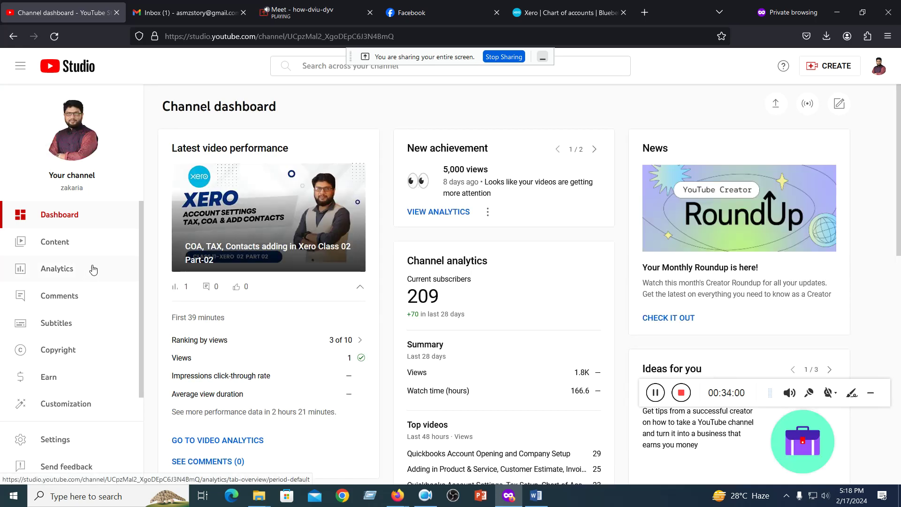
pyautogui.click(20, 67)
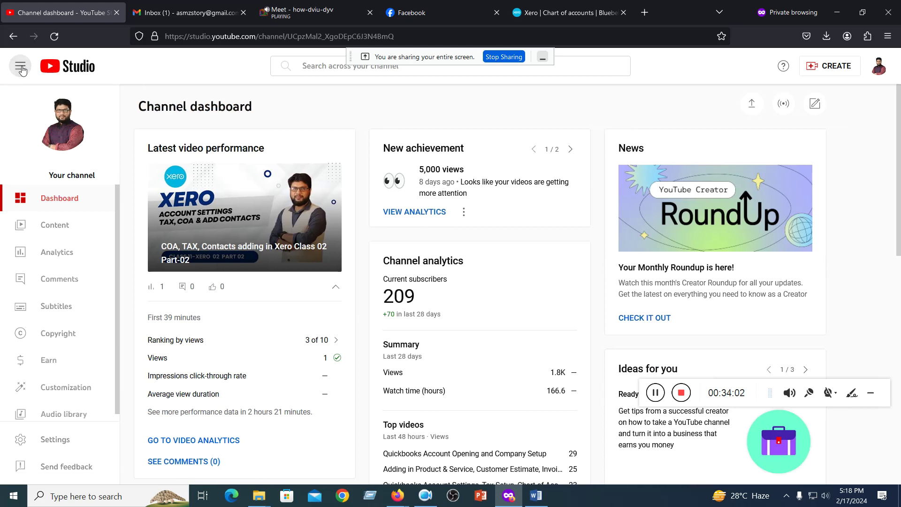
pyautogui.click(21, 68)
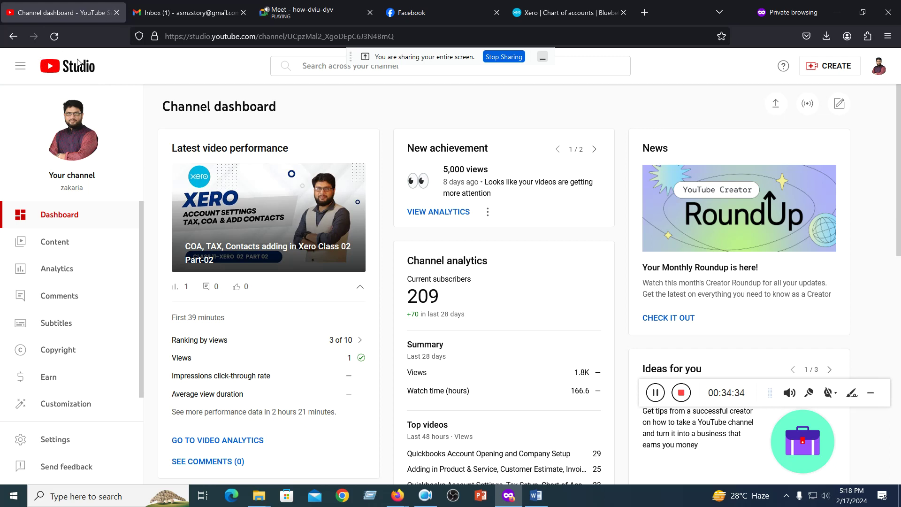
# - Close the YouTube Studio tab and load youtube.com in a new private tab
pyautogui.click(117, 12)
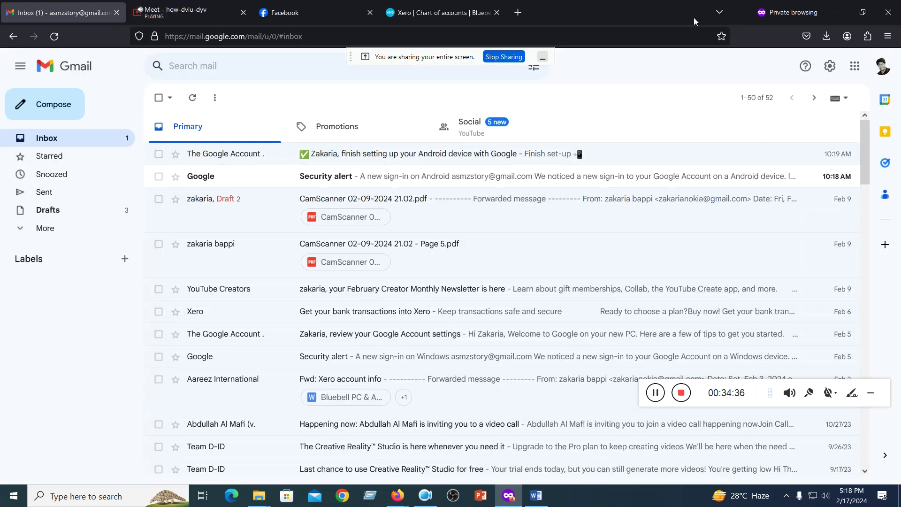
pyautogui.click(517, 8)
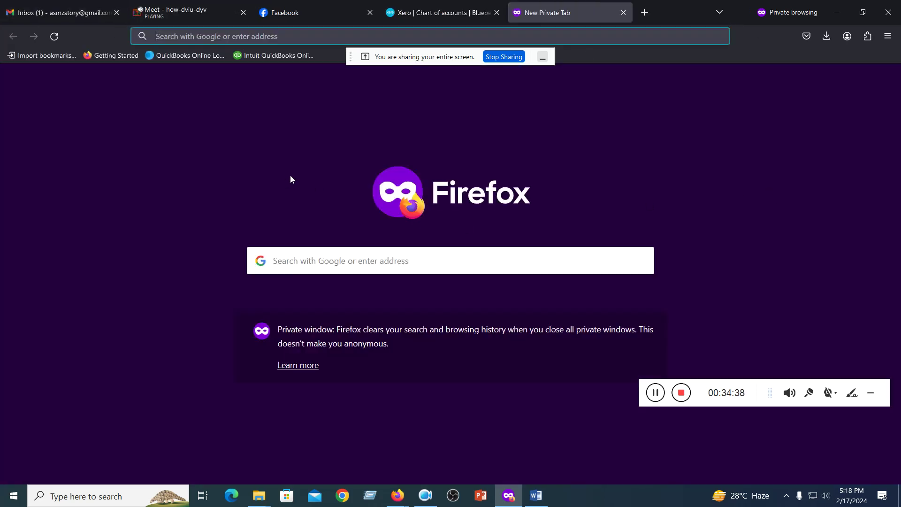
pyautogui.click(202, 37)
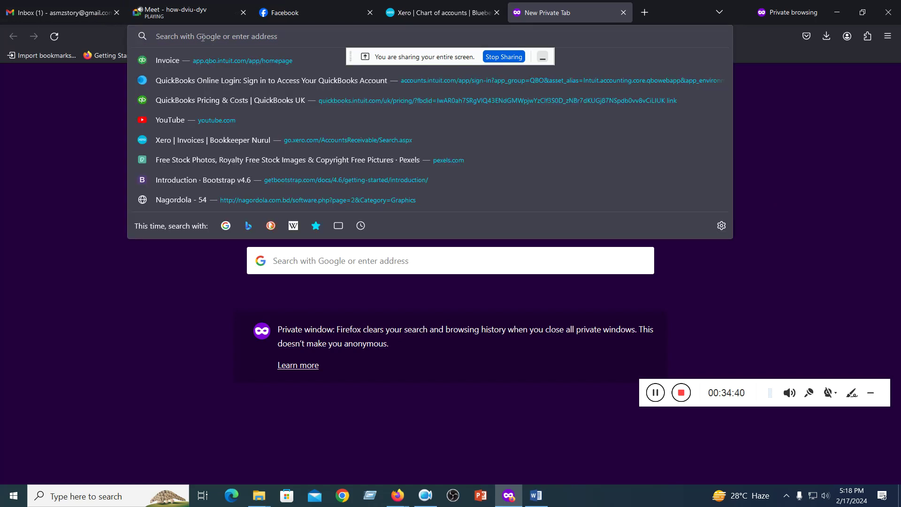
pyautogui.write('youtube')
pyautogui.click(242, 56)
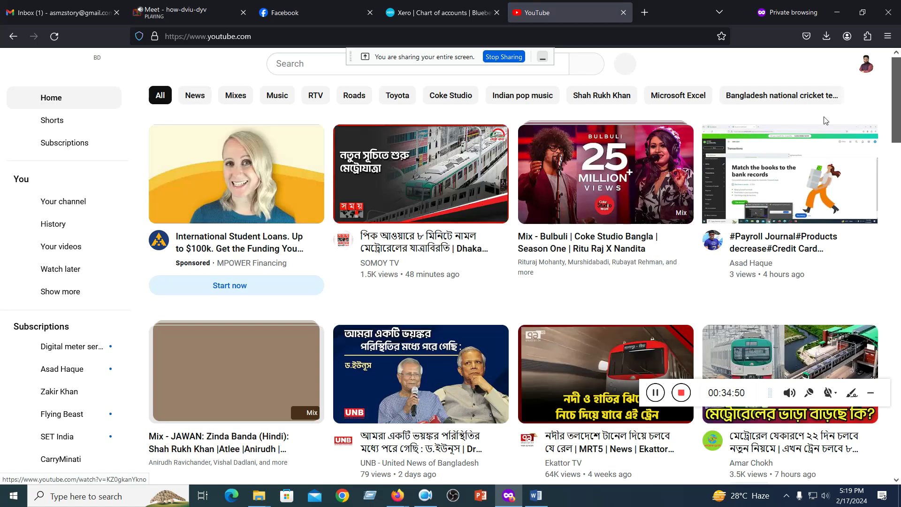
# - Go to your own channel and show its uploaded Videos list
pyautogui.click(869, 66)
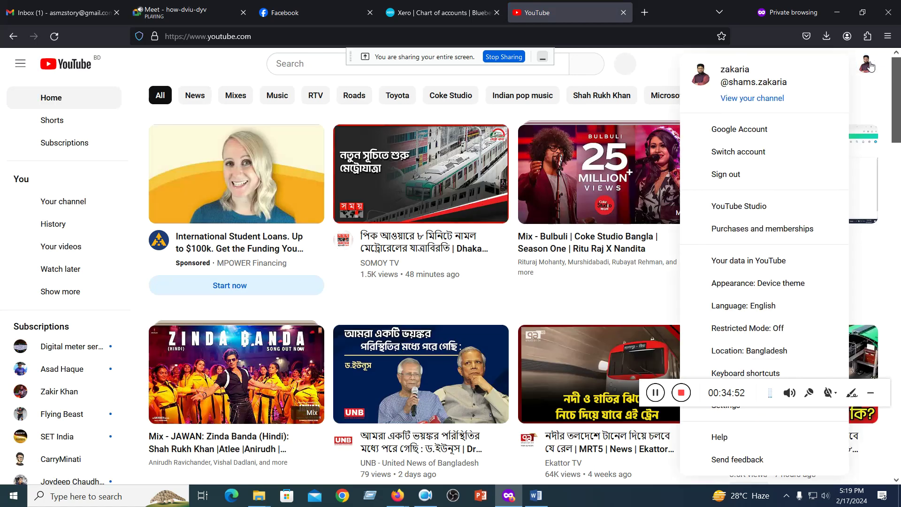
pyautogui.click(749, 99)
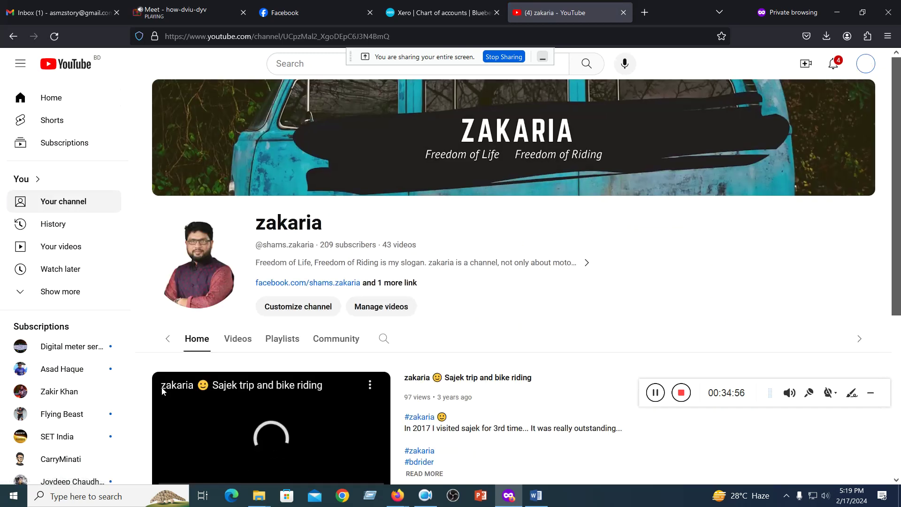
pyautogui.click(206, 339)
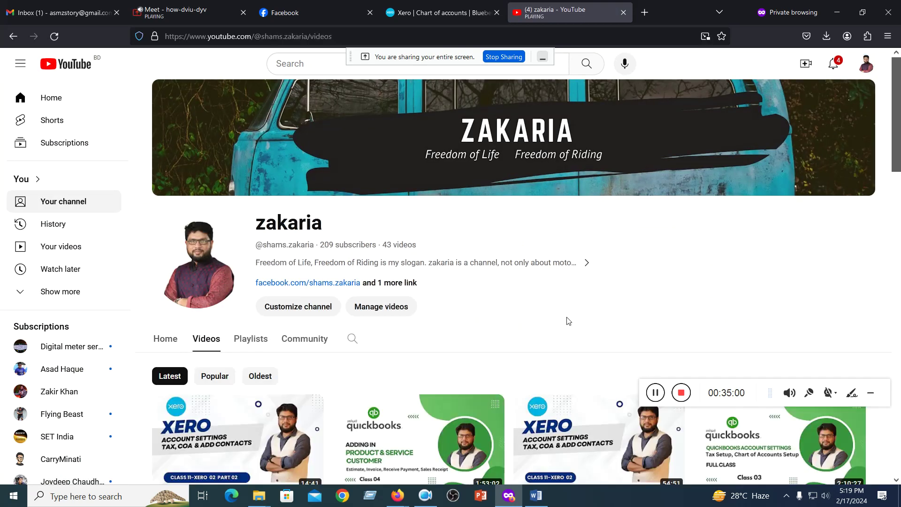
pyautogui.scroll(-5, 557, 316)
pyautogui.scroll(5, 550, 312)
pyautogui.scroll(-2, 551, 313)
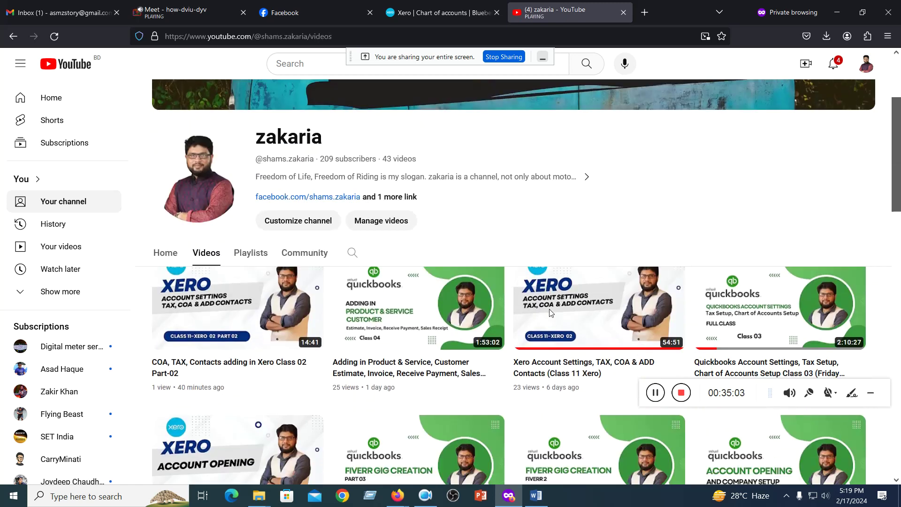
pyautogui.scroll(-2, 550, 313)
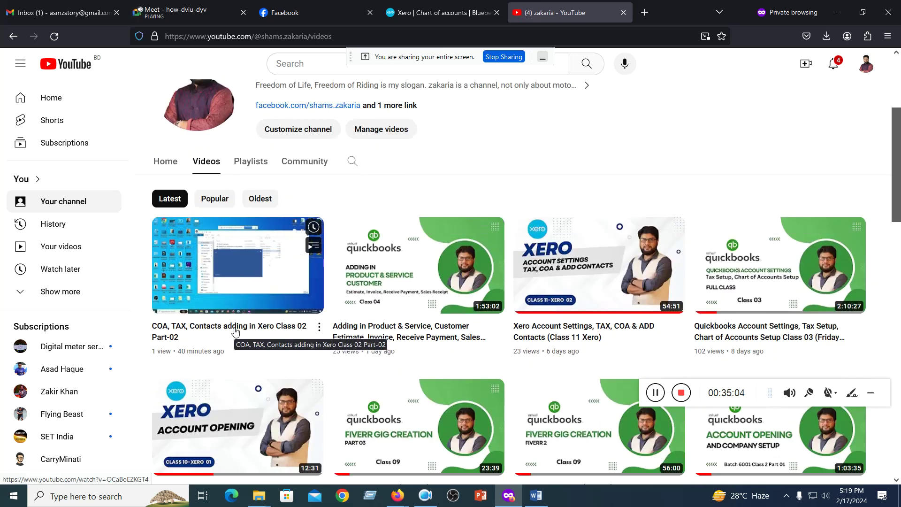
# - Open and pause 'COA, TAX, Contacts adding in Xero Class 02 Part-02' and copy its URL
pyautogui.click(236, 331)
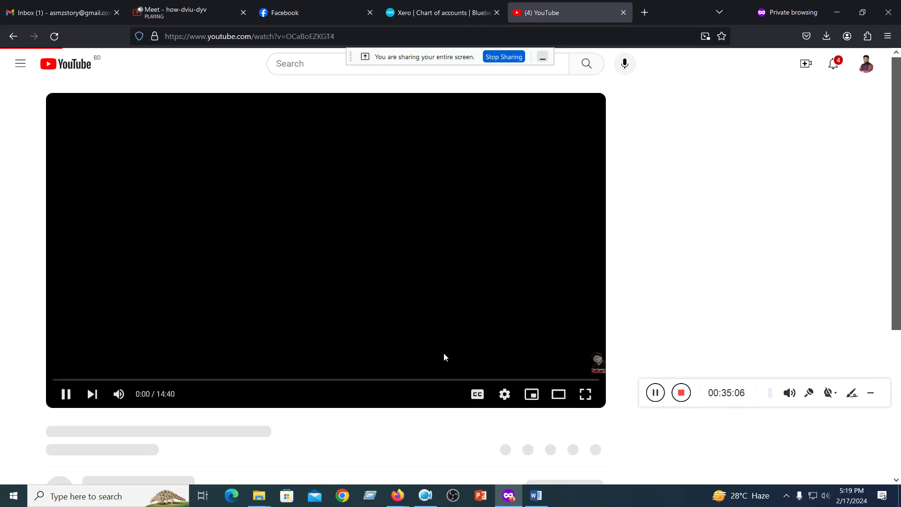
pyautogui.click(65, 400)
pyautogui.click(319, 36)
pyautogui.hotkey('ctrl', 'c')
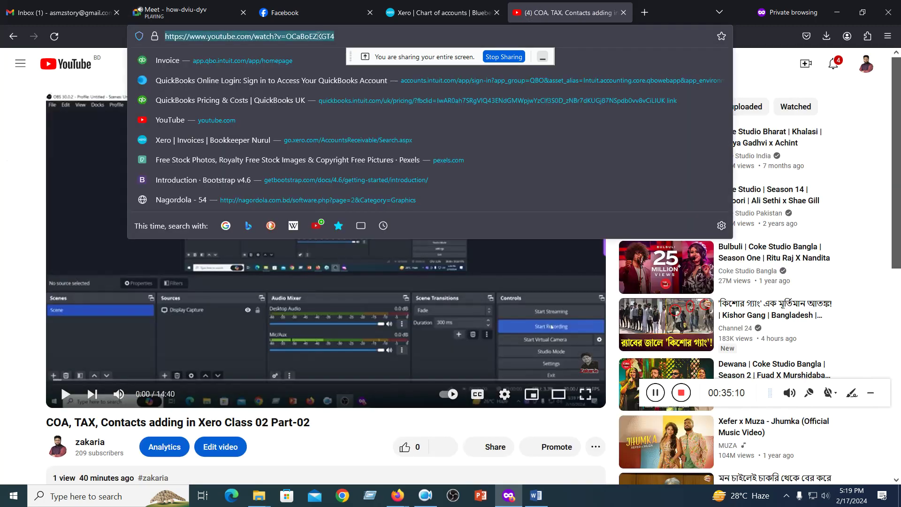
pyautogui.click(300, 13)
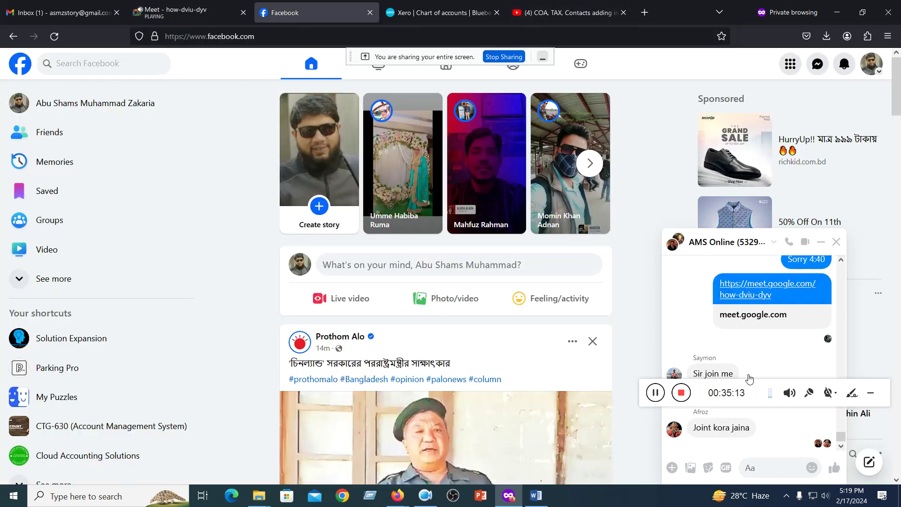
# - Paste and send the video link in the open Messenger group chat
pyautogui.click(756, 468)
pyautogui.hotkey('ctrl', 'v')
pyautogui.click(834, 468)
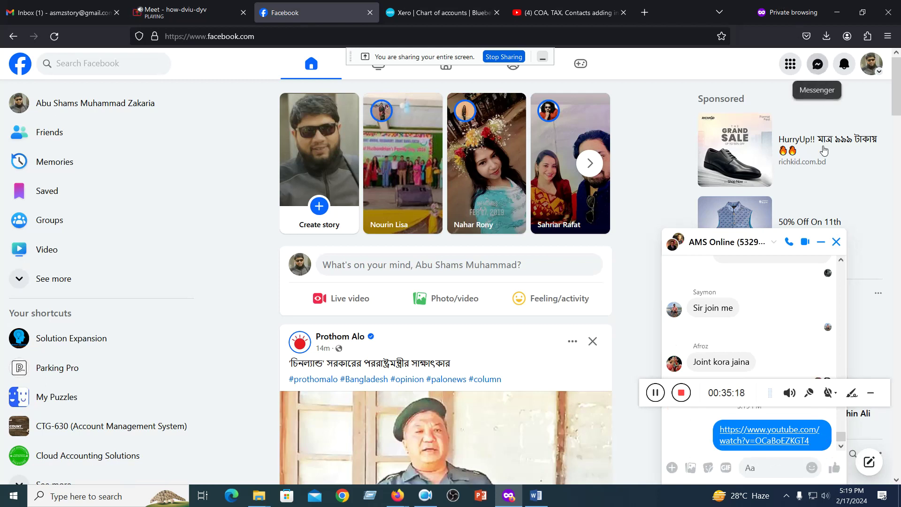
# - Send the video link to the AMS 5329 group chat, then close that chat
pyautogui.click(818, 64)
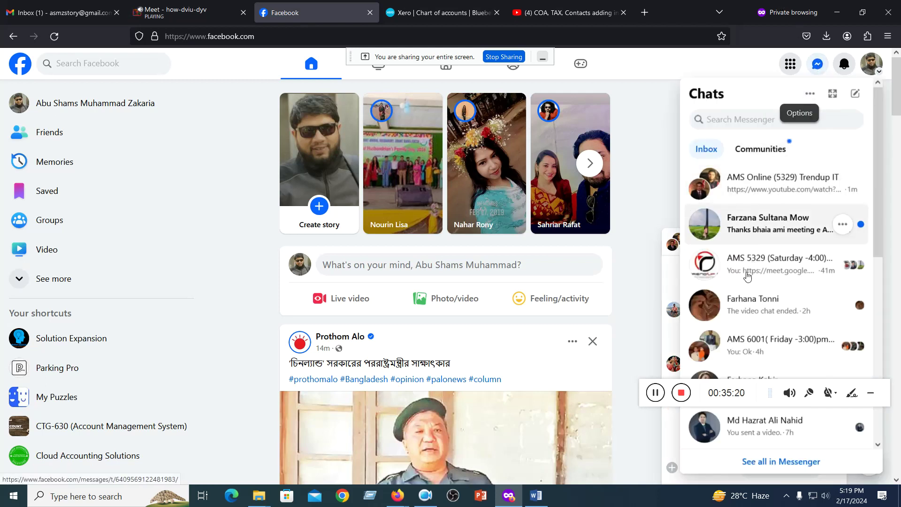
pyautogui.click(747, 272)
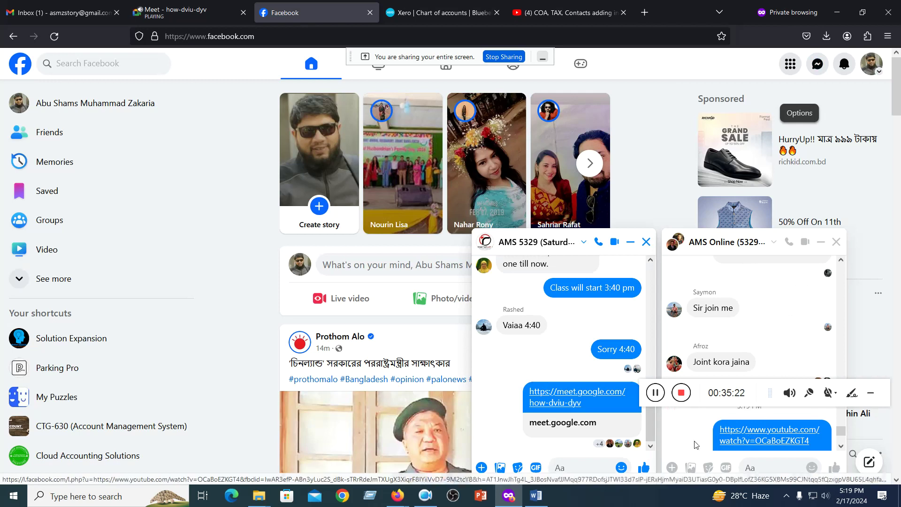
pyautogui.hotkey('ctrl', 'v')
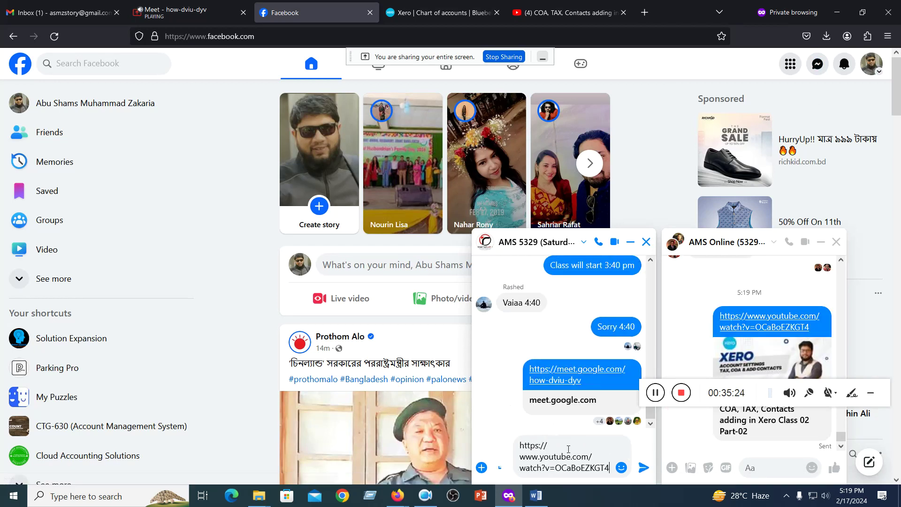
pyautogui.click(644, 468)
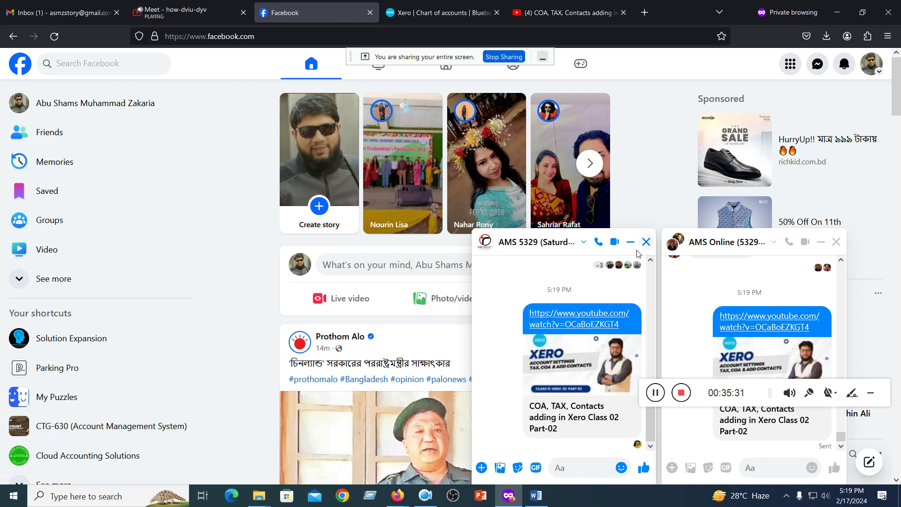
pyautogui.click(646, 242)
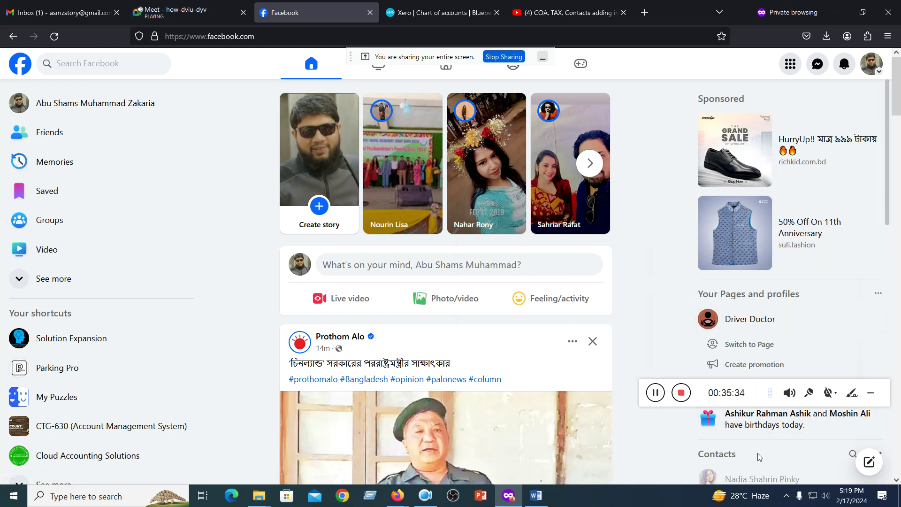
# - Check the Google Meet meeting, then return to the Xero Chart of accounts page
pyautogui.click(207, 11)
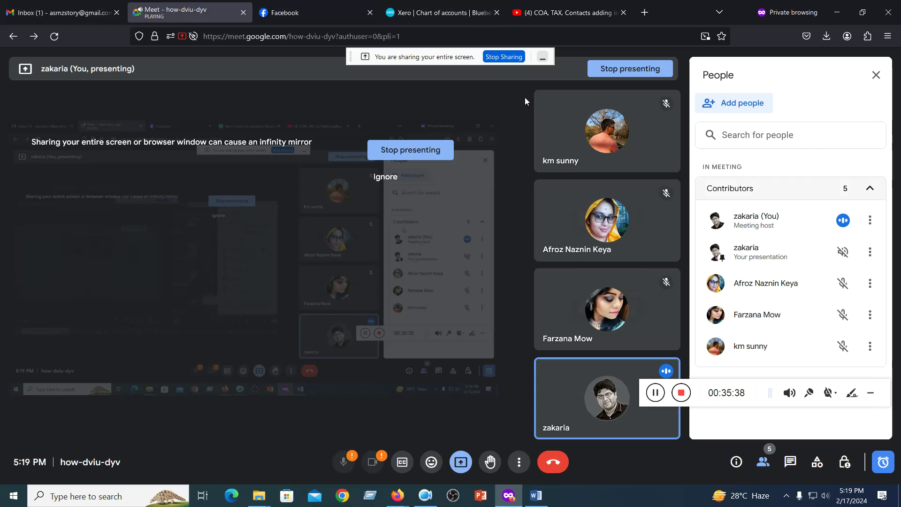
pyautogui.click(348, 12)
pyautogui.click(402, 8)
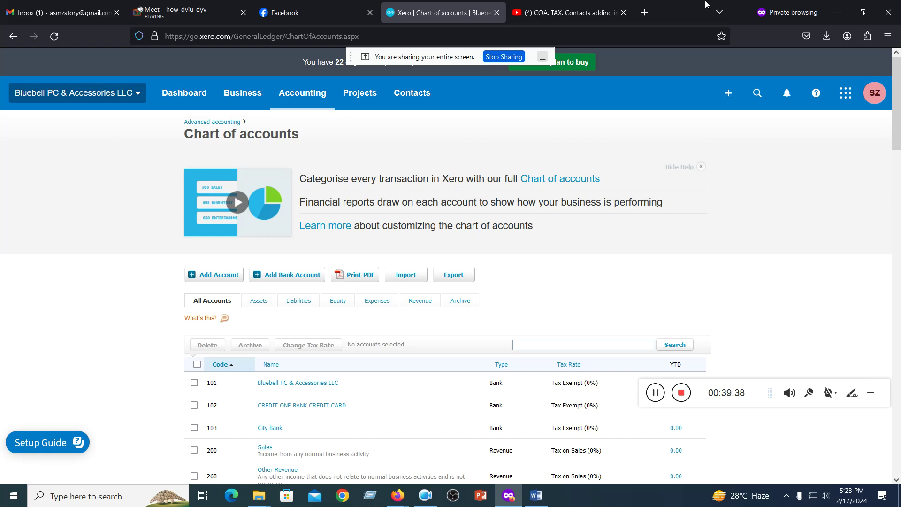
# - From the Gmail inbox, launch Google Drive in a new tab via the apps launcher
pyautogui.click(66, 15)
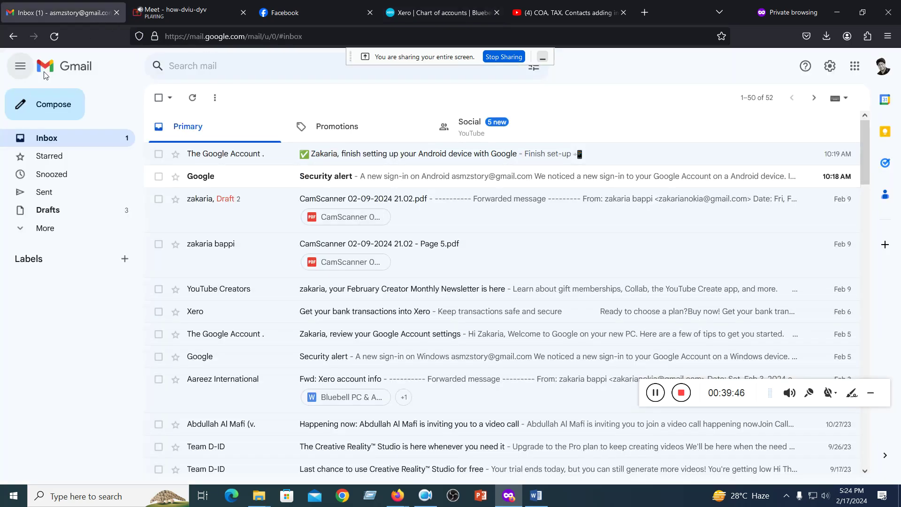
pyautogui.click(855, 66)
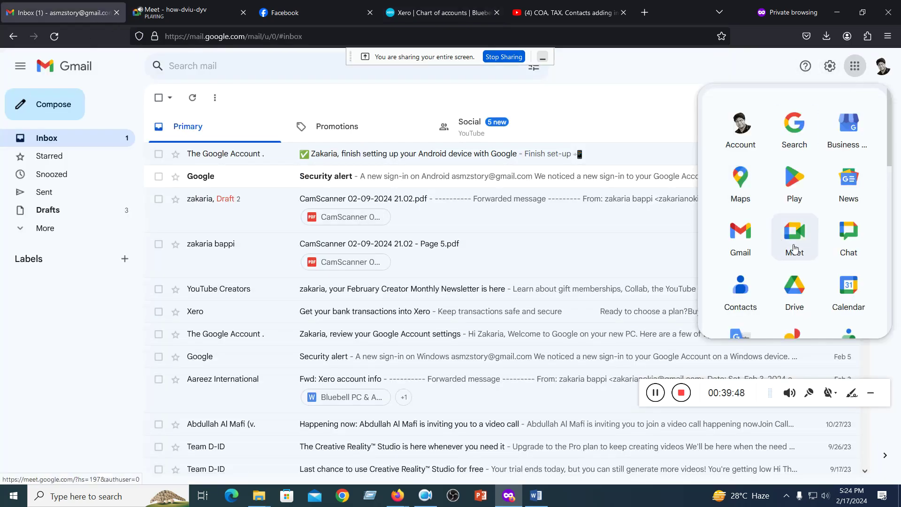
pyautogui.click(788, 290)
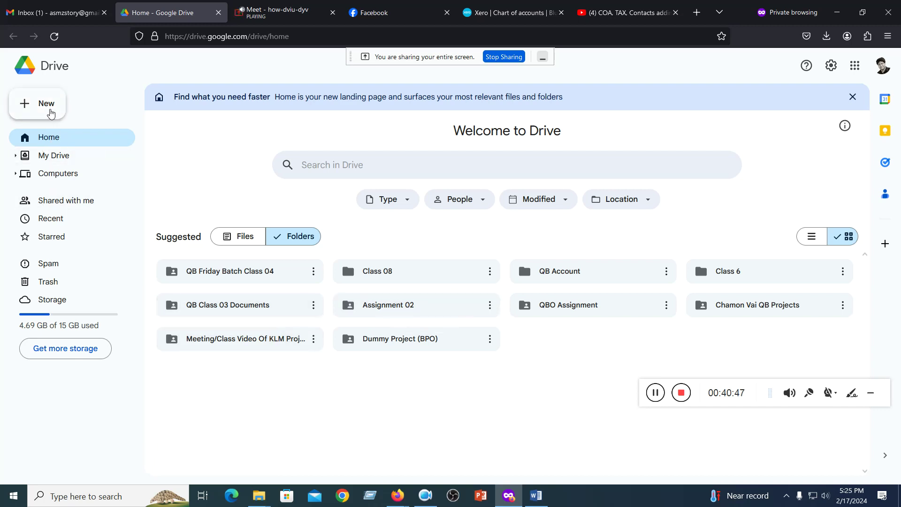
# - On Drive Home, box-select the eight files in the top two rows of Suggested files
pyautogui.click(48, 155)
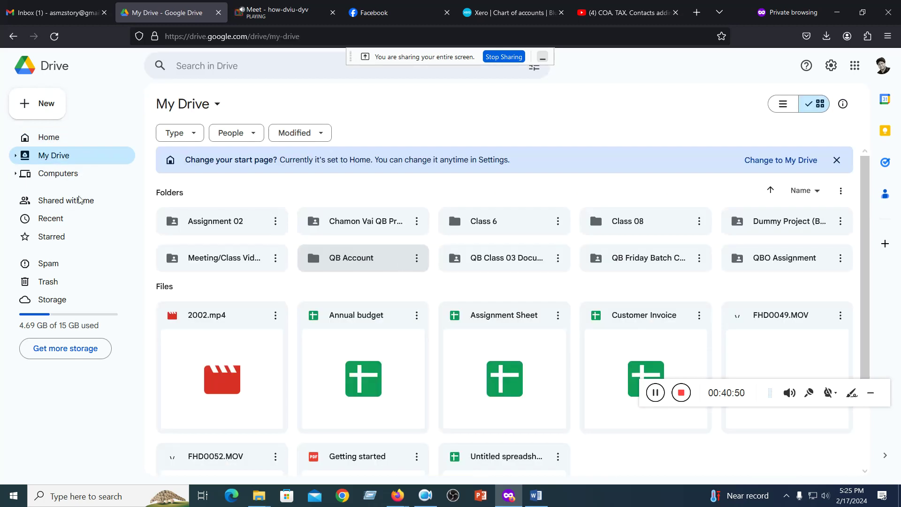
pyautogui.click(51, 136)
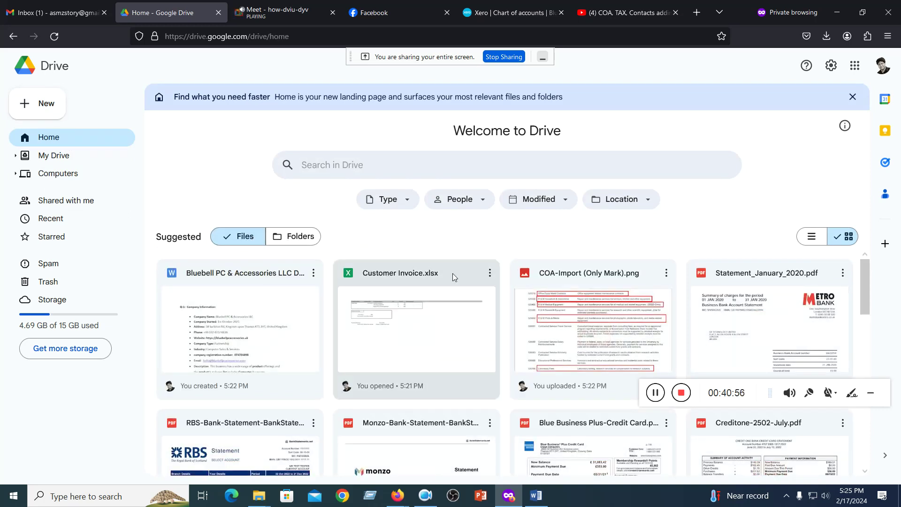
pyautogui.scroll(-1, 452, 273)
pyautogui.scroll(1, 396, 311)
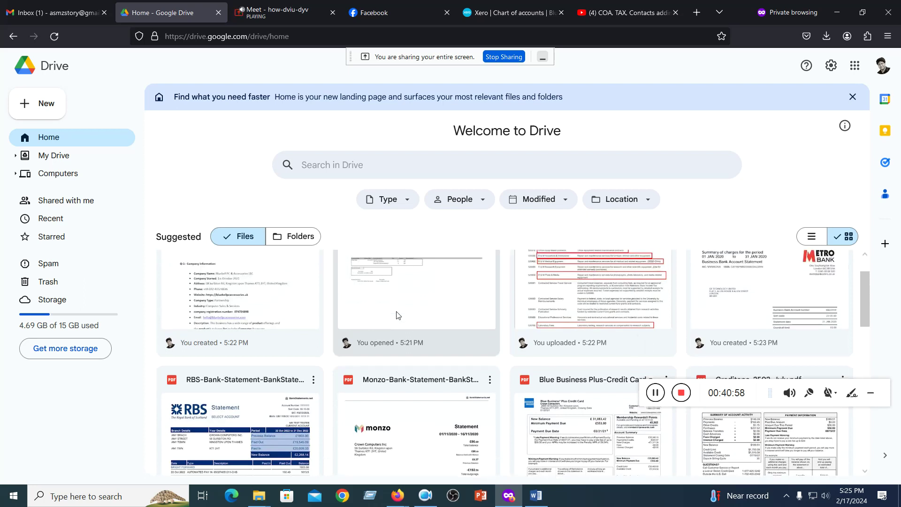
pyautogui.scroll(-6, 397, 314)
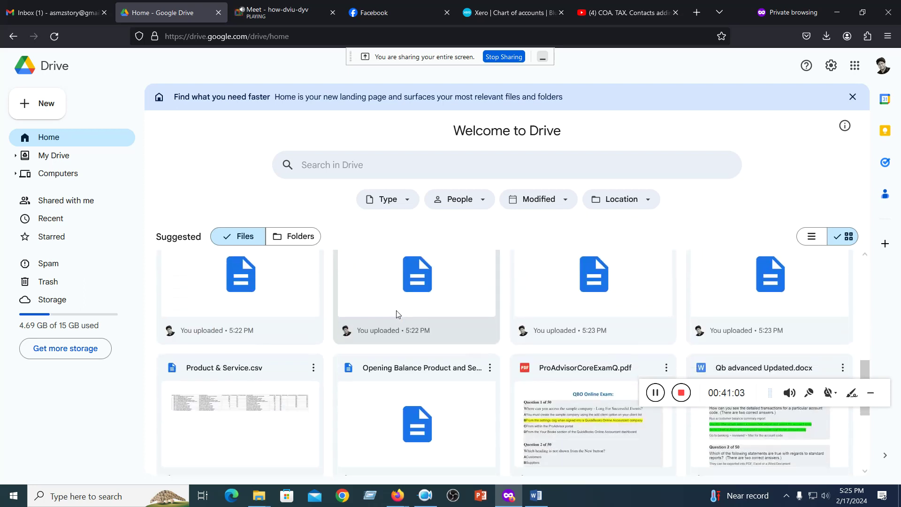
pyautogui.scroll(-3, 396, 313)
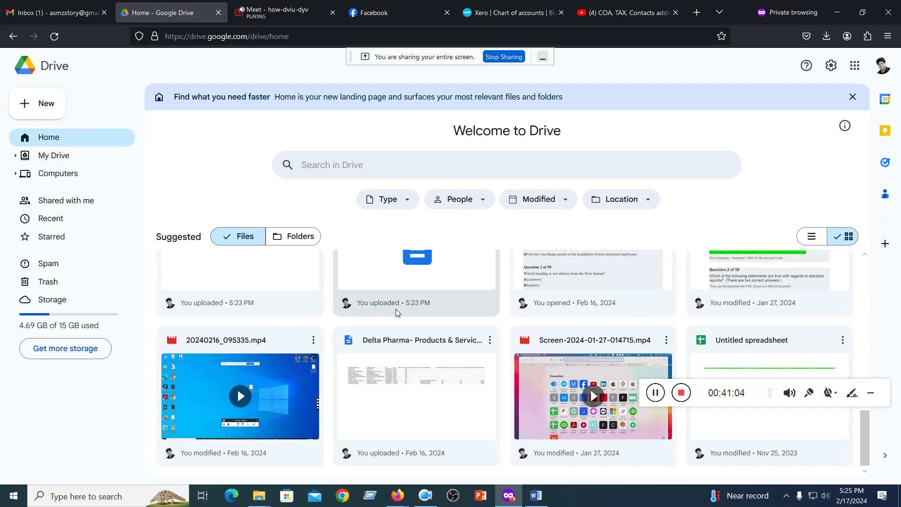
pyautogui.scroll(10, 396, 309)
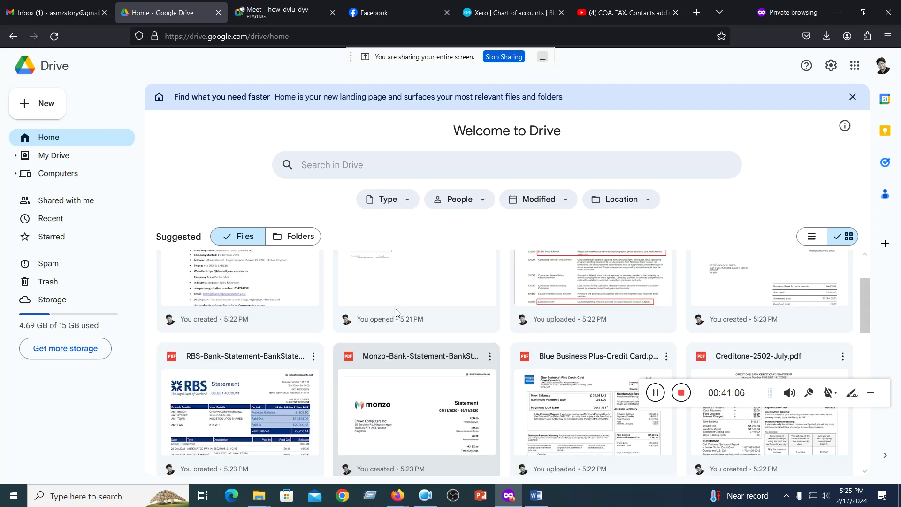
pyautogui.scroll(2, 396, 312)
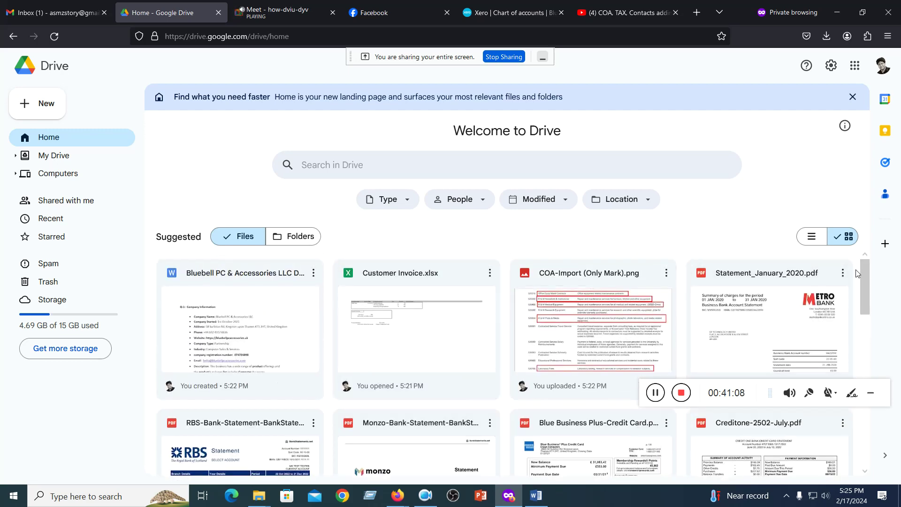
pyautogui.moveTo(857, 273); pyautogui.dragTo(214, 471)
# - Download the eight selected files as one zip through More actions > Download
pyautogui.scroll(-3, 264, 406)
pyautogui.scroll(-2, 264, 406)
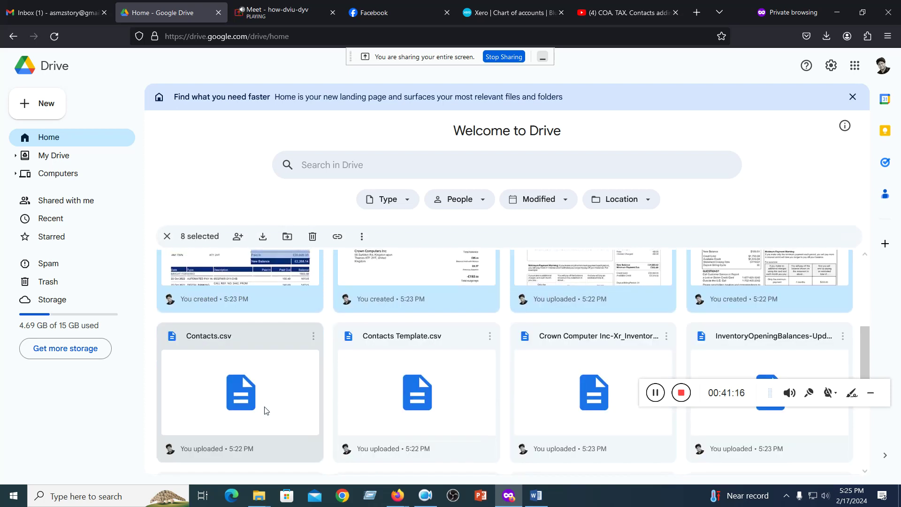
pyautogui.scroll(5, 265, 411)
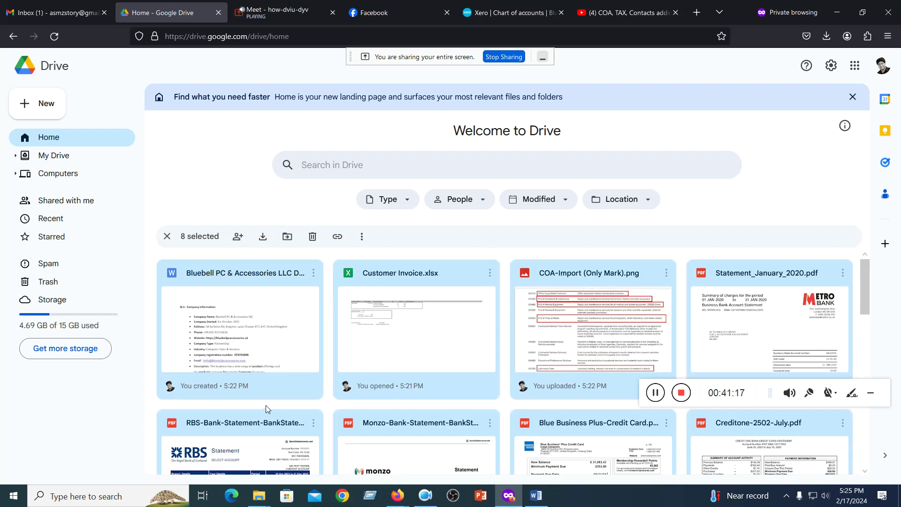
pyautogui.click(362, 237)
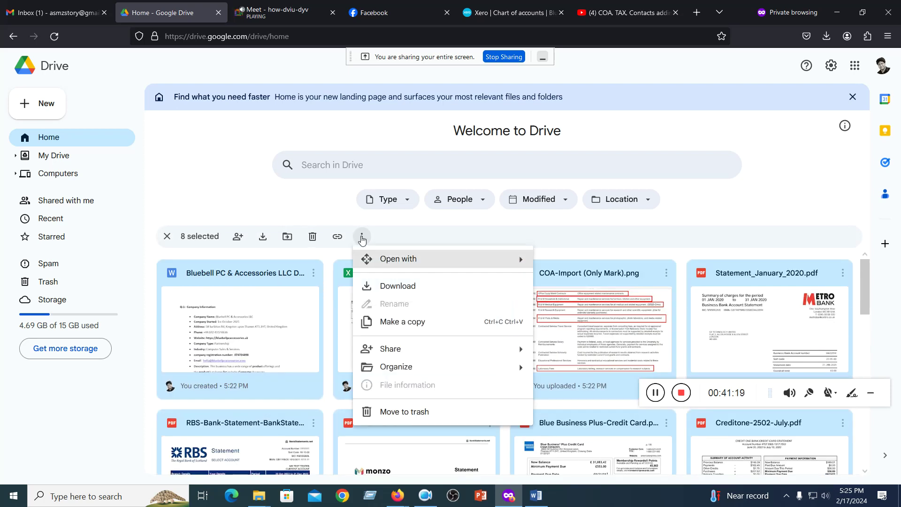
pyautogui.click(398, 287)
pyautogui.scroll(-3, 397, 289)
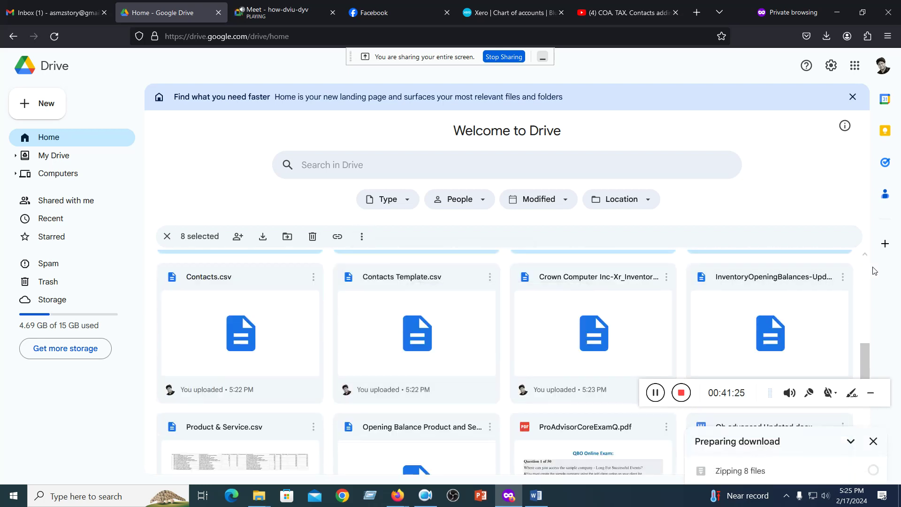
pyautogui.scroll(3, 745, 295)
pyautogui.scroll(-7, 708, 300)
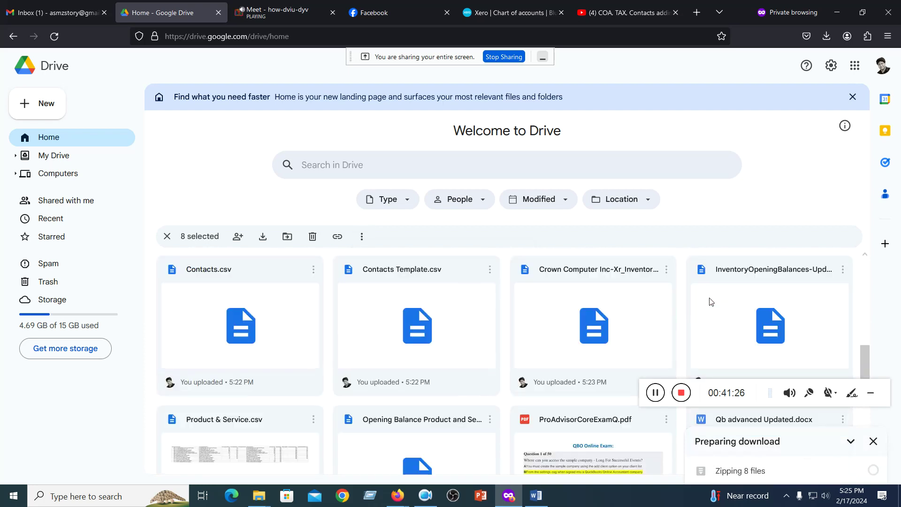
pyautogui.scroll(4, 708, 300)
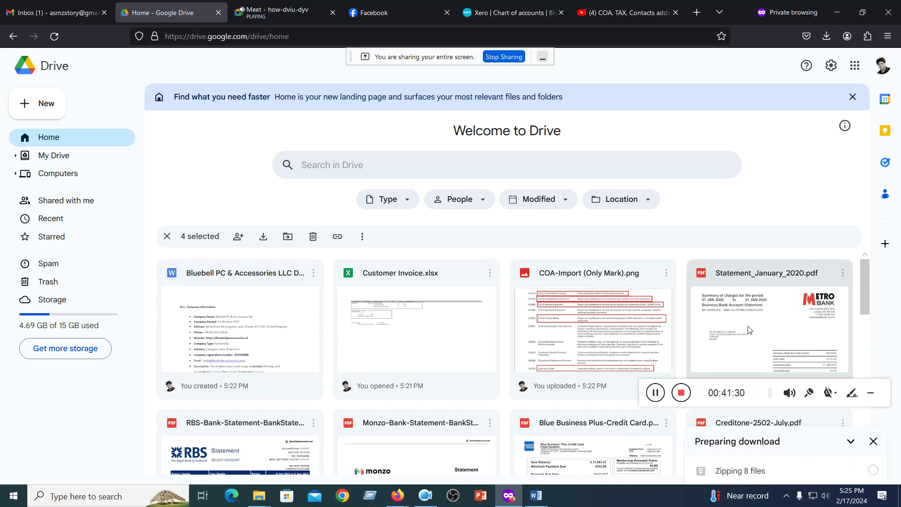
pyautogui.scroll(-3, 760, 329)
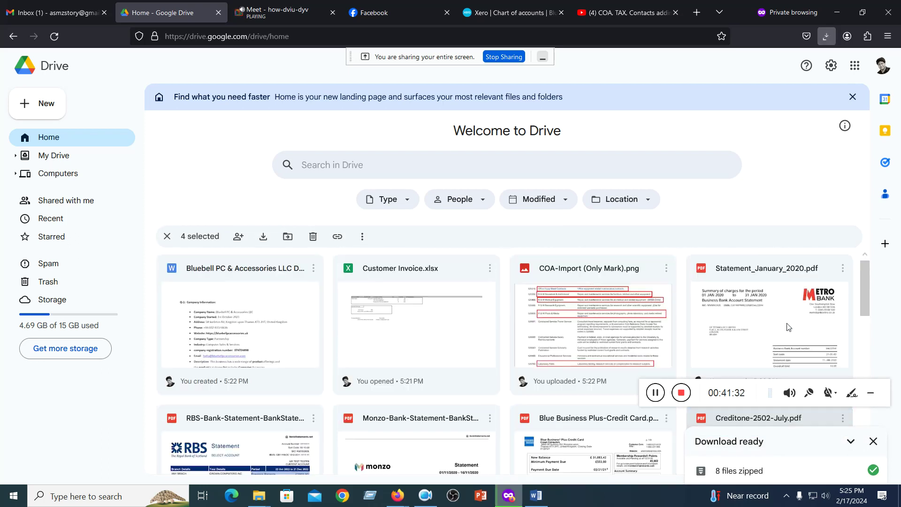
pyautogui.scroll(3, 779, 327)
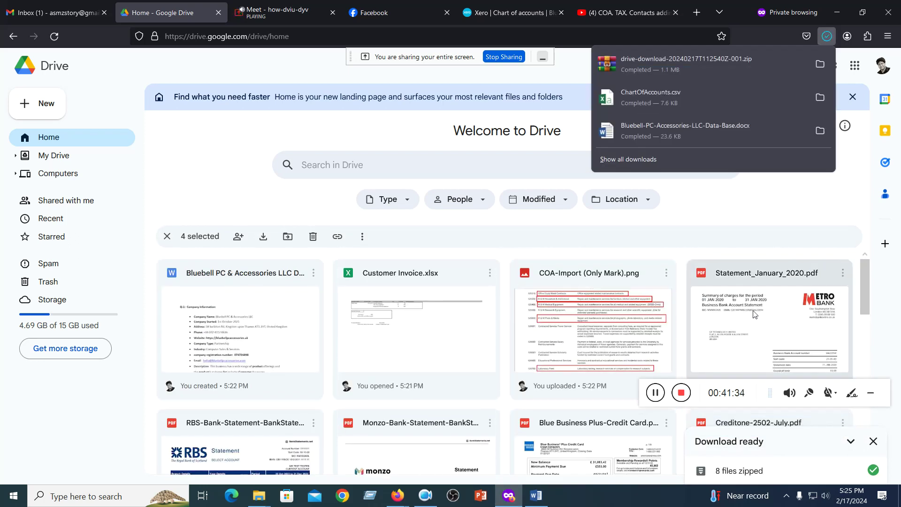
# - Select six files including Contacts.csv and Contacts Template.csv and download them as a zip
pyautogui.moveTo(861, 301); pyautogui.dragTo(857, 407)
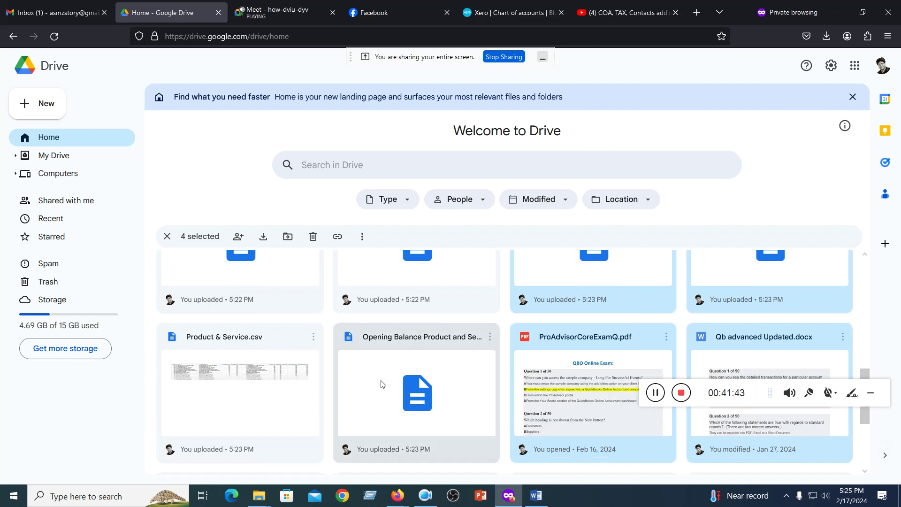
pyautogui.scroll(5, 385, 385)
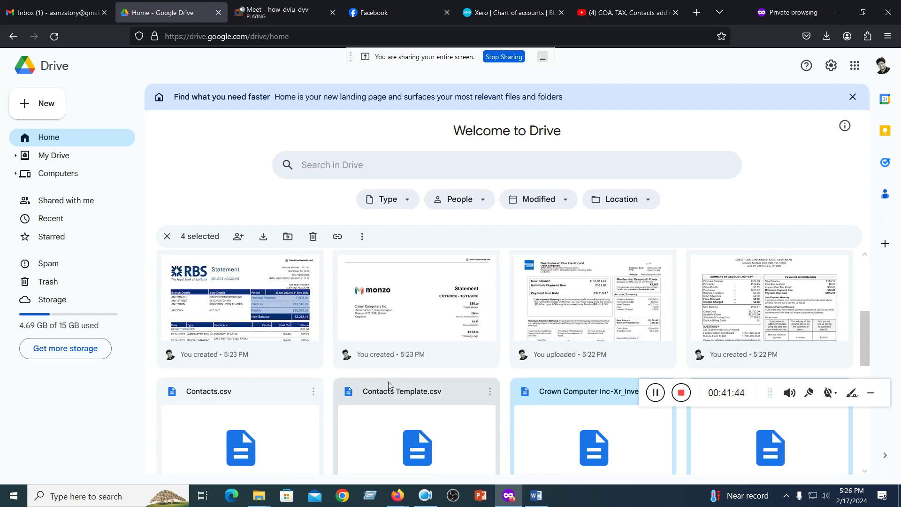
pyautogui.scroll(-2, 389, 384)
pyautogui.keyDown('ctrl'); pyautogui.click(272, 362); pyautogui.keyUp('ctrl')
pyautogui.keyDown('ctrl'); pyautogui.click(362, 336); pyautogui.keyUp('ctrl')
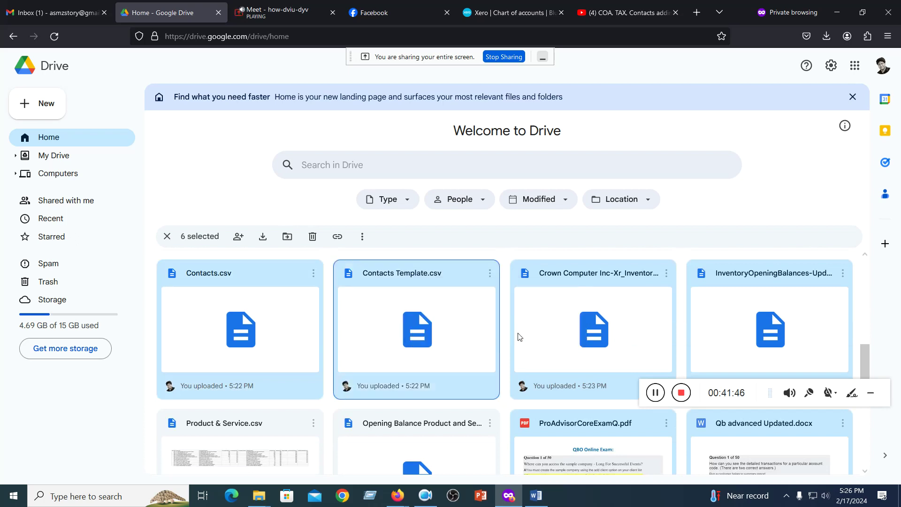
pyautogui.keyDown('ctrl'); pyautogui.click(587, 336); pyautogui.keyUp('ctrl')
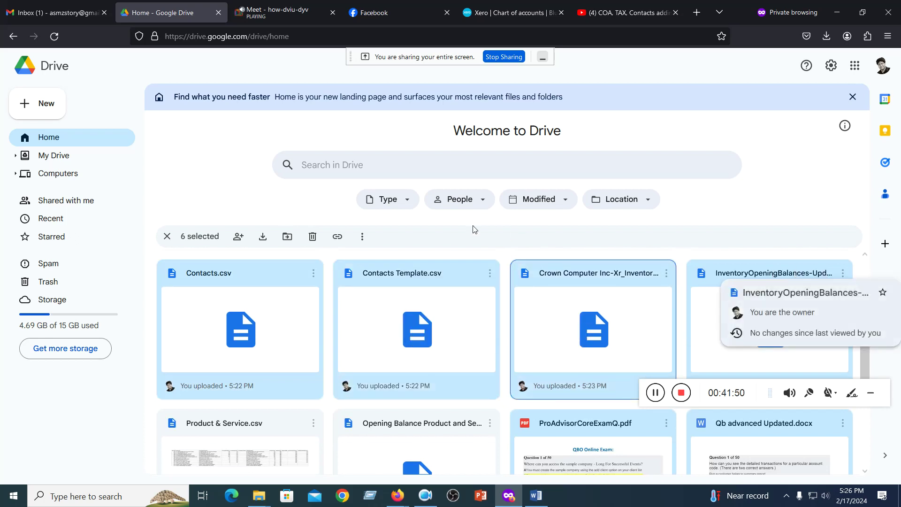
pyautogui.click(362, 236)
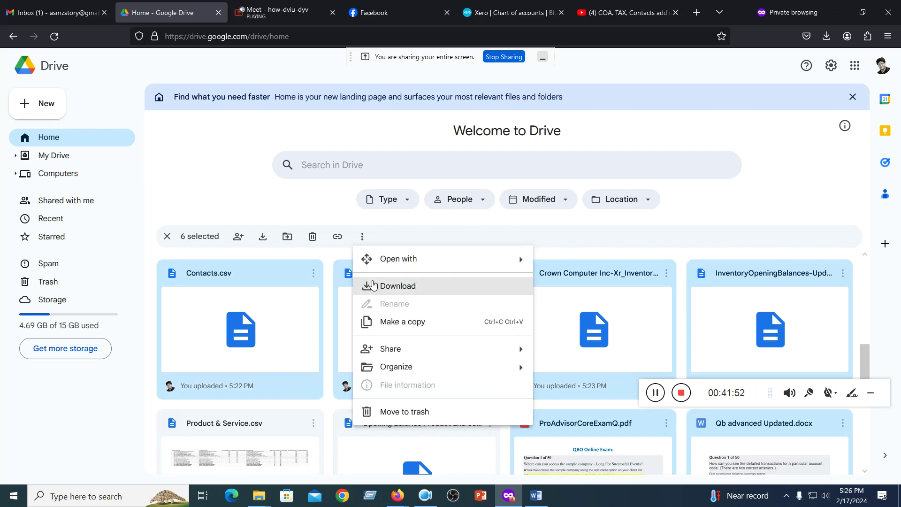
pyautogui.click(373, 284)
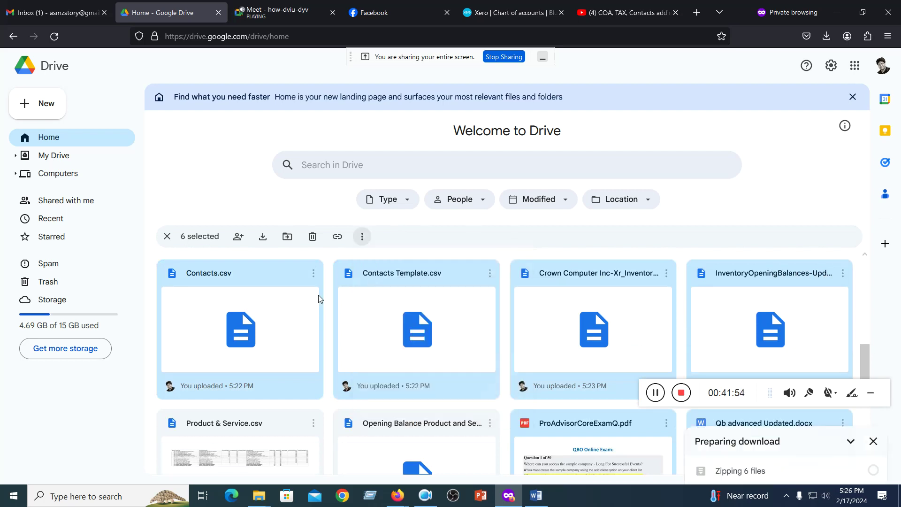
# - Open the Downloads folder in File Explorer and open the newest drive-download zip
pyautogui.click(838, 12)
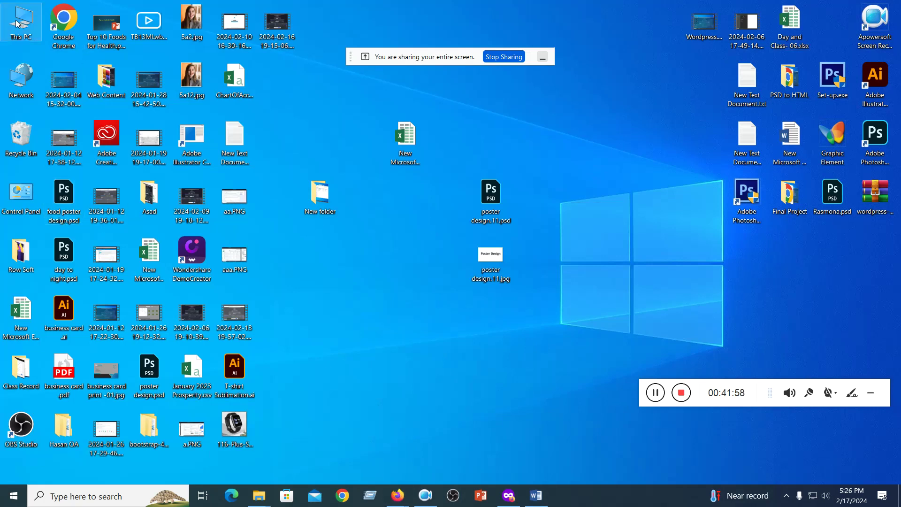
pyautogui.doubleClick(17, 24)
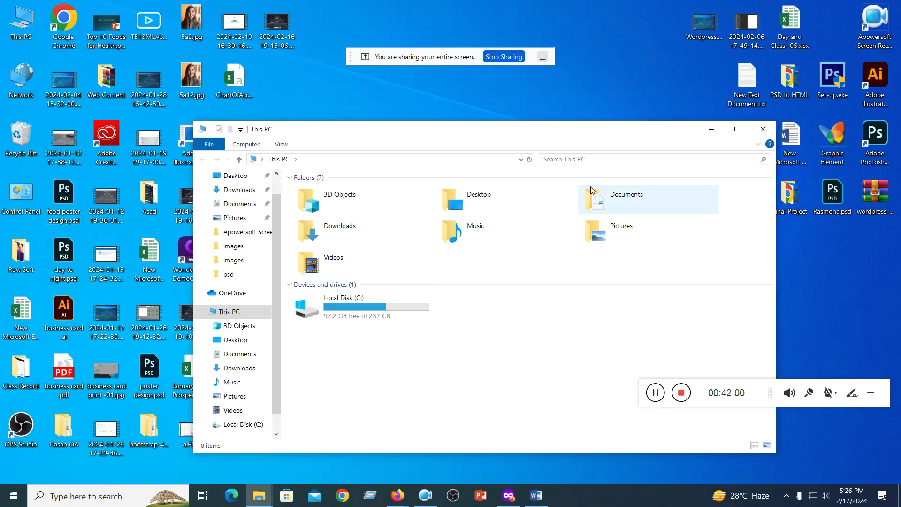
pyautogui.moveTo(604, 127); pyautogui.dragTo(603, 82)
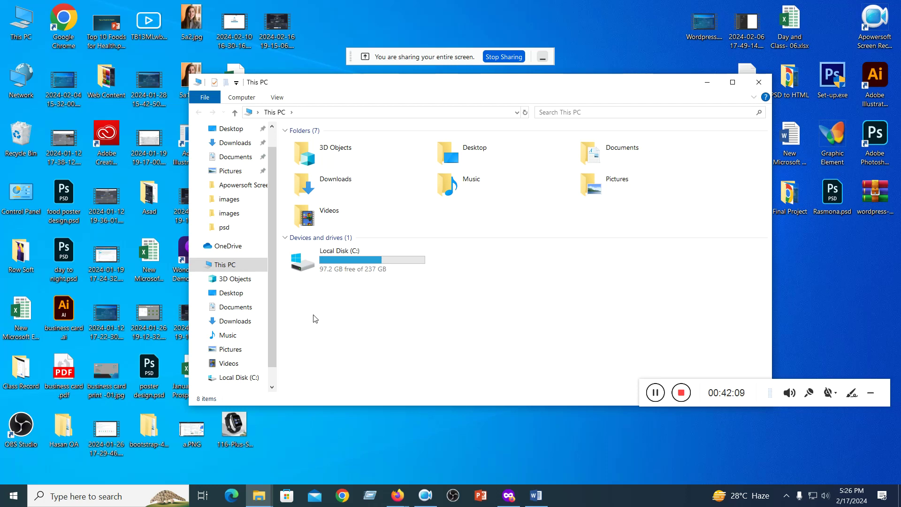
pyautogui.click(236, 141)
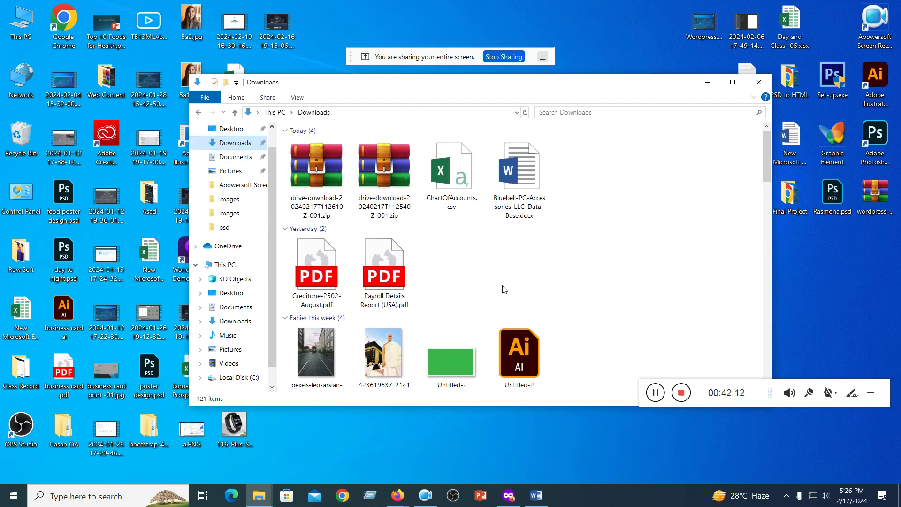
pyautogui.doubleClick(304, 160)
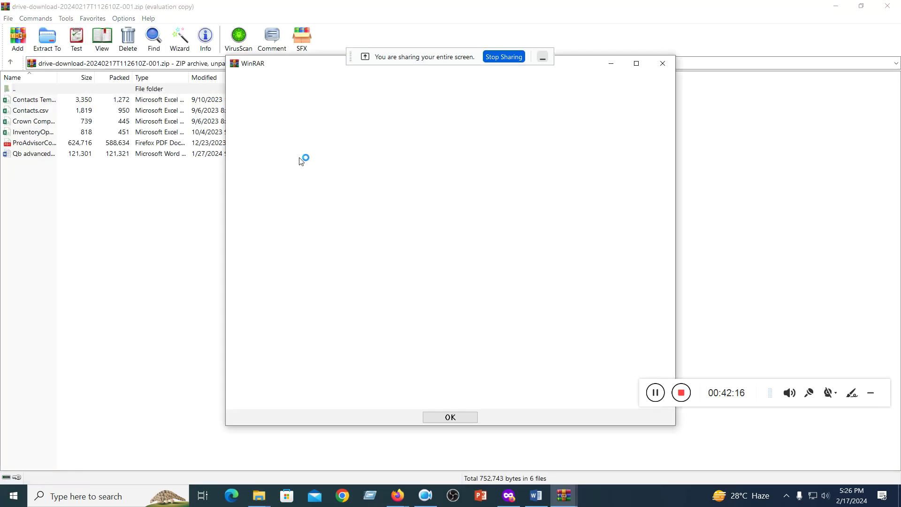
# - Dismiss the trial notice, select all six files in the archive, review their options, and close WinRAR
pyautogui.click(466, 418)
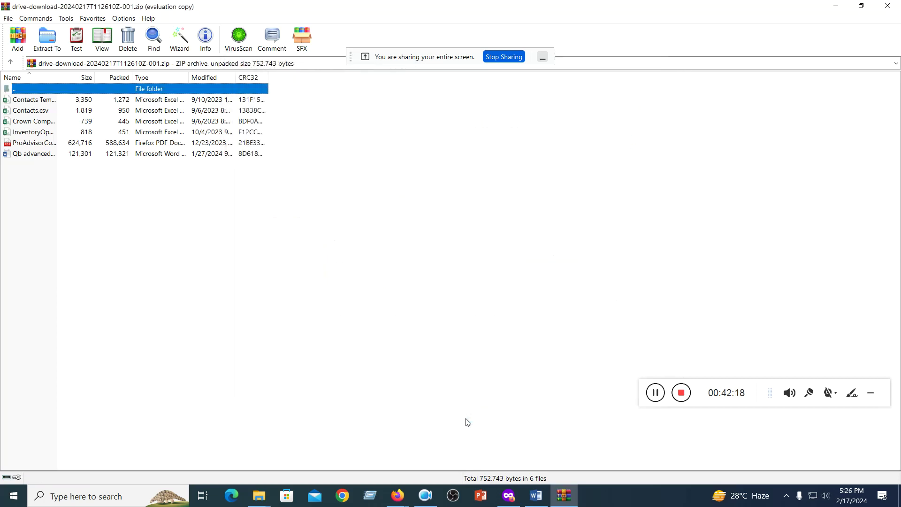
pyautogui.click(305, 211)
pyautogui.moveTo(302, 90); pyautogui.dragTo(135, 145)
pyautogui.click(208, 199)
pyautogui.moveTo(292, 95); pyautogui.dragTo(64, 157)
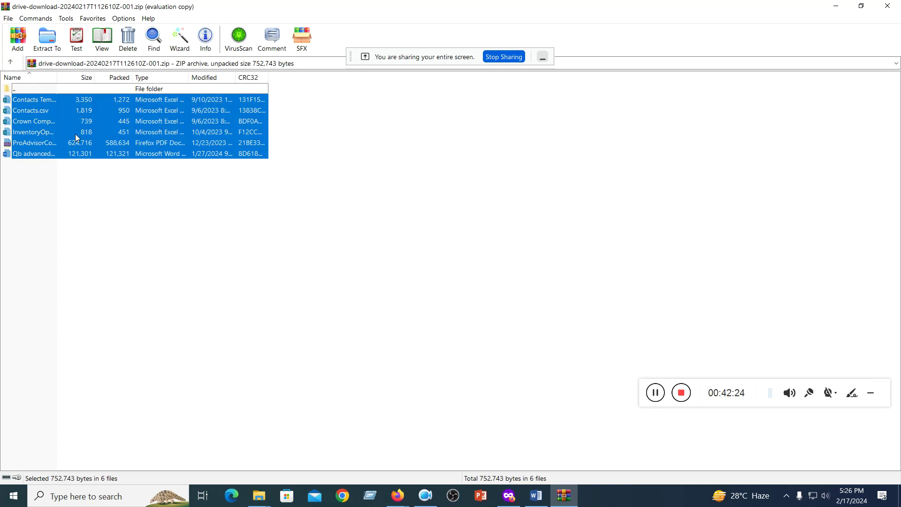
pyautogui.rightClick(126, 113)
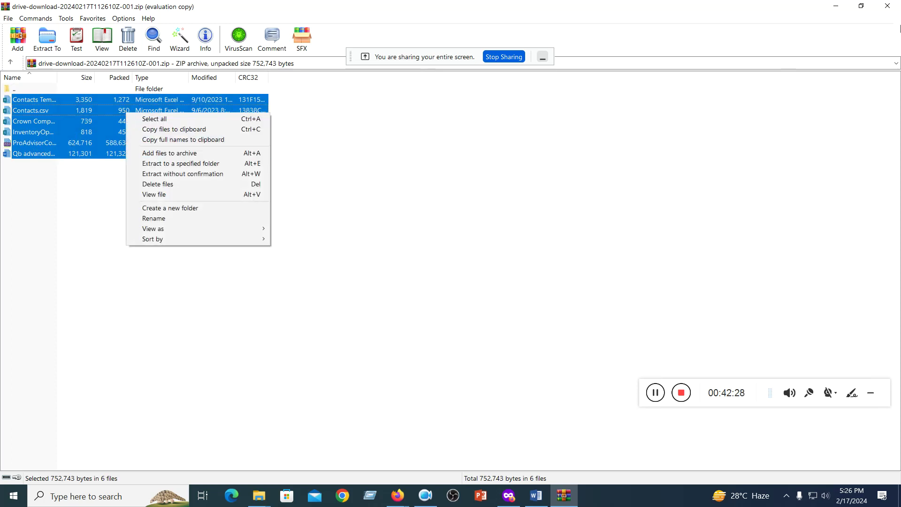
pyautogui.click(887, 9)
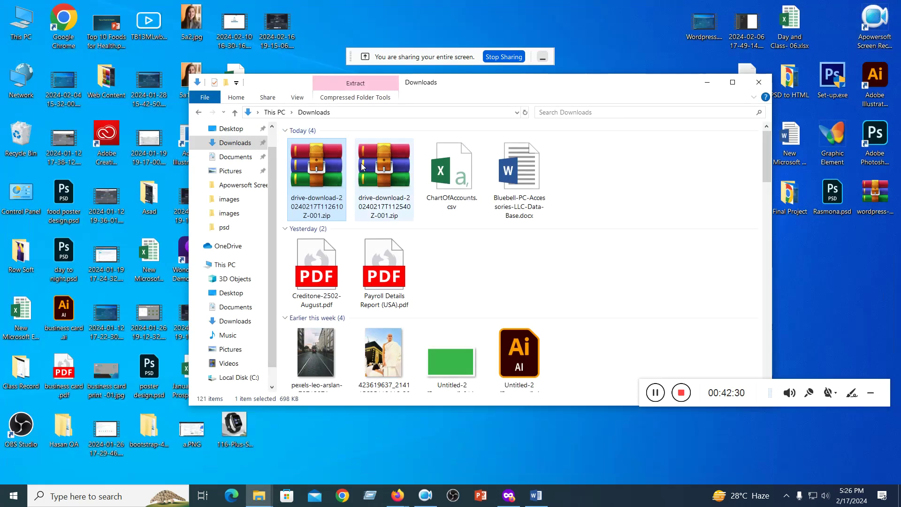
# - Extract both drive-download zips into Downloads, replacing all existing files
pyautogui.rightClick(311, 164)
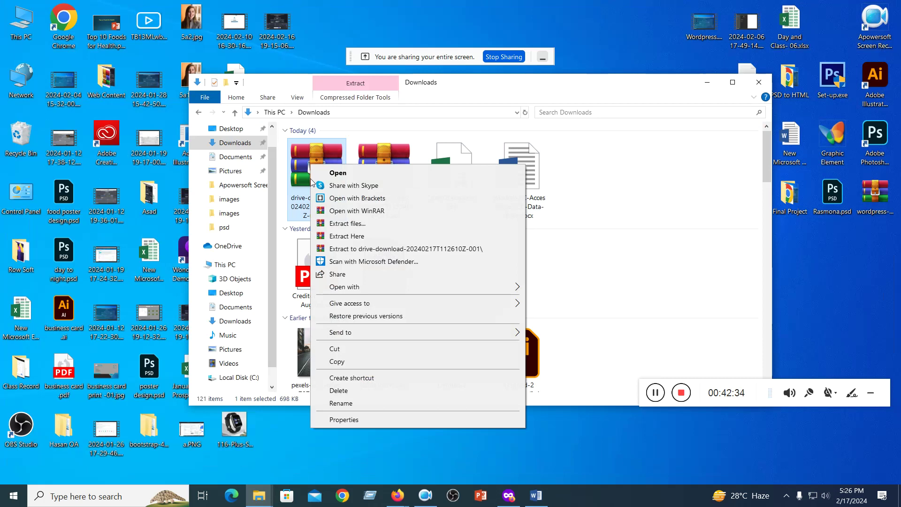
pyautogui.click(345, 237)
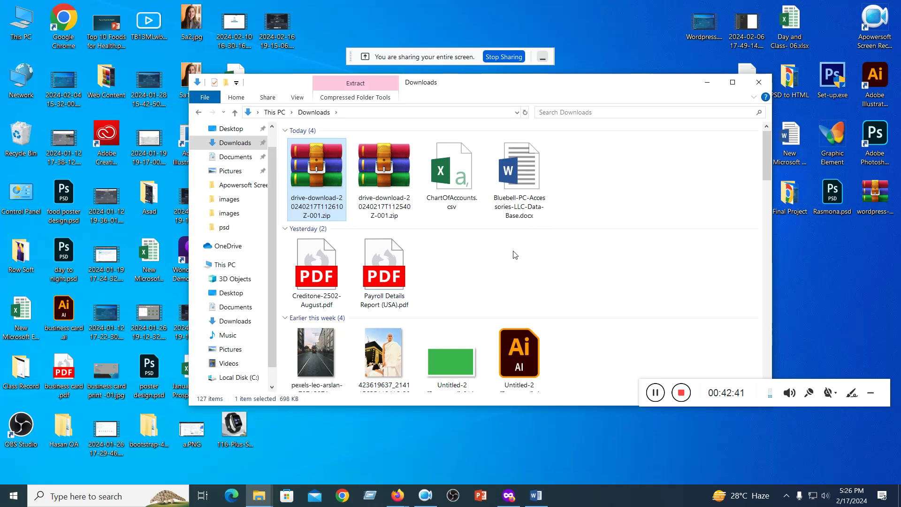
pyautogui.click(416, 233)
pyautogui.click(368, 162)
pyautogui.rightClick(369, 162)
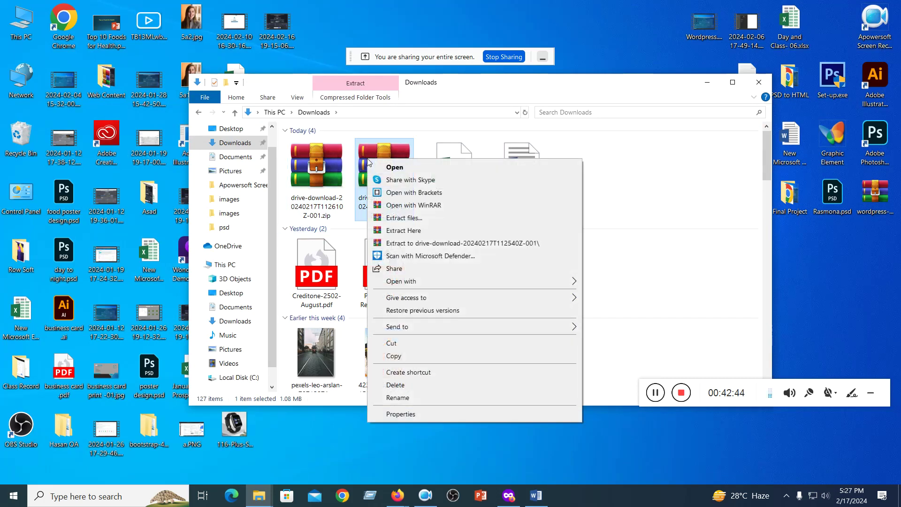
pyautogui.click(399, 231)
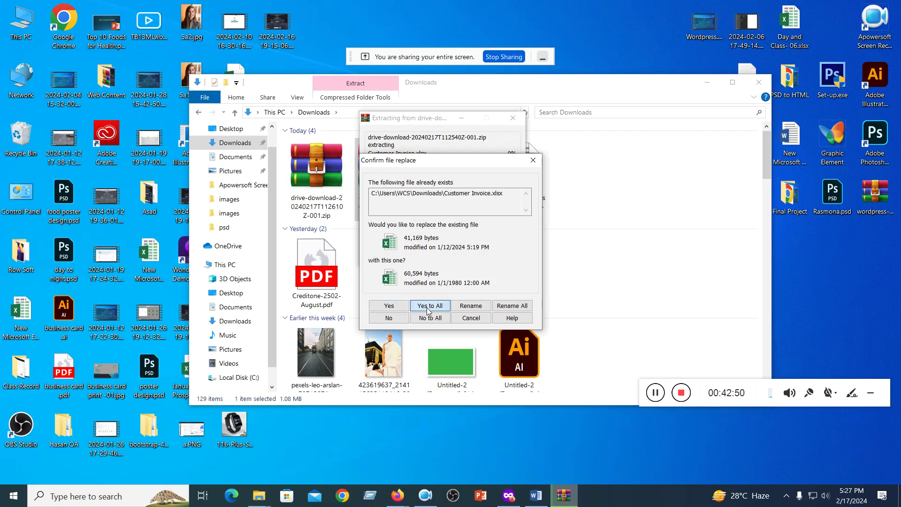
pyautogui.click(428, 305)
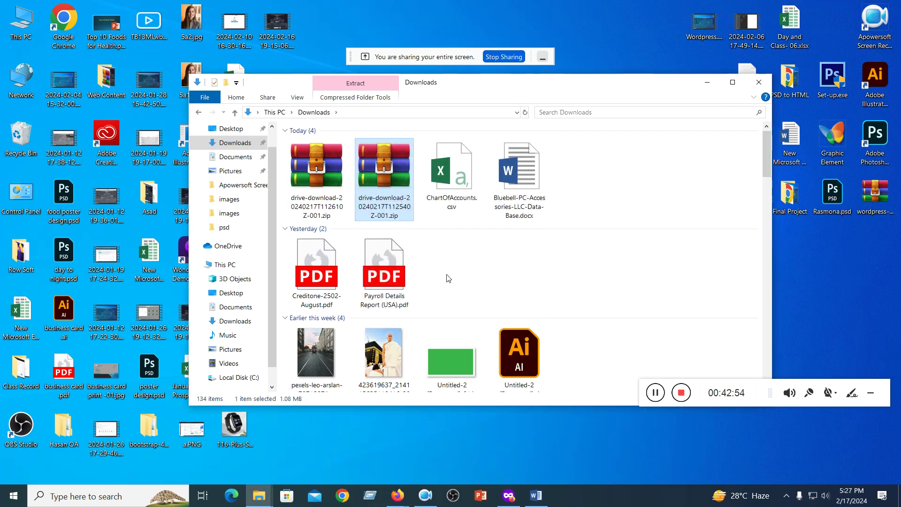
# - Scroll the Downloads list back to the Today group and clear the file selection
pyautogui.scroll(-8, 454, 258)
pyautogui.scroll(6, 454, 258)
pyautogui.scroll(2, 454, 261)
pyautogui.click(454, 261)
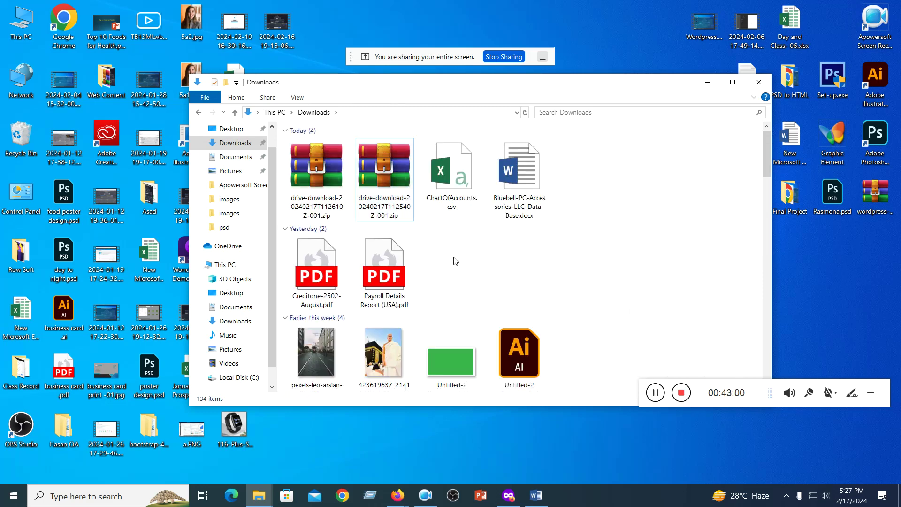
pyautogui.scroll(-6, 454, 261)
pyautogui.scroll(6, 454, 261)
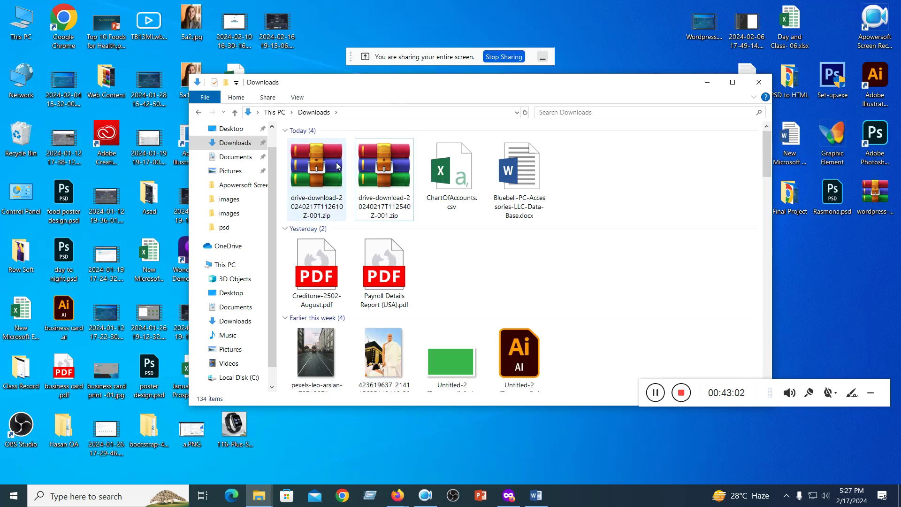
# - Extract the first drive-download zip to C:\Users\WCS\Desktop
pyautogui.click(316, 162)
pyautogui.rightClick(318, 162)
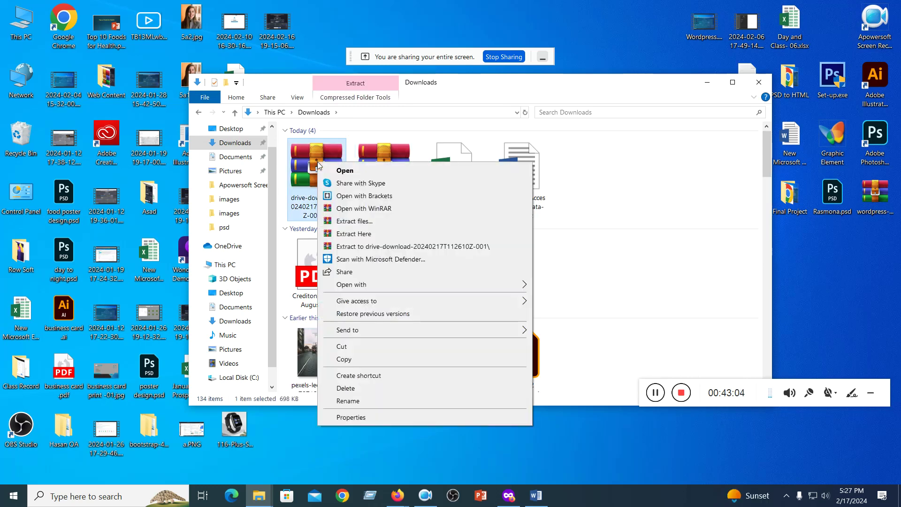
pyautogui.click(341, 221)
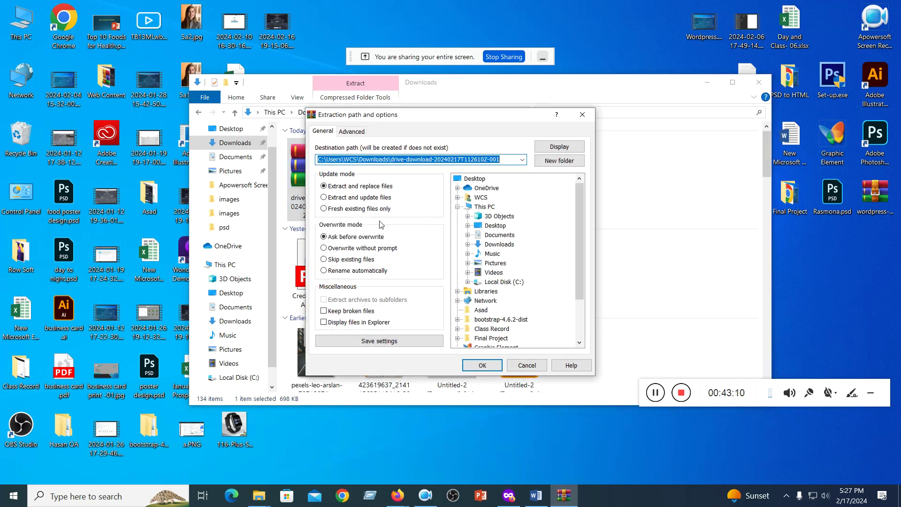
pyautogui.click(491, 227)
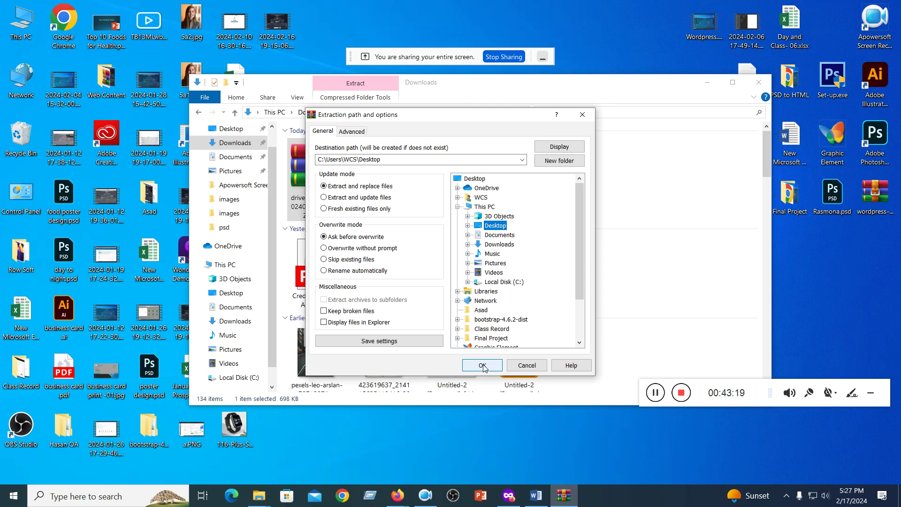
pyautogui.click(482, 365)
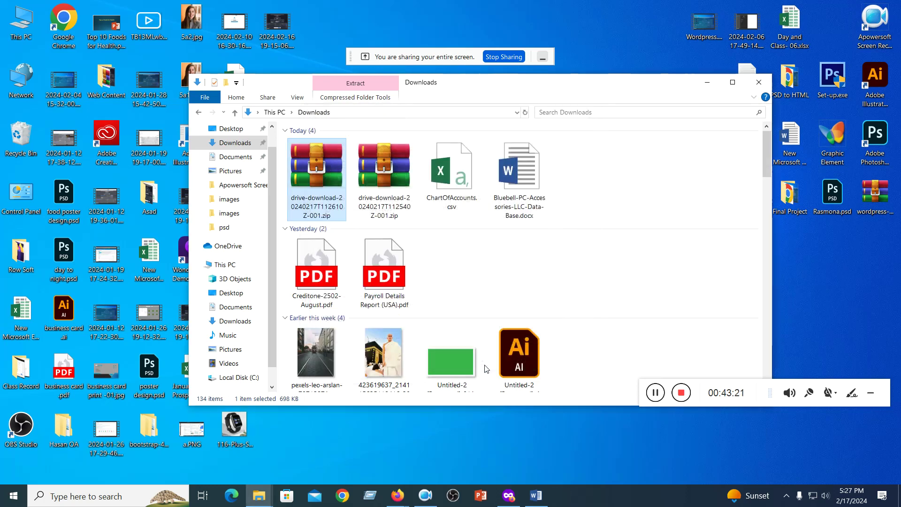
# - Extract the second drive-download zip to the Desktop as well
pyautogui.click(377, 164)
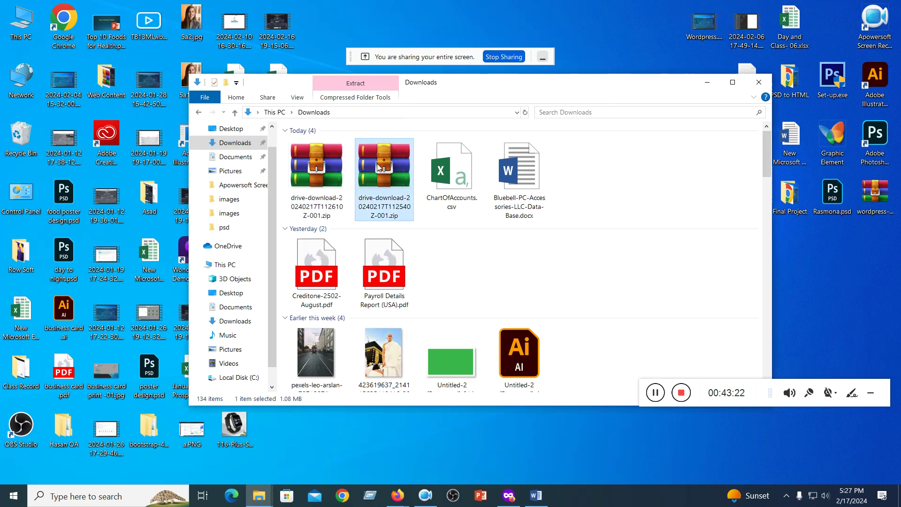
pyautogui.rightClick(376, 163)
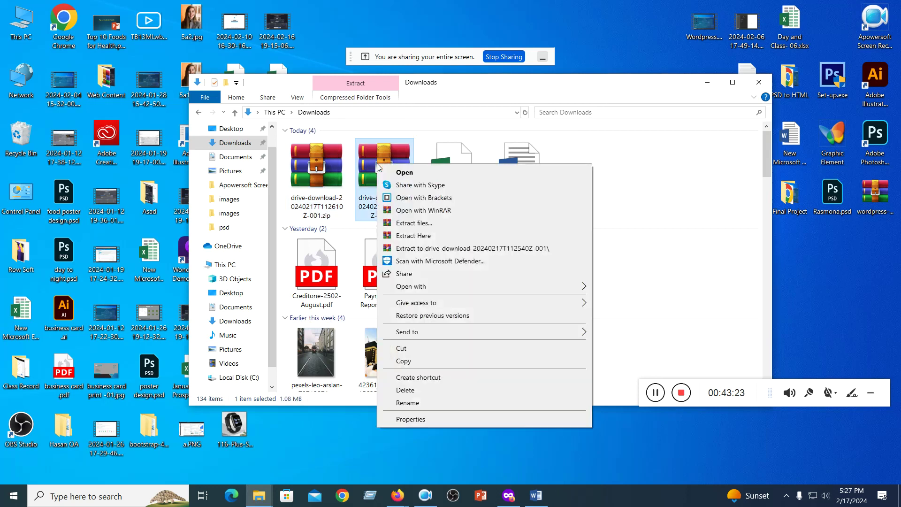
pyautogui.click(418, 223)
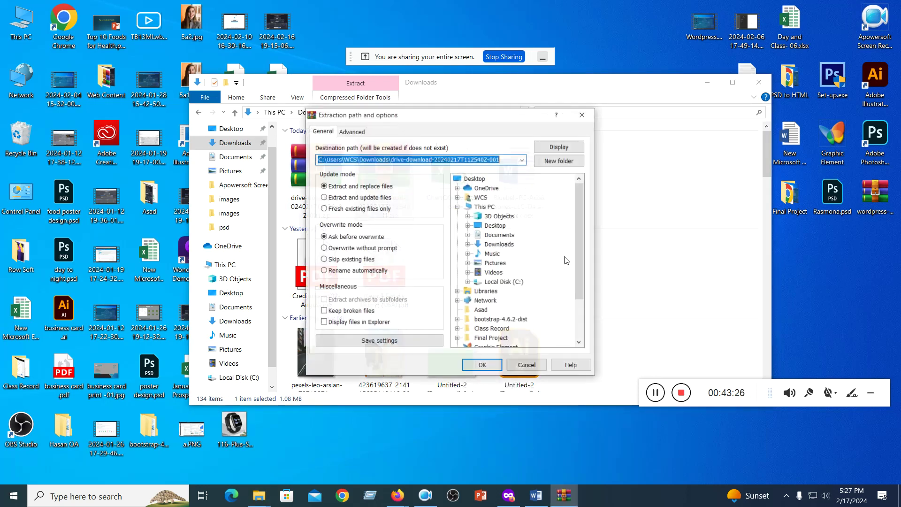
pyautogui.click(489, 227)
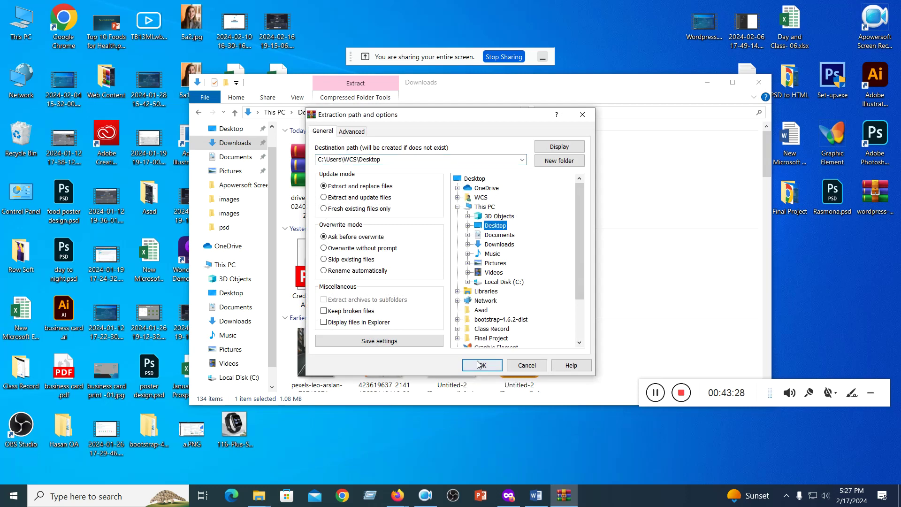
pyautogui.click(482, 366)
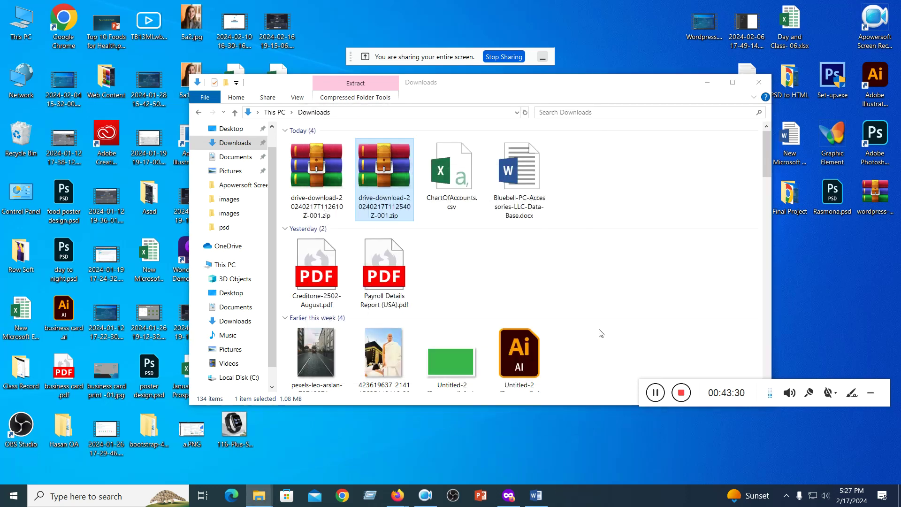
# - Close the Downloads window and move the screen-sharing notice aside to uncover the desktop
pyautogui.moveTo(505, 91); pyautogui.dragTo(489, 142)
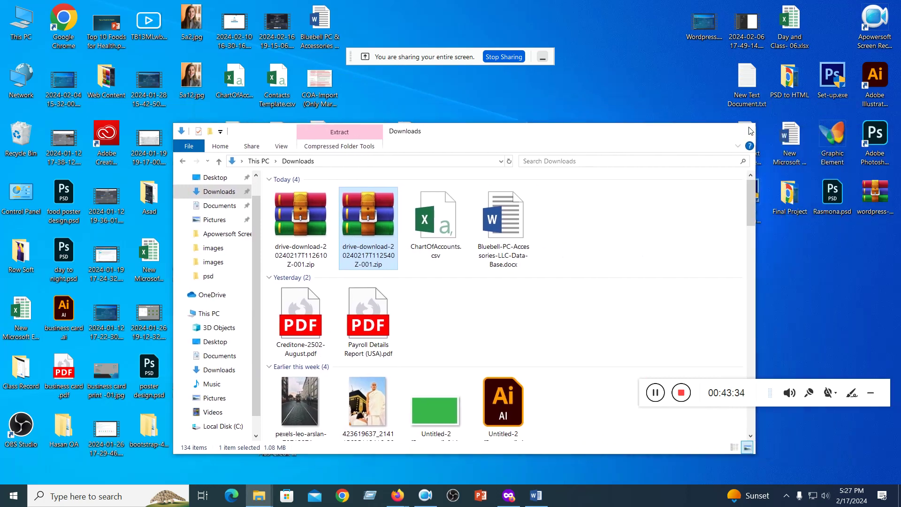
pyautogui.click(750, 131)
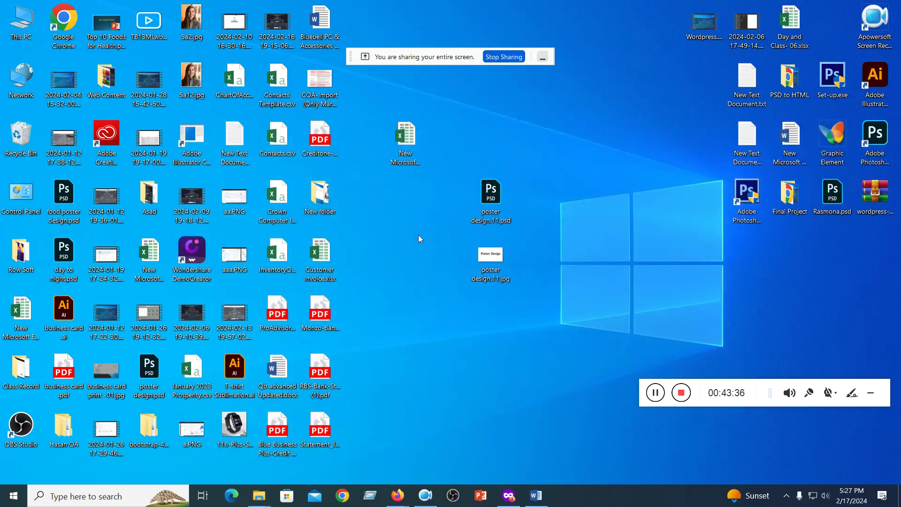
pyautogui.moveTo(354, 60); pyautogui.dragTo(688, 364)
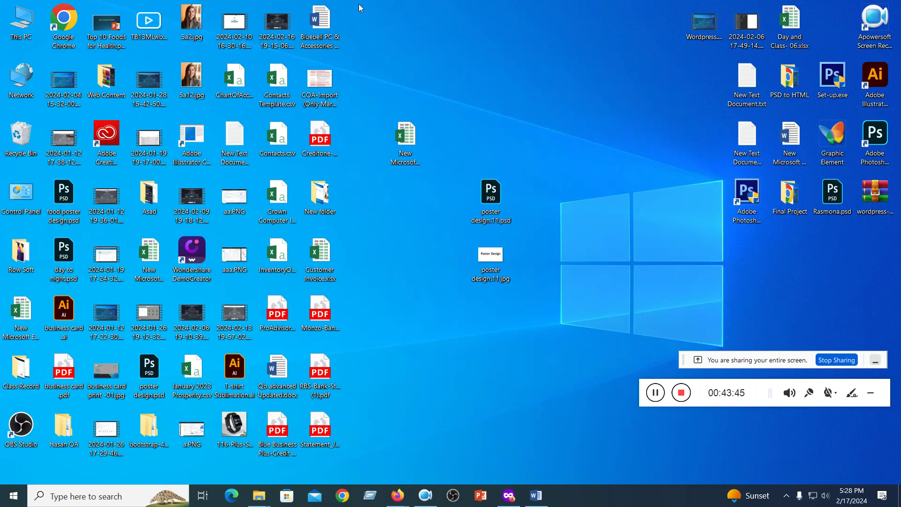
# - Move the extracted CSV, PDF and Word files, including Contacts Template.csv, into New folder
pyautogui.moveTo(359, 13); pyautogui.dragTo(321, 195)
pyautogui.moveTo(358, 243); pyautogui.dragTo(323, 423)
pyautogui.moveTo(323, 263); pyautogui.dragTo(321, 197)
pyautogui.moveTo(304, 124); pyautogui.dragTo(274, 457)
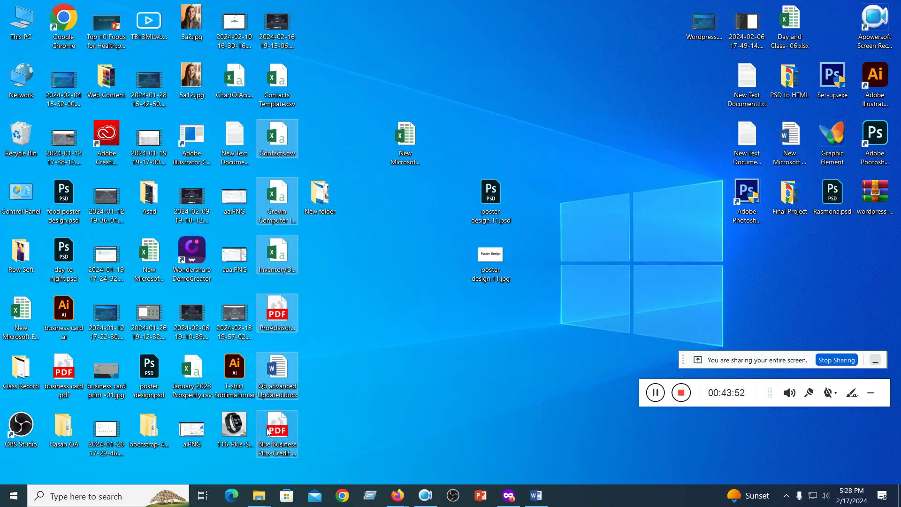
pyautogui.moveTo(274, 136); pyautogui.dragTo(321, 197)
pyautogui.moveTo(275, 75); pyautogui.dragTo(321, 197)
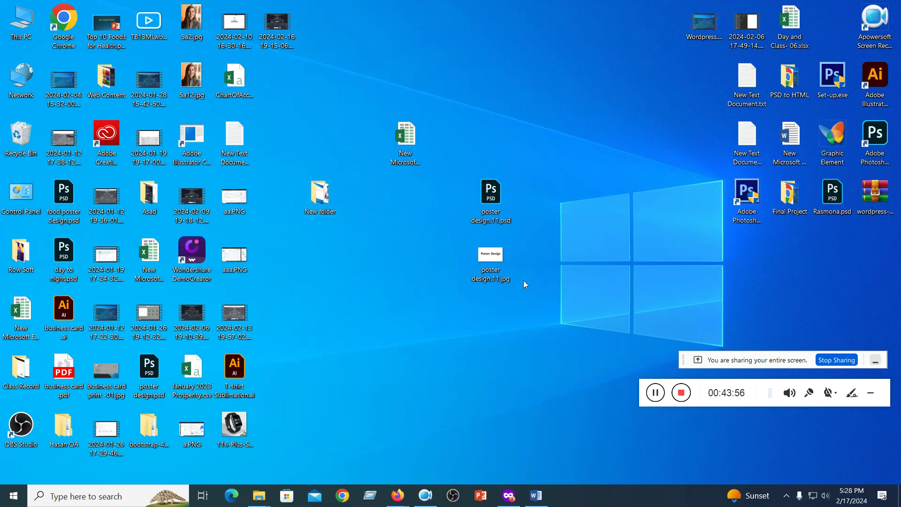
pyautogui.click(508, 495)
# - Review the Bluebell Word document and select its Liability and Revenue headings
pyautogui.click(376, 13)
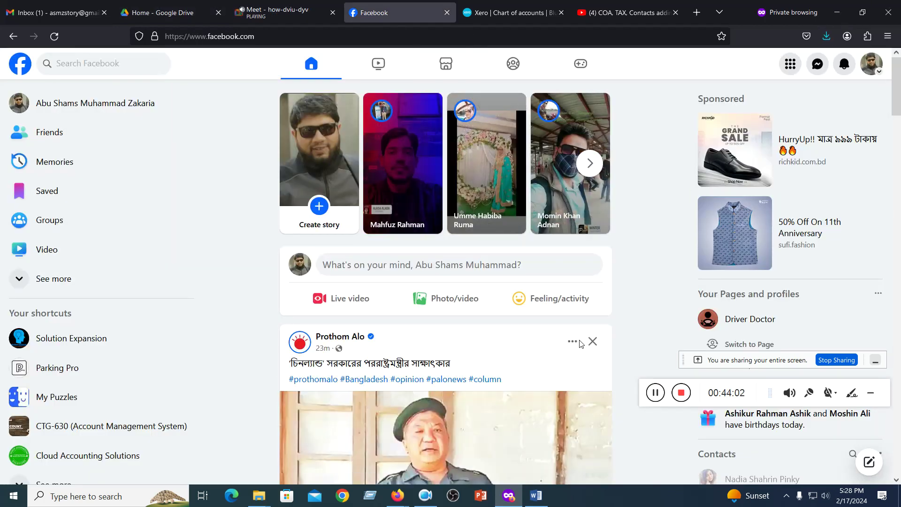
pyautogui.click(536, 495)
pyautogui.scroll(6, 390, 310)
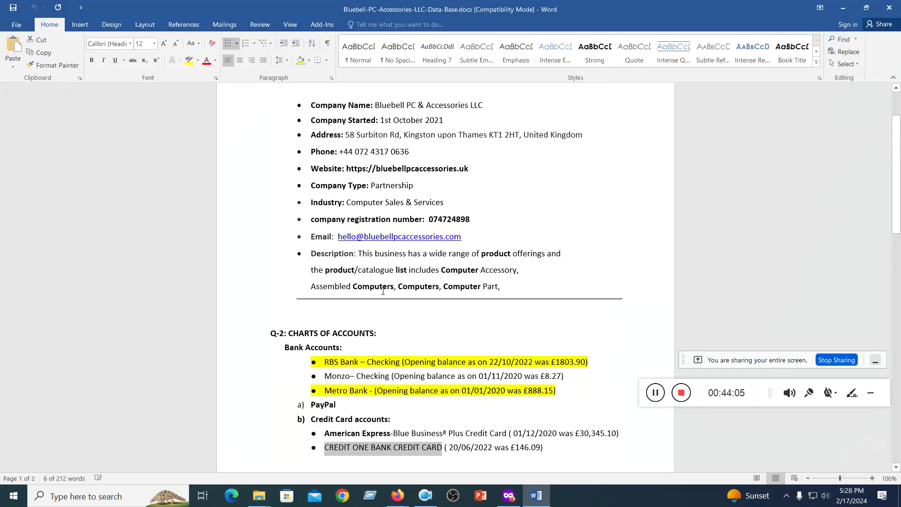
pyautogui.scroll(-6, 383, 291)
pyautogui.scroll(-10, 383, 291)
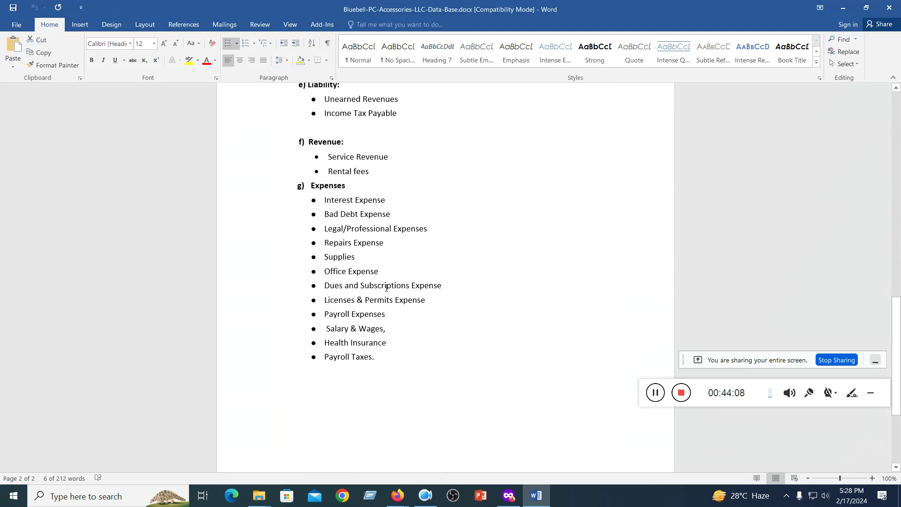
pyautogui.scroll(1, 386, 288)
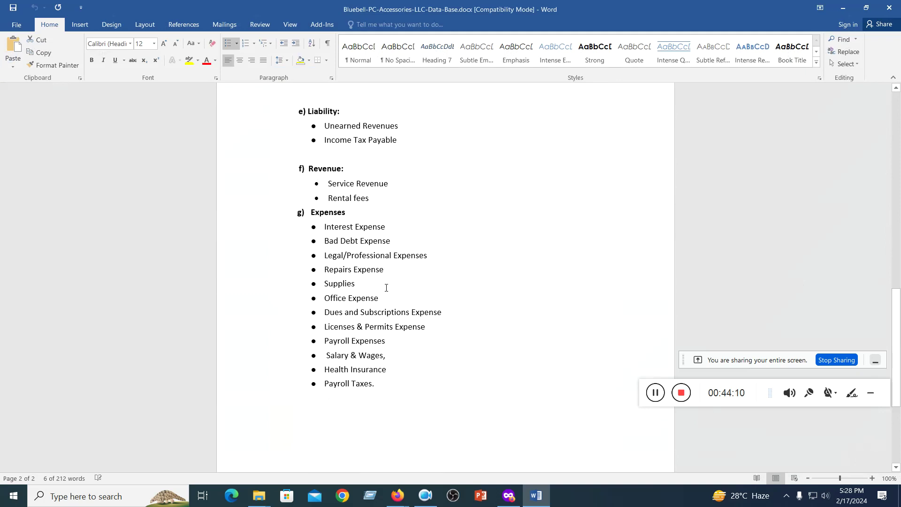
pyautogui.scroll(5, 388, 287)
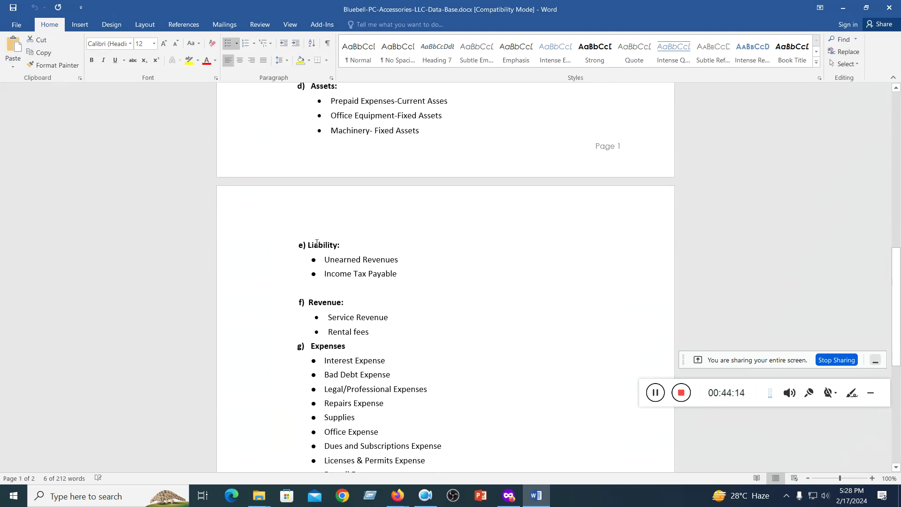
pyautogui.moveTo(303, 245); pyautogui.dragTo(390, 245)
pyautogui.moveTo(303, 305); pyautogui.dragTo(350, 304)
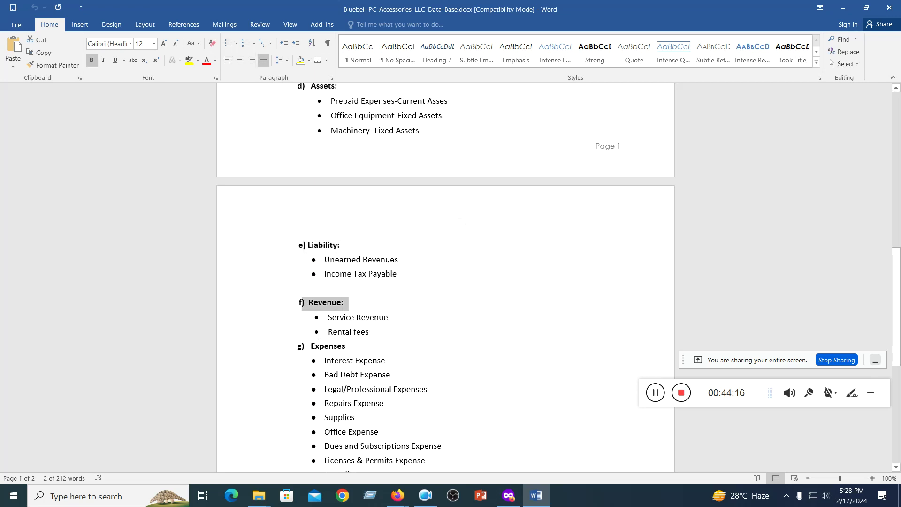
pyautogui.scroll(2, 367, 357)
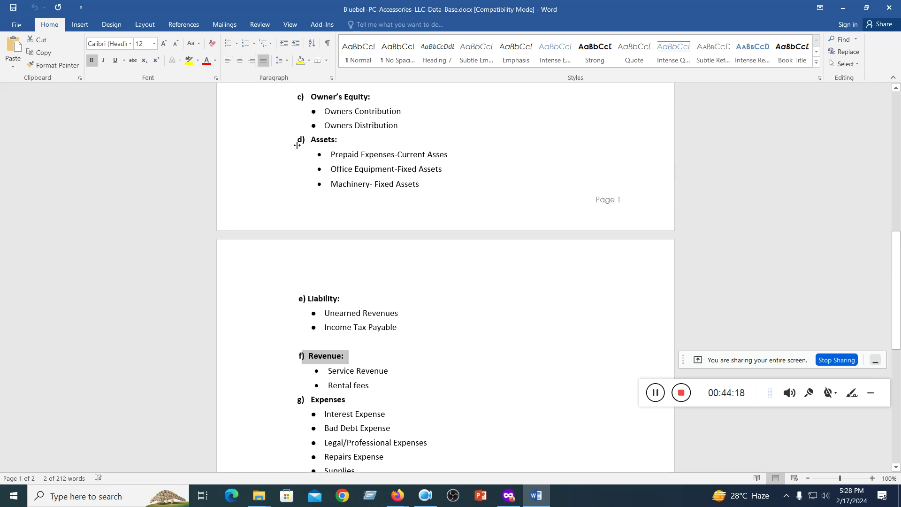
# - Indent the lettered headings, undo it, then close Word by answering the save prompt
pyautogui.click(302, 99)
pyautogui.press('Tab')
pyautogui.press('Tab')
pyautogui.press('Tab')
pyautogui.press('Tab')
pyautogui.scroll(2, 392, 187)
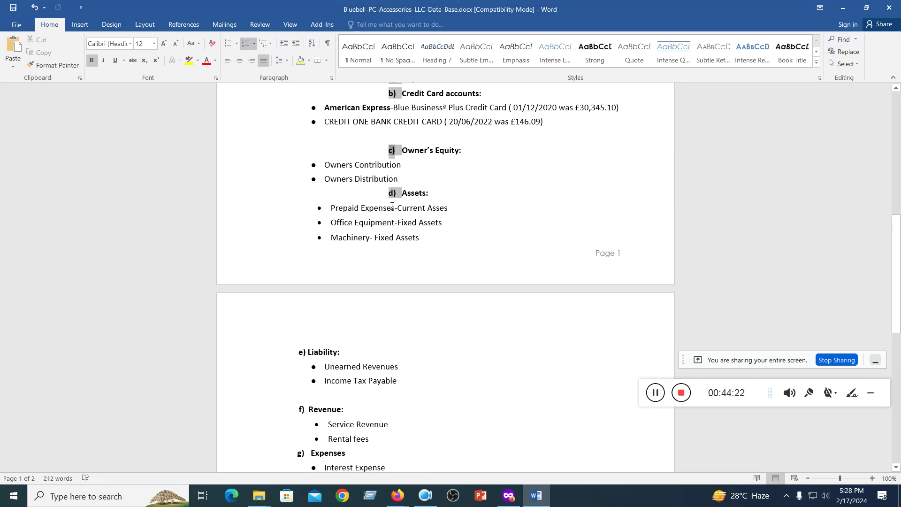
pyautogui.hotkey('ctrl', 'z')
pyautogui.hotkey('ctrl', 'z')
pyautogui.hotkey('ctrl', 'z')
pyautogui.hotkey('ctrl', 'z')
pyautogui.scroll(4, 407, 211)
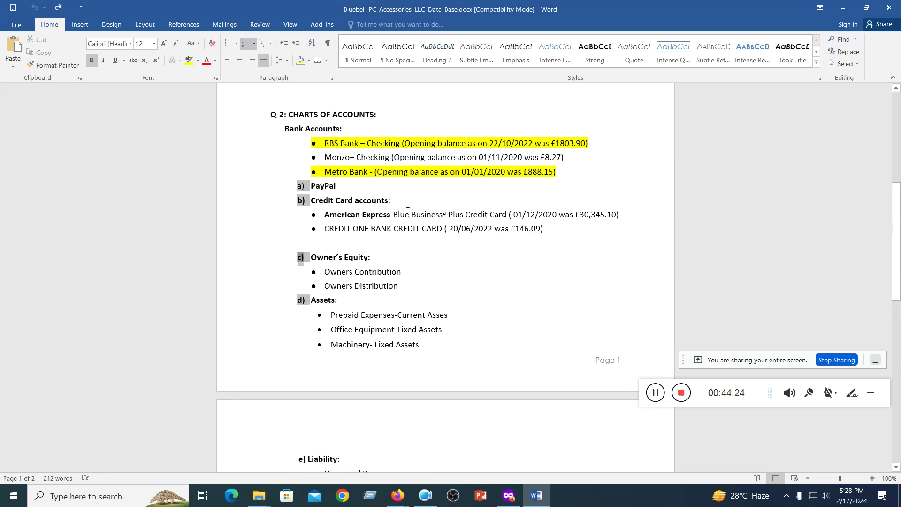
pyautogui.click(409, 214)
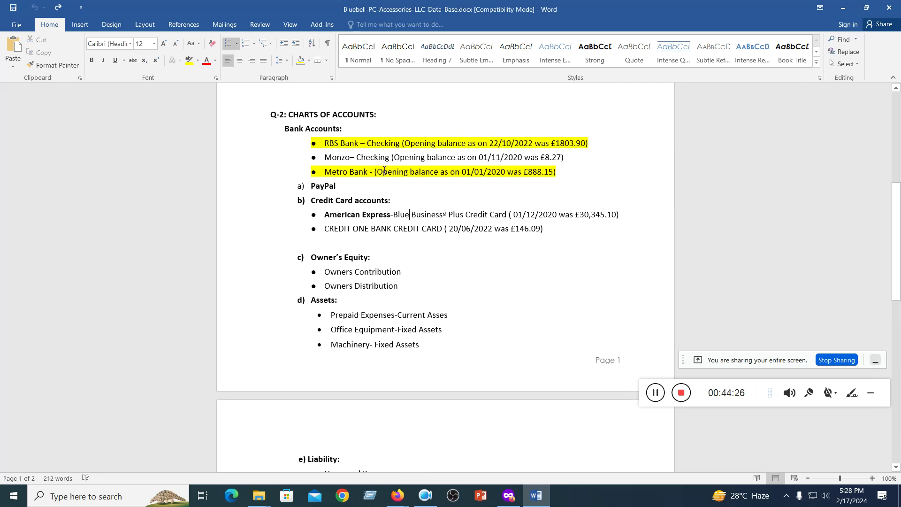
pyautogui.scroll(2, 385, 171)
pyautogui.scroll(2, 385, 170)
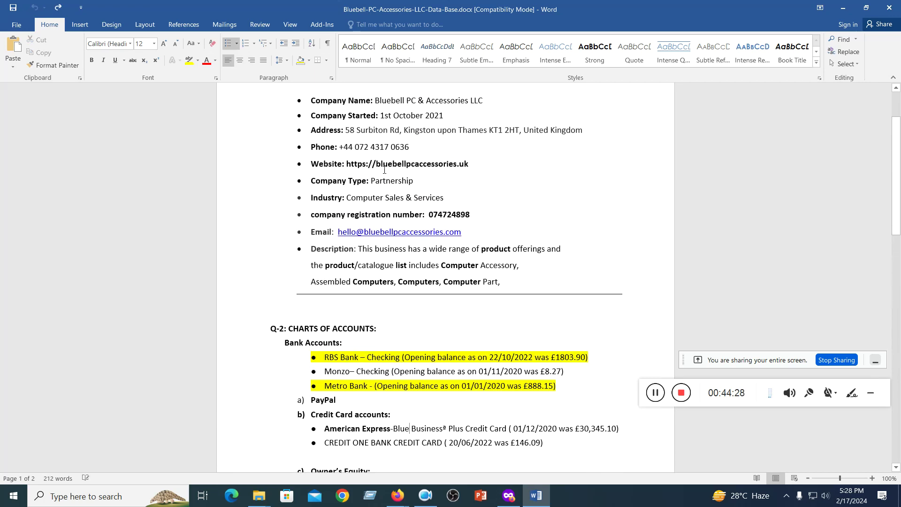
pyautogui.click(898, 4)
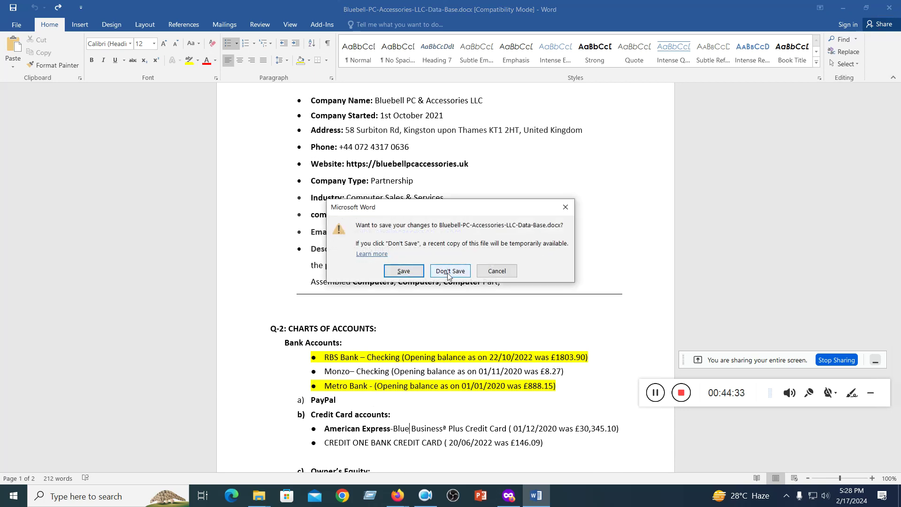
pyautogui.click(419, 276)
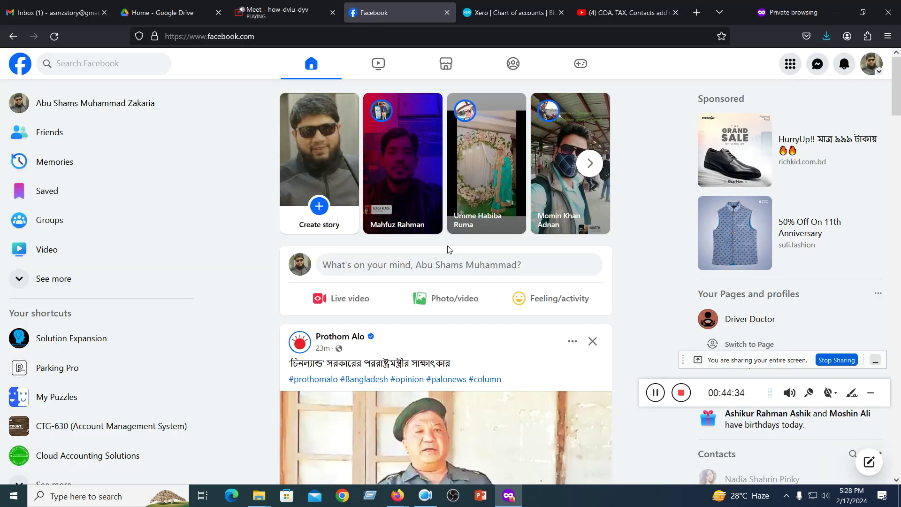
# - Switch to Xero's Chart of accounts tab, check the class video tab, and return to Xero
pyautogui.click(502, 11)
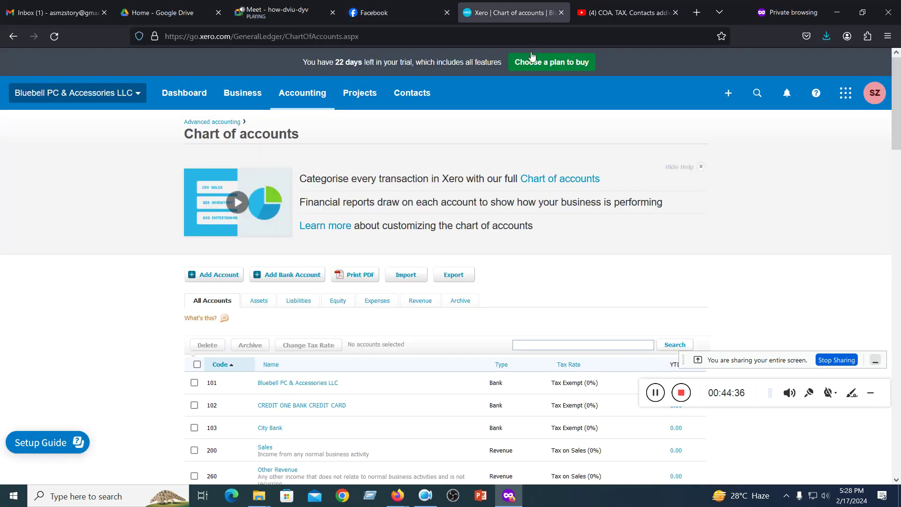
pyautogui.click(627, 13)
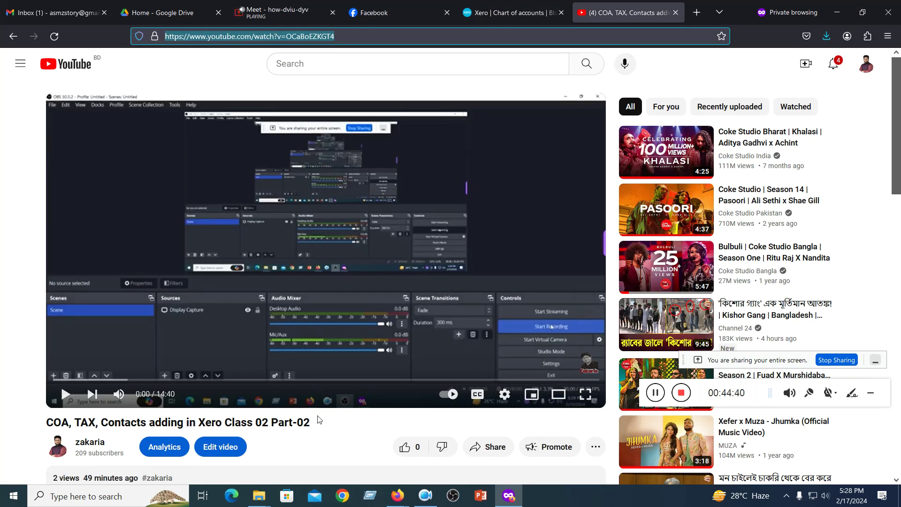
pyautogui.scroll(-2, 322, 408)
pyautogui.scroll(2, 322, 409)
pyautogui.click(500, 15)
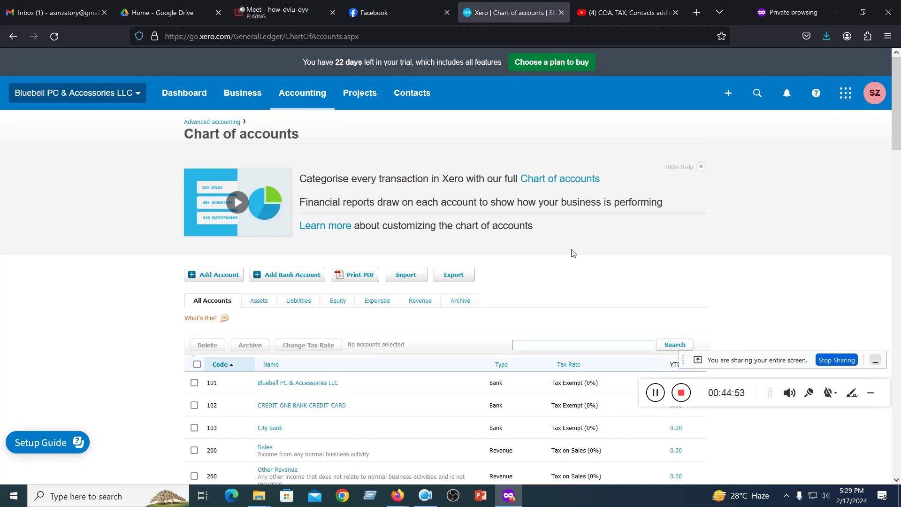
pyautogui.scroll(-5, 572, 254)
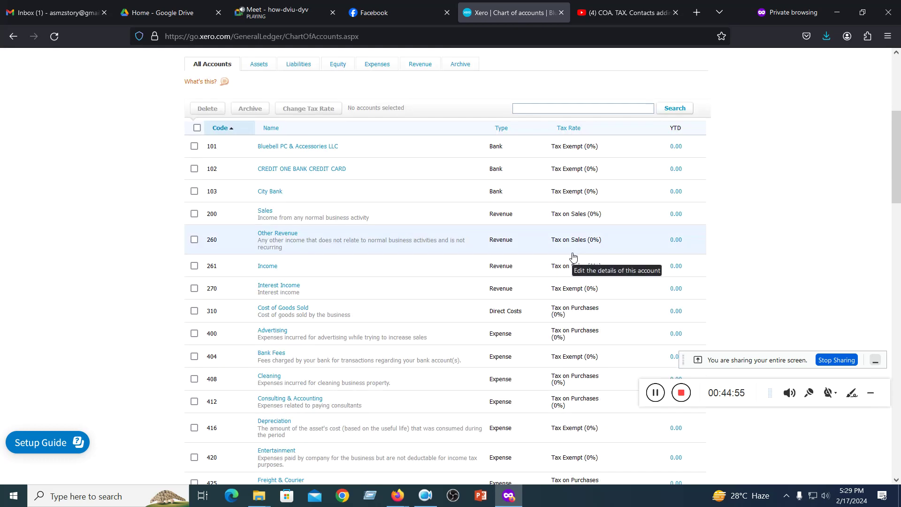
pyautogui.scroll(5, 572, 254)
pyautogui.scroll(-3, 572, 257)
pyautogui.scroll(3, 573, 257)
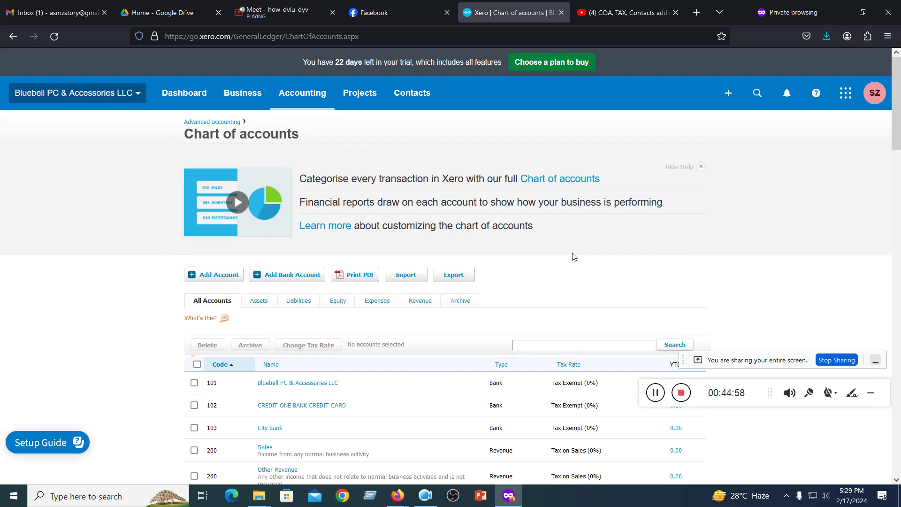
# - Minimise Firefox, bring back the New folder window, and open Contacts.csv in Excel
pyautogui.click(837, 12)
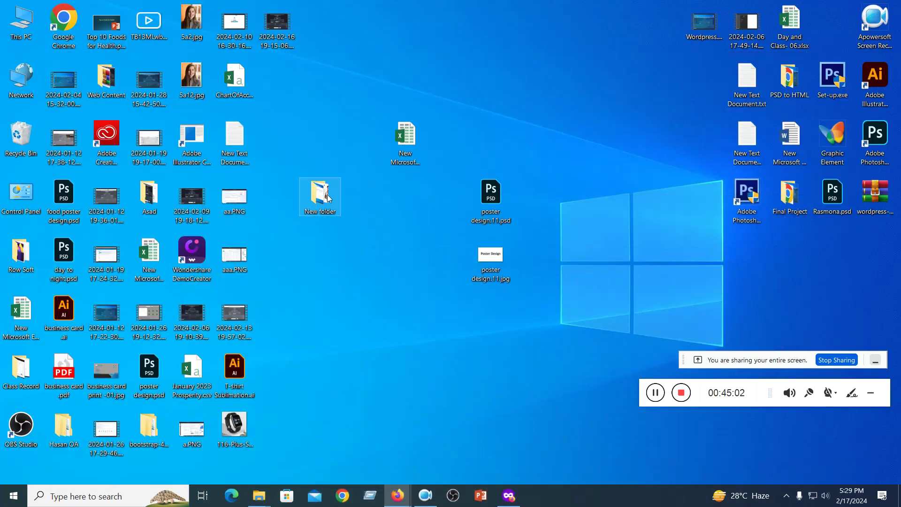
pyautogui.hotkey('alt', 'Tab')
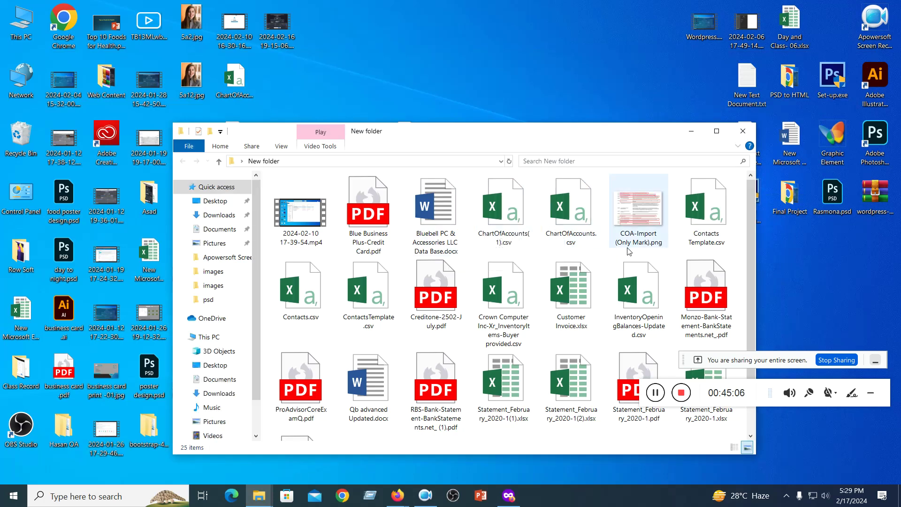
pyautogui.scroll(-2, 629, 251)
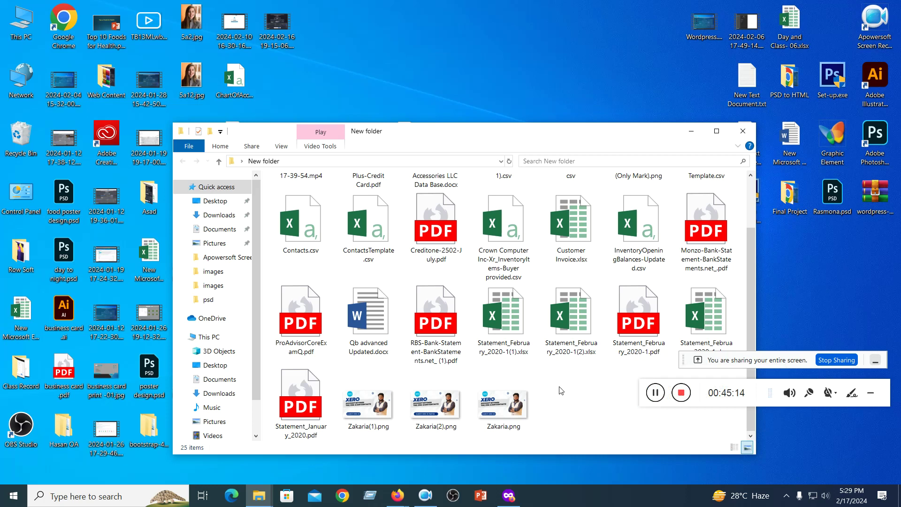
pyautogui.scroll(2, 561, 391)
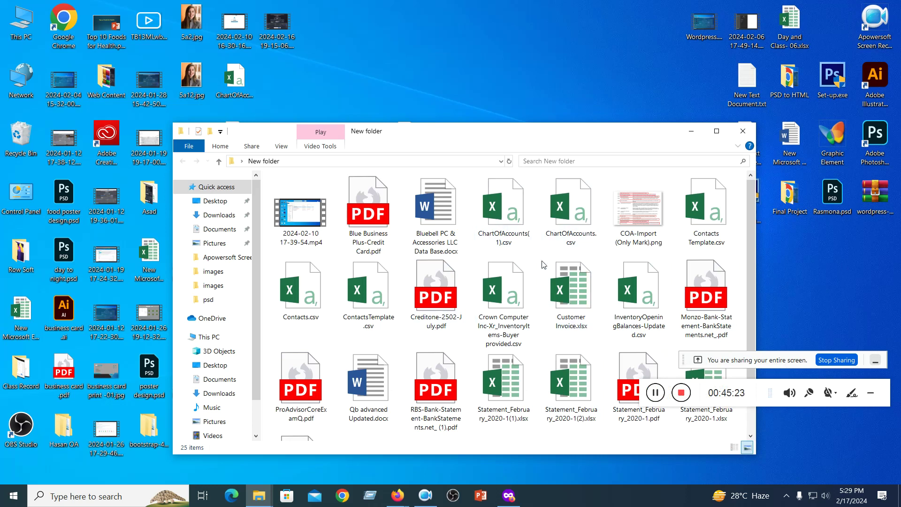
pyautogui.scroll(-2, 599, 290)
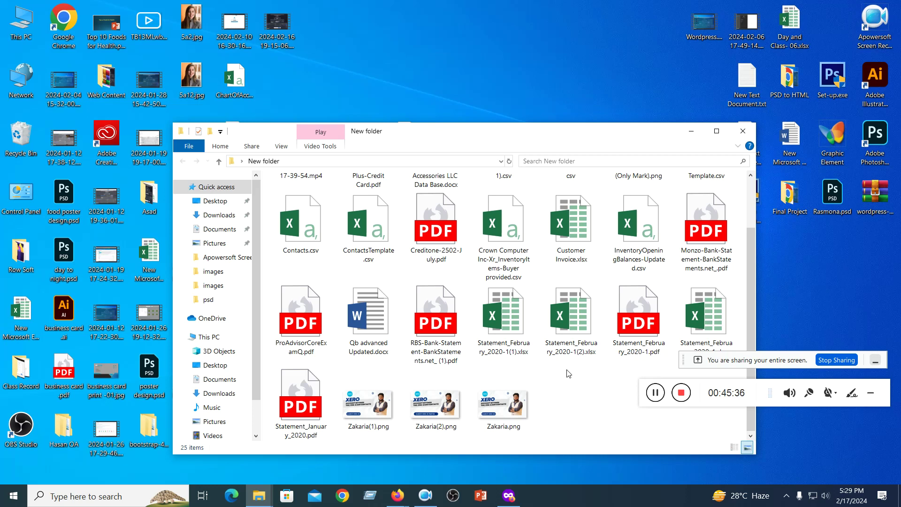
pyautogui.doubleClick(300, 220)
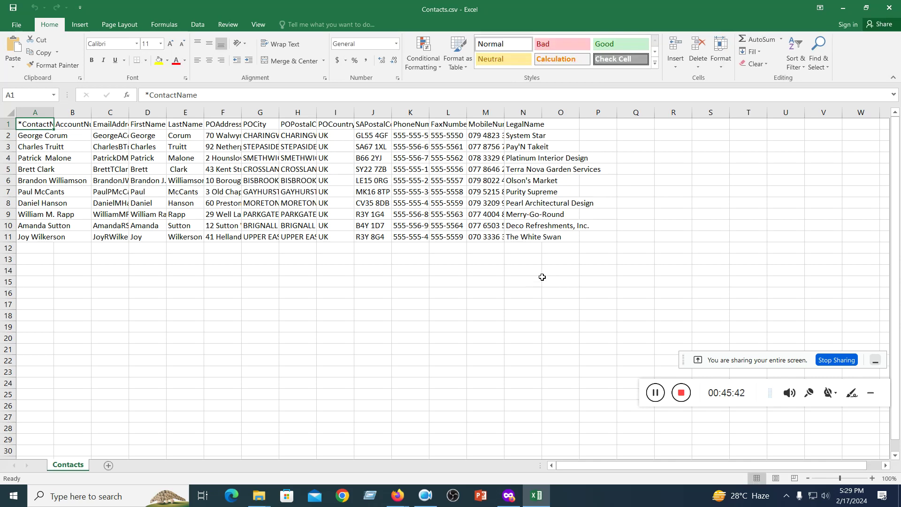
# - Review the ten-contact Contacts.csv sheet, minimise Excel, and return to Xero in Firefox
pyautogui.click(427, 327)
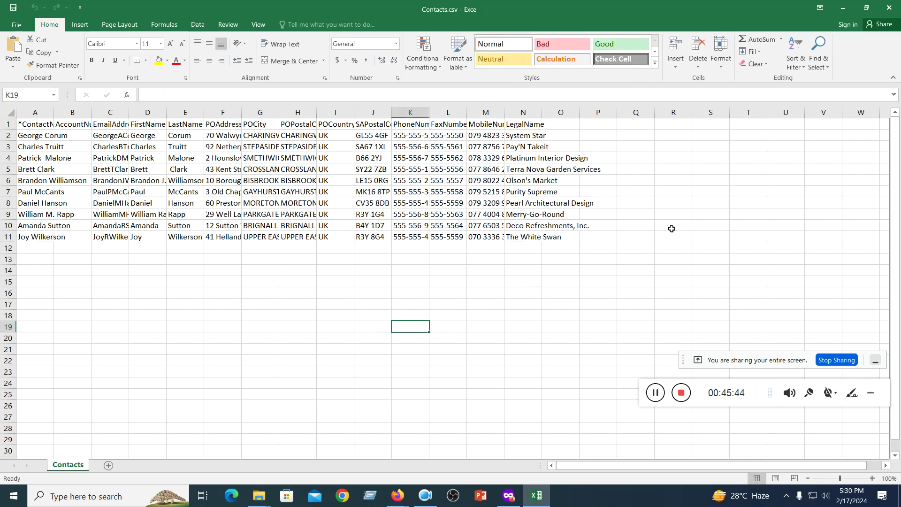
pyautogui.click(843, 8)
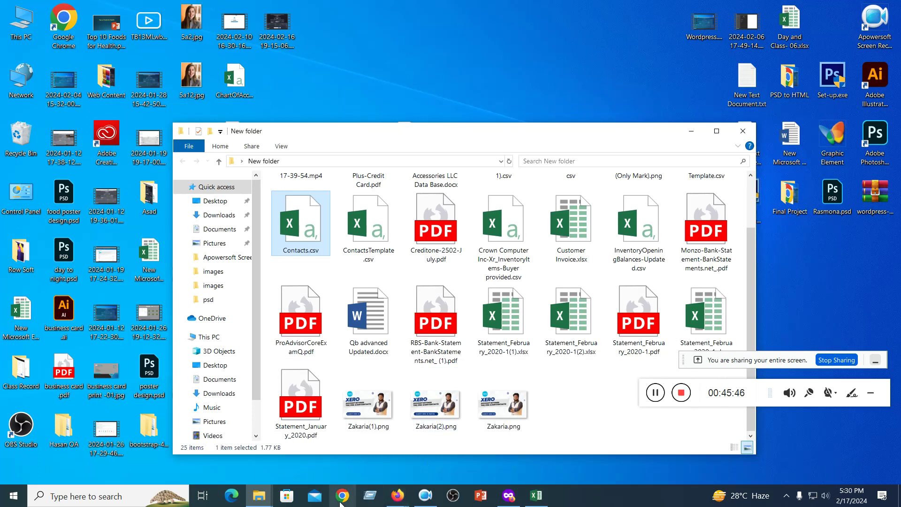
pyautogui.click(509, 495)
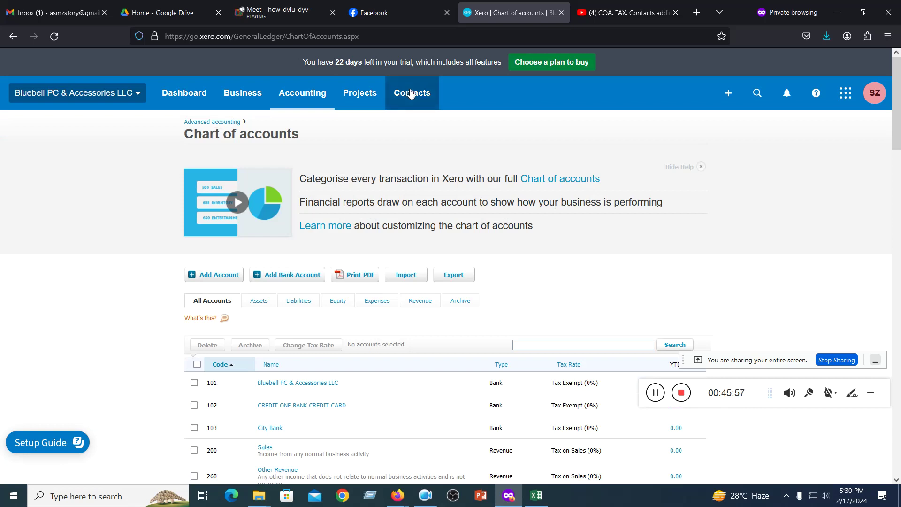
# - Go to Contacts > All contacts and close the 'Make the most of contacts' banner
pyautogui.click(410, 91)
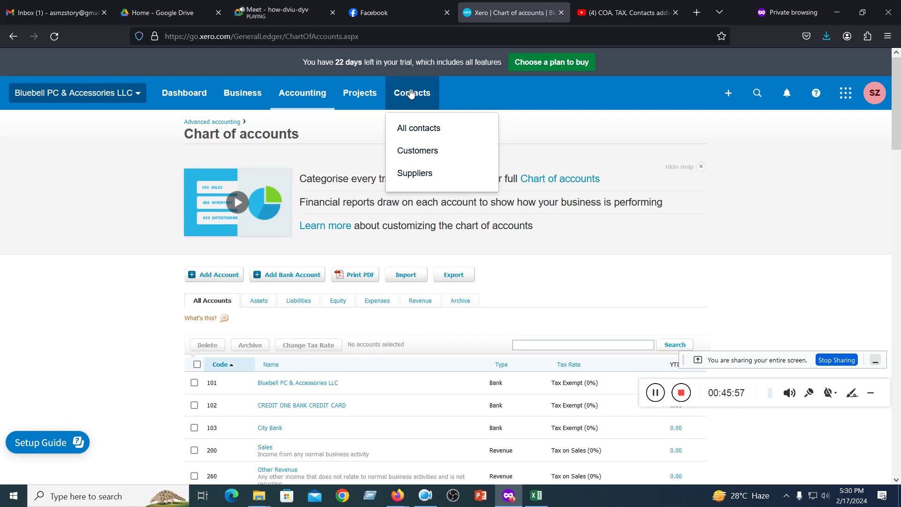
pyautogui.click(424, 127)
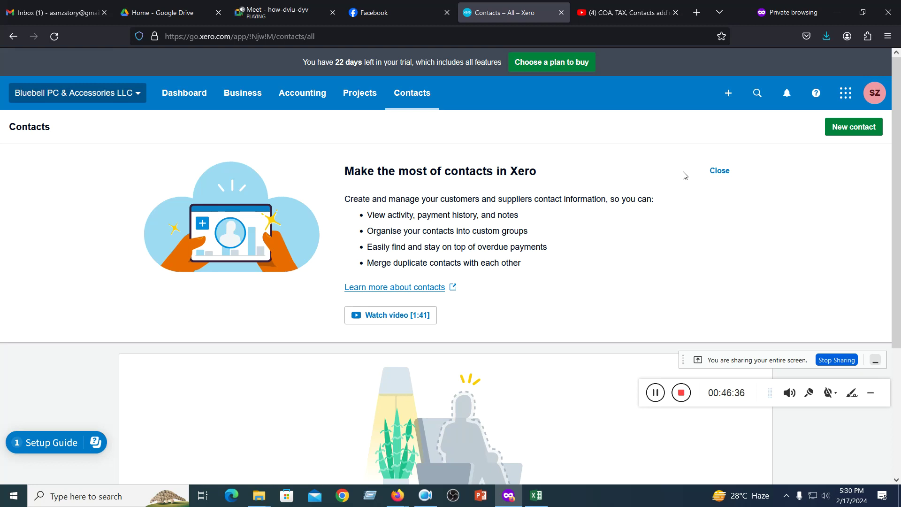
pyautogui.click(719, 172)
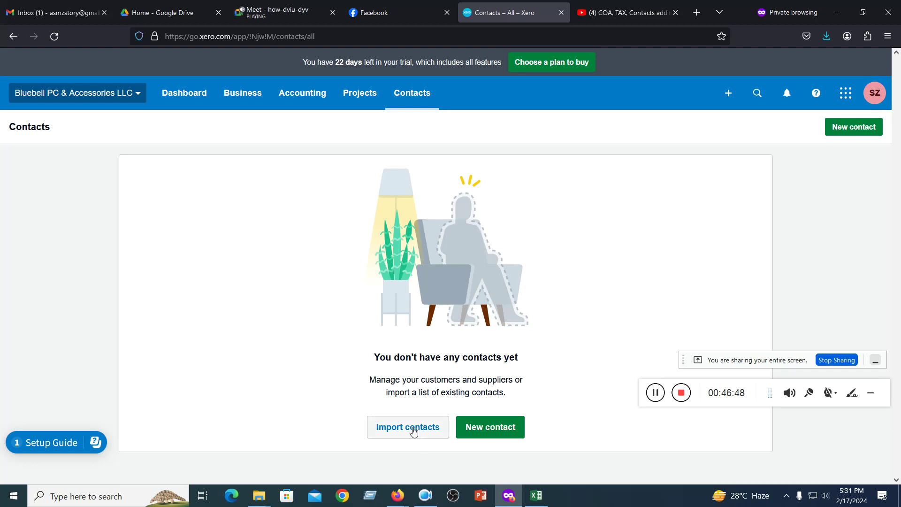
# - Start a new contact and preview its Addresses, Financial details, Sales and Purchase defaults sections
pyautogui.click(496, 433)
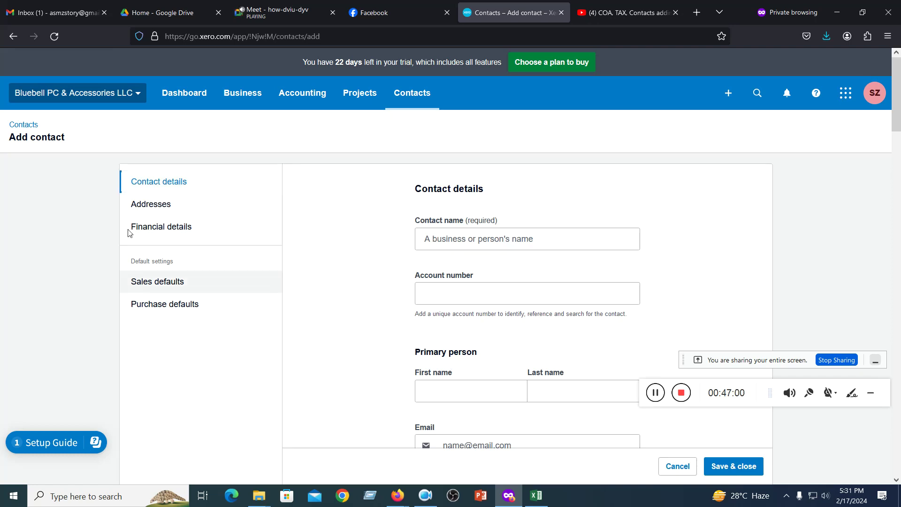
pyautogui.scroll(-15, 439, 199)
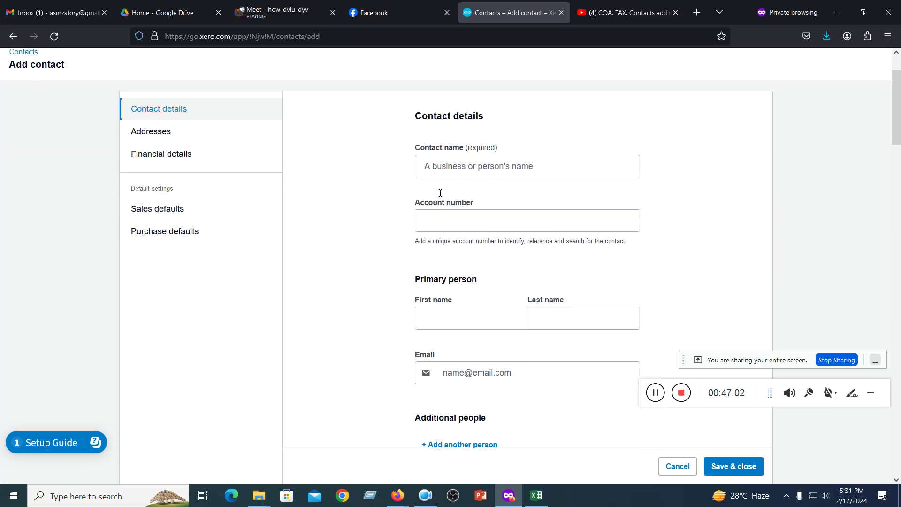
pyautogui.scroll(-3, 439, 199)
pyautogui.scroll(15, 438, 196)
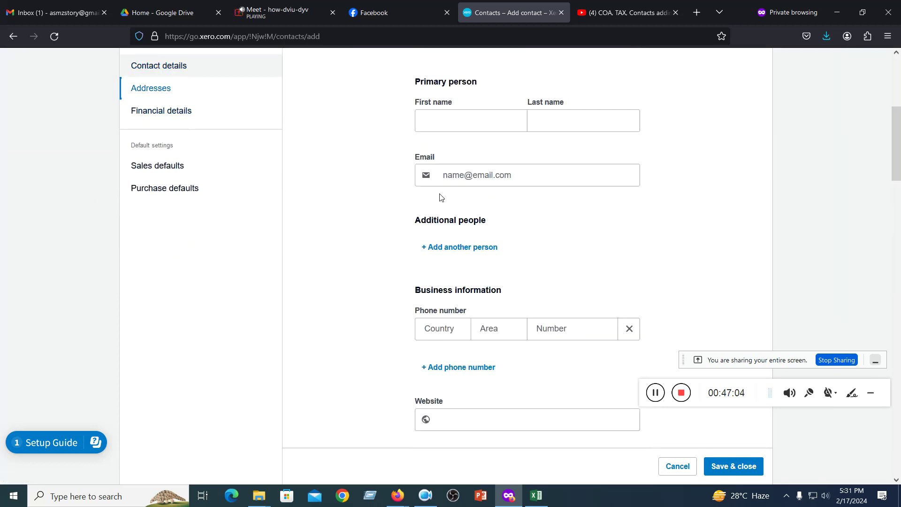
pyautogui.click(150, 204)
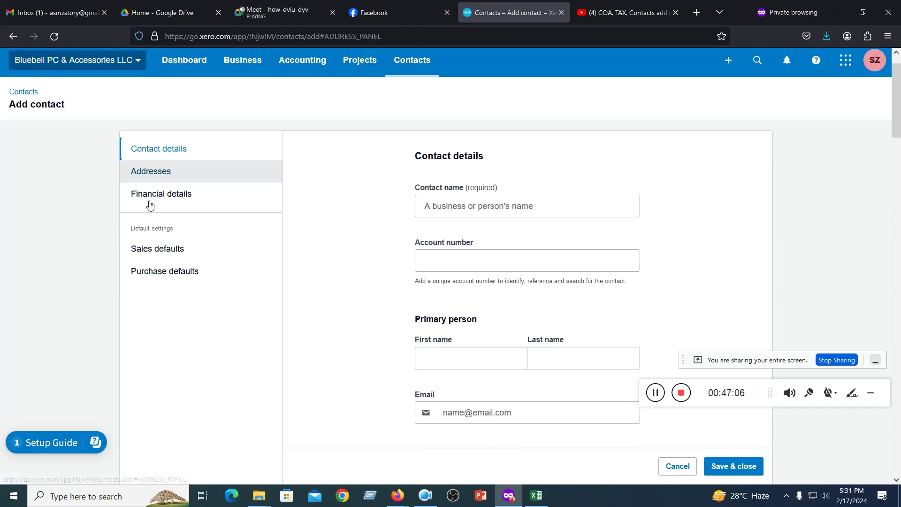
pyautogui.click(145, 110)
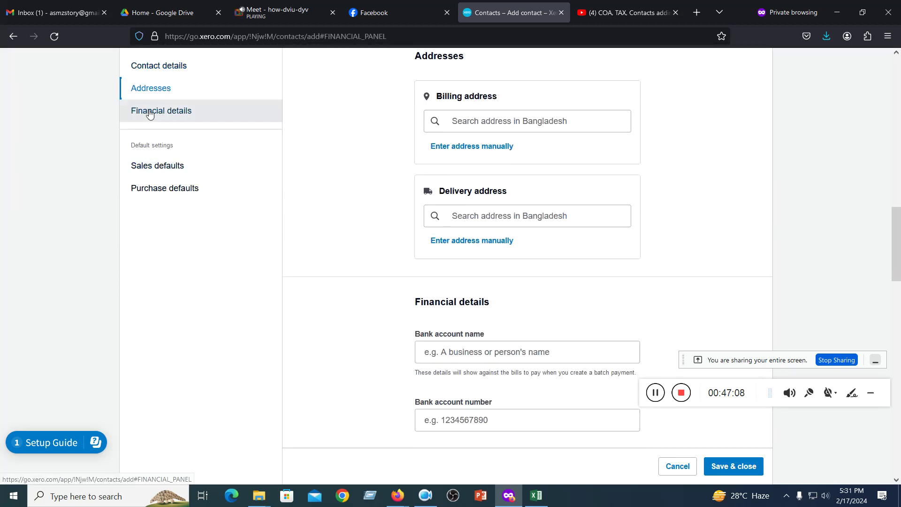
pyautogui.click(171, 174)
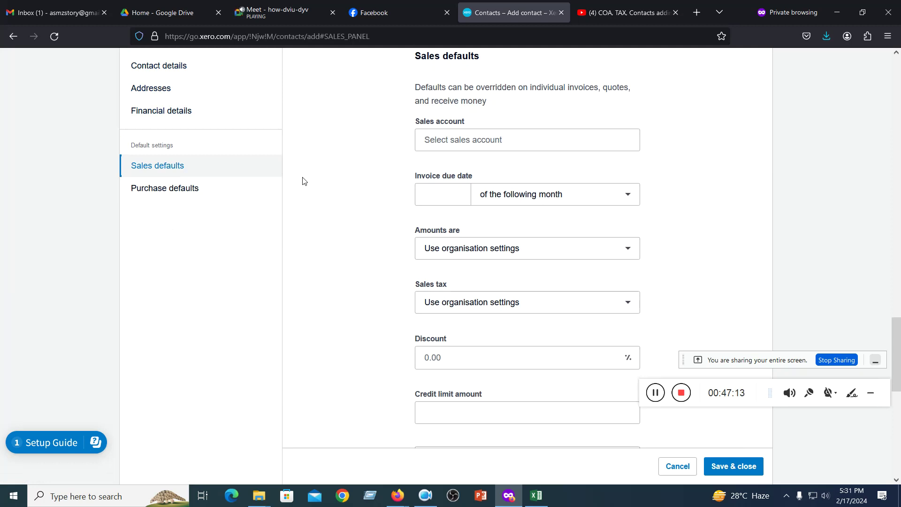
pyautogui.click(180, 193)
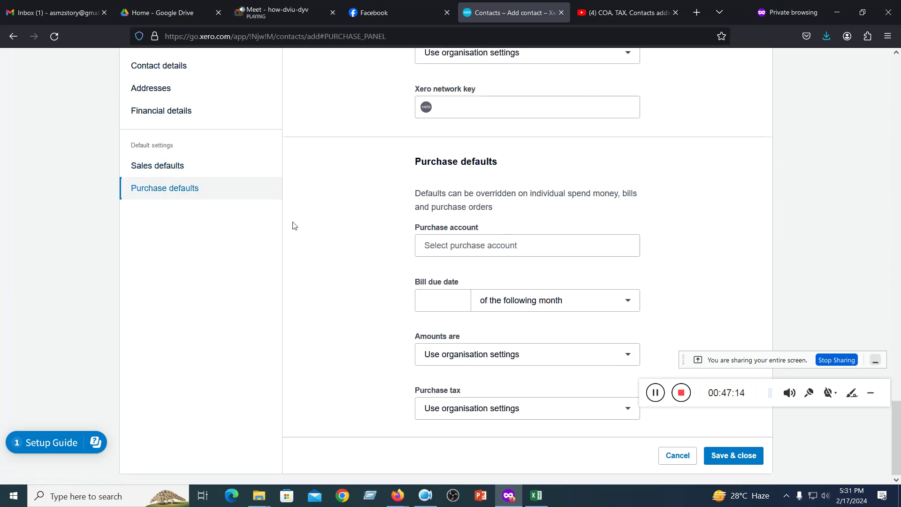
pyautogui.scroll(15, 290, 224)
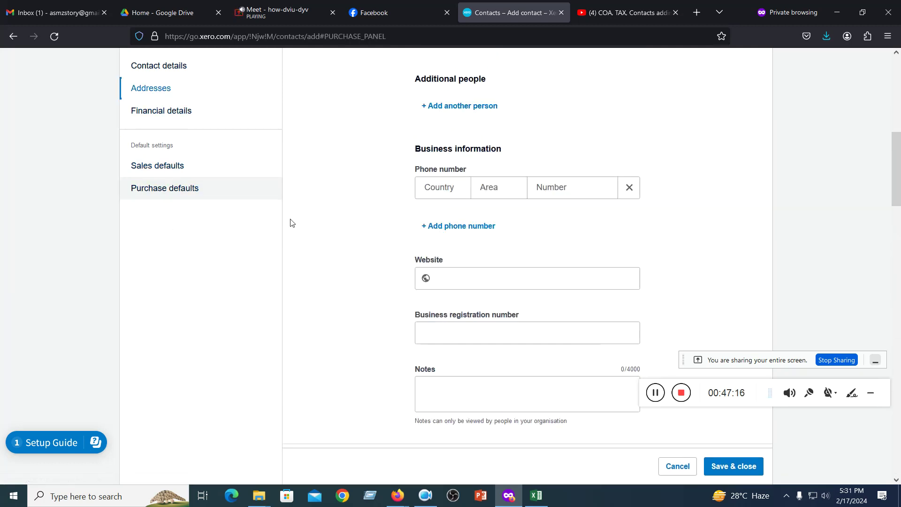
pyautogui.scroll(5, 306, 208)
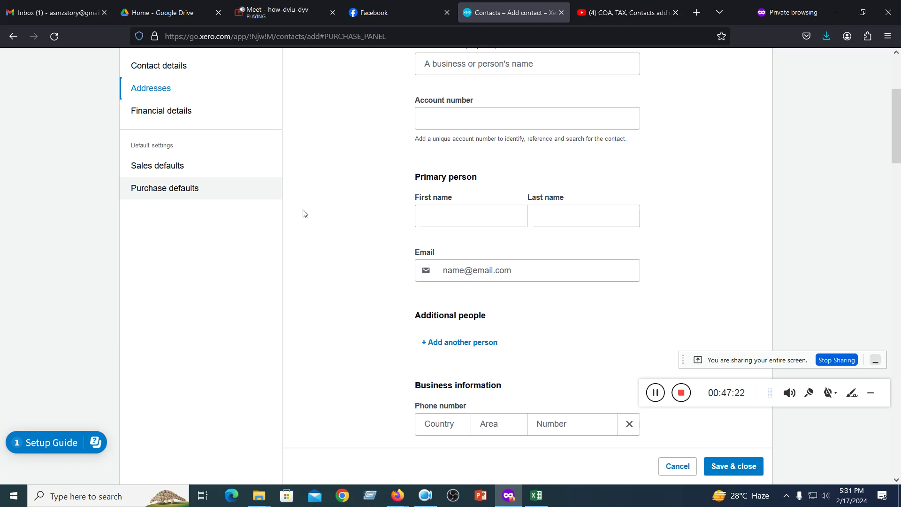
pyautogui.scroll(3, 431, 206)
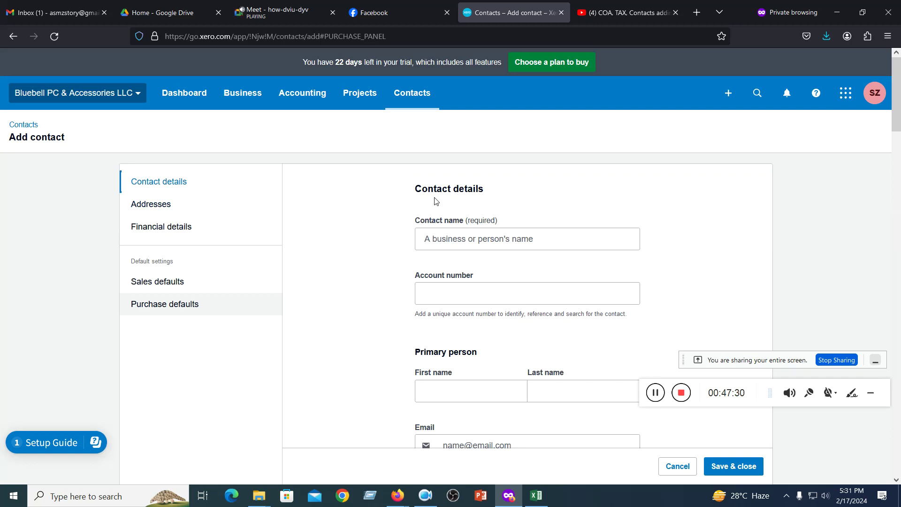
# - Enter the contact's full name and account number in the Add contact form
pyautogui.click(453, 241)
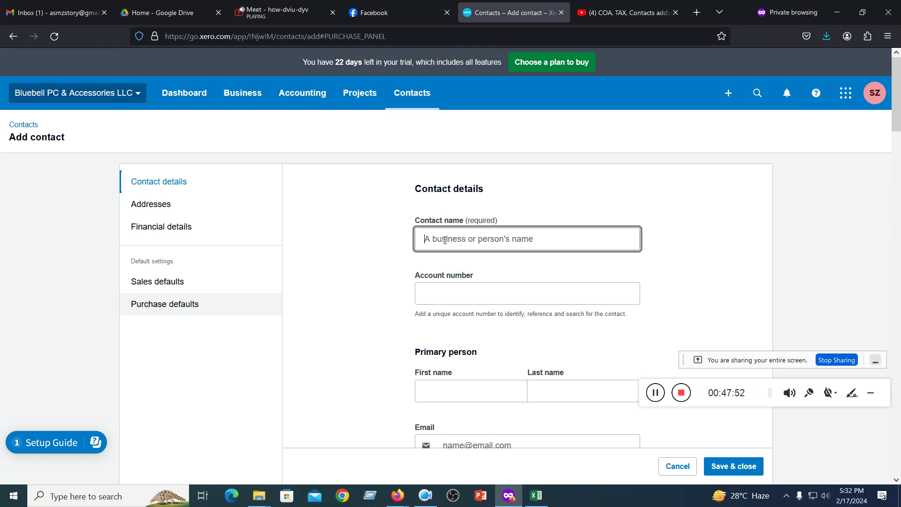
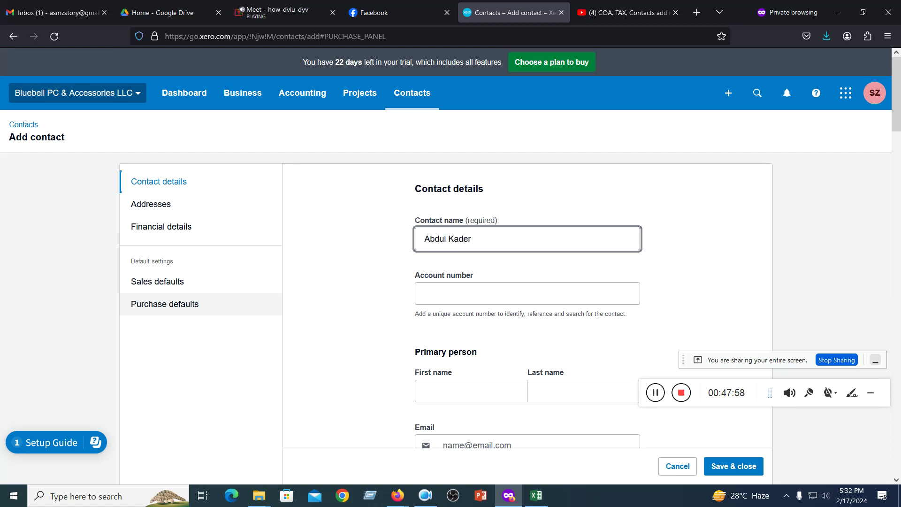
pyautogui.press('Tab')
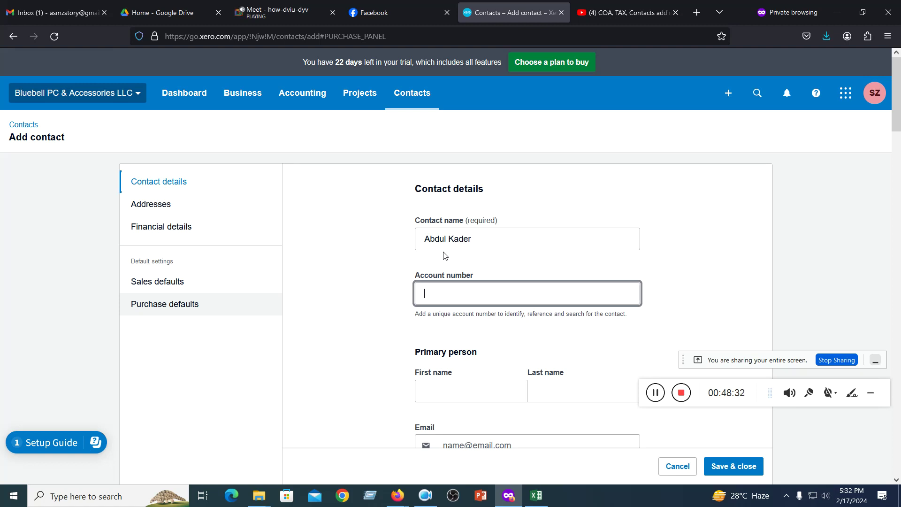
pyautogui.write('100')
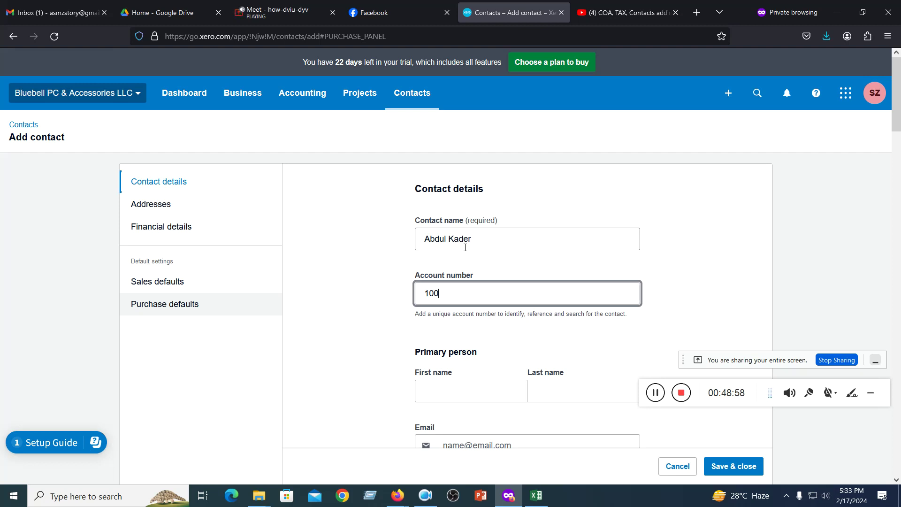
pyautogui.scroll(-4, 472, 248)
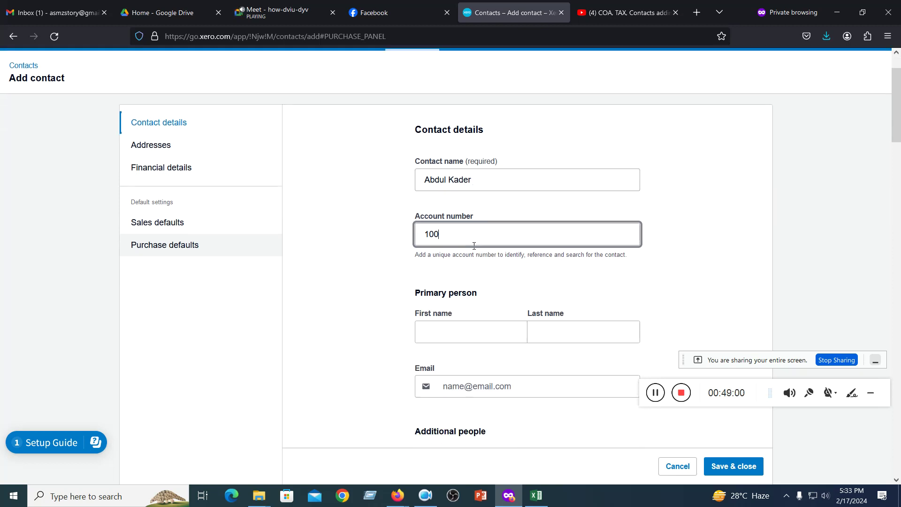
# - Fill the primary person's First name and Last name with the two parts of the contact's name
pyautogui.click(483, 214)
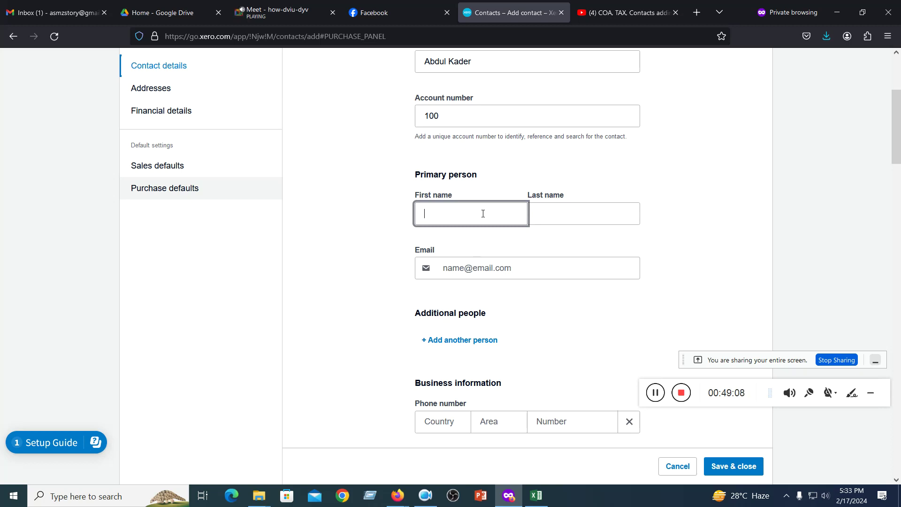
pyautogui.moveTo(483, 213); pyautogui.dragTo(449, 213)
pyautogui.press('BackSpace')
pyautogui.click(557, 216)
pyautogui.write('Kader')
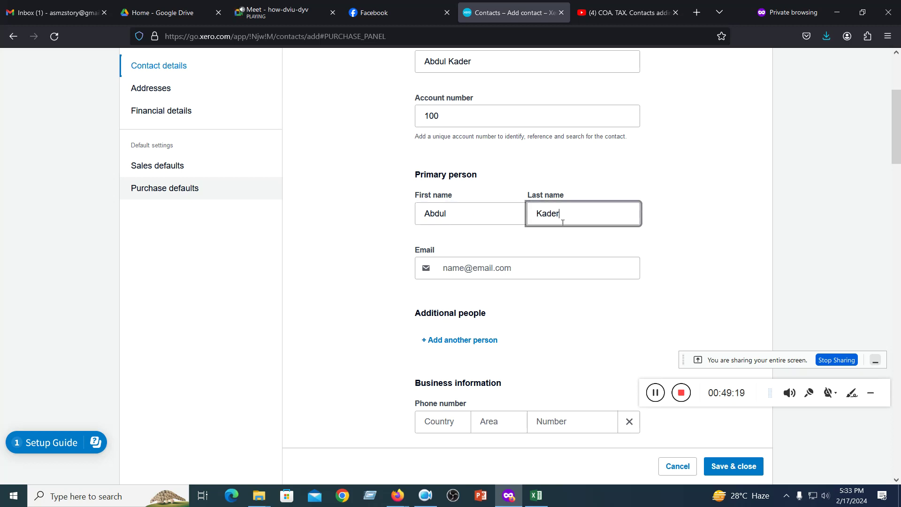
# - Place the cursor in the email field, then select the whole contact name text
pyautogui.click(551, 262)
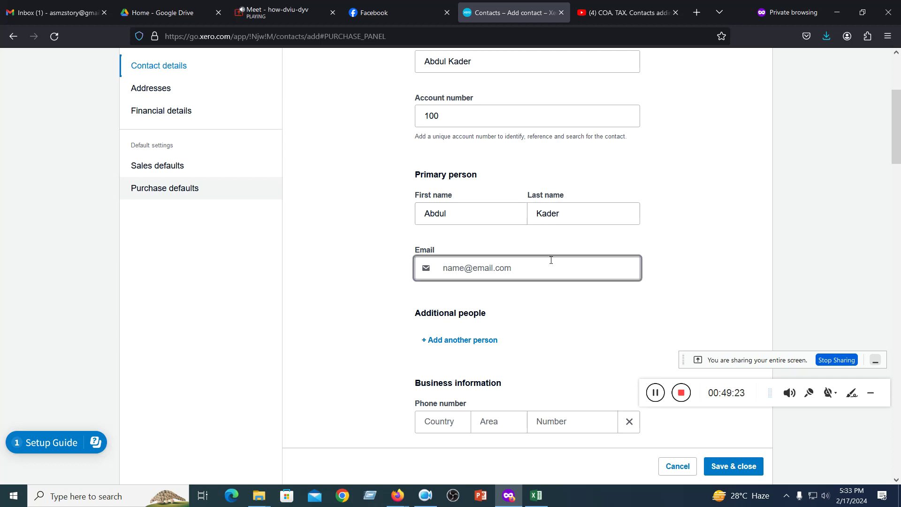
pyautogui.scroll(-3, 551, 261)
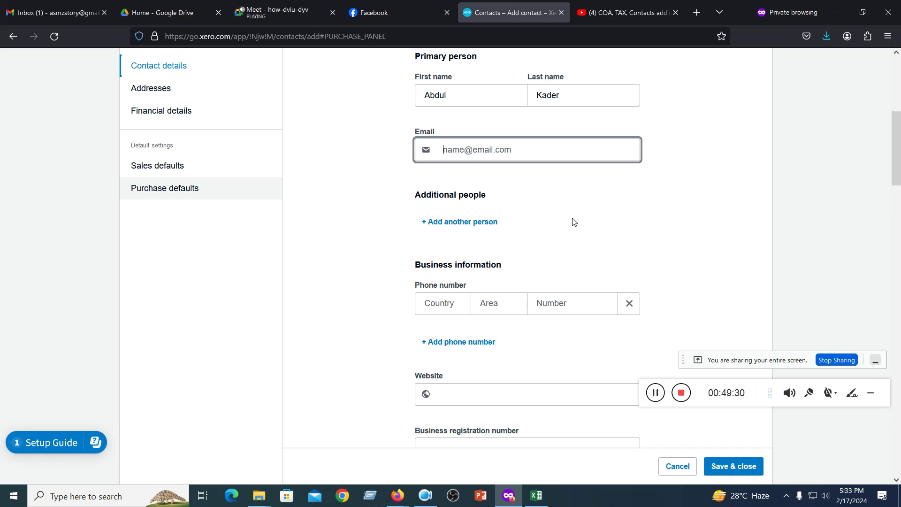
pyautogui.scroll(5, 573, 220)
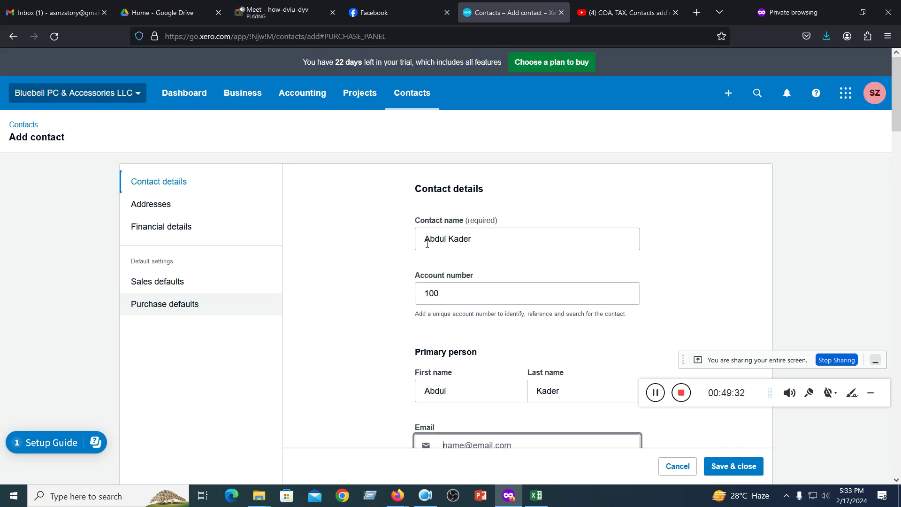
pyautogui.moveTo(425, 240); pyautogui.dragTo(504, 238)
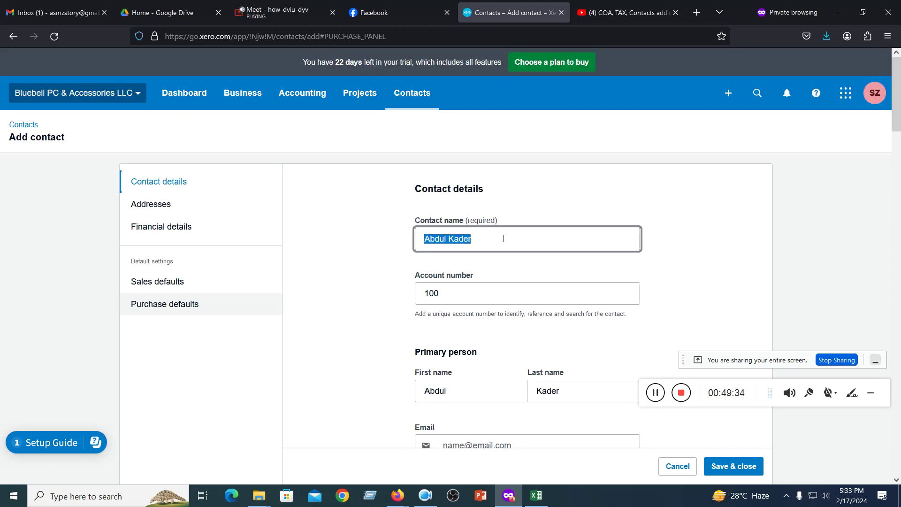
pyautogui.click(504, 239)
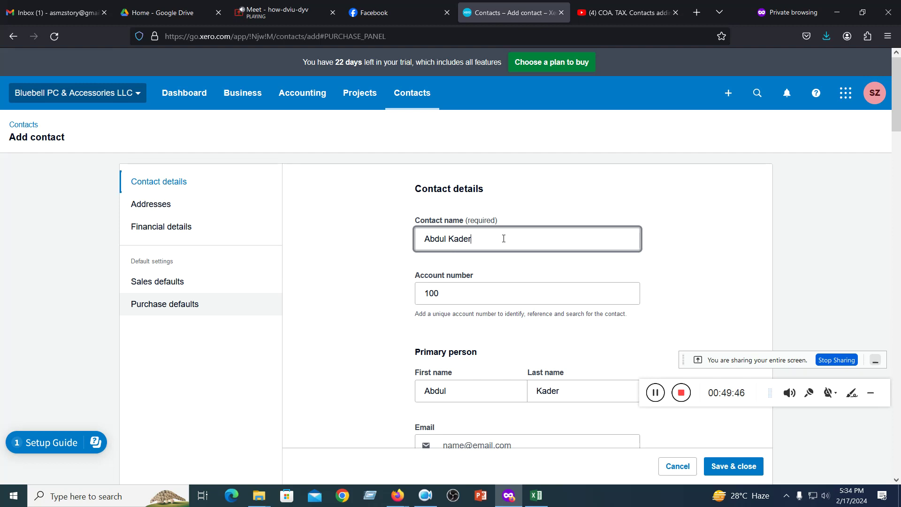
pyautogui.scroll(-4, 492, 240)
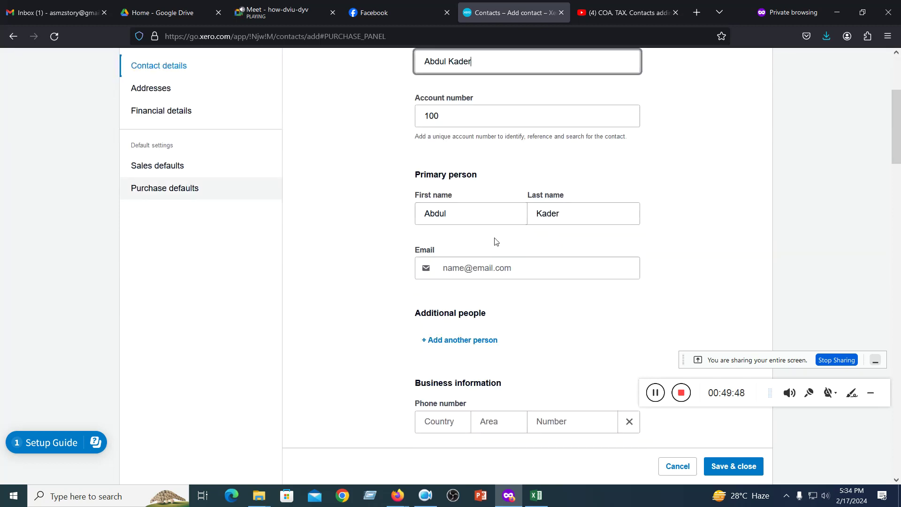
pyautogui.scroll(4, 494, 239)
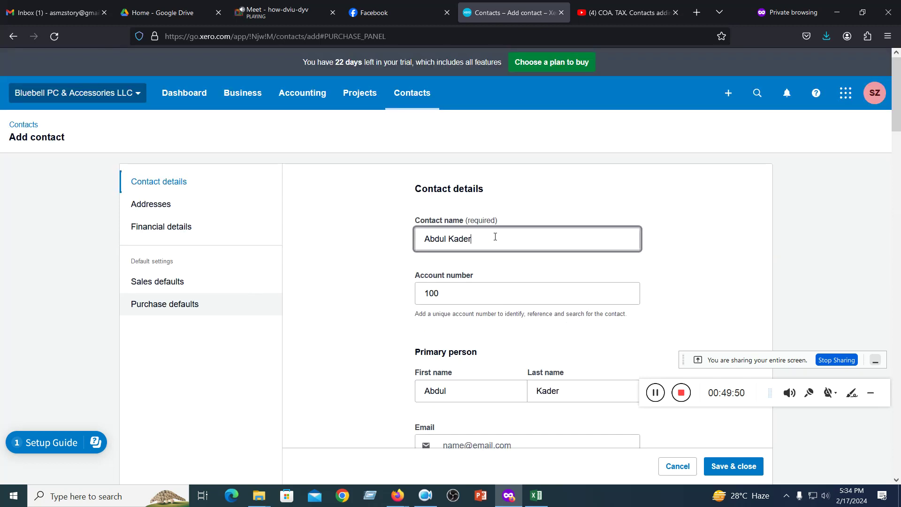
pyautogui.scroll(-3, 495, 239)
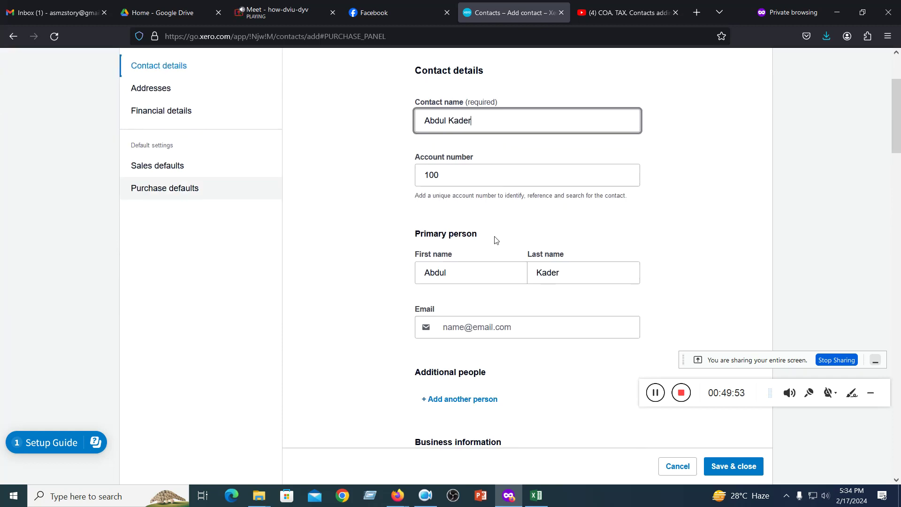
pyautogui.scroll(-3, 497, 240)
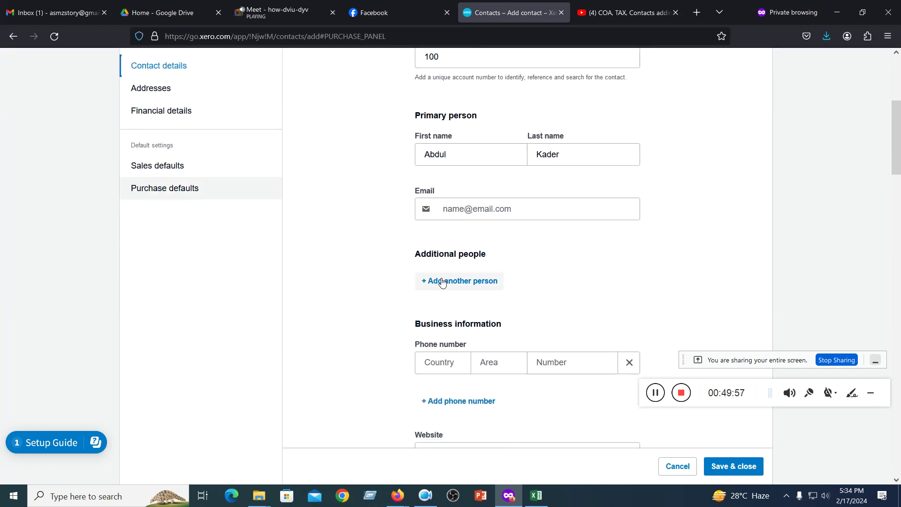
pyautogui.click(458, 281)
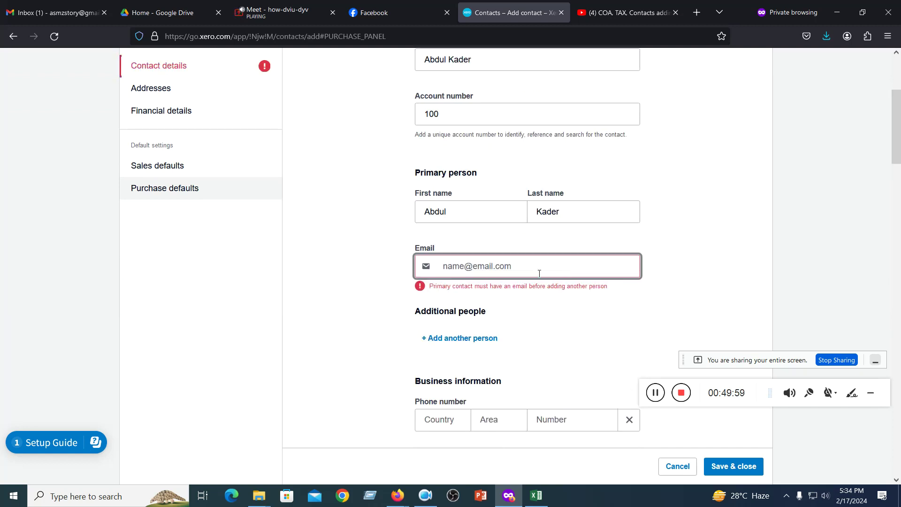
pyautogui.scroll(-3, 478, 258)
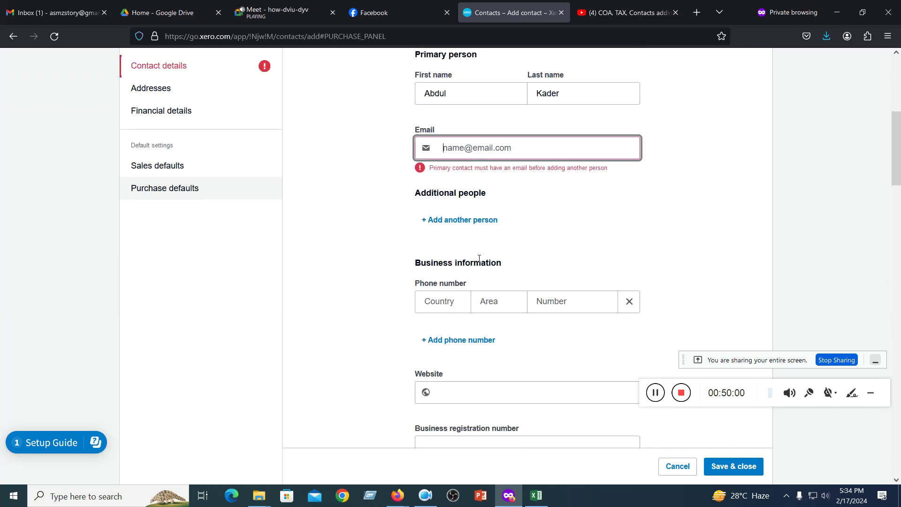
pyautogui.click(388, 230)
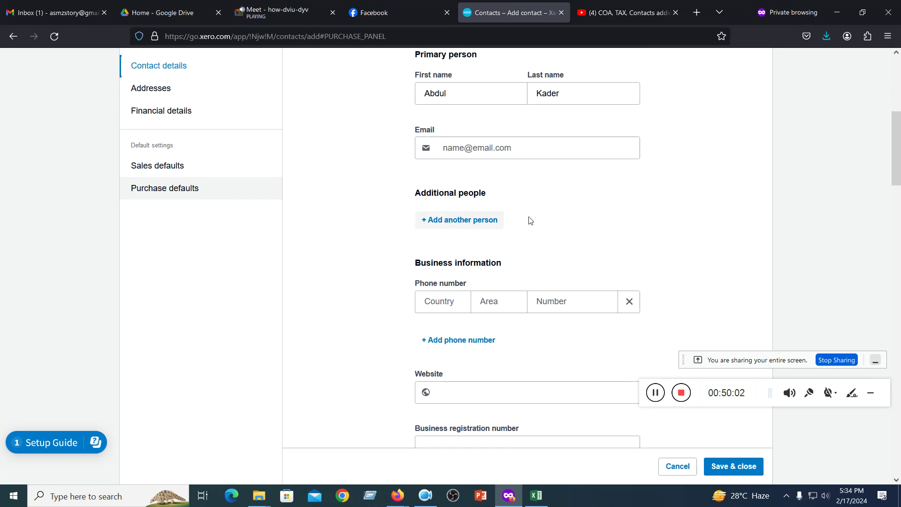
pyautogui.scroll(4, 469, 157)
pyautogui.scroll(-3, 471, 211)
pyautogui.scroll(-1, 472, 211)
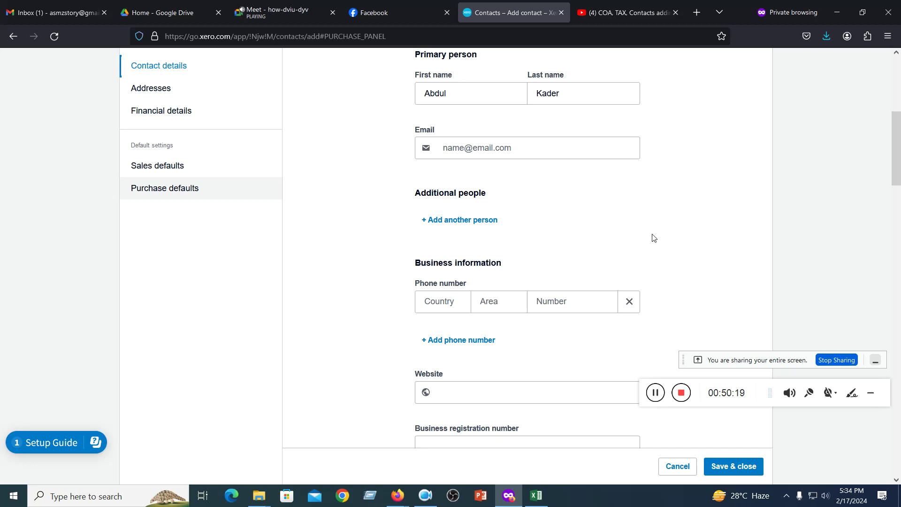
pyautogui.scroll(-3, 653, 238)
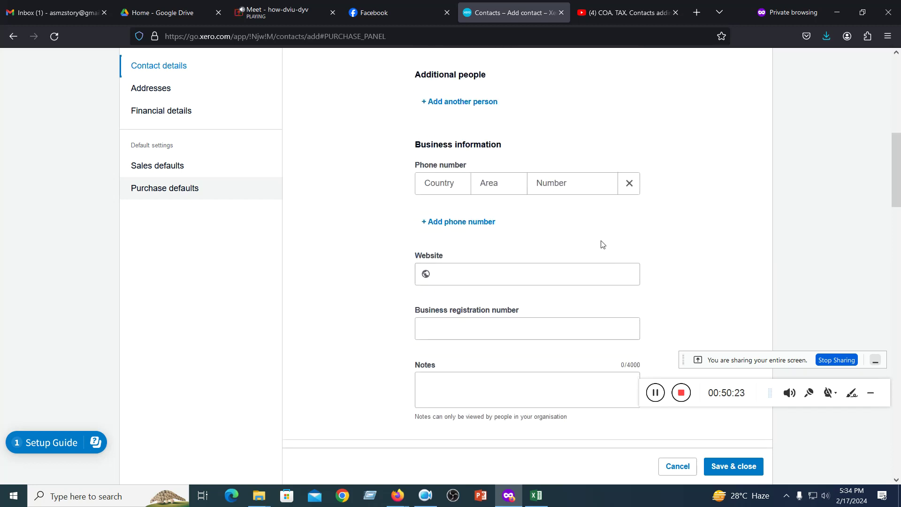
pyautogui.click(443, 186)
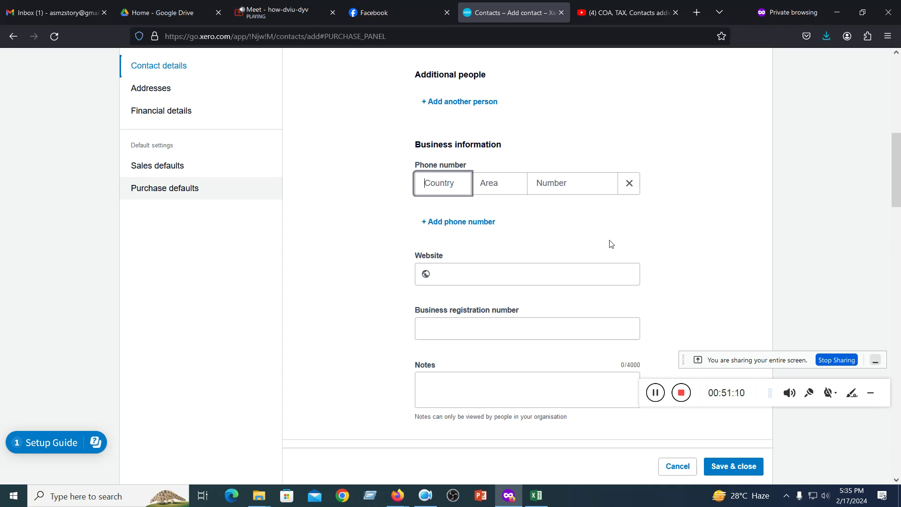
# - Focus the business registration number field and scroll down the Add contact form
pyautogui.scroll(-3, 547, 293)
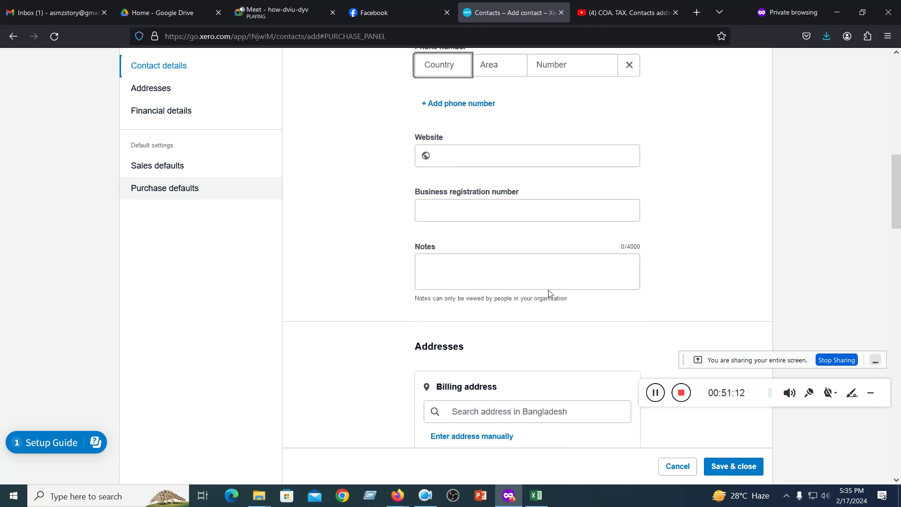
pyautogui.click(500, 208)
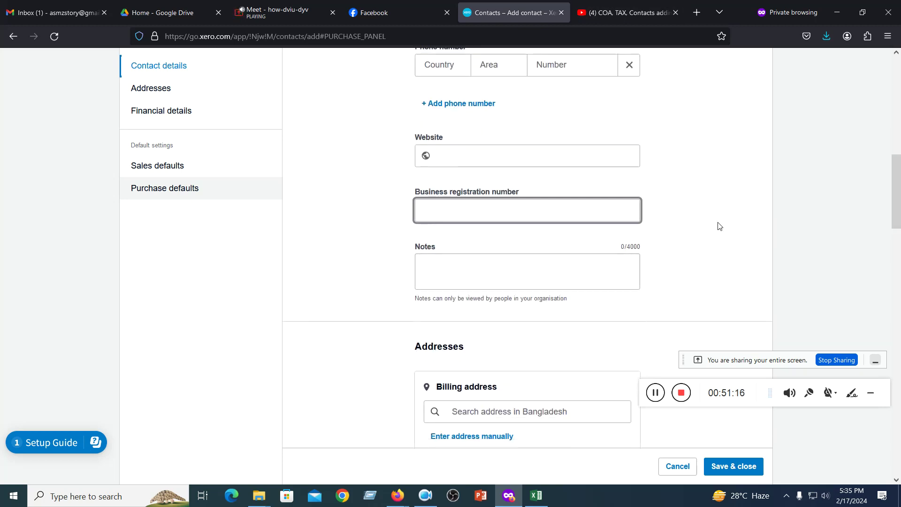
pyautogui.scroll(-2, 609, 254)
pyautogui.scroll(-4, 525, 221)
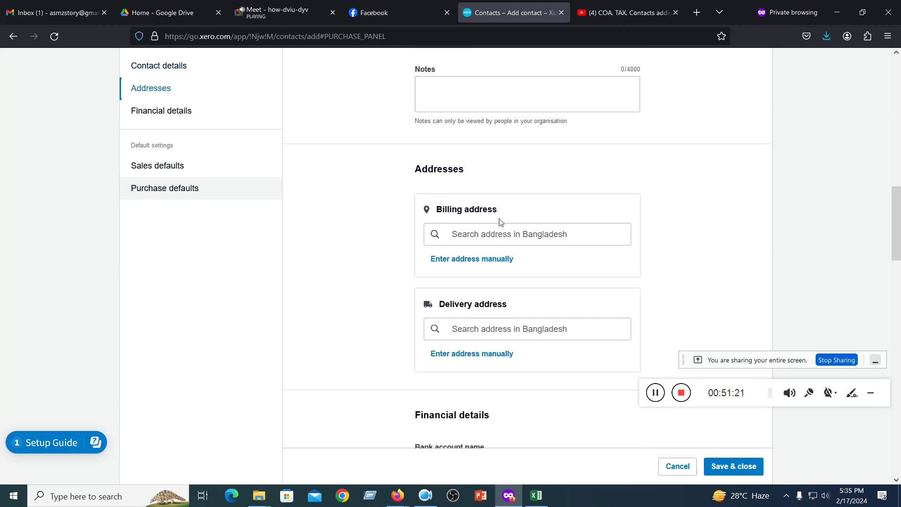
pyautogui.scroll(-2, 500, 221)
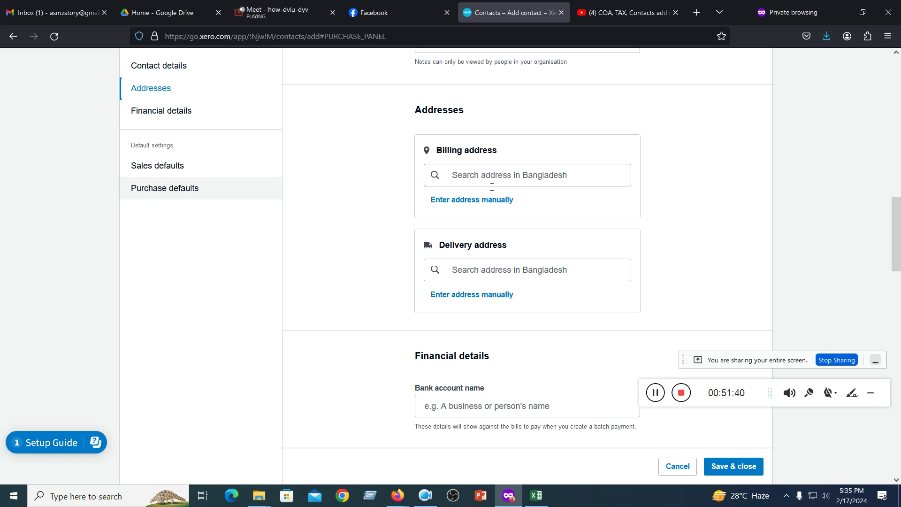
pyautogui.scroll(-4, 497, 201)
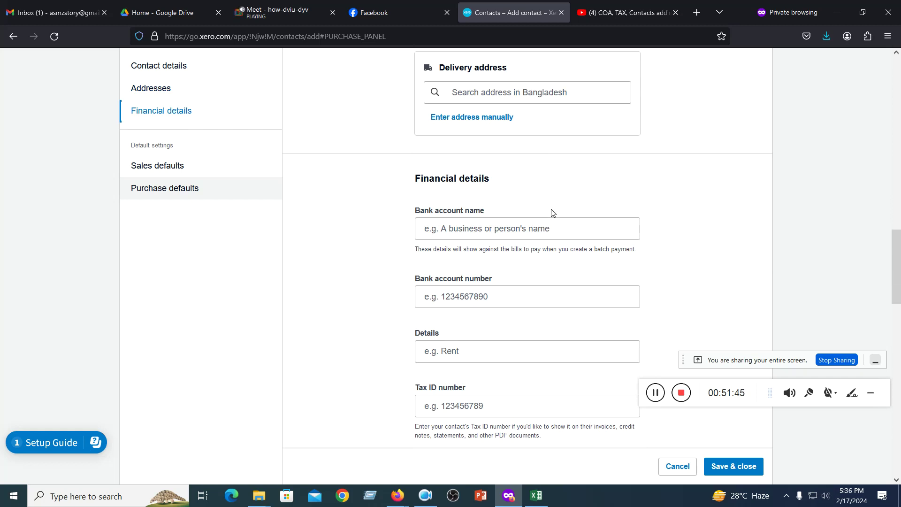
pyautogui.scroll(-1, 552, 212)
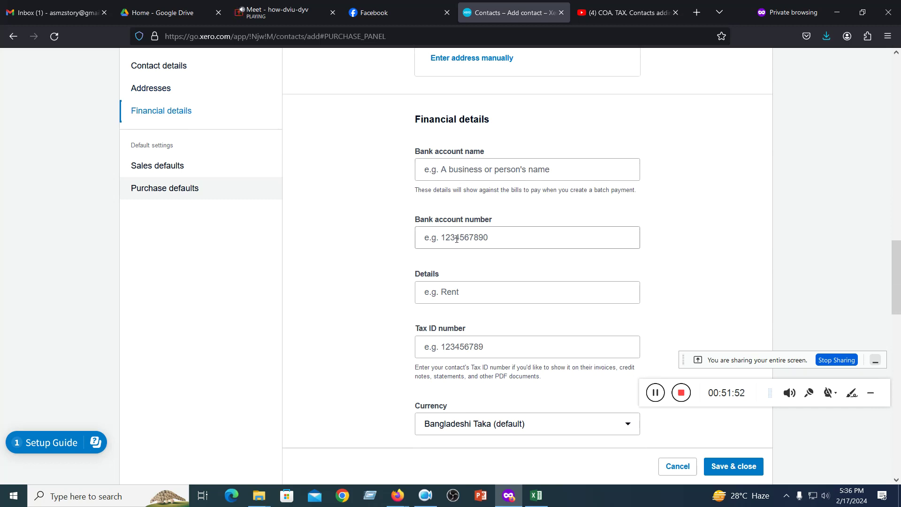
pyautogui.scroll(-2, 456, 239)
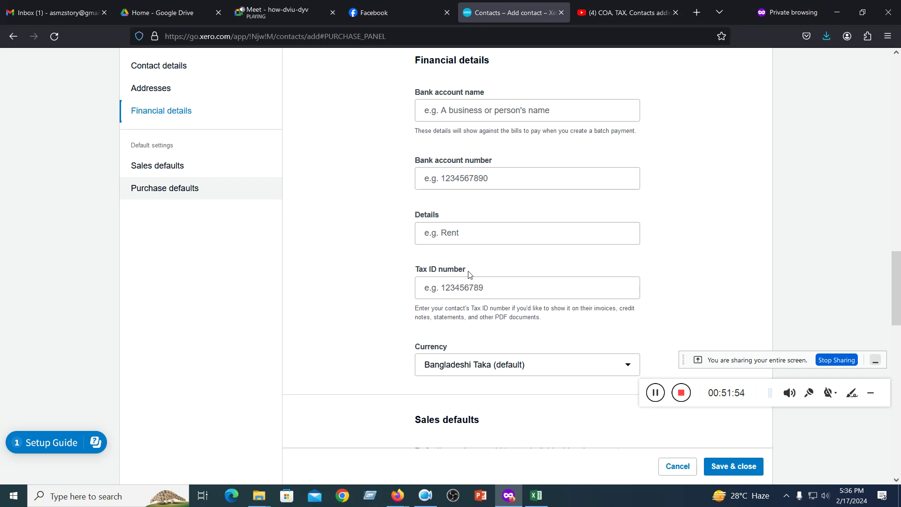
pyautogui.scroll(-5, 470, 274)
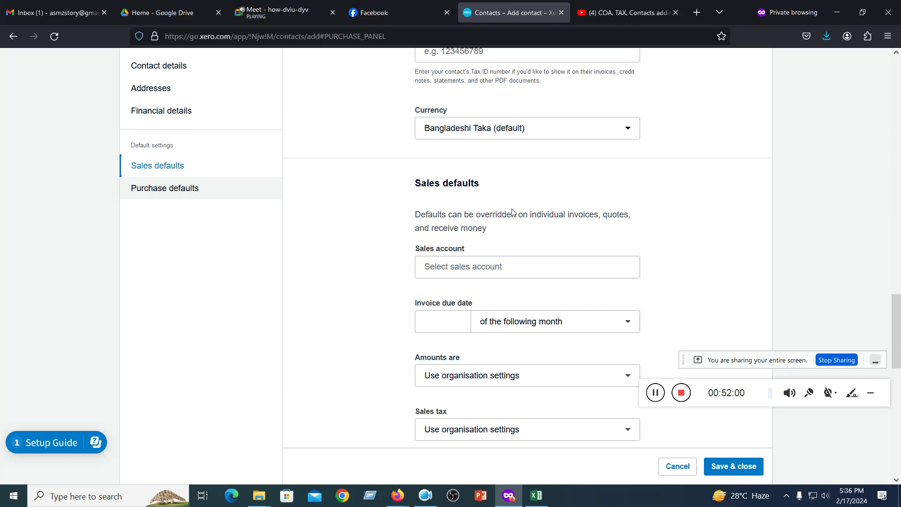
pyautogui.scroll(-2, 495, 233)
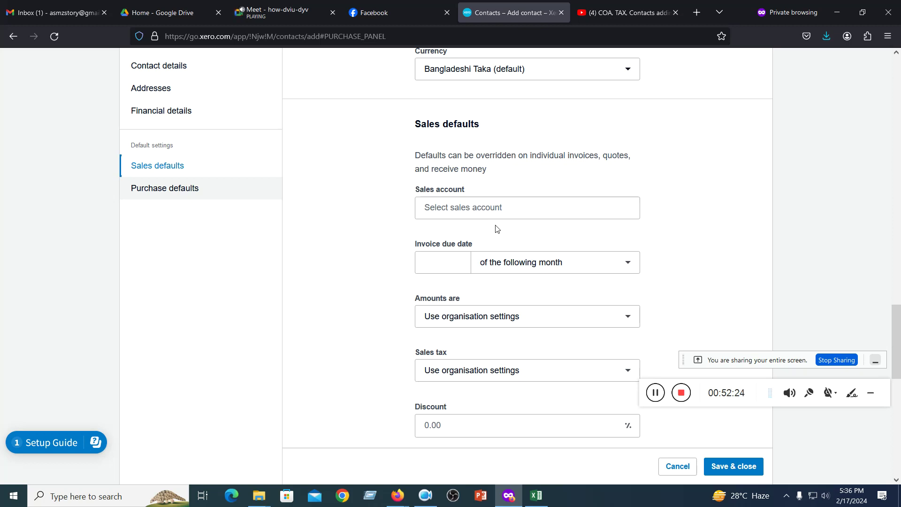
# - Browse the Sales account list without choosing one, then switch to the Google Meet tab
pyautogui.click(438, 207)
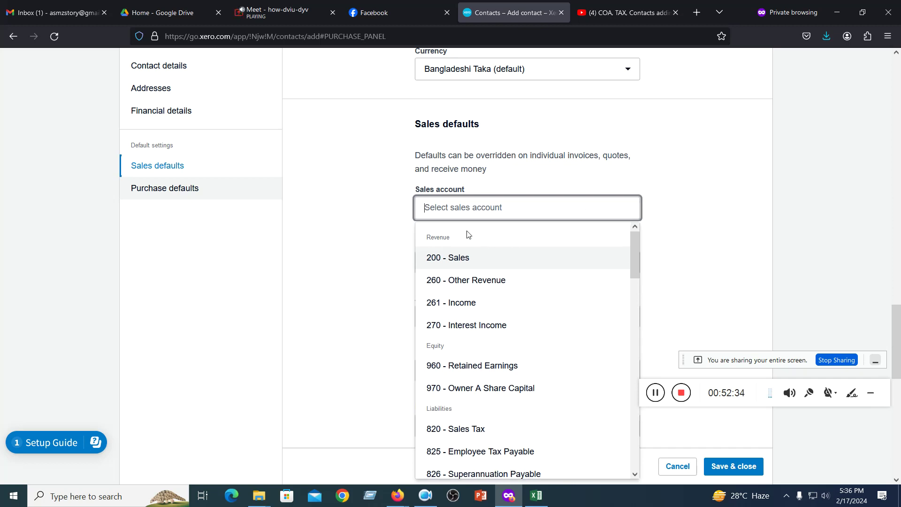
pyautogui.scroll(-4, 467, 235)
pyautogui.click(681, 235)
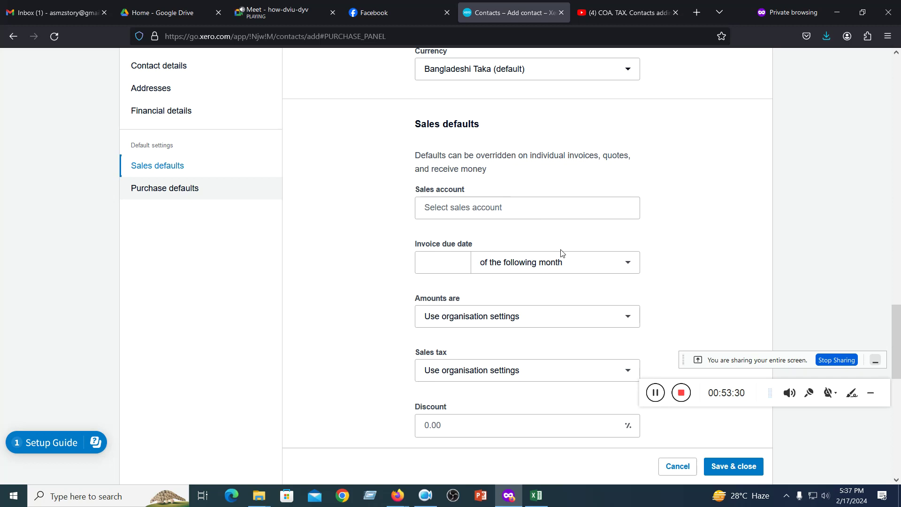
pyautogui.click(275, 14)
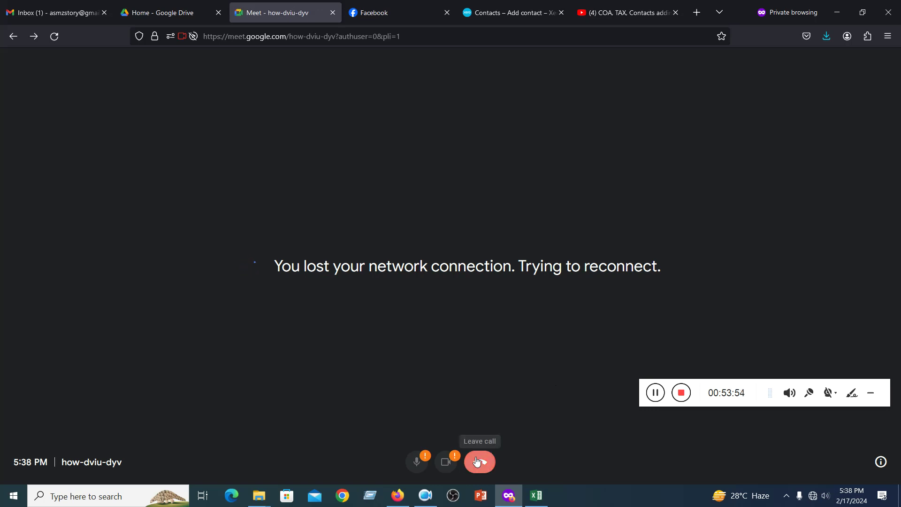
pyautogui.click(150, 10)
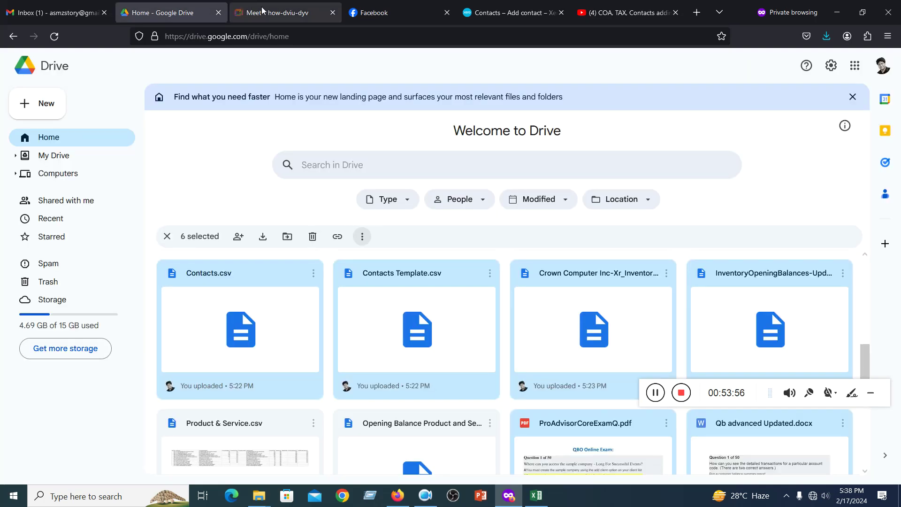
pyautogui.click(265, 11)
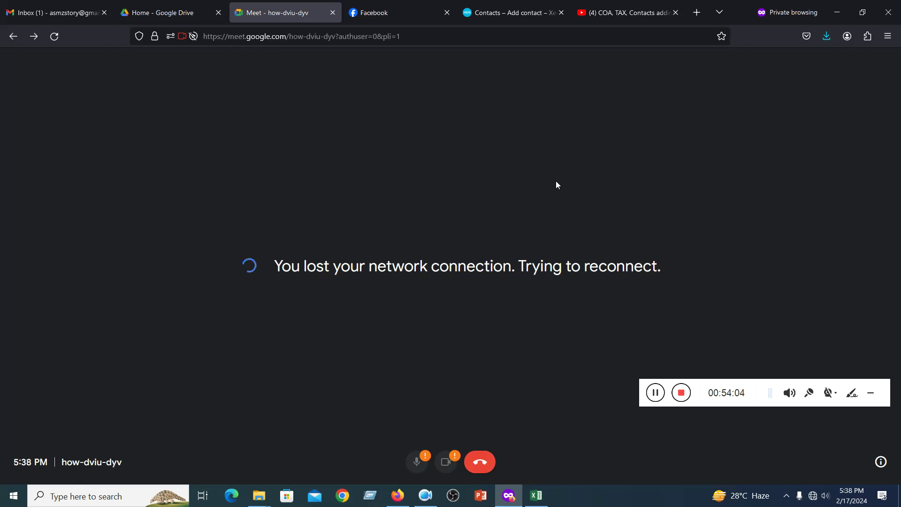
pyautogui.click(624, 13)
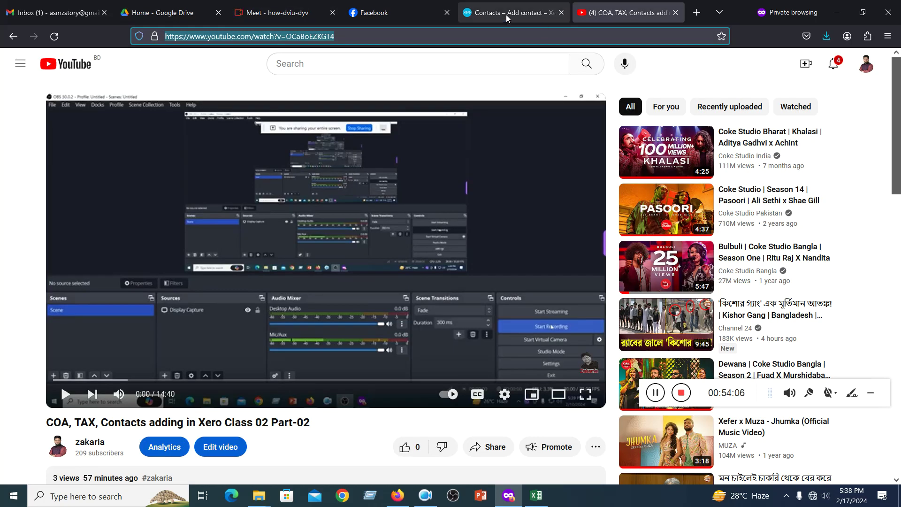
pyautogui.click(506, 15)
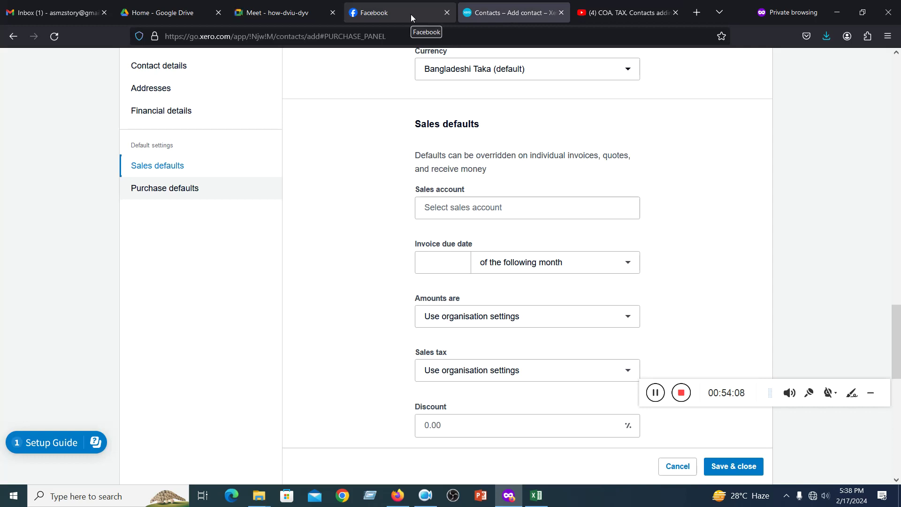
pyautogui.click(254, 14)
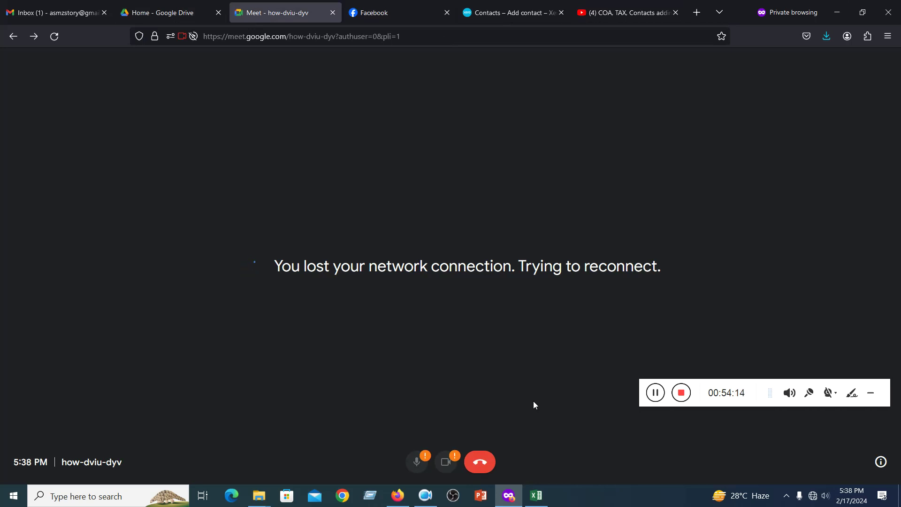
pyautogui.moveTo(816, 500)
pyautogui.click(656, 392)
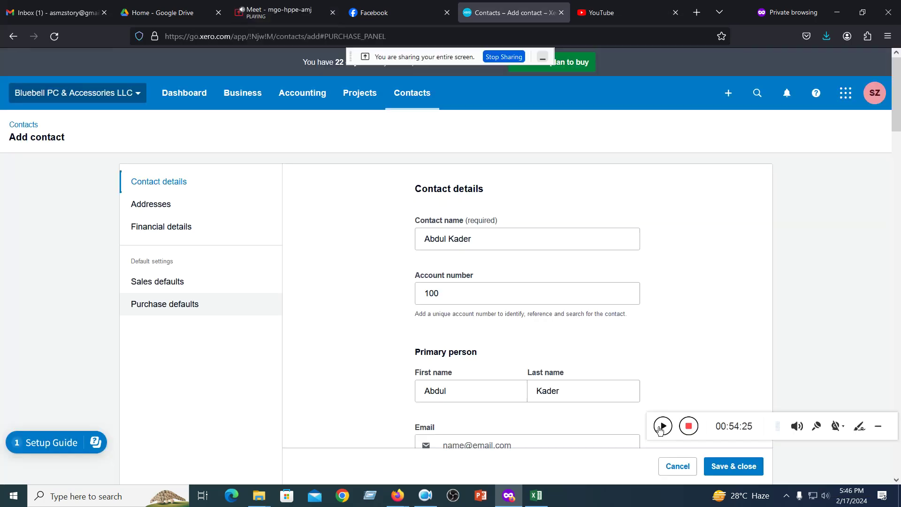
pyautogui.click(661, 427)
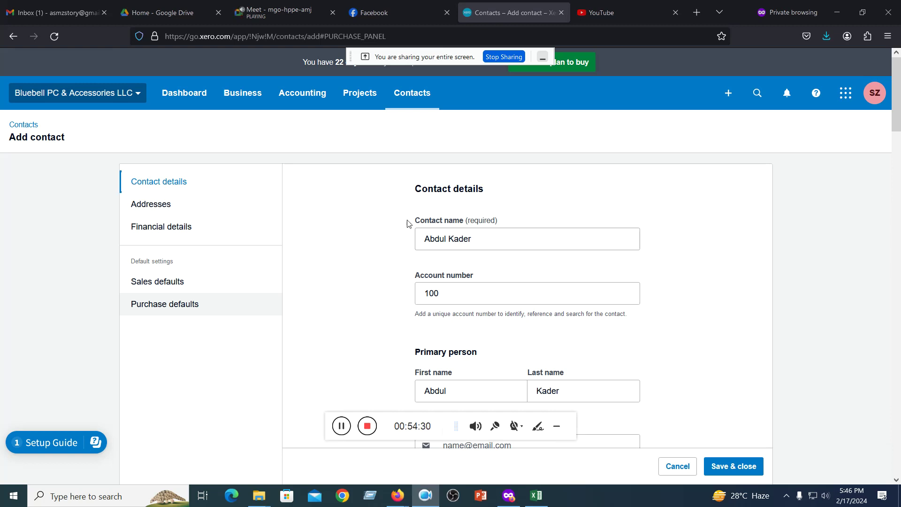
pyautogui.moveTo(415, 221); pyautogui.dragTo(465, 225)
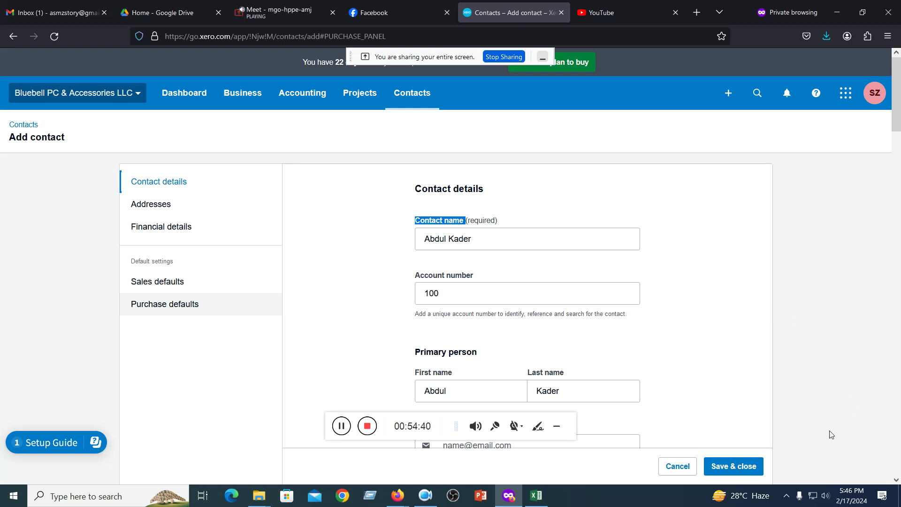
pyautogui.click(736, 473)
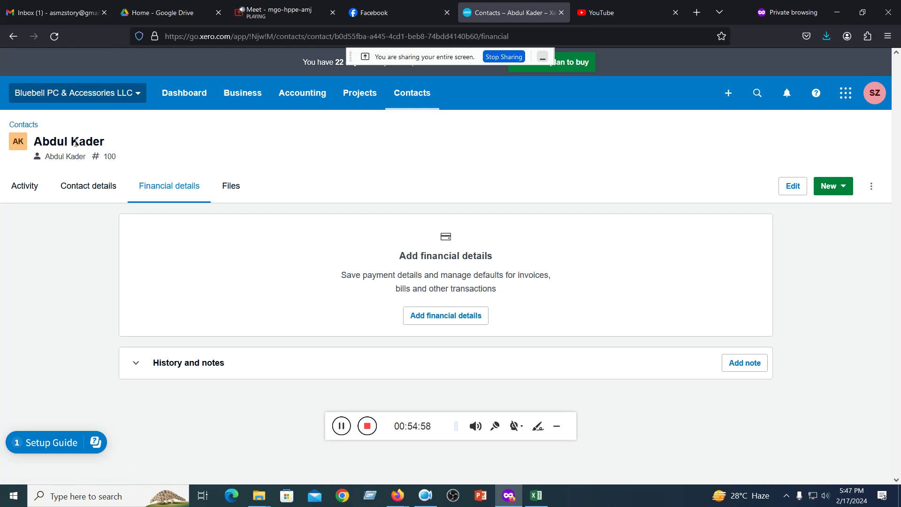
pyautogui.click(22, 187)
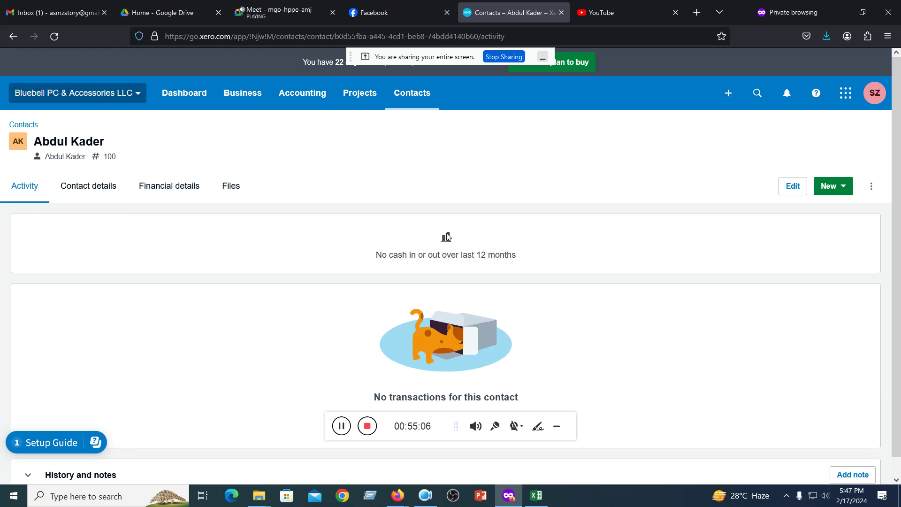
pyautogui.click(96, 190)
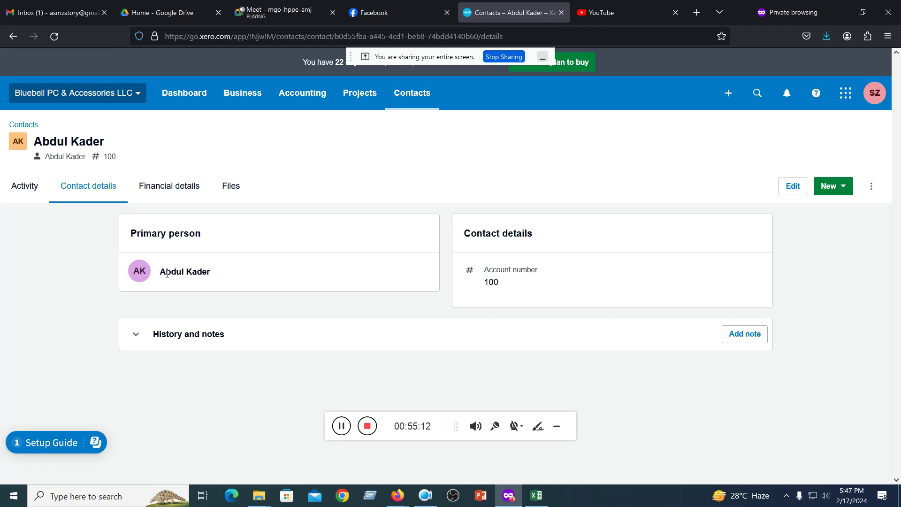
pyautogui.click(135, 333)
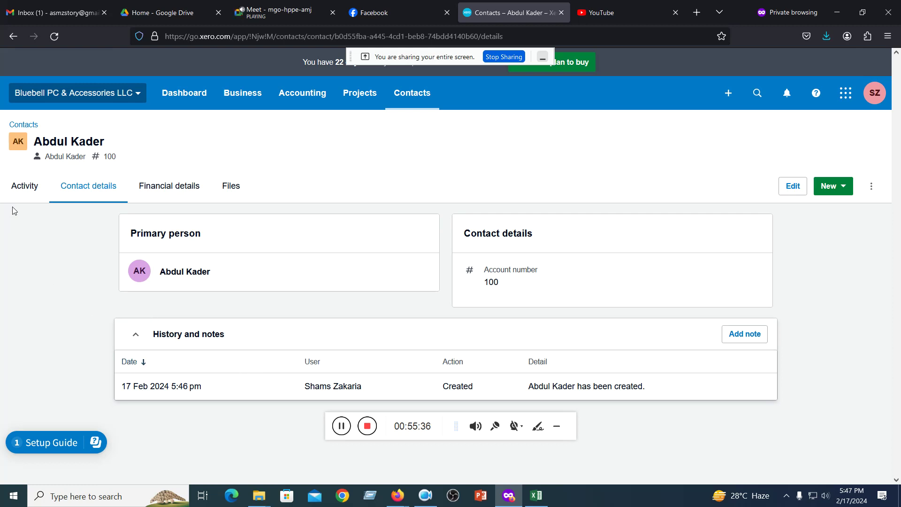
pyautogui.click(166, 190)
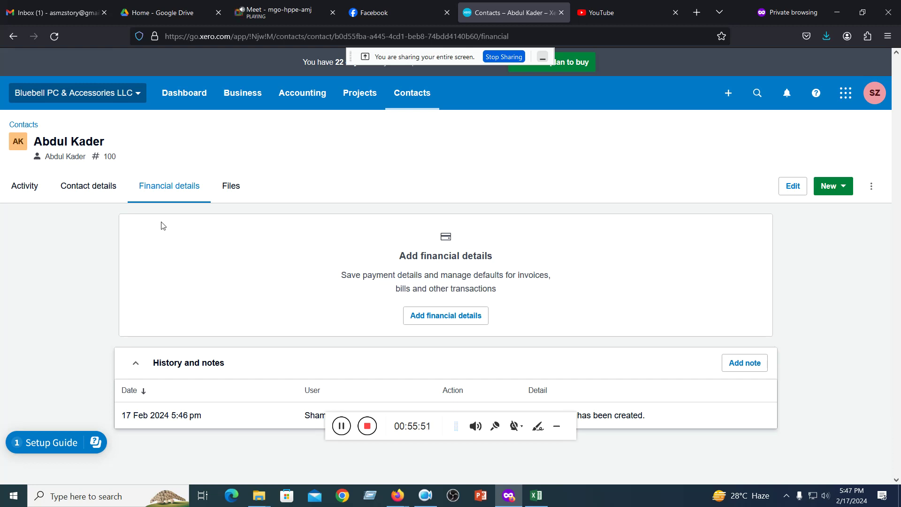
pyautogui.click(237, 190)
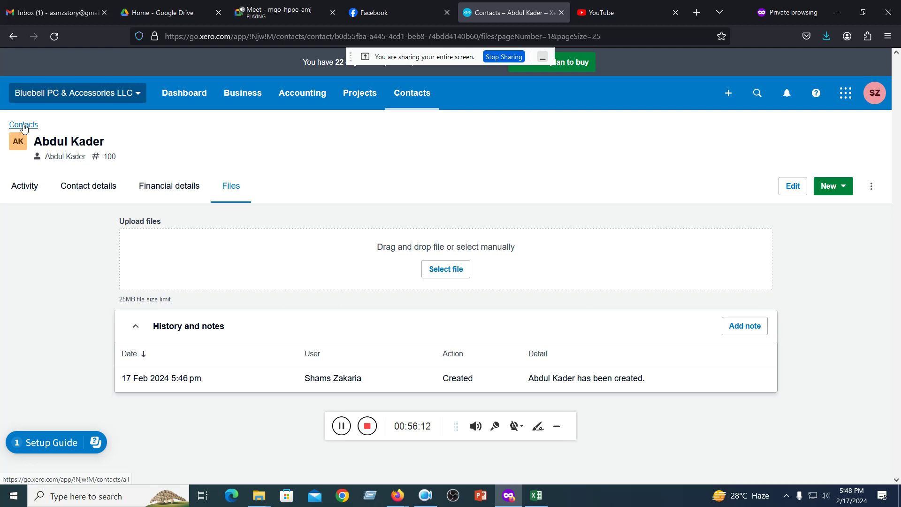
pyautogui.click(23, 125)
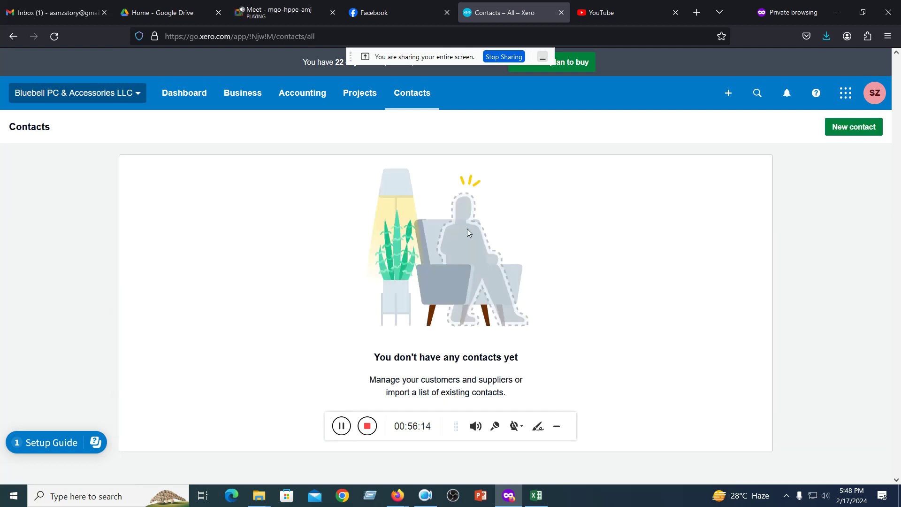
pyautogui.click(401, 93)
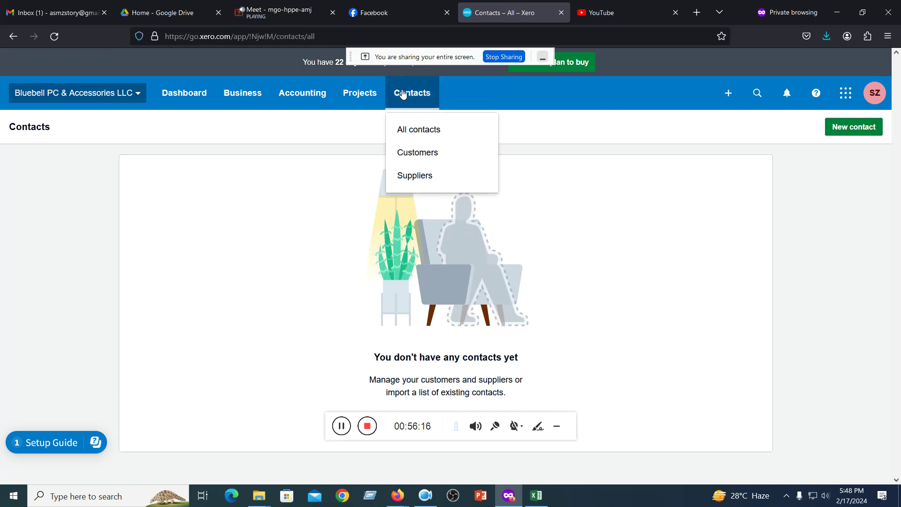
pyautogui.click(407, 131)
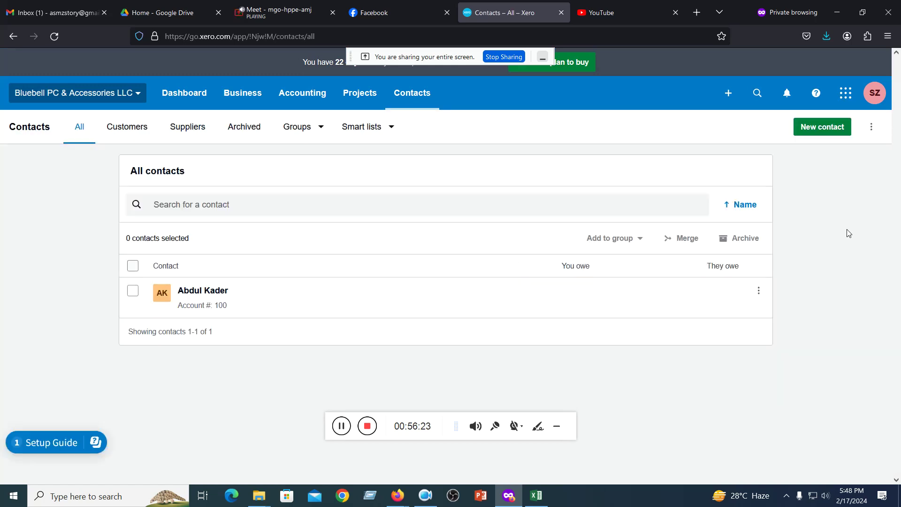
pyautogui.click(200, 291)
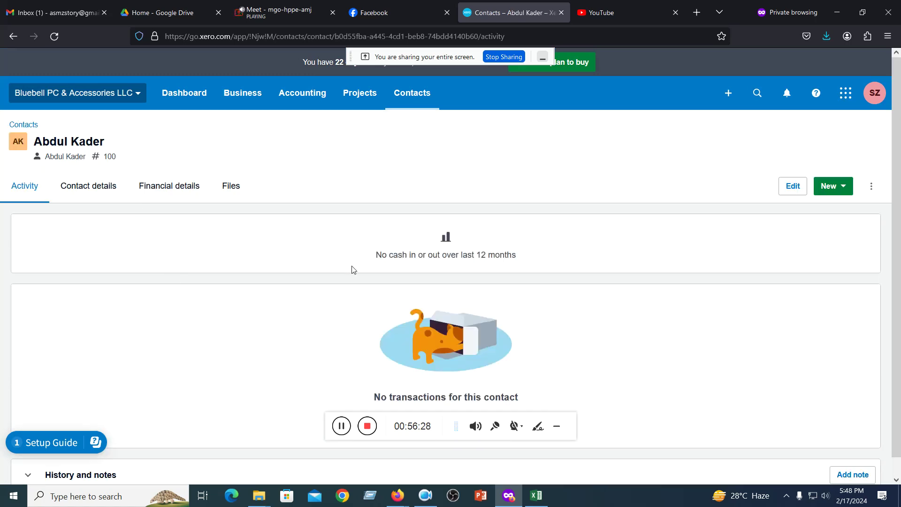
pyautogui.click(408, 92)
pyautogui.click(402, 115)
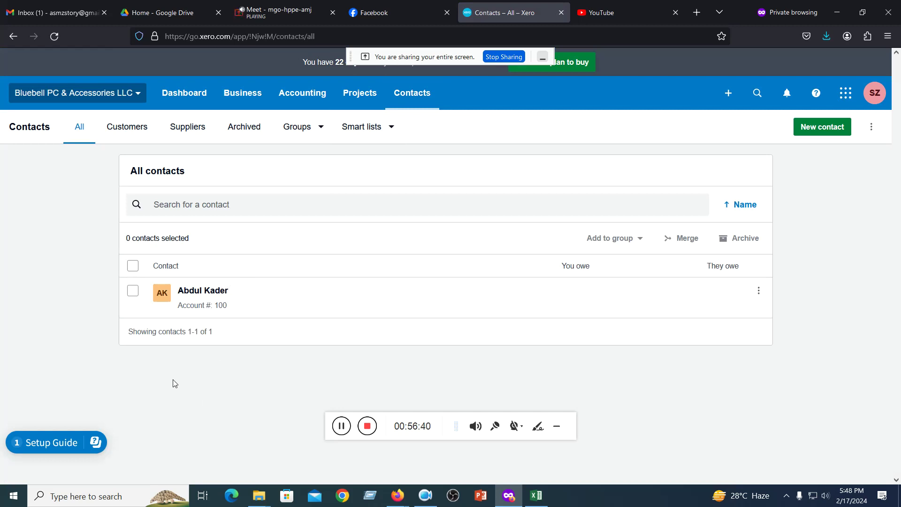
pyautogui.click(133, 135)
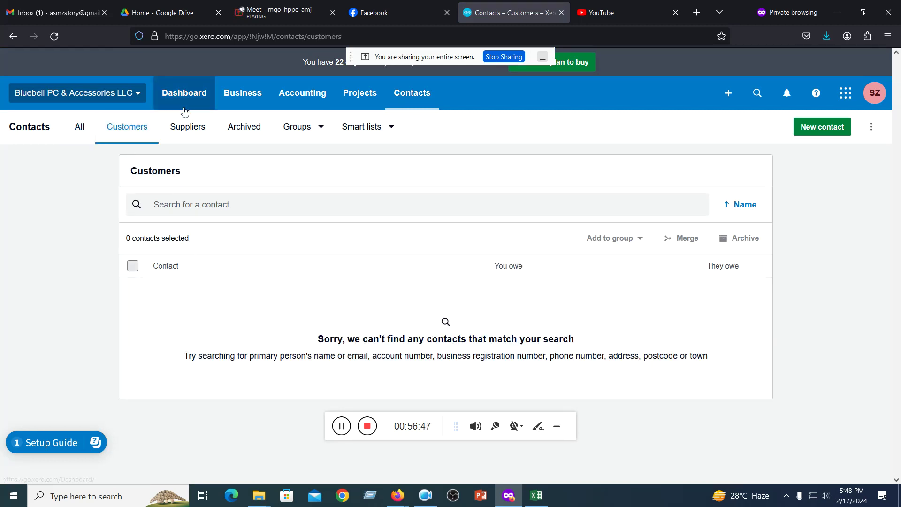
pyautogui.click(184, 127)
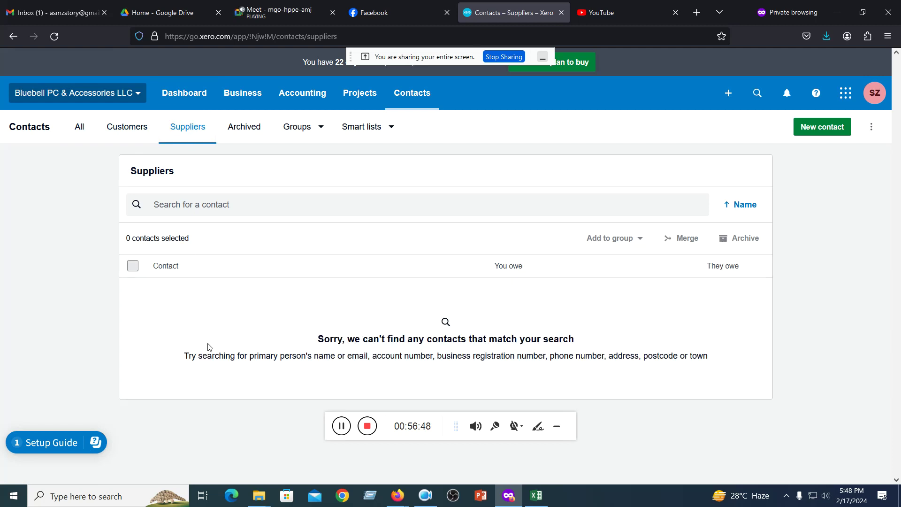
pyautogui.click(321, 129)
pyautogui.click(321, 129)
# - Download the ContactsTemplate.csv import template from Xero's Import contacts page and open it
pyautogui.click(869, 129)
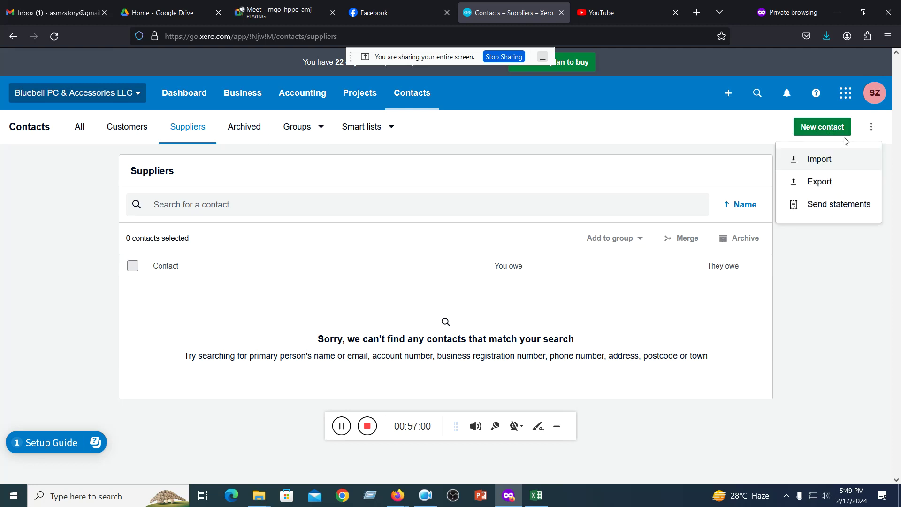
pyautogui.click(813, 161)
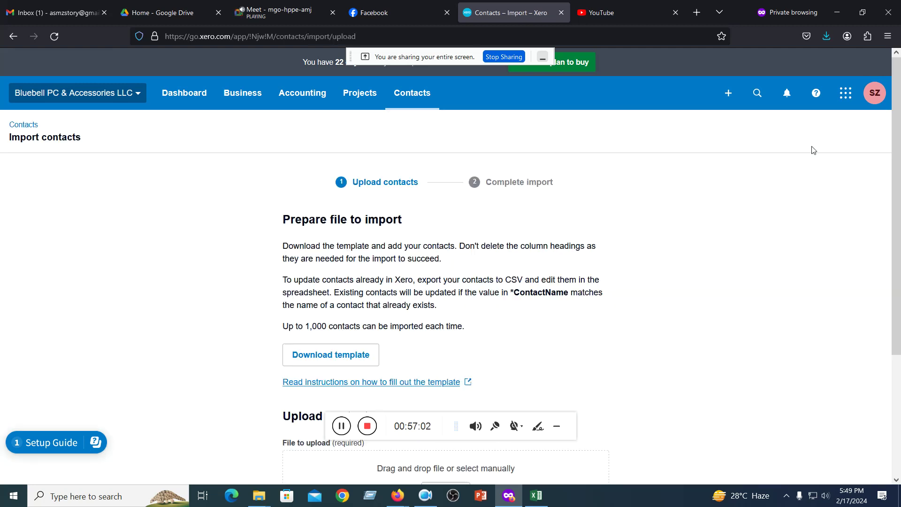
pyautogui.scroll(-3, 410, 280)
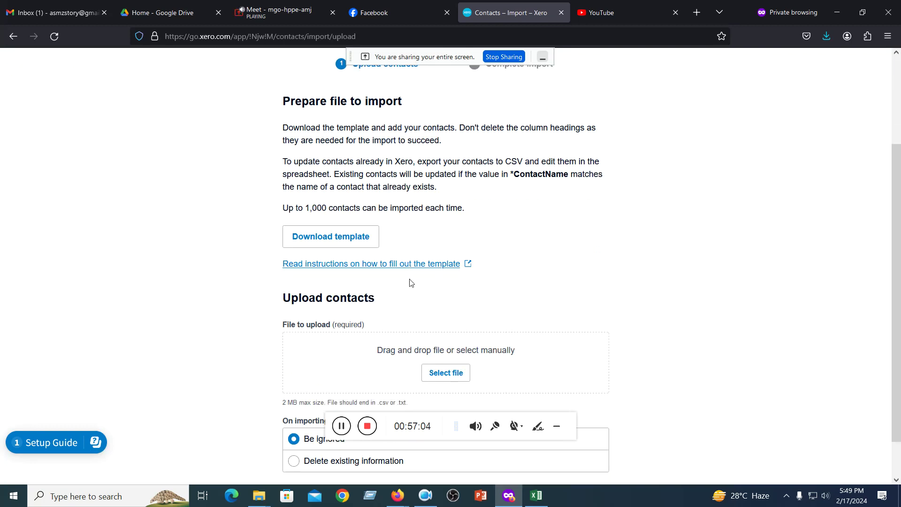
pyautogui.click(304, 237)
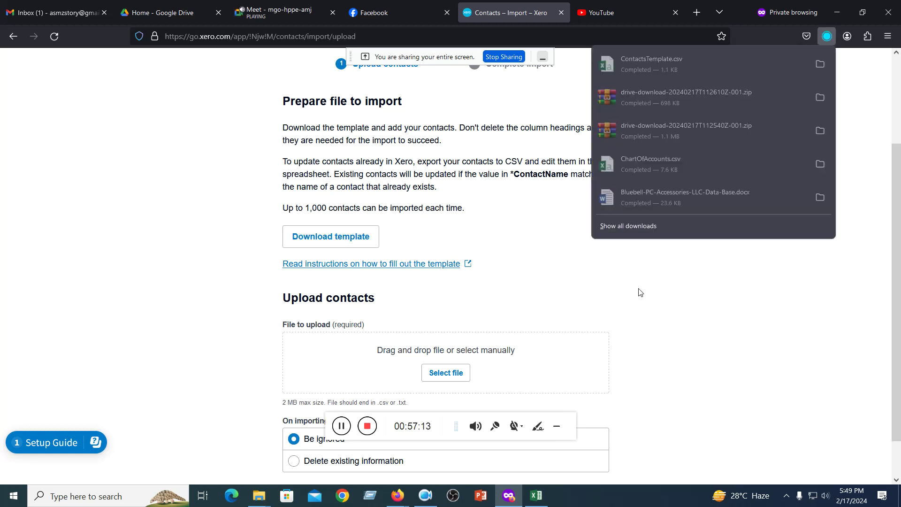
pyautogui.click(649, 66)
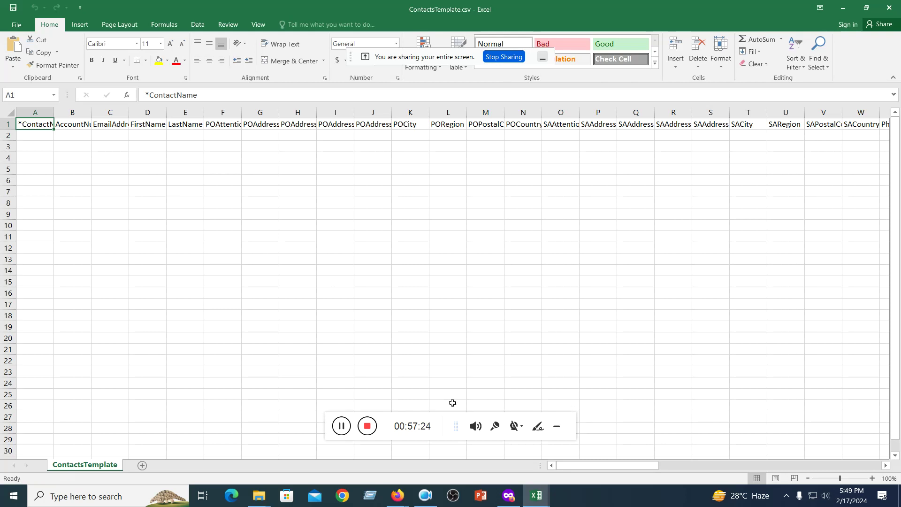
# - Return from Excel to Xero's Import contacts page in Firefox
pyautogui.click(510, 494)
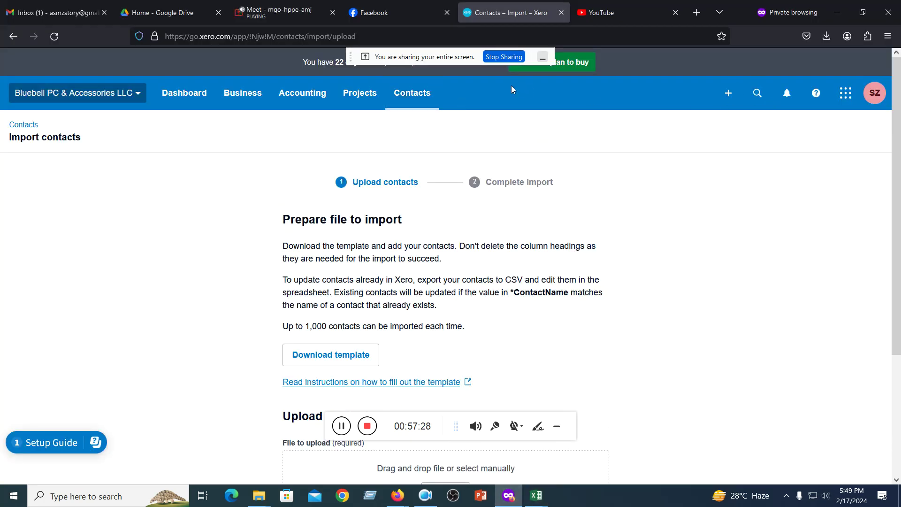
# - Start a new contact from All contacts, look over the blank form, and minimize Firefox
pyautogui.click(422, 95)
pyautogui.click(455, 140)
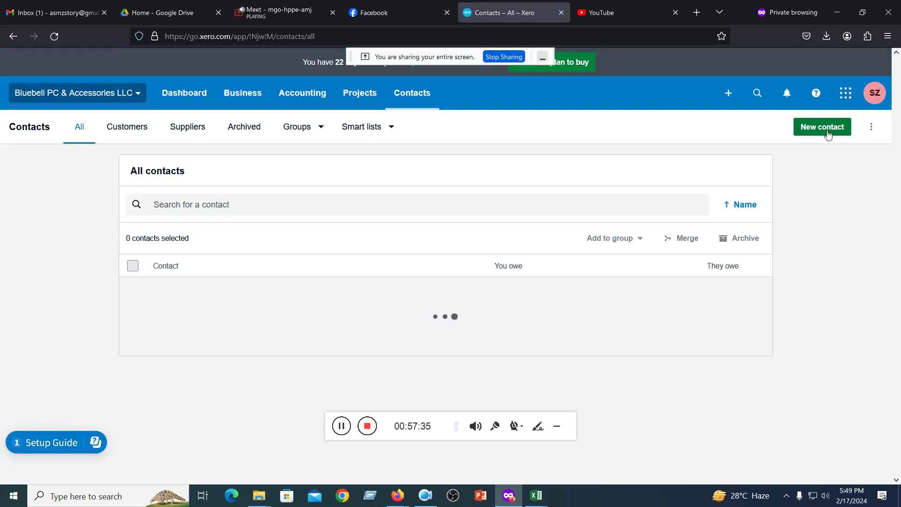
pyautogui.click(825, 129)
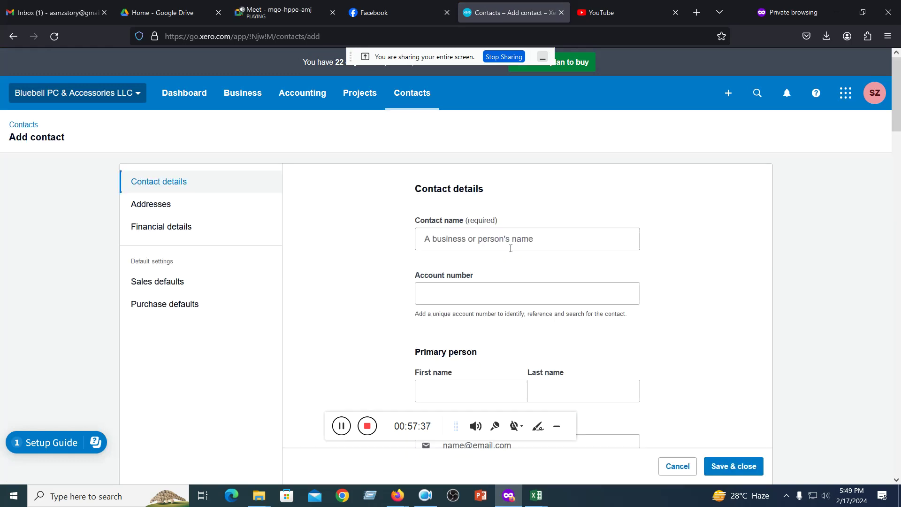
pyautogui.scroll(-5, 510, 248)
pyautogui.scroll(-20, 511, 252)
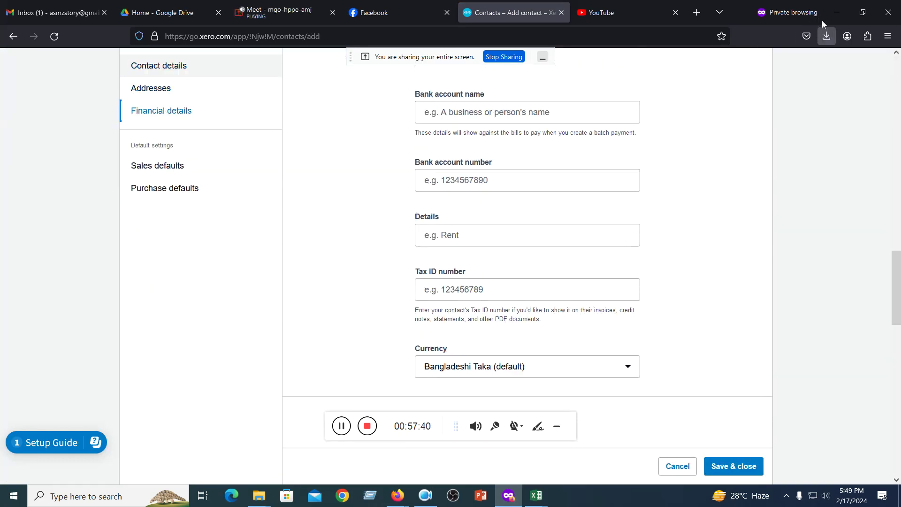
pyautogui.click(837, 12)
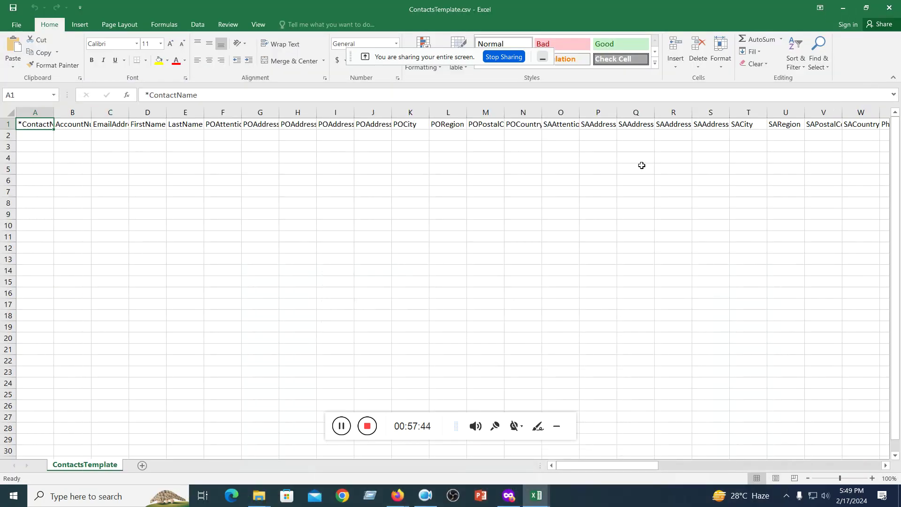
# - Scroll the template sideways, select A2:A17, and minimize it to reveal Contacts.csv
pyautogui.moveTo(588, 465); pyautogui.dragTo(328, 488)
pyautogui.moveTo(38, 134); pyautogui.dragTo(16, 300)
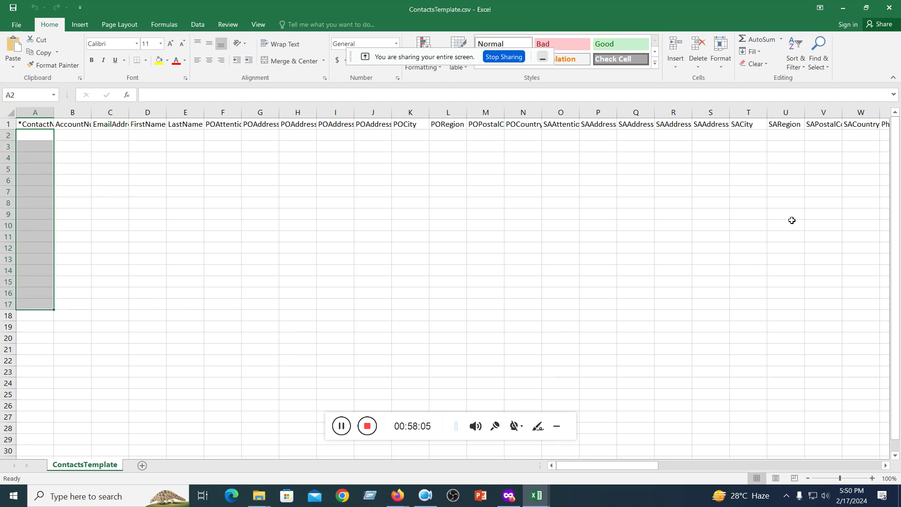
pyautogui.click(843, 8)
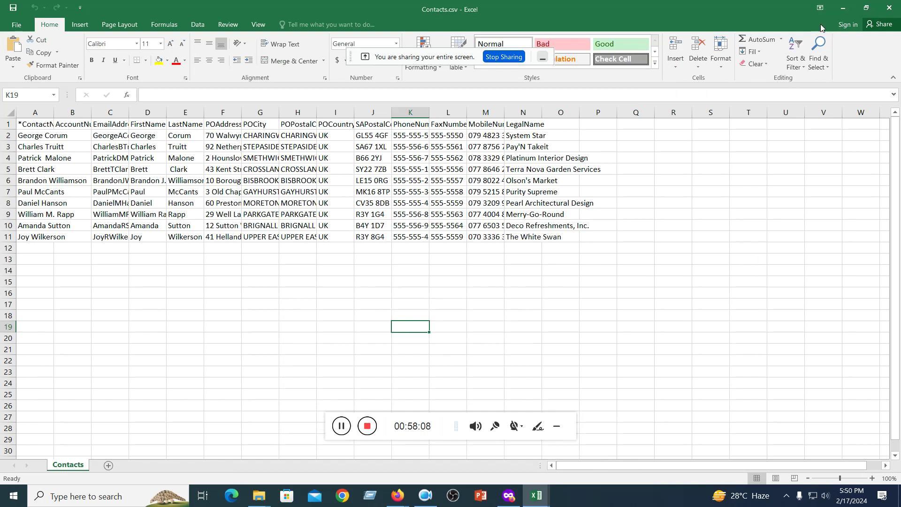
# - AutoFit Contacts.csv columns A–P and copy the ten contact names in A2:A11
pyautogui.click(183, 336)
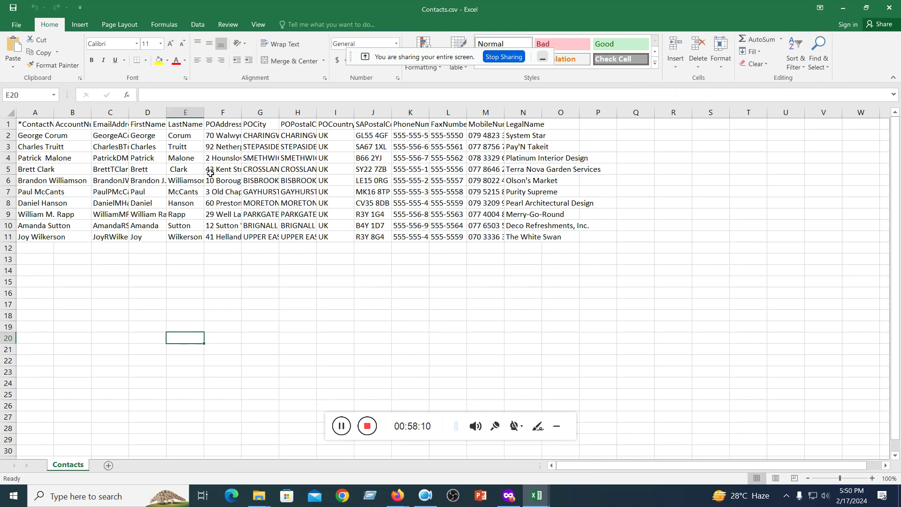
pyautogui.click(636, 138)
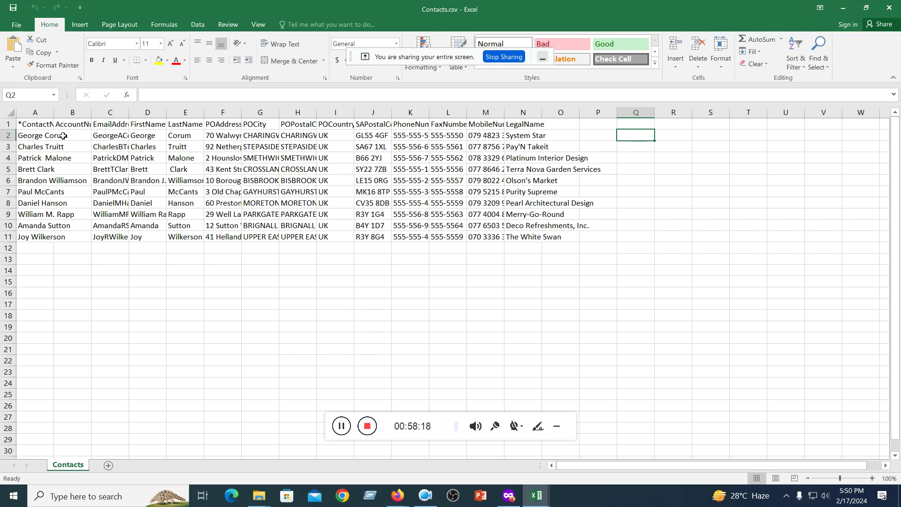
pyautogui.click(75, 300)
pyautogui.moveTo(38, 111); pyautogui.dragTo(542, 111)
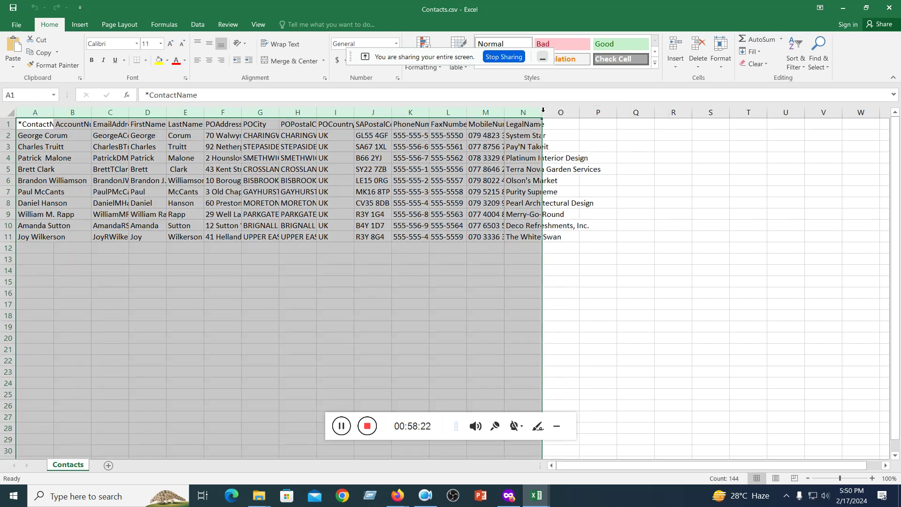
pyautogui.doubleClick(543, 111)
pyautogui.click(457, 272)
pyautogui.moveTo(41, 139); pyautogui.dragTo(40, 234)
pyautogui.hotkey('ctrl', 'c')
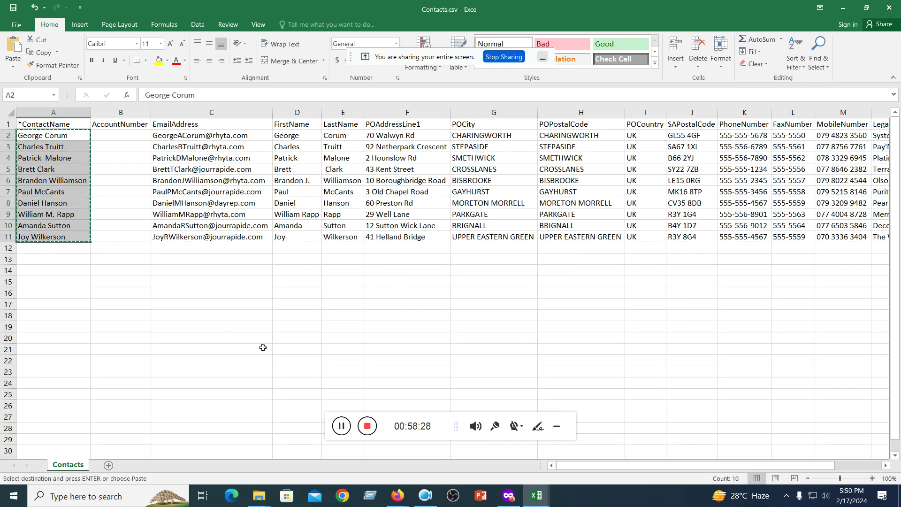
# - Paste the ten contact names into A2 of ContactsTemplate.csv and AutoFit column A
pyautogui.moveTo(537, 496)
pyautogui.click(580, 463)
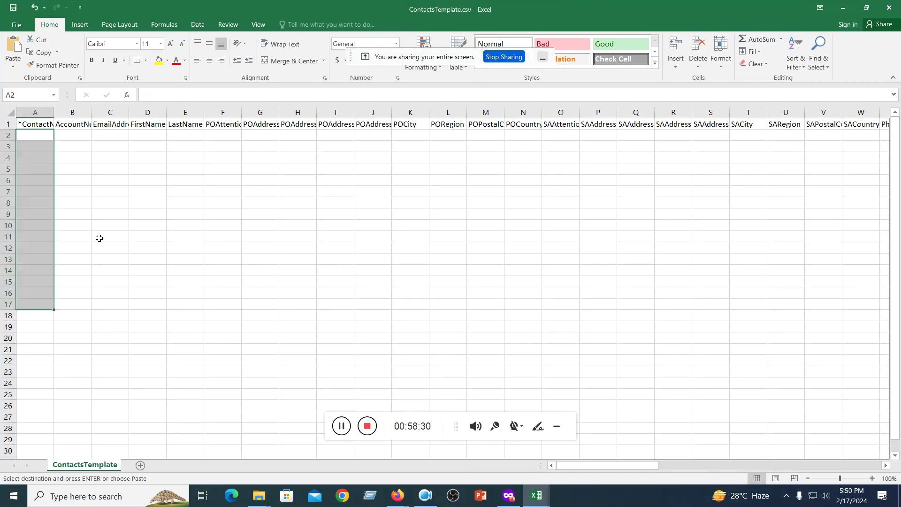
pyautogui.click(36, 134)
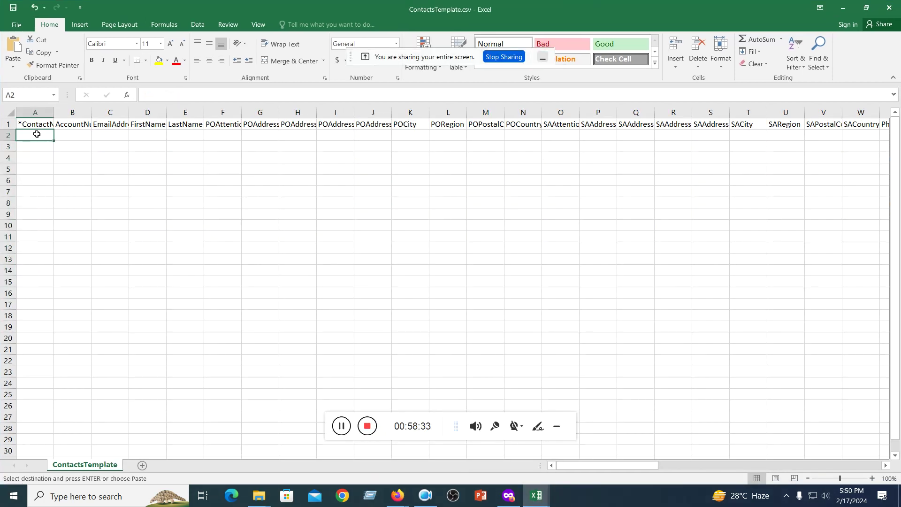
pyautogui.hotkey('ctrl', 'v')
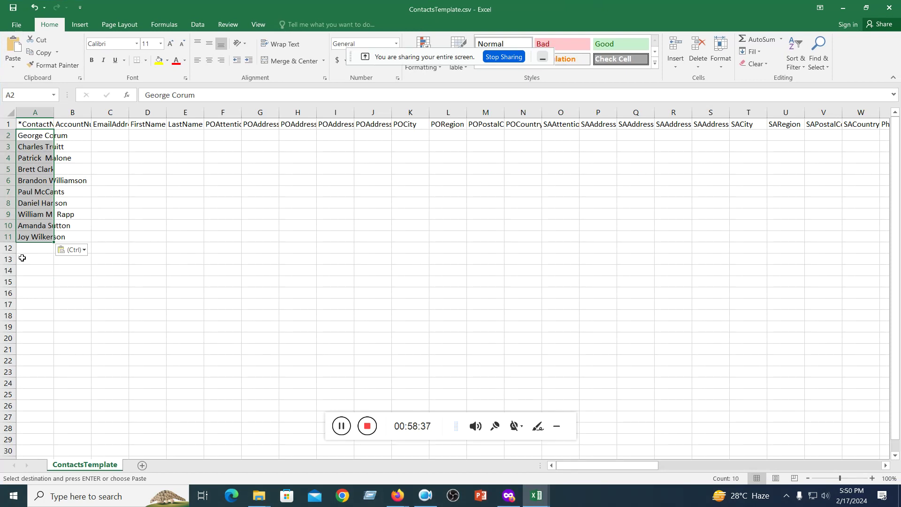
pyautogui.click(212, 235)
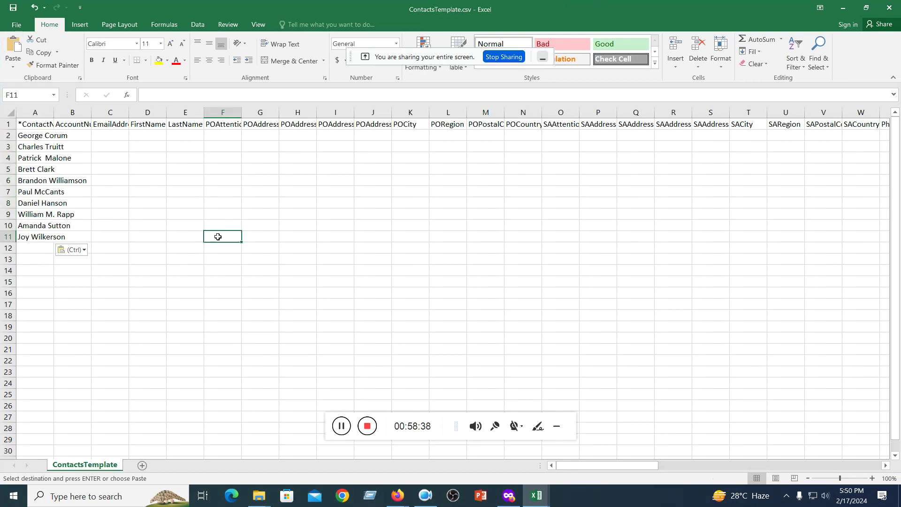
pyautogui.doubleClick(54, 113)
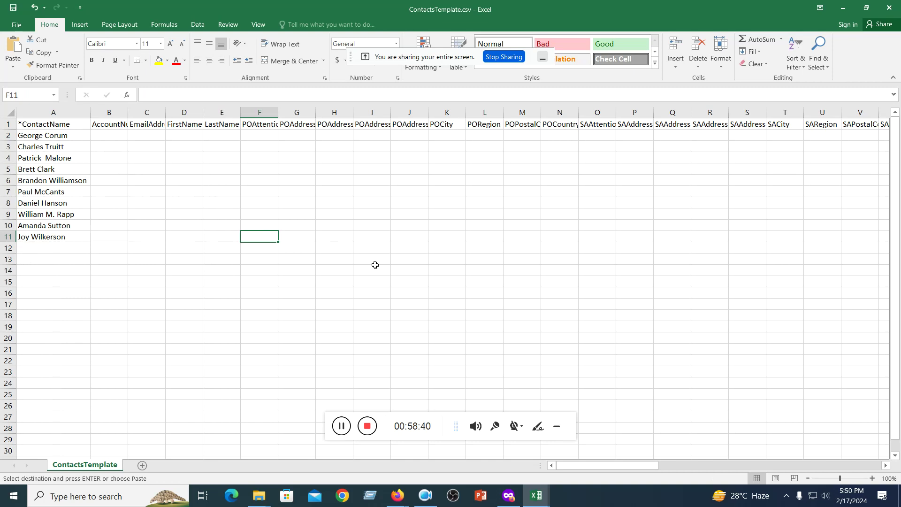
# - Copy the emails in C2:C11 from Contacts.csv, paste into the template's C2, AutoFit column C
pyautogui.moveTo(536, 495)
pyautogui.click(478, 458)
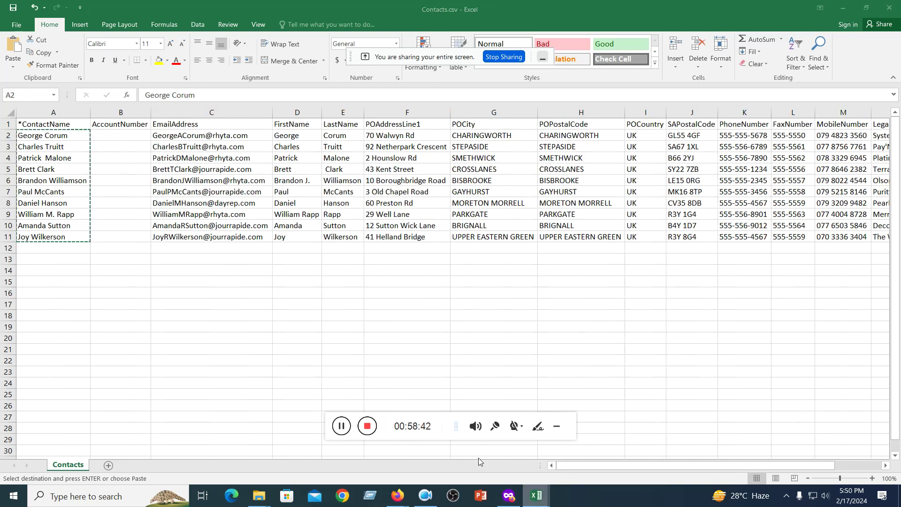
pyautogui.hotkey('ctrl', 'v')
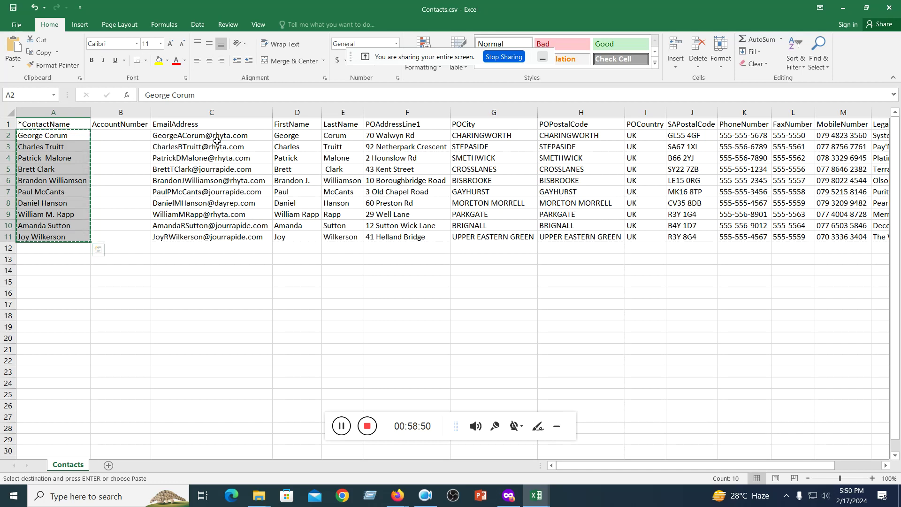
pyautogui.moveTo(172, 135); pyautogui.dragTo(169, 237)
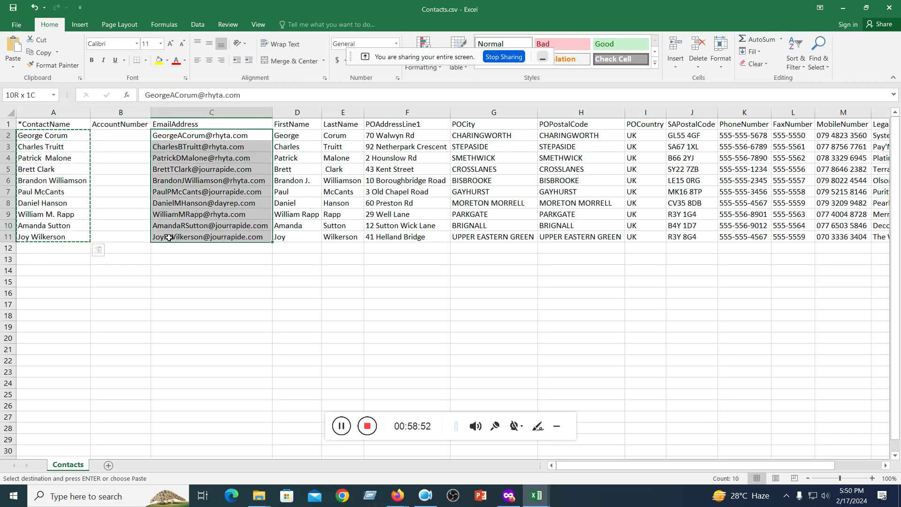
pyautogui.hotkey('ctrl', 'c')
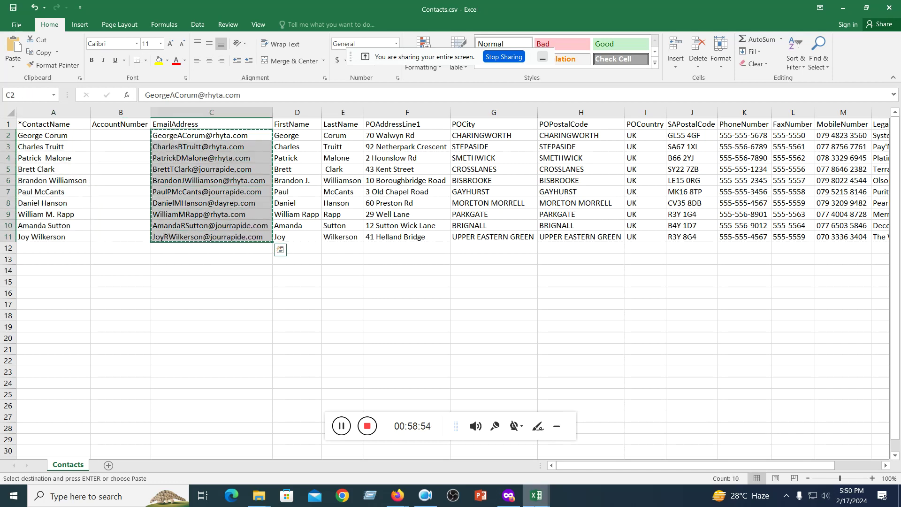
pyautogui.moveTo(536, 496)
pyautogui.click(578, 465)
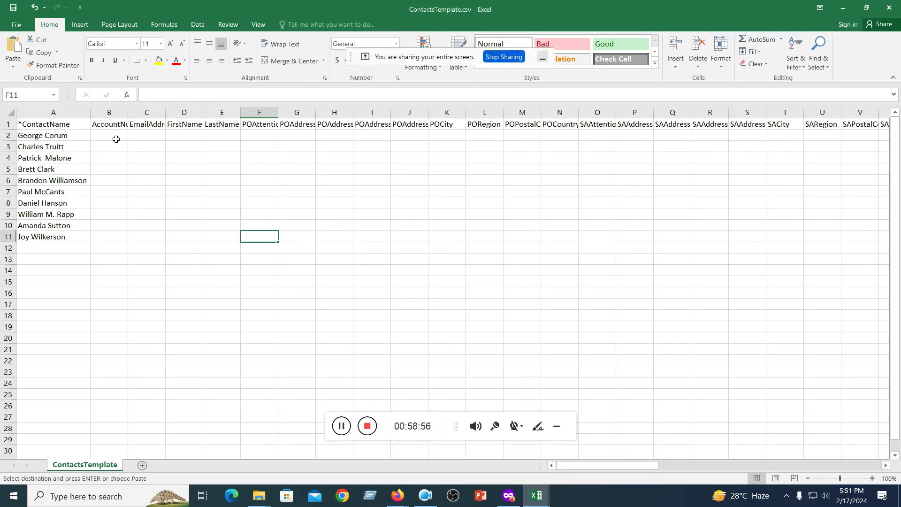
pyautogui.click(143, 134)
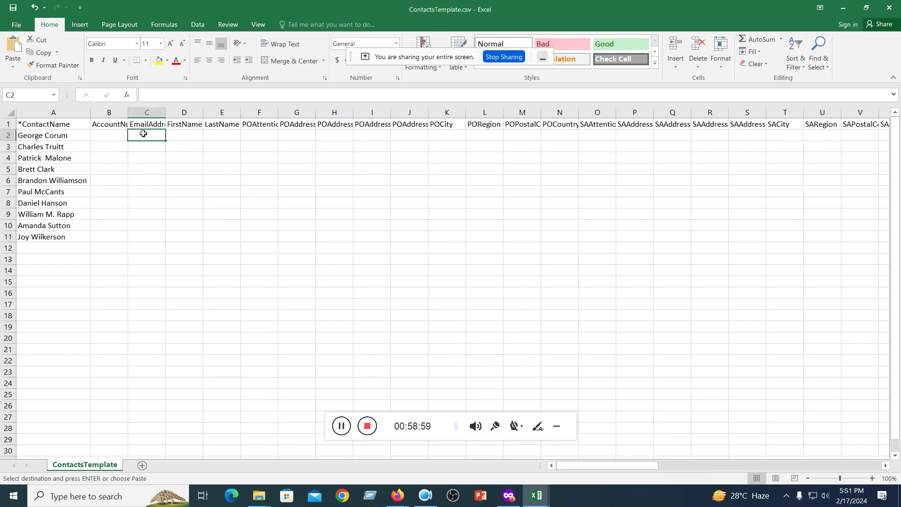
pyautogui.hotkey('ctrl', 'v')
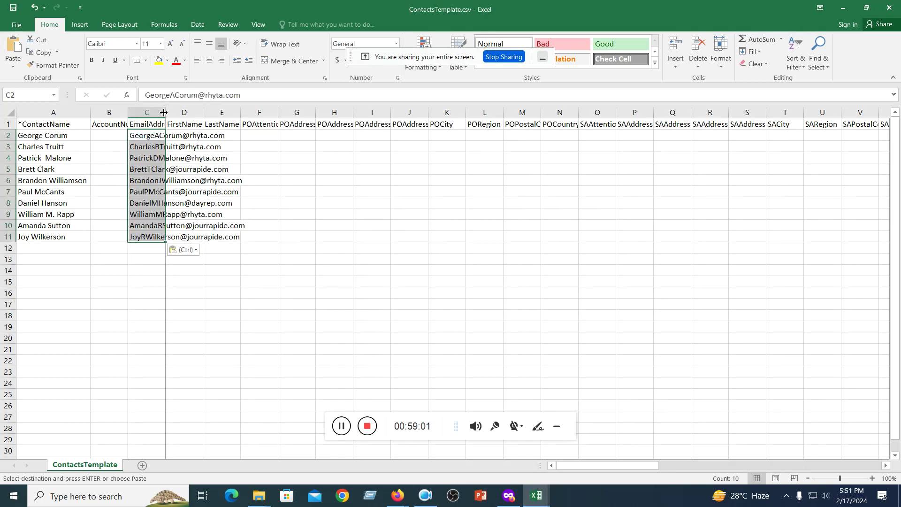
pyautogui.doubleClick(165, 113)
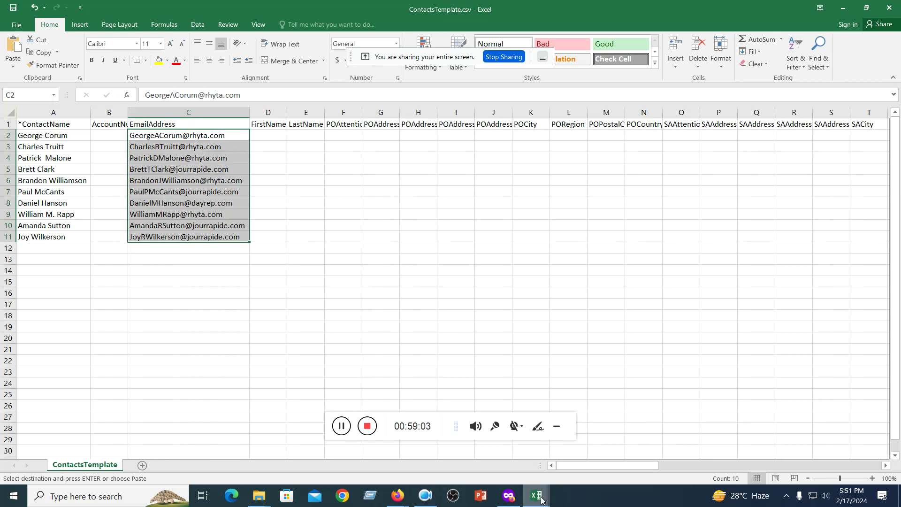
# - Copy the first and last names from Contacts.csv columns D–E into the template at D2:E11
pyautogui.moveTo(536, 495)
pyautogui.click(474, 451)
pyautogui.moveTo(287, 133); pyautogui.dragTo(345, 238)
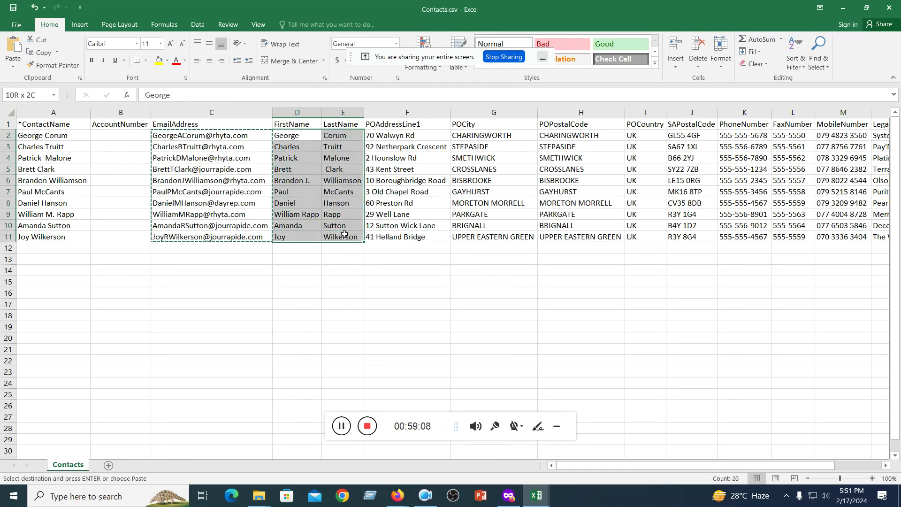
pyautogui.hotkey('ctrl', 'c')
pyautogui.moveTo(536, 495)
pyautogui.click(601, 450)
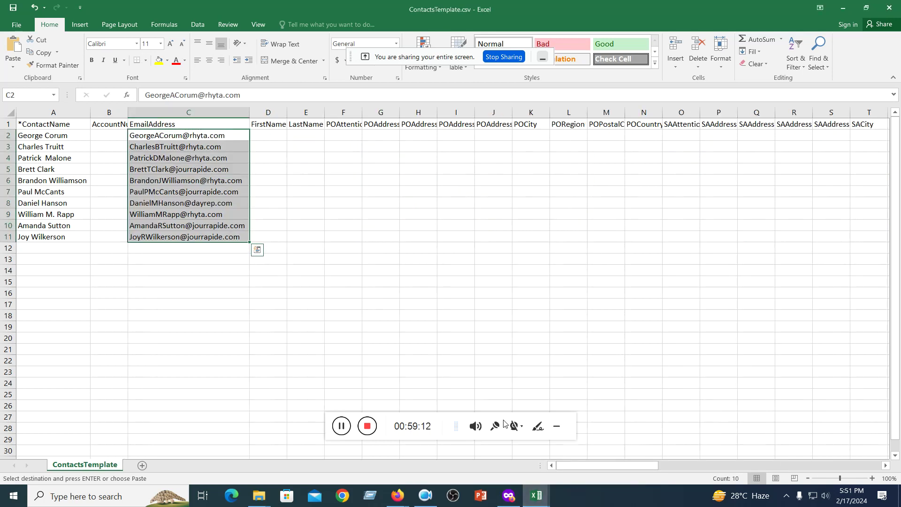
pyautogui.click(270, 138)
pyautogui.hotkey('ctrl', 'v')
# - AutoFit the template's FirstName and LastName columns D and E to the names
pyautogui.click(458, 247)
pyautogui.moveTo(261, 113); pyautogui.dragTo(297, 115)
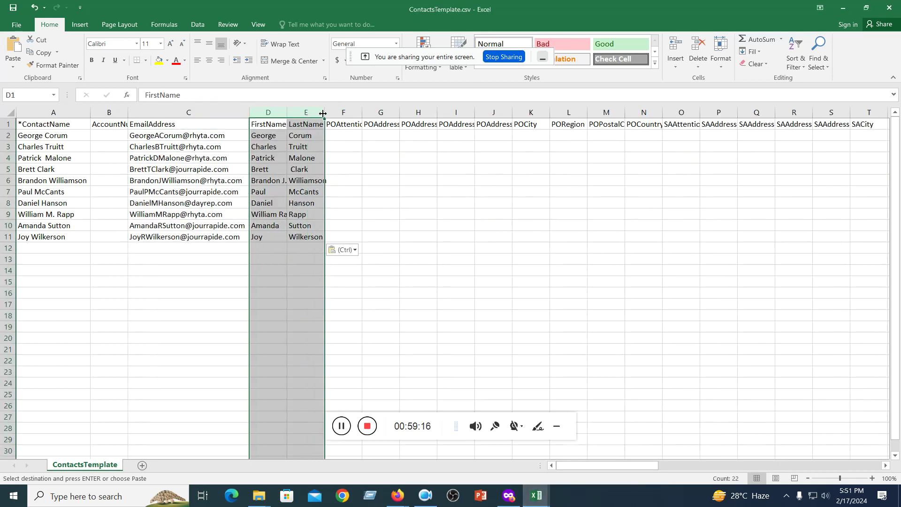
pyautogui.doubleClick(325, 113)
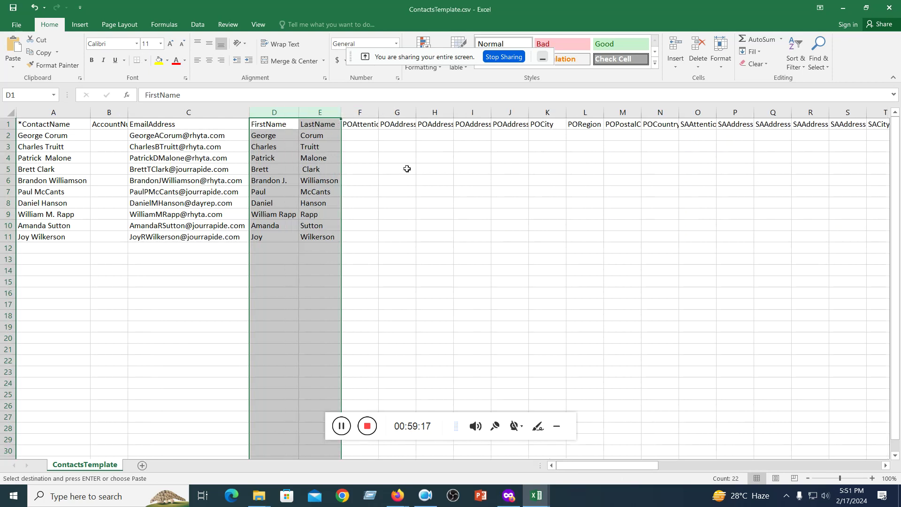
pyautogui.click(417, 199)
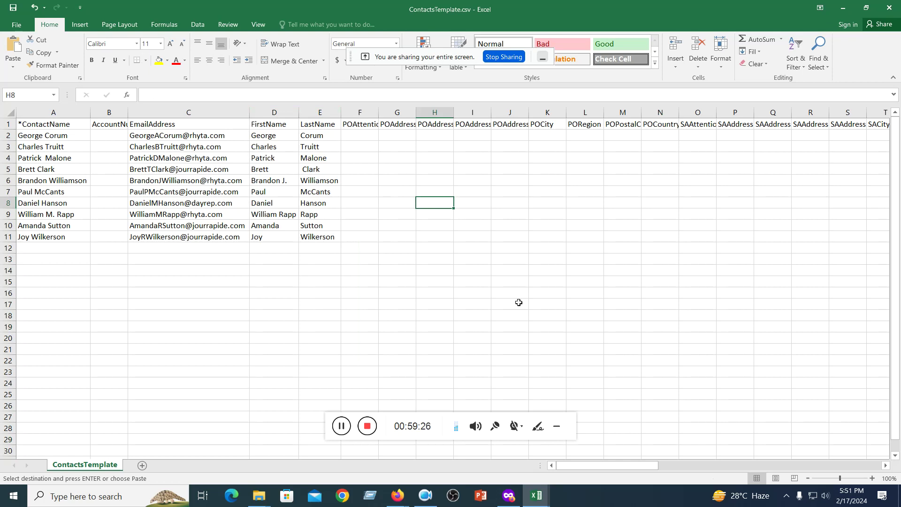
pyautogui.click(535, 502)
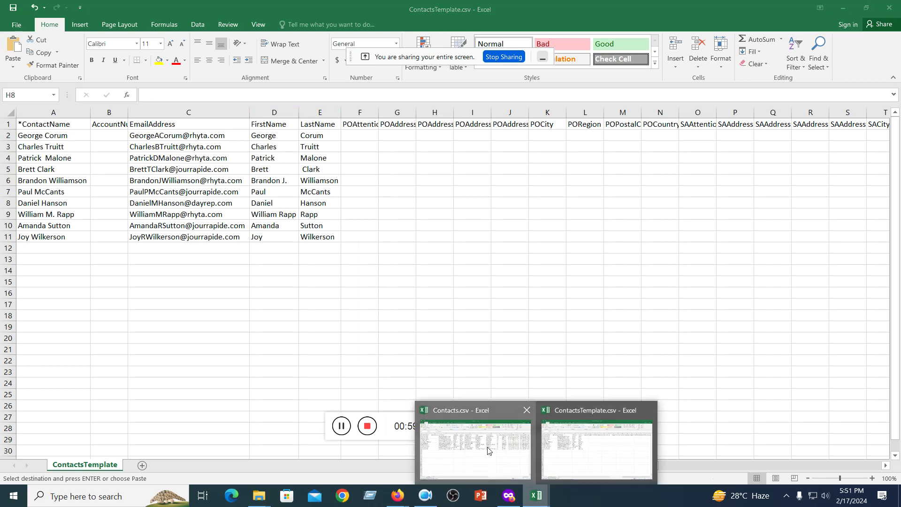
# - Bring Contacts.csv to the front and copy its address data F2:J11, without the headers
pyautogui.click(491, 450)
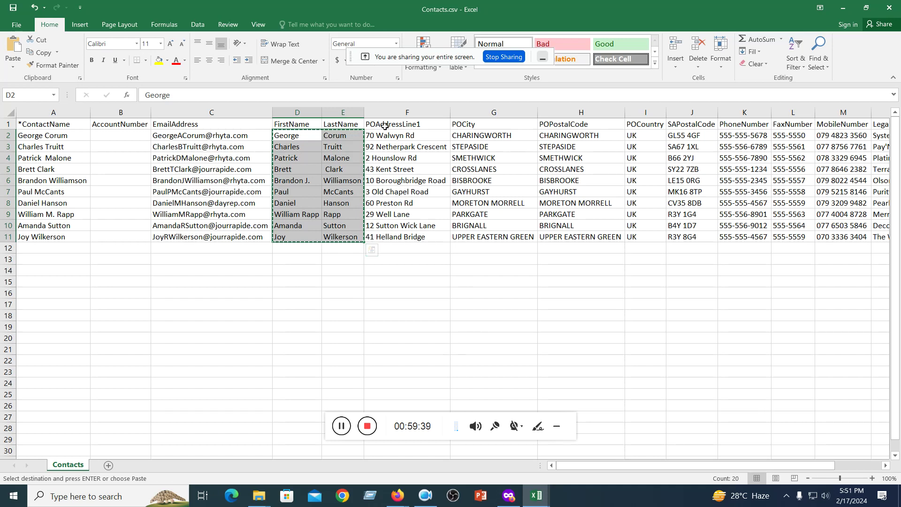
pyautogui.moveTo(54, 137); pyautogui.dragTo(660, 237)
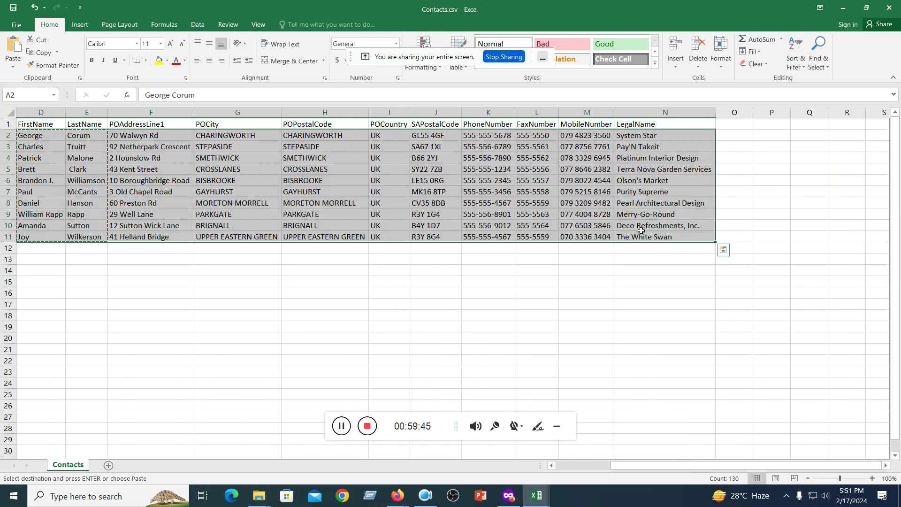
pyautogui.click(618, 301)
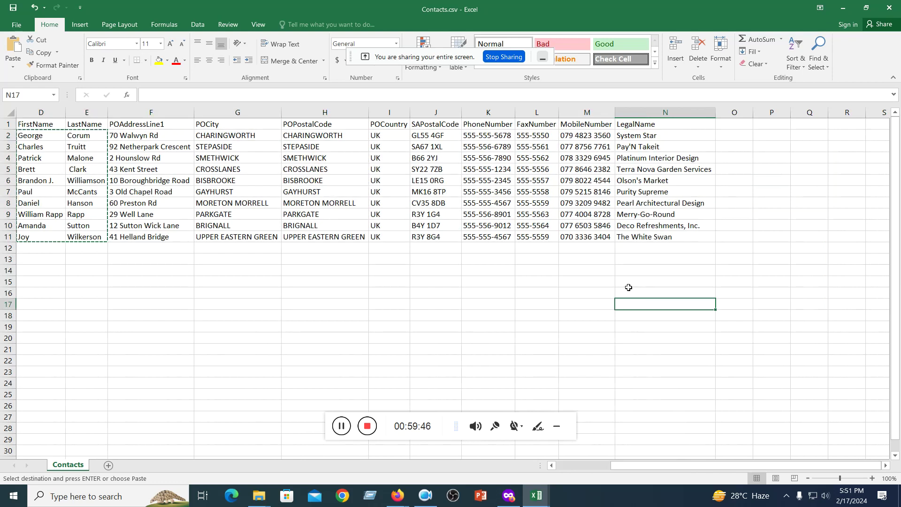
pyautogui.moveTo(645, 469); pyautogui.dragTo(590, 470)
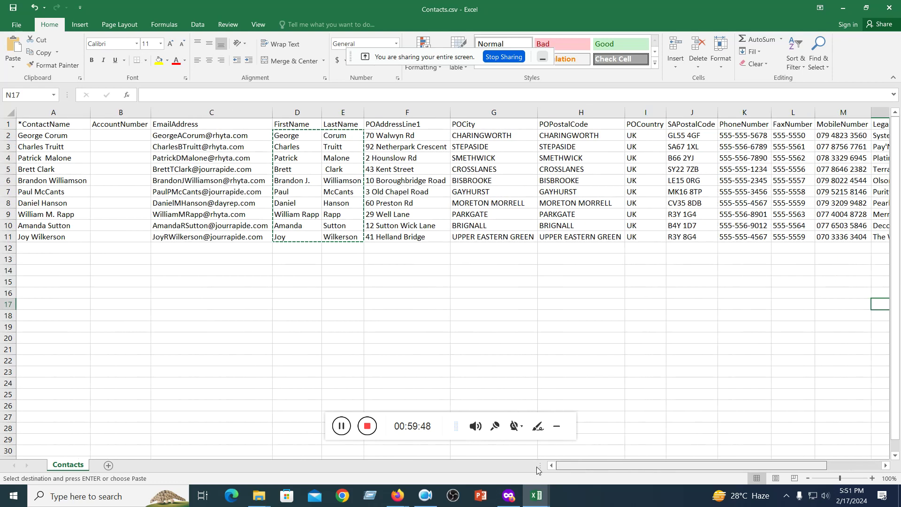
pyautogui.click(403, 338)
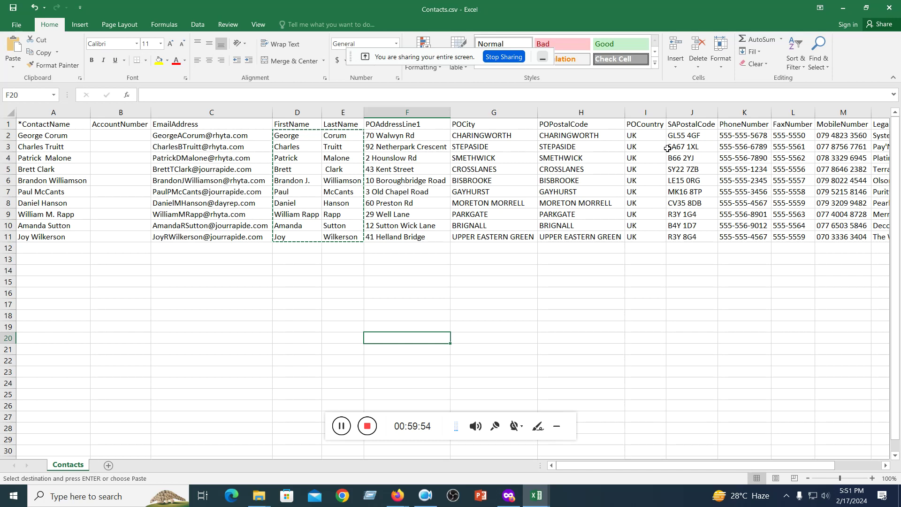
pyautogui.moveTo(375, 125); pyautogui.dragTo(687, 239)
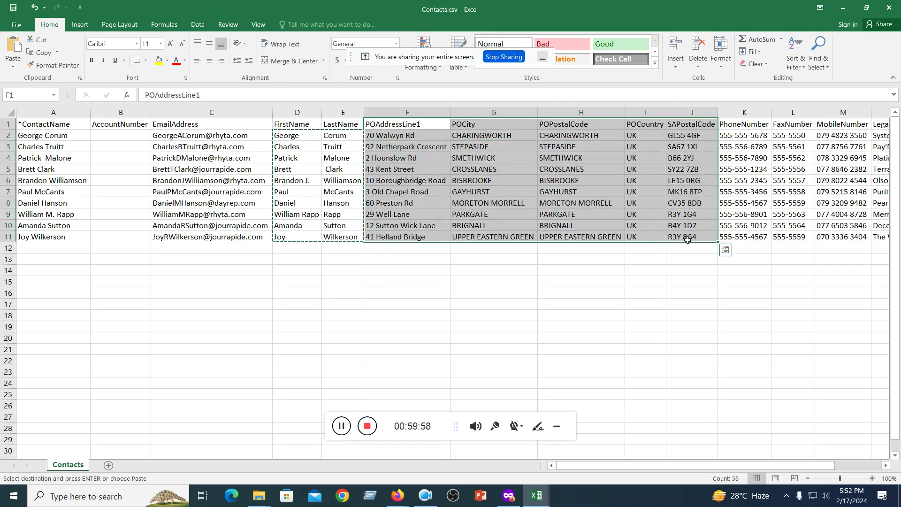
pyautogui.click(581, 225)
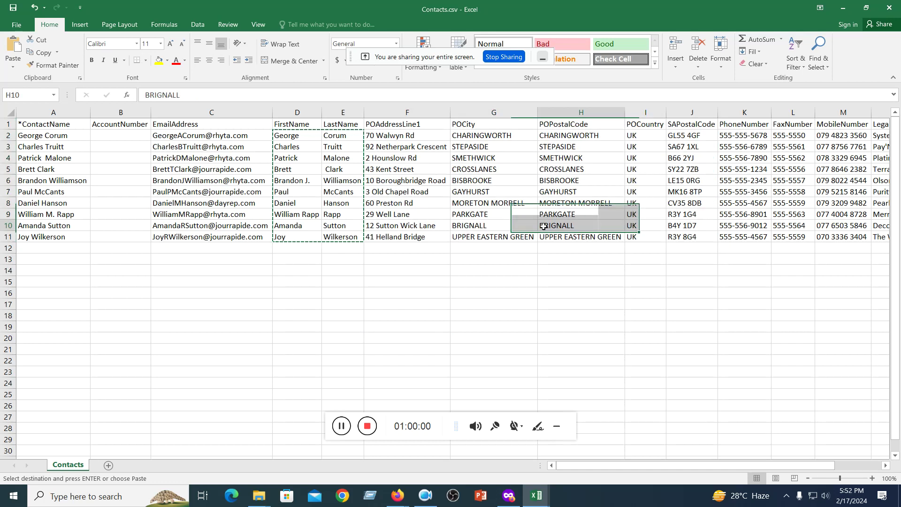
pyautogui.click(378, 135)
pyautogui.moveTo(379, 135); pyautogui.dragTo(697, 235)
pyautogui.hotkey('ctrl', 'c')
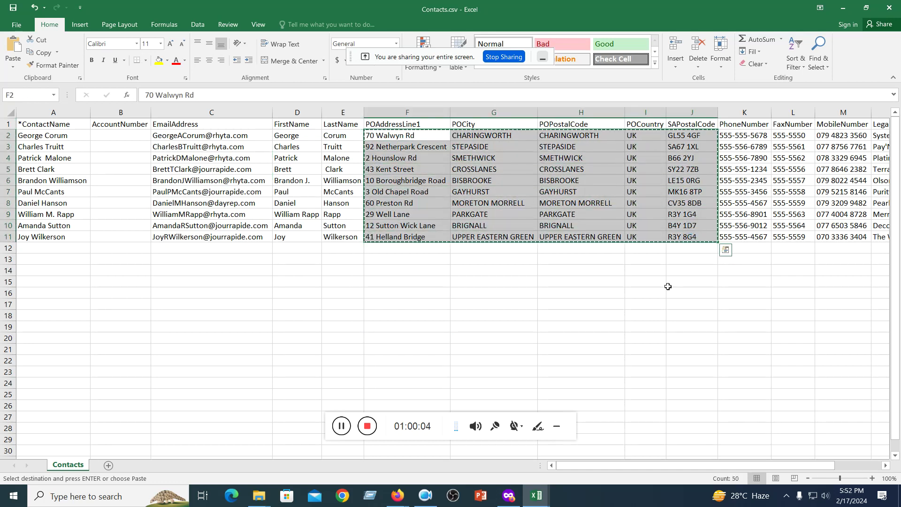
# - In ContactsTemplate.csv, autofit columns F, G and H to their PO address headers
pyautogui.click(544, 504)
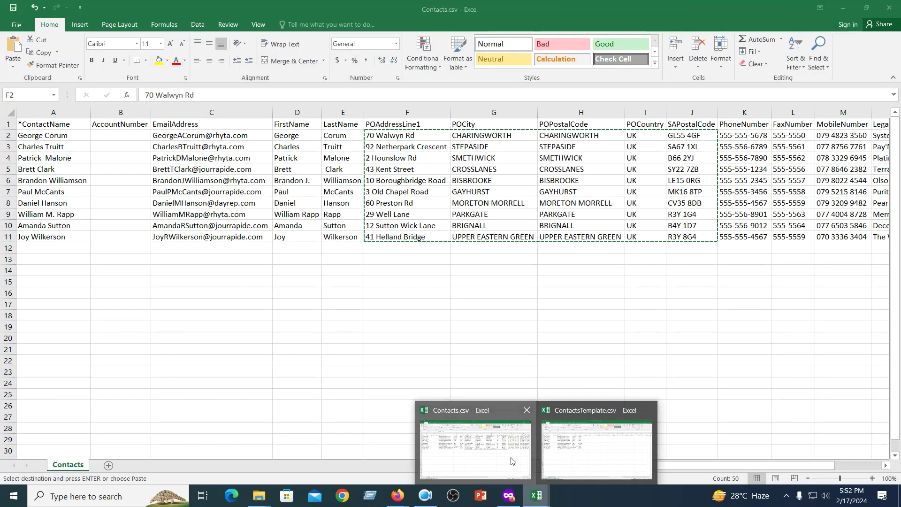
pyautogui.click(596, 448)
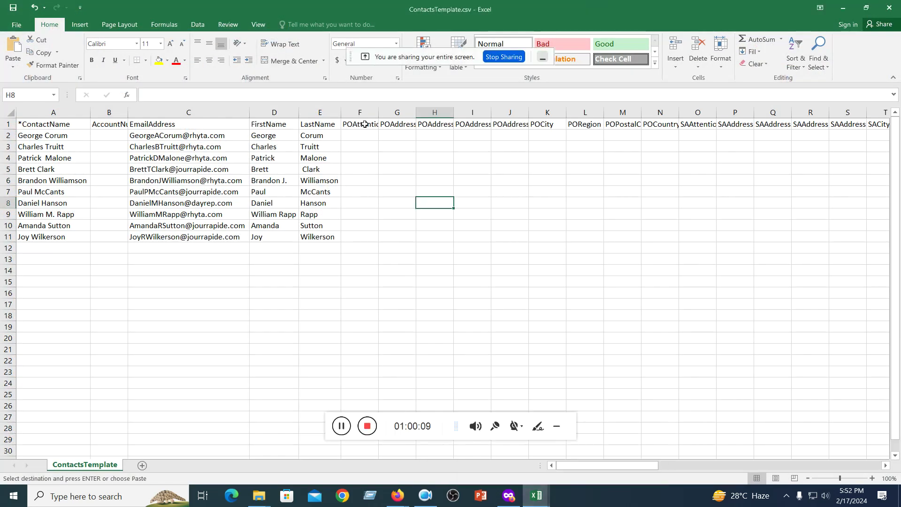
pyautogui.doubleClick(377, 110)
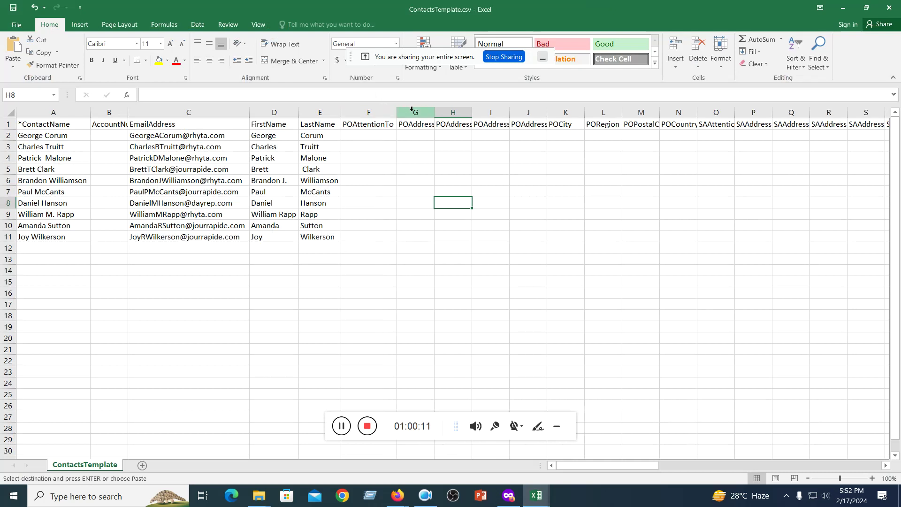
pyautogui.click(365, 126)
pyautogui.click(412, 132)
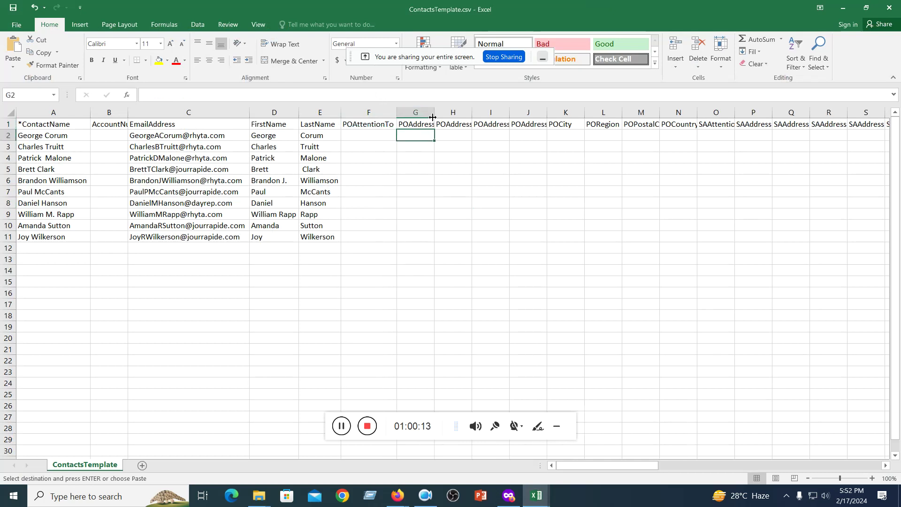
pyautogui.doubleClick(435, 110)
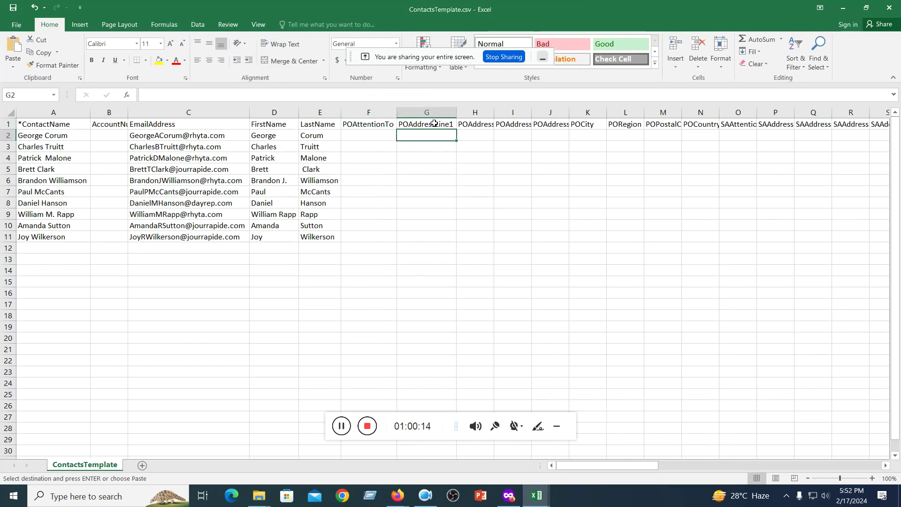
pyautogui.doubleClick(493, 112)
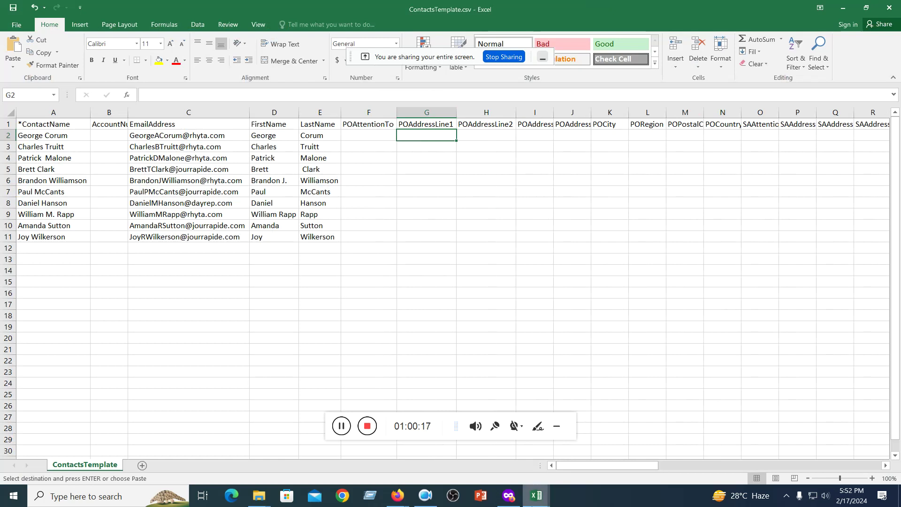
# - Copy only the street addresses F2:F11 from Contacts.csv
pyautogui.moveTo(536, 495)
pyautogui.click(460, 445)
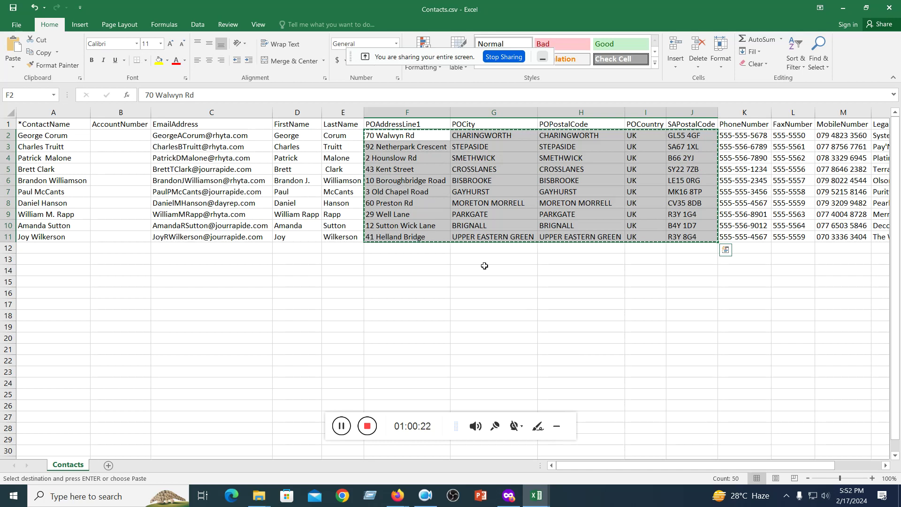
pyautogui.click(462, 277)
pyautogui.moveTo(378, 135); pyautogui.dragTo(390, 239)
pyautogui.hotkey('ctrl', 'c')
pyautogui.hotkey('ctrl', 'v')
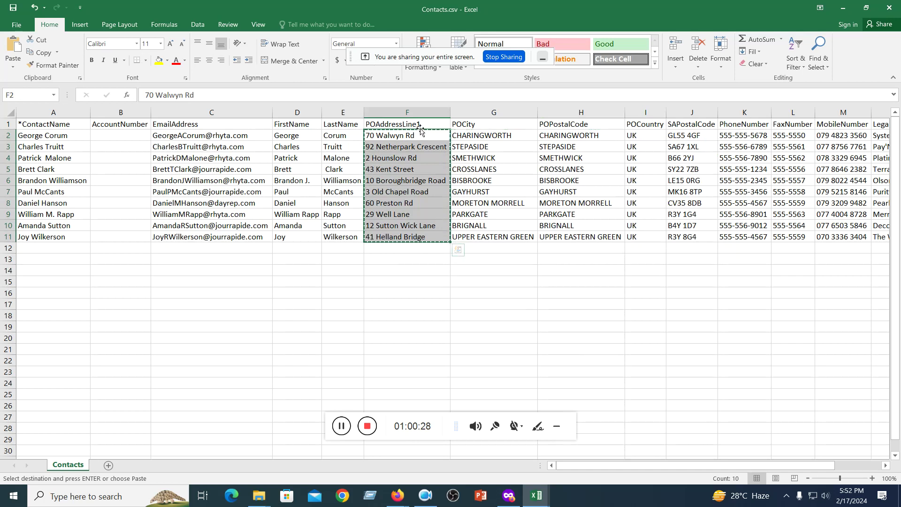
# - Paste the street addresses under POAddressLine1 at G2, widening columns I, J and G to fit
pyautogui.moveTo(537, 496)
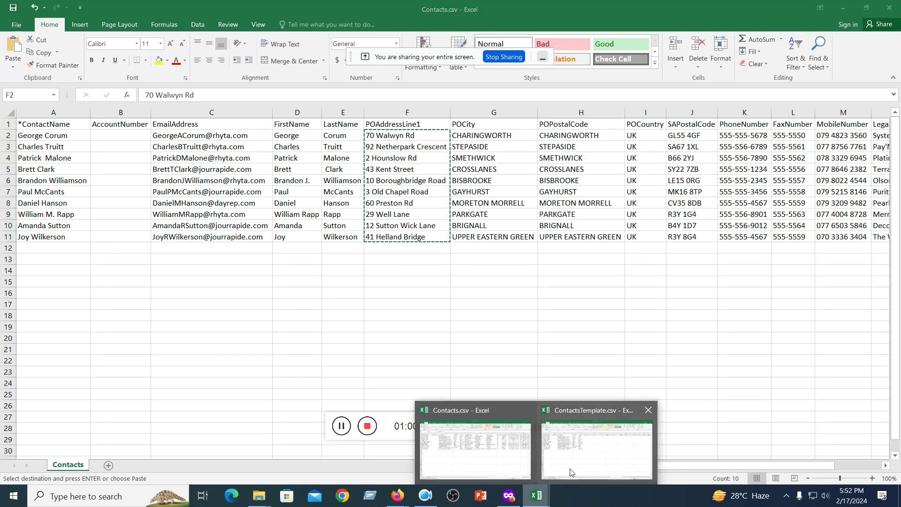
pyautogui.click(574, 451)
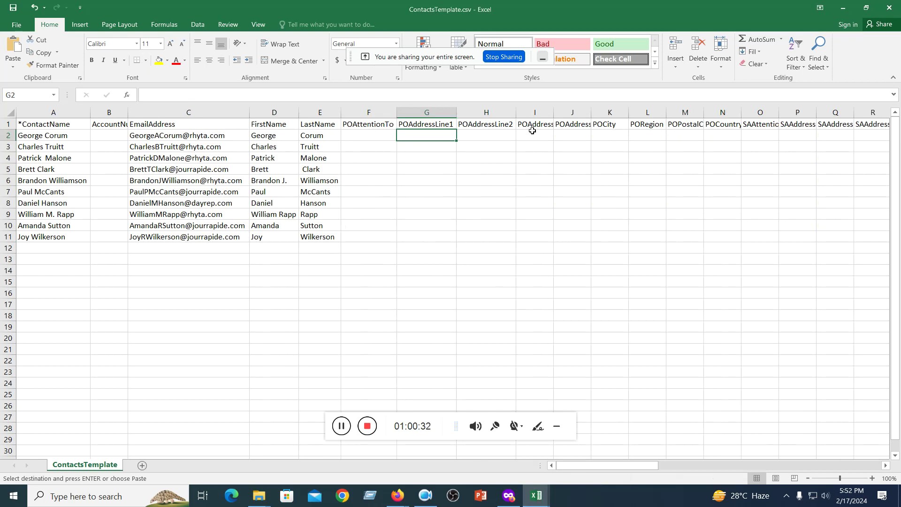
pyautogui.moveTo(555, 112); pyautogui.dragTo(635, 113)
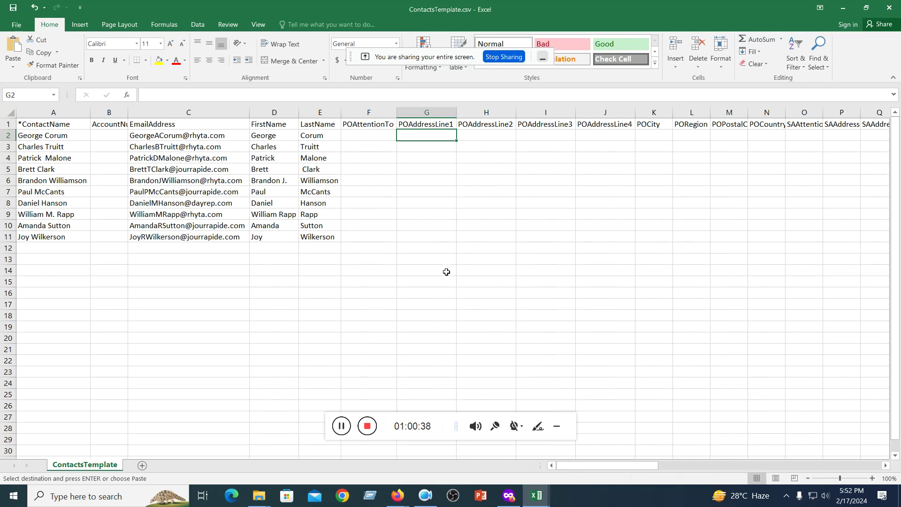
pyautogui.hotkey('ctrl', 'v')
pyautogui.click(500, 312)
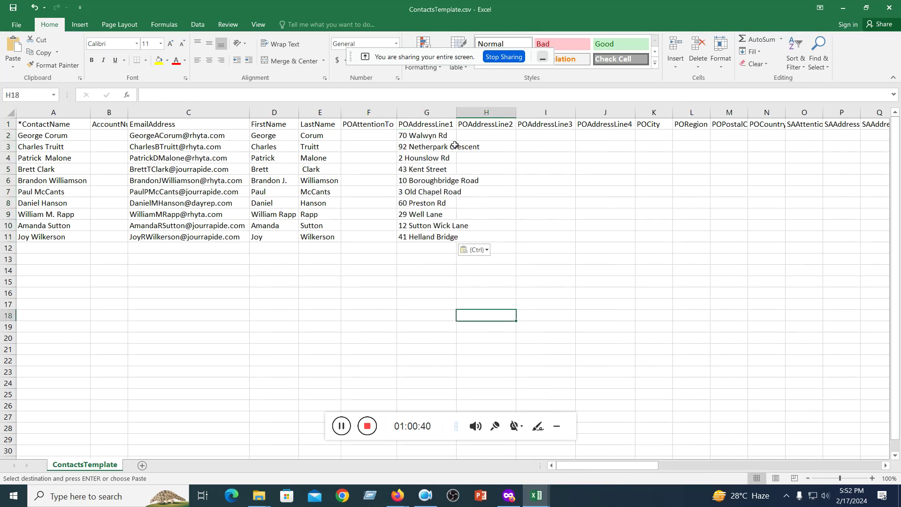
pyautogui.doubleClick(456, 112)
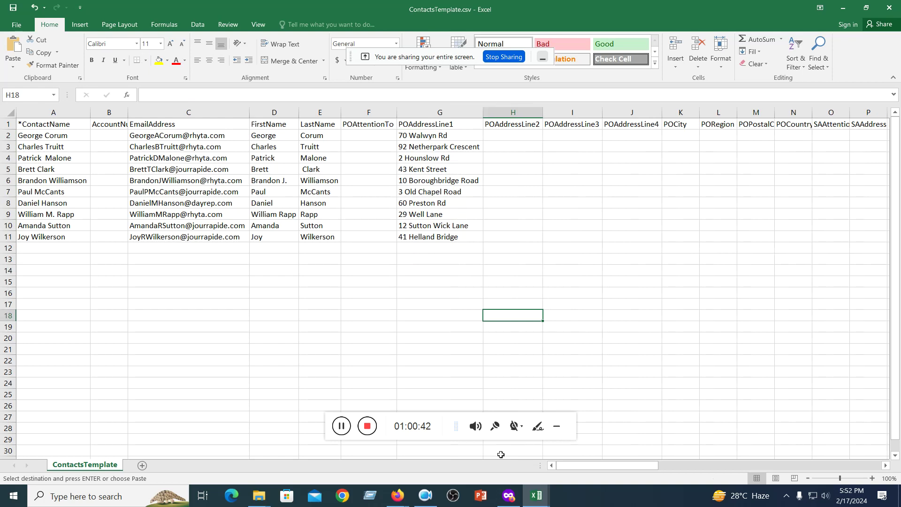
# - Copy the city names G2:G11 from Contacts.csv into POCity at K2 and autofit column K
pyautogui.moveTo(536, 496)
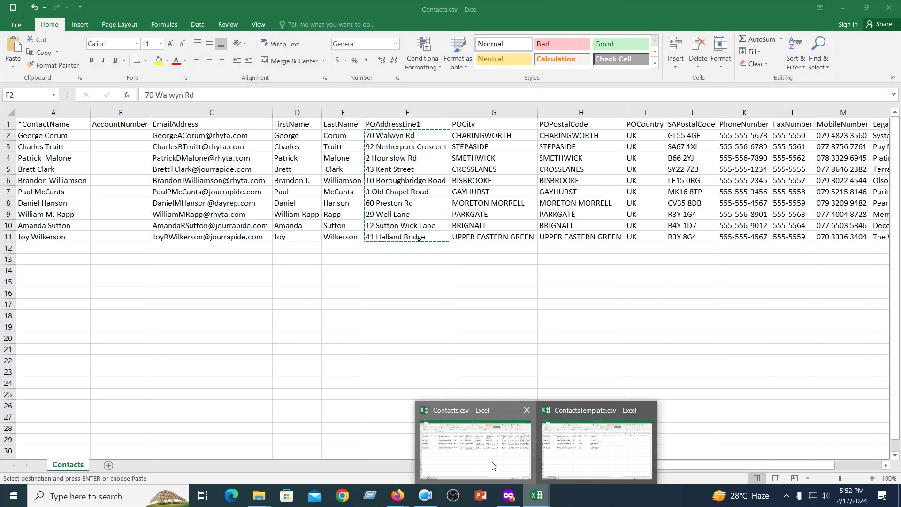
pyautogui.click(469, 450)
pyautogui.moveTo(466, 135); pyautogui.dragTo(473, 238)
pyautogui.hotkey('ctrl', 'c')
pyautogui.moveTo(540, 498)
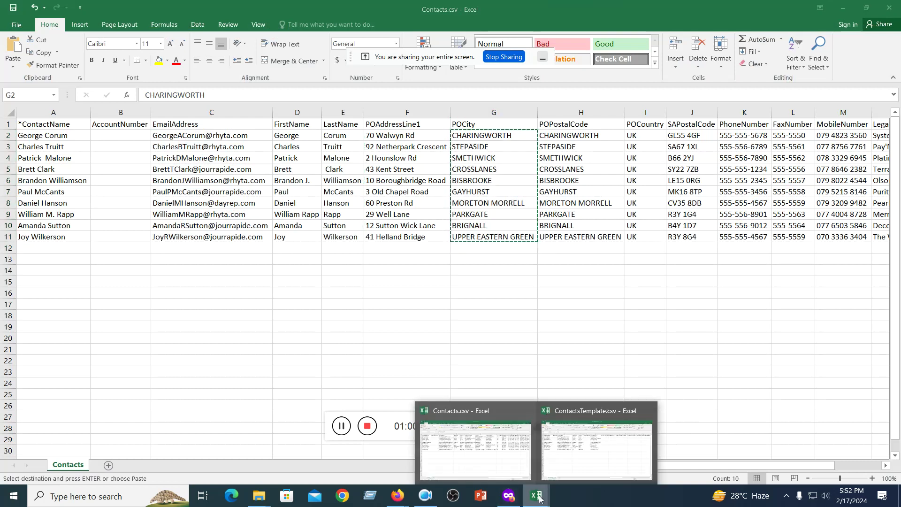
pyautogui.click(585, 443)
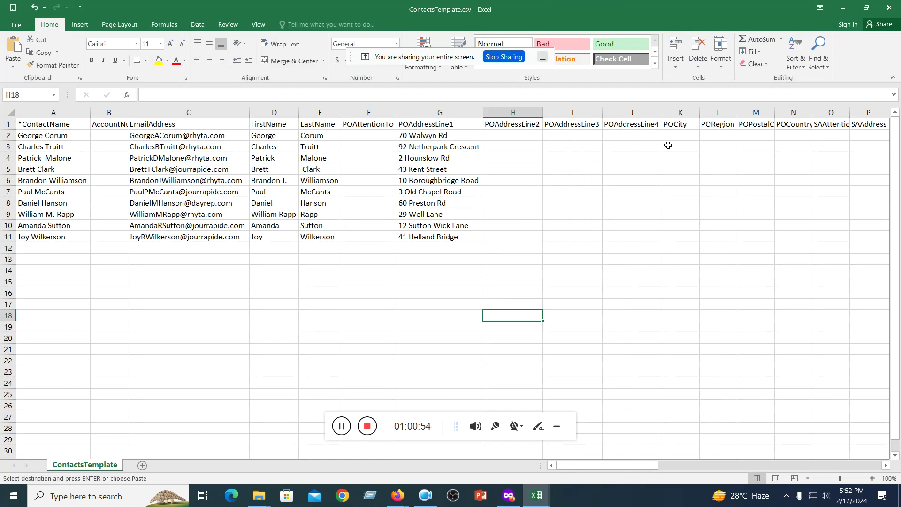
pyautogui.click(679, 136)
pyautogui.hotkey('ctrl', 'v')
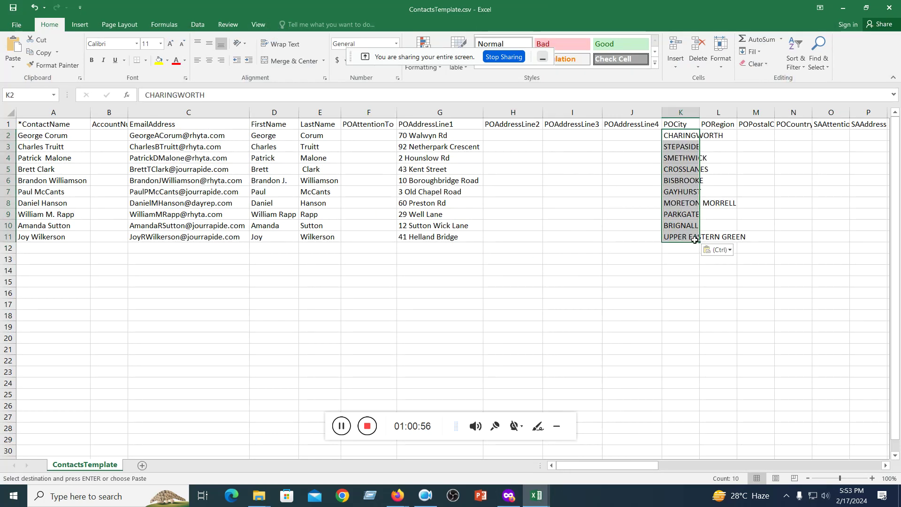
pyautogui.doubleClick(699, 112)
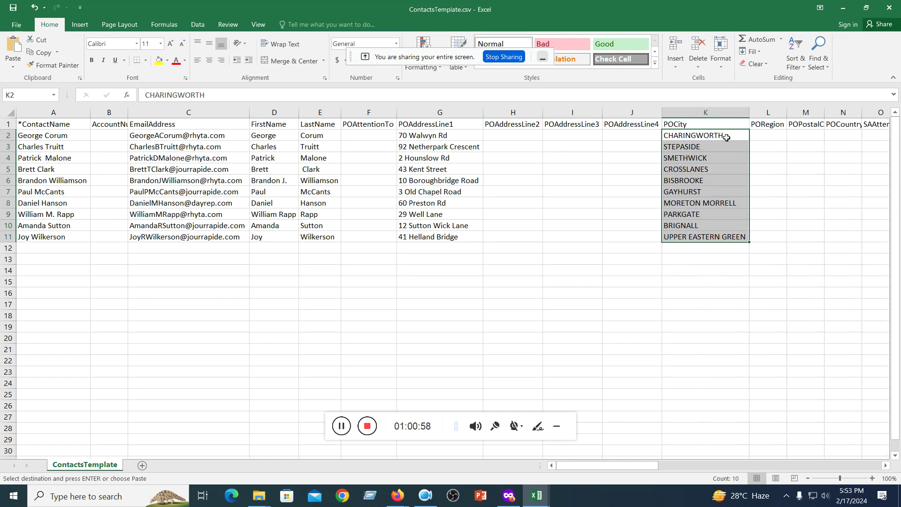
# - Copy the contacts' POPostalCode entries H2:H11 from Contacts.csv
pyautogui.click(545, 442)
pyautogui.moveTo(545, 501)
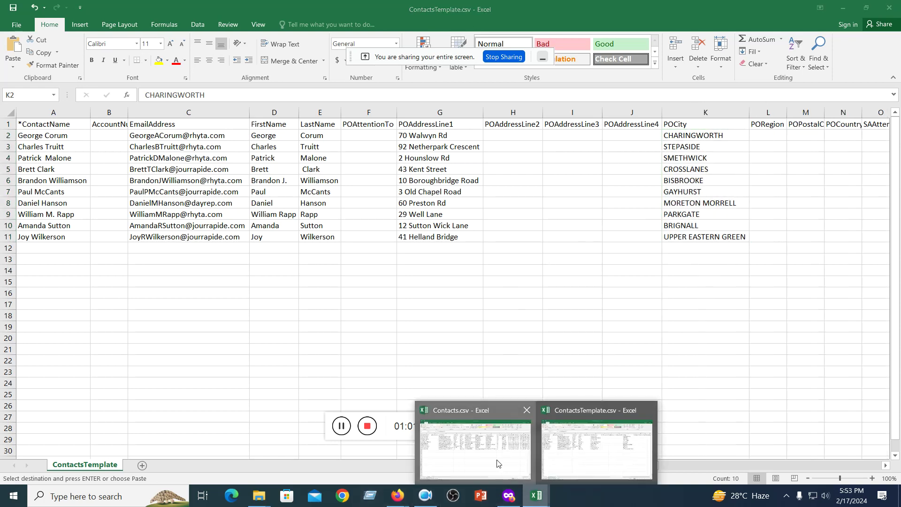
pyautogui.click(499, 464)
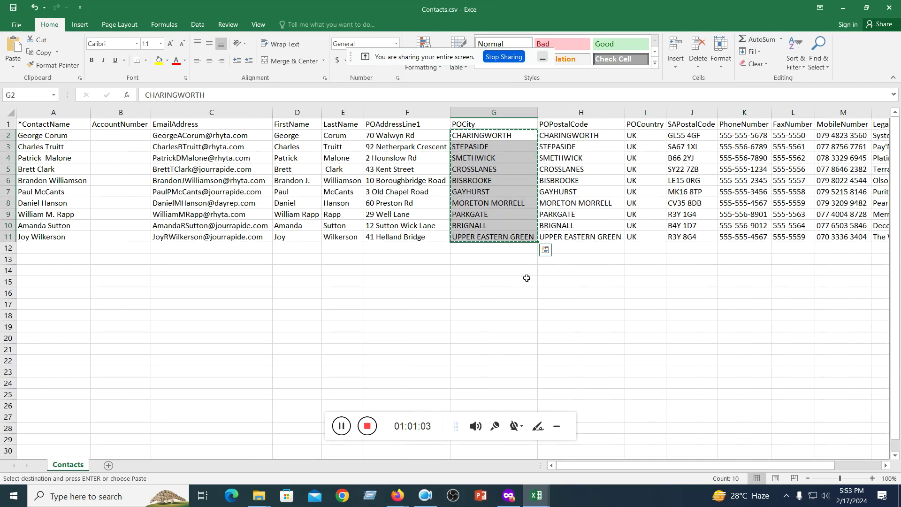
pyautogui.click(568, 135)
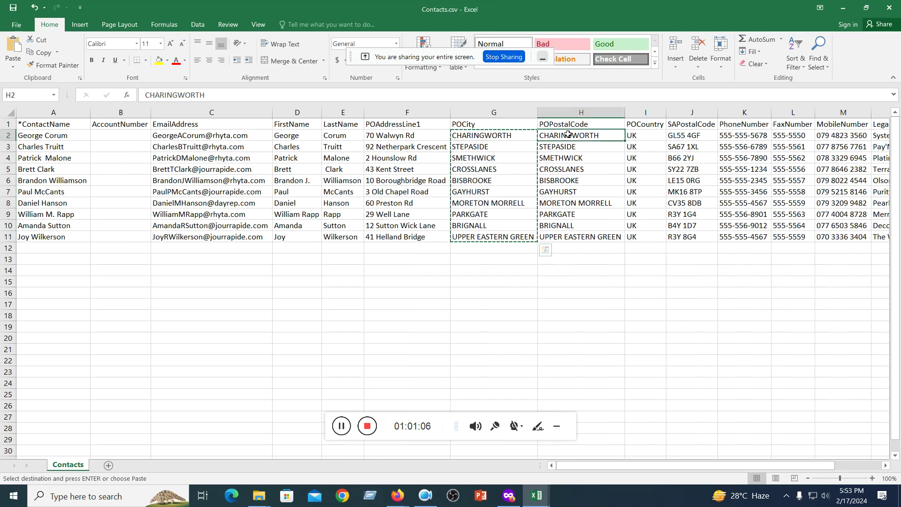
pyautogui.press('Down')
pyautogui.press('Down')
pyautogui.press('Down')
pyautogui.press('Down')
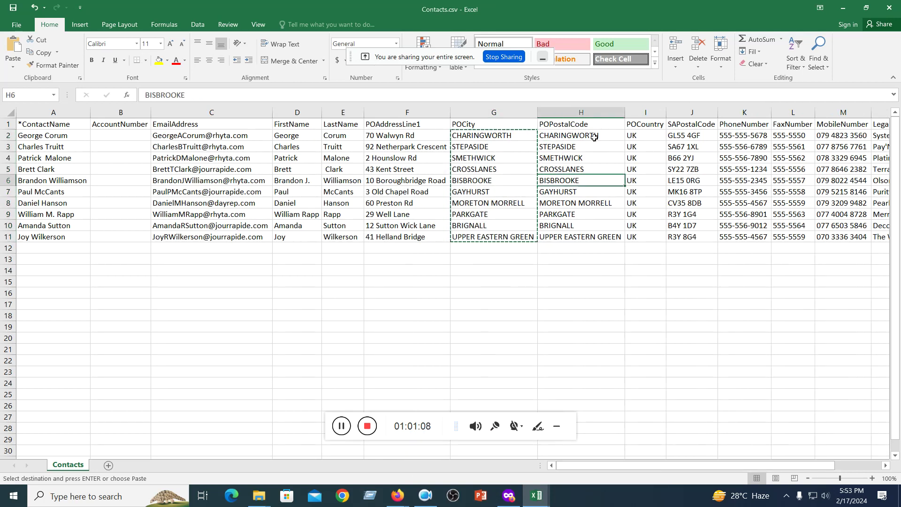
pyautogui.click(641, 136)
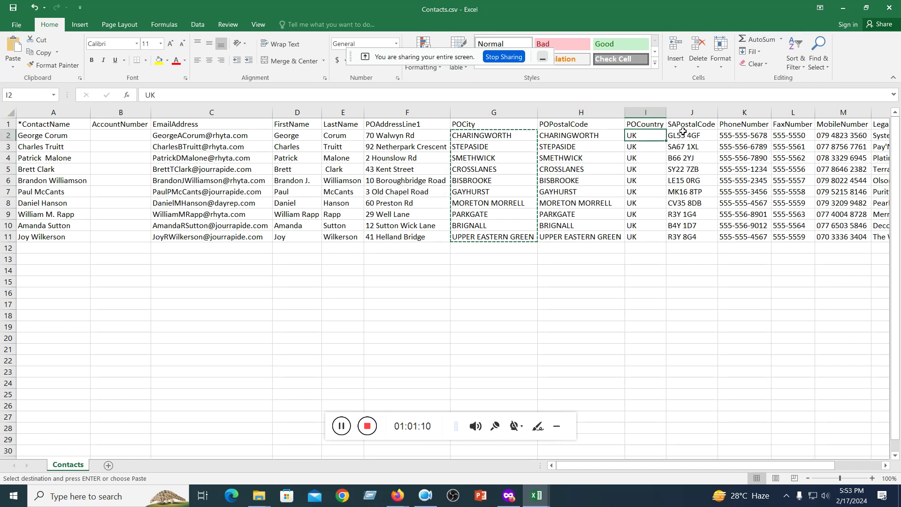
pyautogui.moveTo(571, 137)
pyautogui.mouseDown()
pyautogui.moveTo(567, 240)
pyautogui.moveTo(573, 232)
pyautogui.mouseUp()
pyautogui.hotkey('ctrl', 'c')
# - Paste the entries into template POPostalCode M2:M11 and autofit column M
pyautogui.click(539, 498)
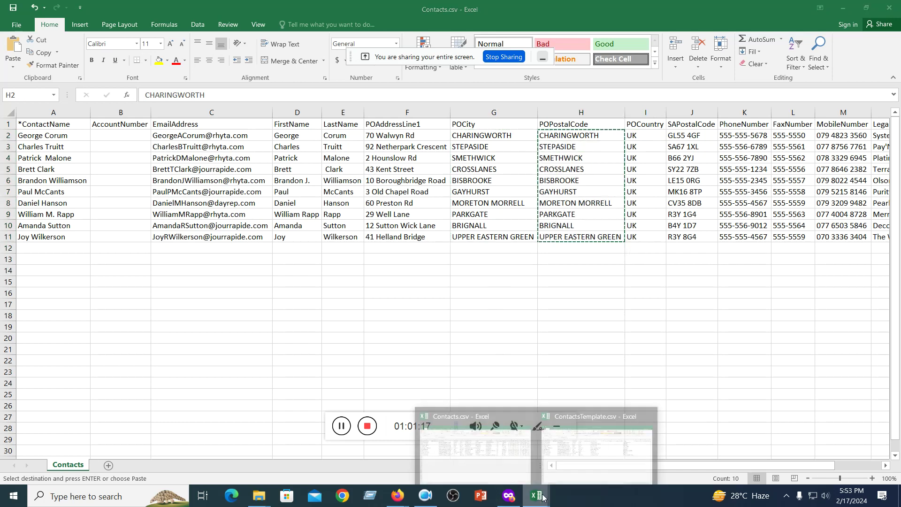
pyautogui.click(573, 438)
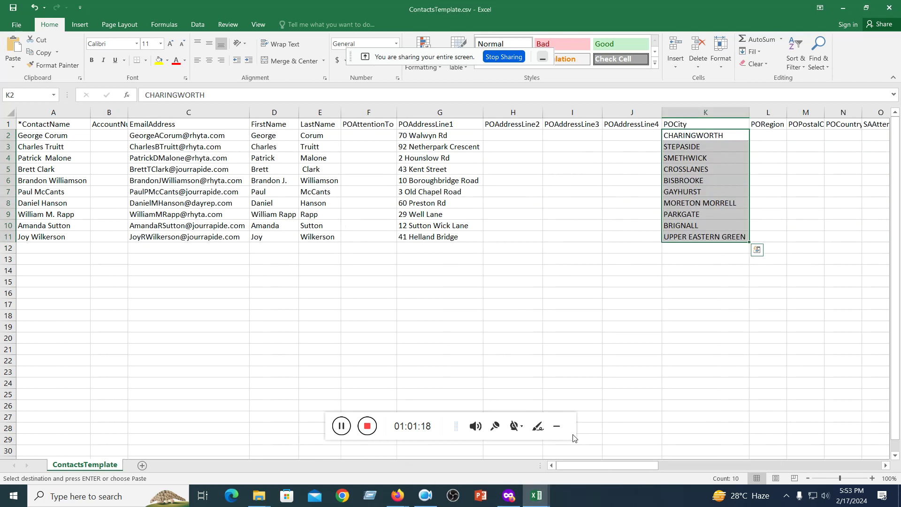
pyautogui.click(799, 134)
pyautogui.doubleClick(823, 112)
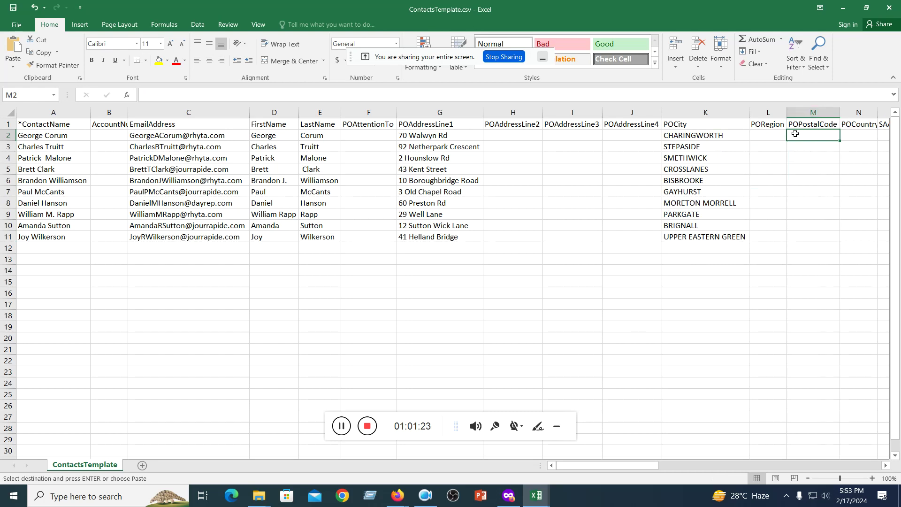
pyautogui.moveTo(795, 133); pyautogui.dragTo(800, 237)
pyautogui.hotkey('ctrl', 'v')
pyautogui.click(814, 271)
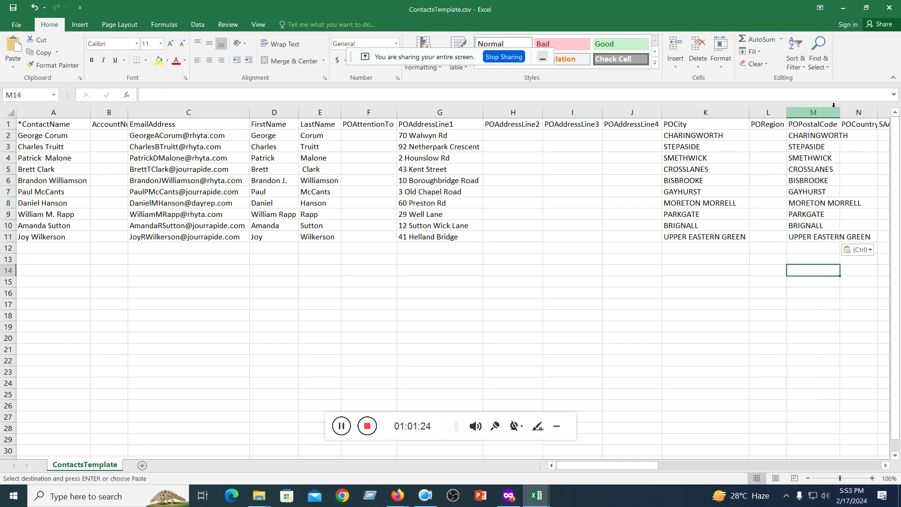
pyautogui.doubleClick(840, 113)
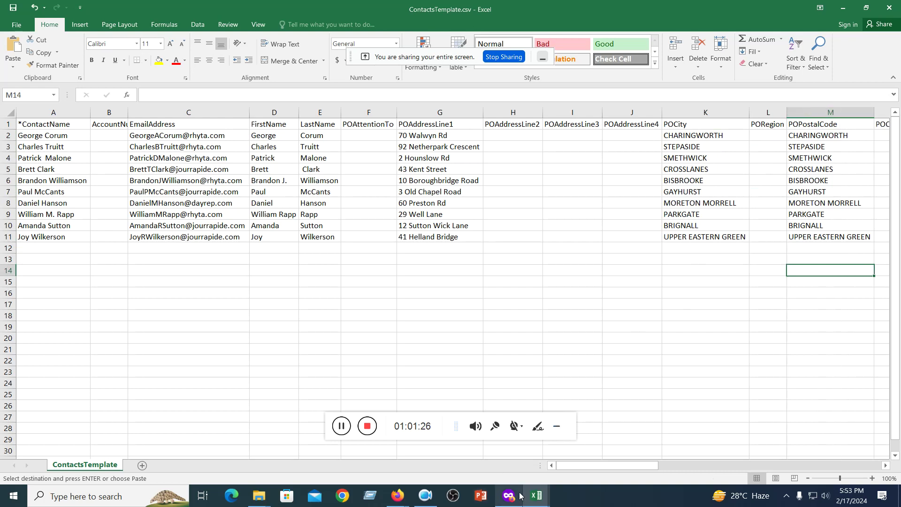
pyautogui.click(536, 496)
pyautogui.click(519, 456)
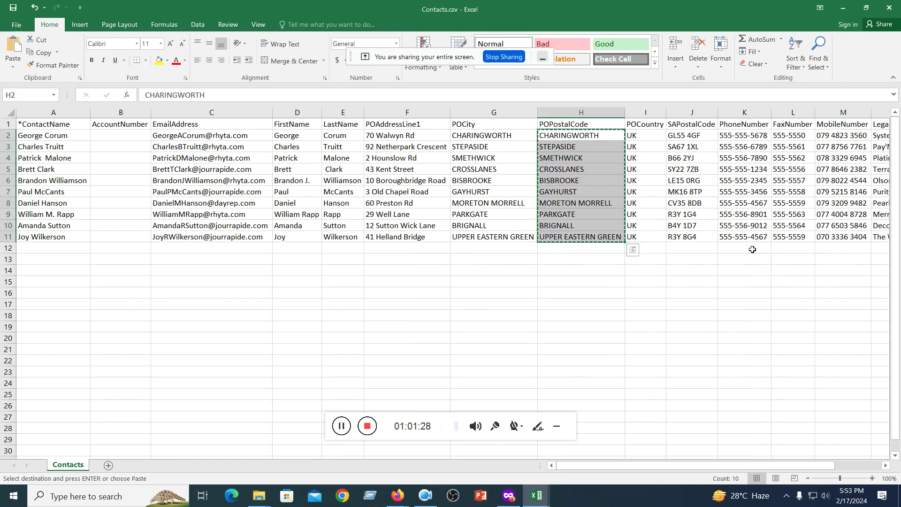
# - Copy the POCountry values I2:I11 and paste UK into template cells N2:N11
pyautogui.moveTo(639, 135); pyautogui.dragTo(646, 236)
pyautogui.hotkey('ctrl', 'c')
pyautogui.click(538, 496)
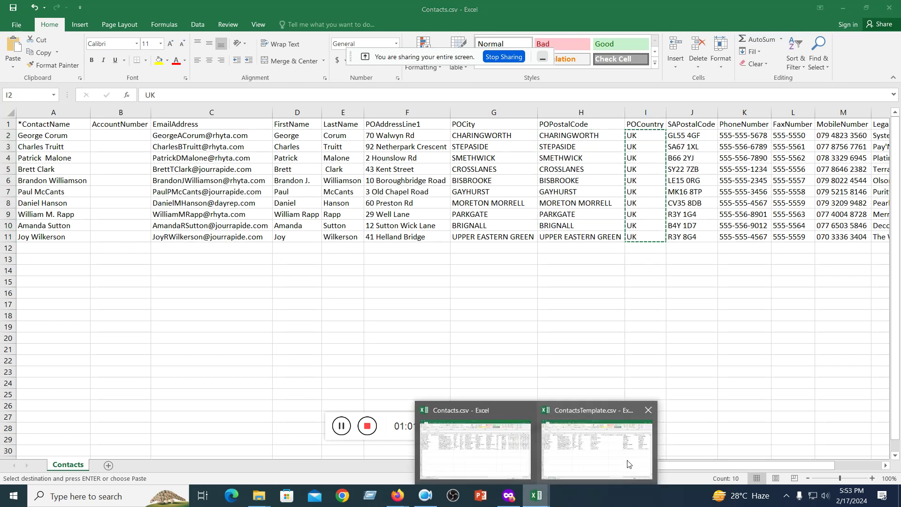
pyautogui.click(615, 462)
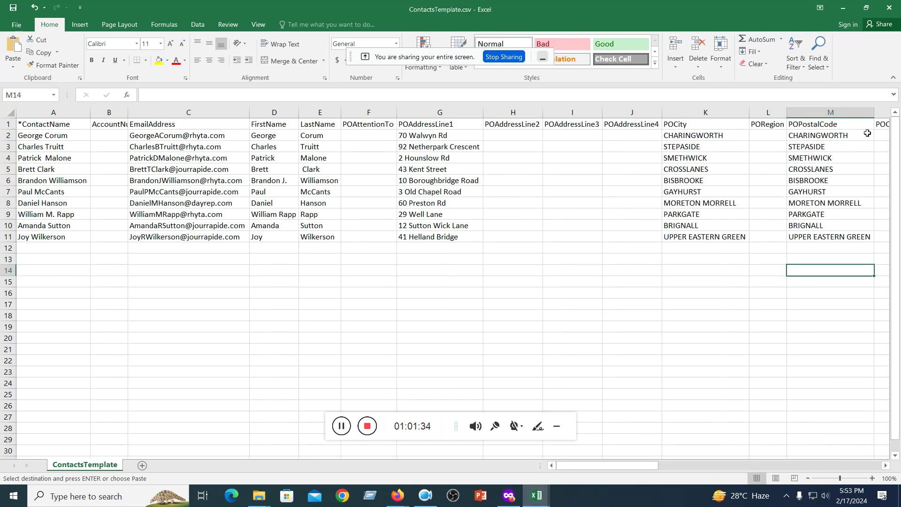
pyautogui.click(765, 136)
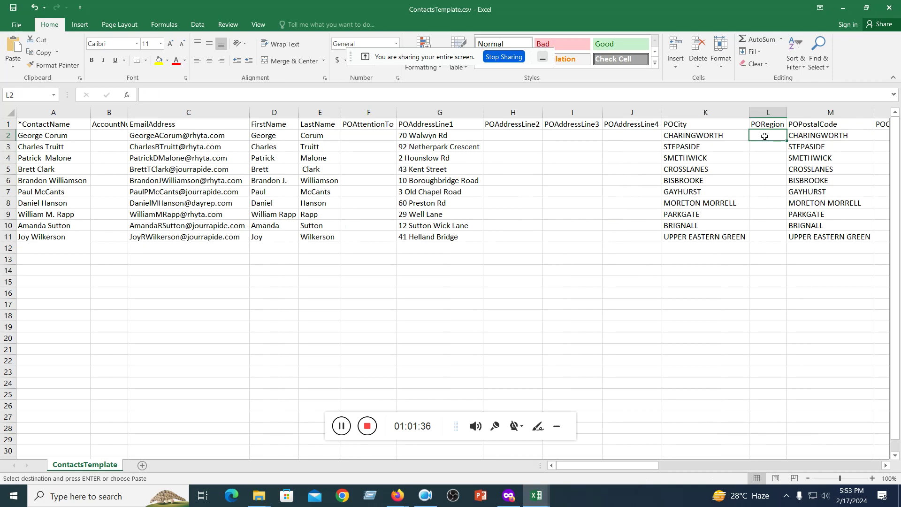
pyautogui.press('Right')
pyautogui.press('Right')
pyautogui.press('Right')
pyautogui.press('Right')
pyautogui.press('Right')
pyautogui.press('Right')
pyautogui.press('Right')
pyautogui.click(658, 134)
pyautogui.moveTo(659, 134); pyautogui.dragTo(659, 237)
pyautogui.hotkey('ctrl', 'v')
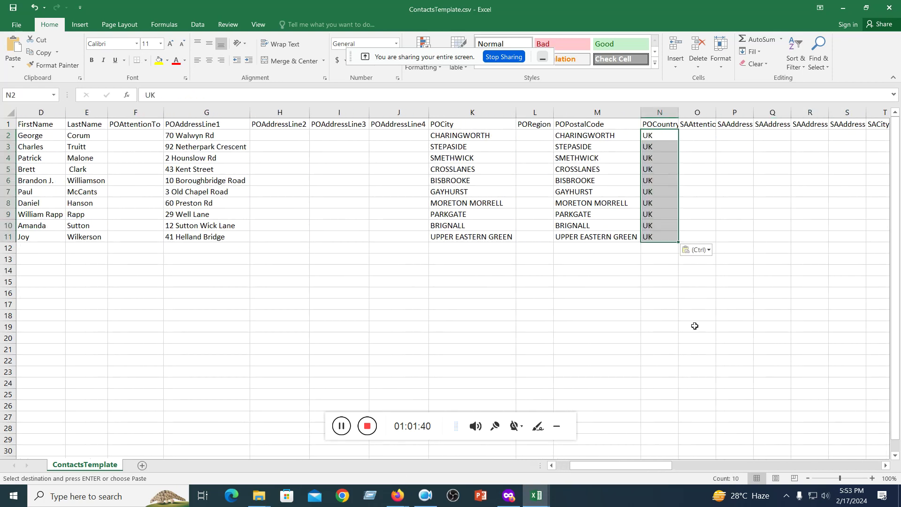
pyautogui.click(695, 326)
# - Copy the contacts' SAPostalCode values J2:J11 from Contacts.csv
pyautogui.click(536, 496)
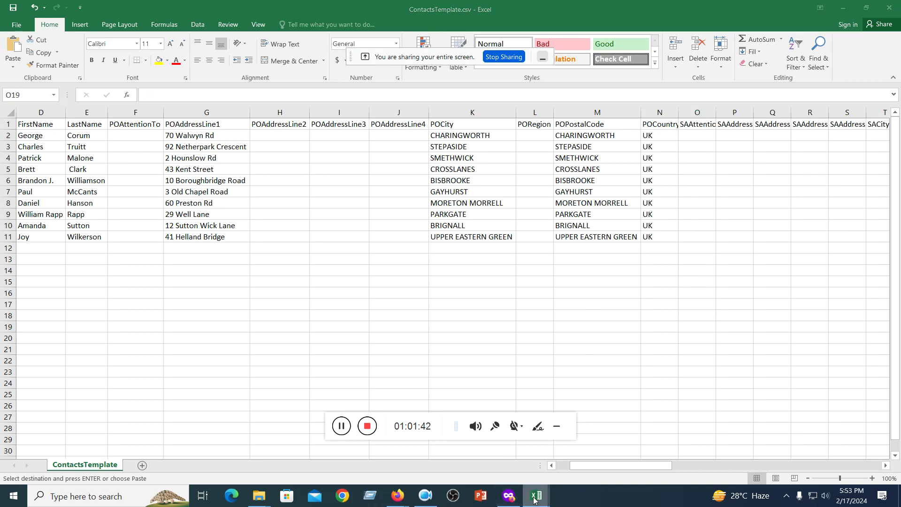
pyautogui.click(493, 461)
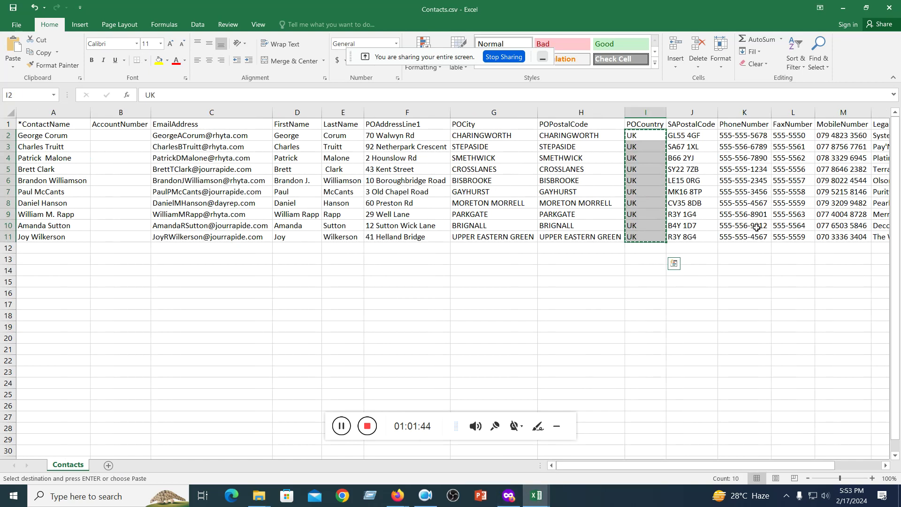
pyautogui.moveTo(698, 135); pyautogui.dragTo(699, 237)
pyautogui.hotkey('ctrl', 'c')
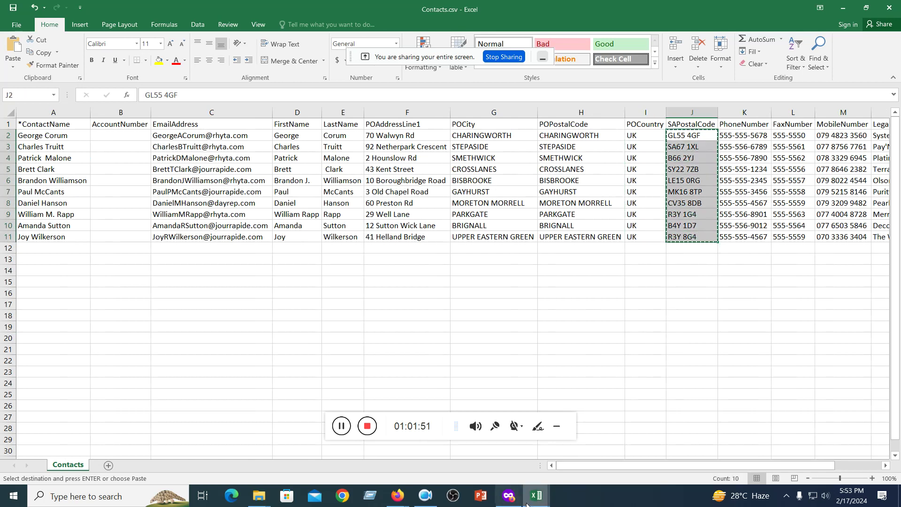
pyautogui.click(535, 496)
pyautogui.click(597, 454)
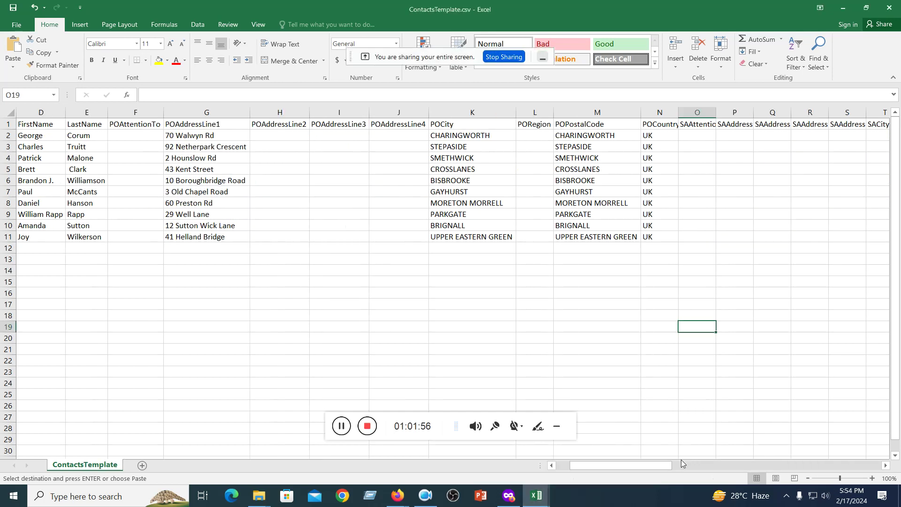
pyautogui.moveTo(645, 466); pyautogui.dragTo(688, 469)
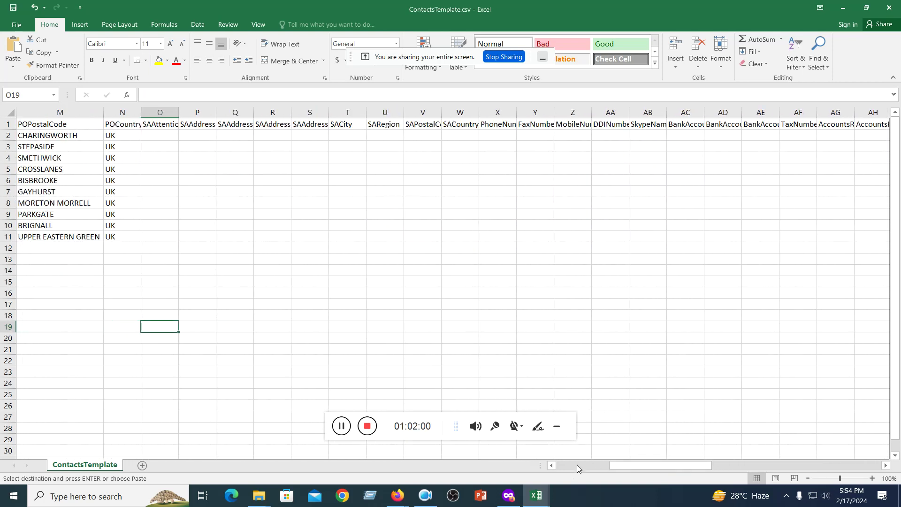
pyautogui.moveTo(536, 495)
pyautogui.click(525, 476)
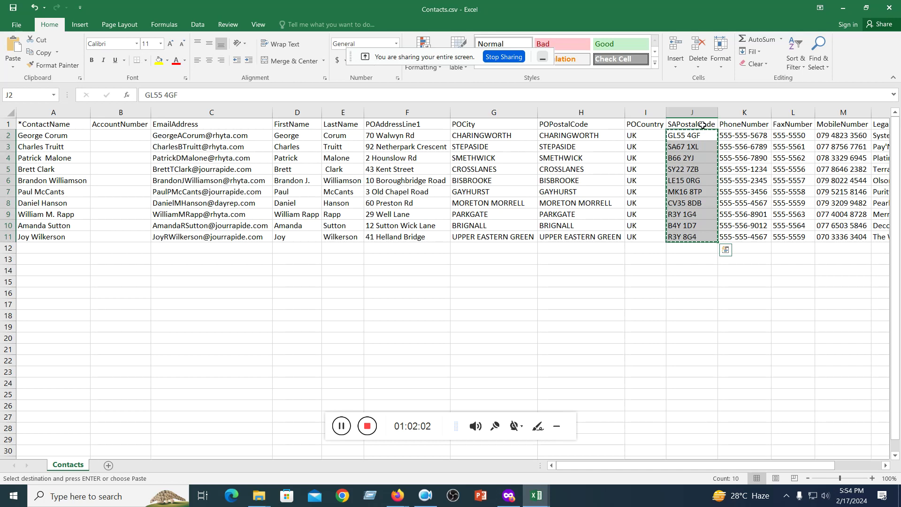
pyautogui.moveTo(536, 495)
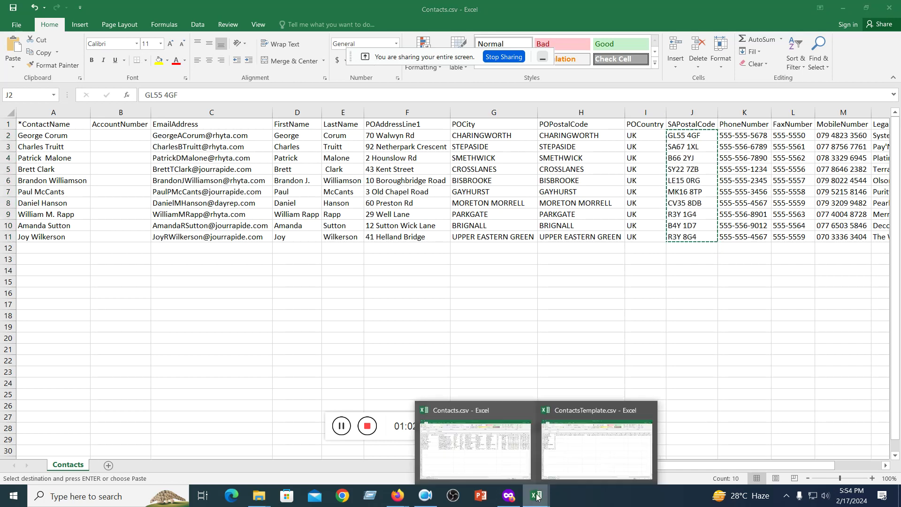
pyautogui.click(595, 452)
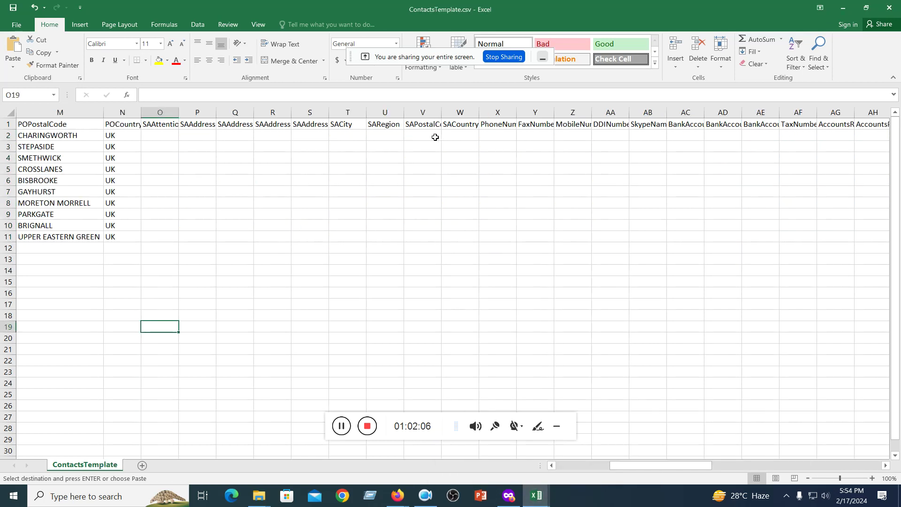
# - Paste the postal codes under SAPostalCode at V2 and autofit column V
pyautogui.click(422, 125)
pyautogui.doubleClick(442, 112)
pyautogui.click(426, 136)
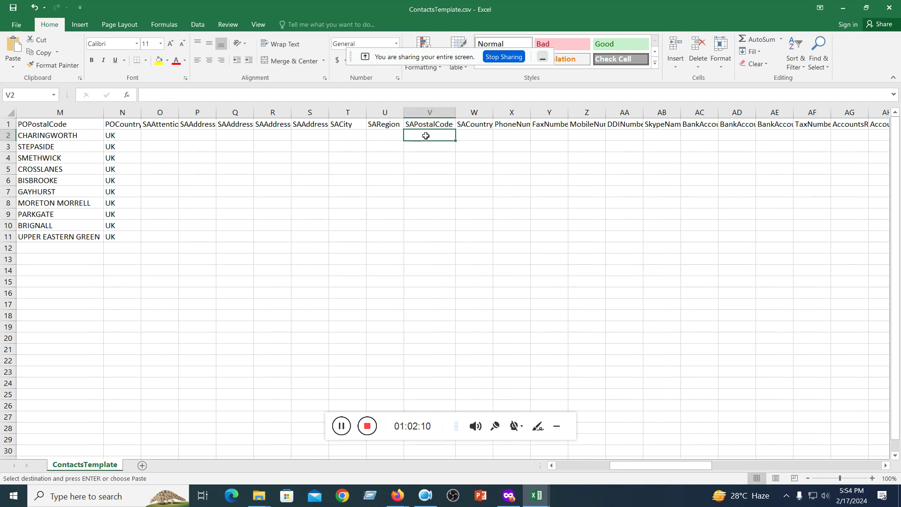
pyautogui.hotkey('ctrl', 'v')
pyautogui.click(548, 259)
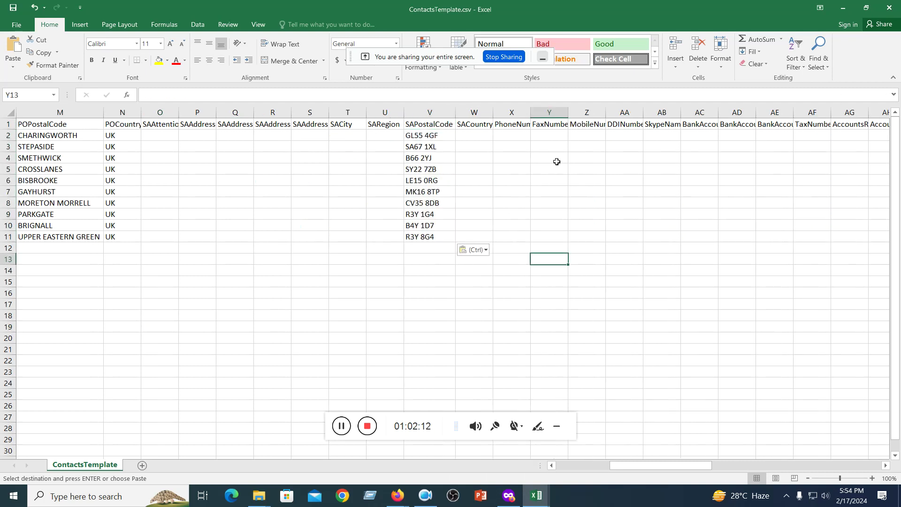
# - Copy the contacts' phone and fax numbers from Contacts.csv
pyautogui.moveTo(537, 495)
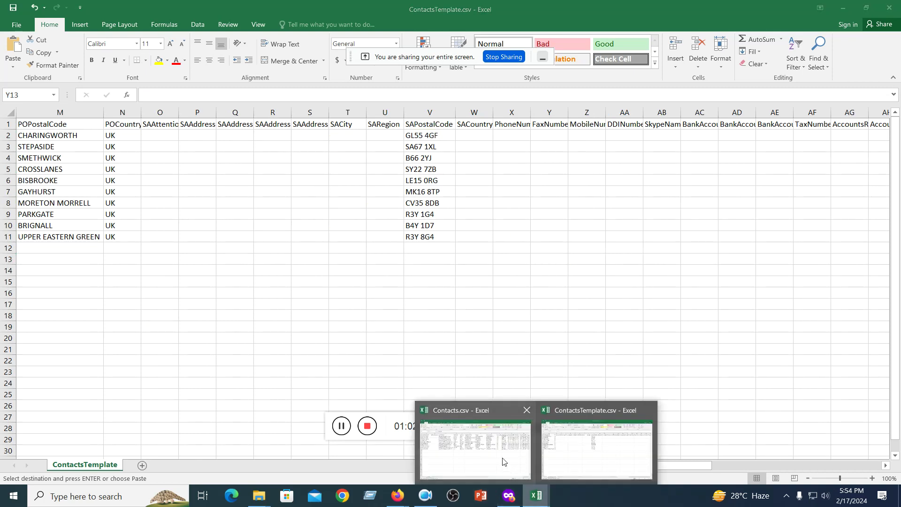
pyautogui.click(530, 411)
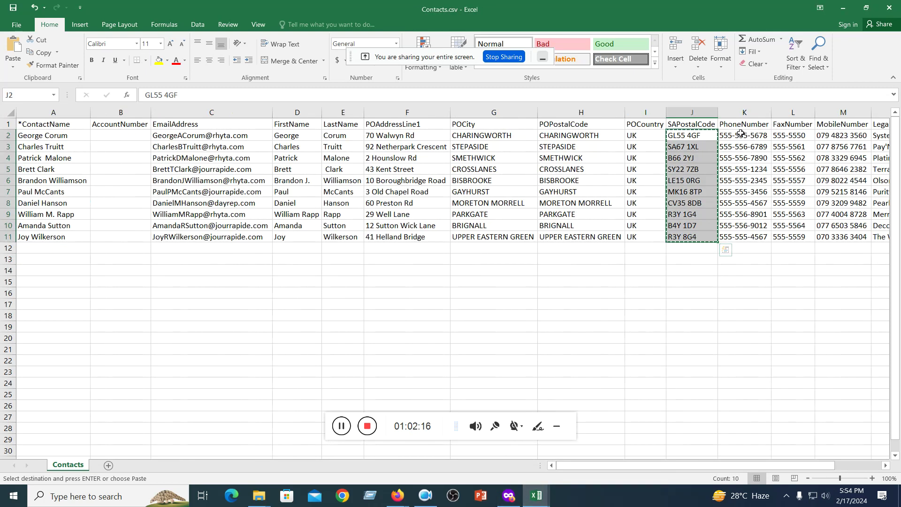
pyautogui.moveTo(738, 135); pyautogui.dragTo(779, 232)
pyautogui.hotkey('ctrl', 'c')
pyautogui.moveTo(536, 495)
pyautogui.click(591, 444)
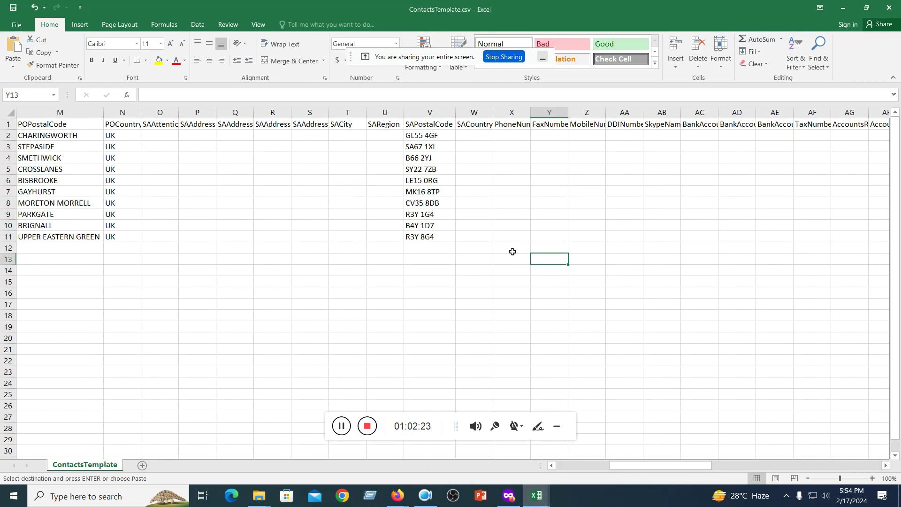
# - Paste the ten phone and fax numbers into PhoneNumber and FaxNumber at X2:Y11
pyautogui.moveTo(634, 465); pyautogui.dragTo(685, 465)
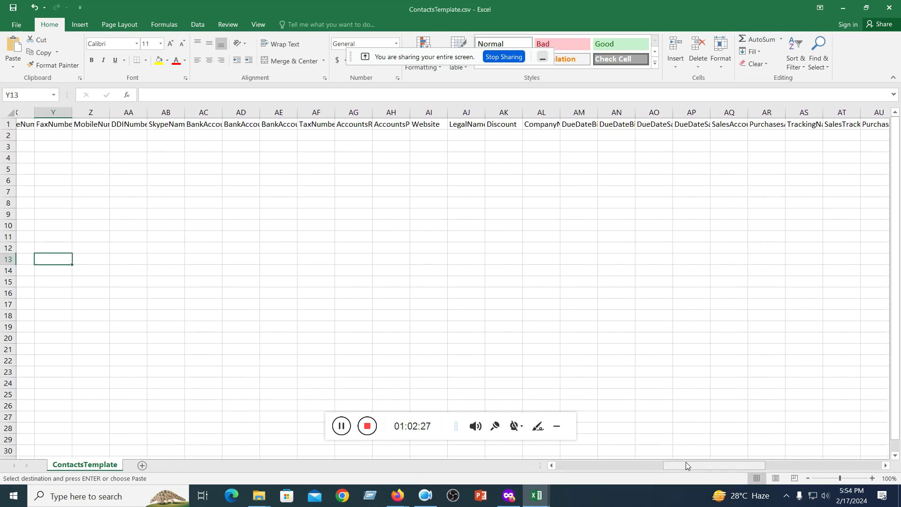
pyautogui.click(198, 124)
pyautogui.press('Right')
pyautogui.press('Right')
pyautogui.press('Right')
pyautogui.press('Right')
pyautogui.press('Right')
pyautogui.press('Right')
pyautogui.press('Right')
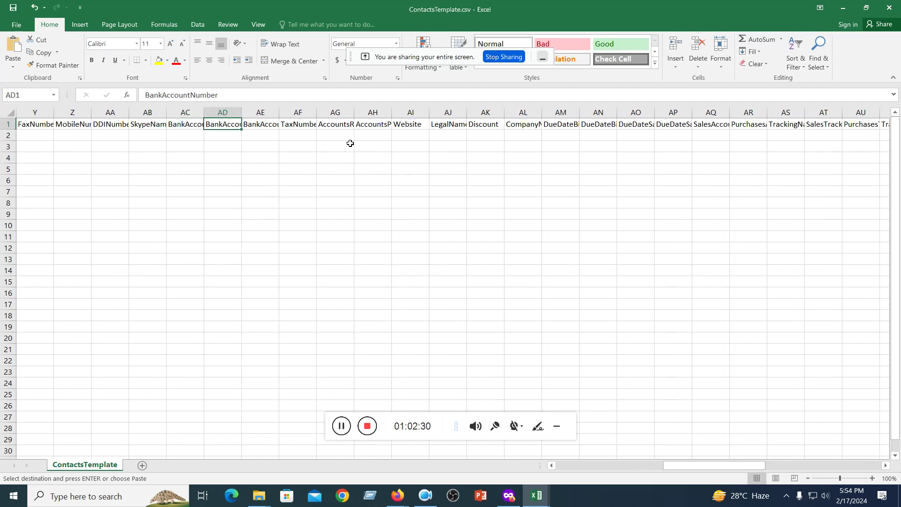
pyautogui.press('Right')
pyautogui.press('Right')
pyautogui.press('Right')
pyautogui.press('Right')
pyautogui.press('Right')
pyautogui.press('Right')
pyautogui.press('Right')
pyautogui.press('Right')
pyautogui.press('Right')
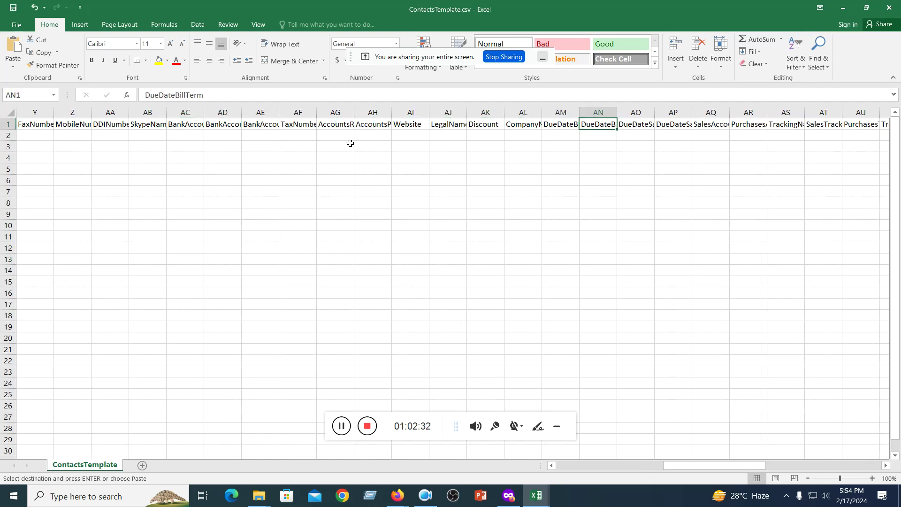
pyautogui.press('Right')
pyautogui.press('Right')
pyautogui.press('Right')
pyautogui.press('Right')
pyautogui.press('Right')
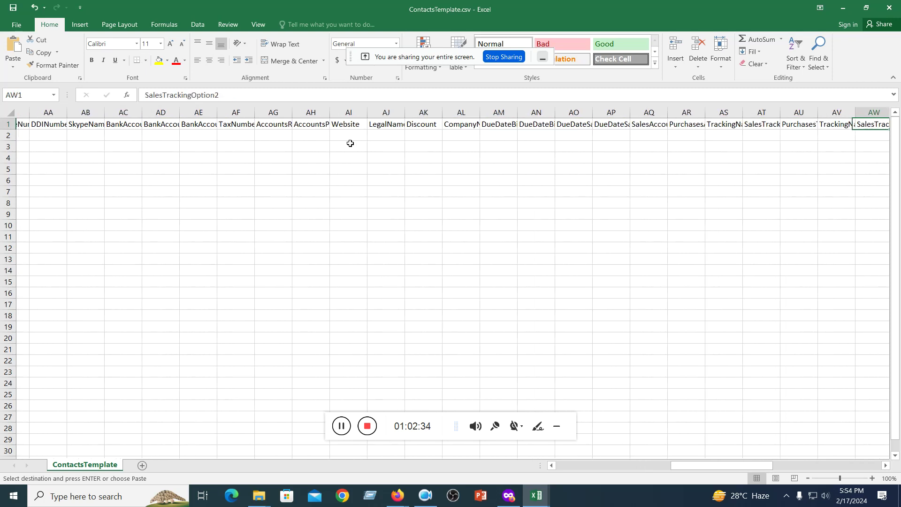
pyautogui.press('Right')
pyautogui.press('Left')
pyautogui.press('Left')
pyautogui.press('Left')
pyautogui.press('Left')
pyautogui.press('Left')
pyautogui.press('Left')
pyautogui.press('Left')
pyautogui.press('Left')
pyautogui.press('Left')
pyautogui.press('Left')
pyautogui.press('Left')
pyautogui.press('Left')
pyautogui.press('Left')
pyautogui.press('Left')
pyautogui.press('Left')
pyautogui.press('Left')
pyautogui.press('Left')
pyautogui.press('Left')
pyautogui.press('Left')
pyautogui.press('Left')
pyautogui.press('Left')
pyautogui.press('Right')
pyautogui.press('Right')
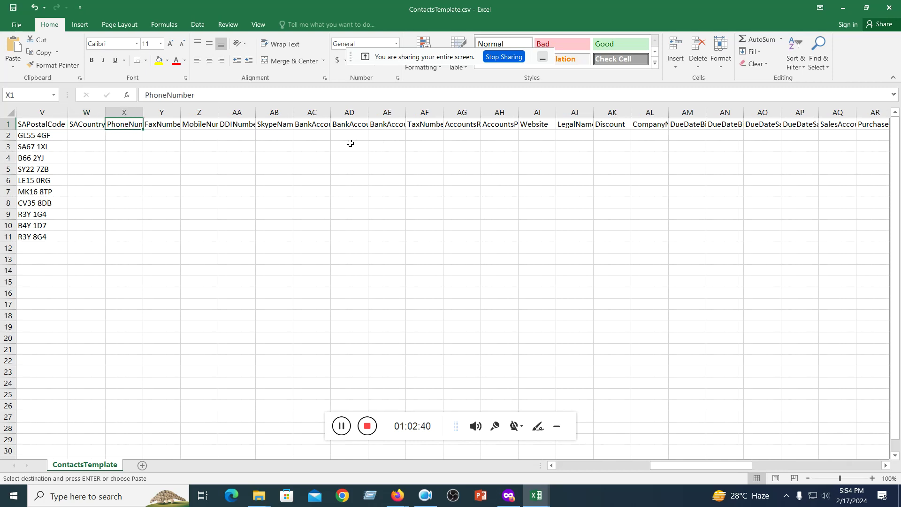
pyautogui.click(125, 136)
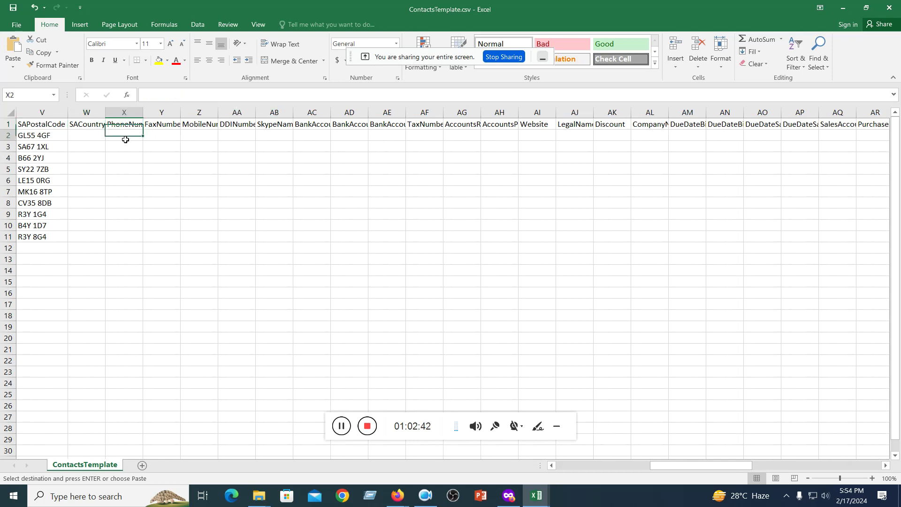
pyautogui.hotkey('ctrl', 'v')
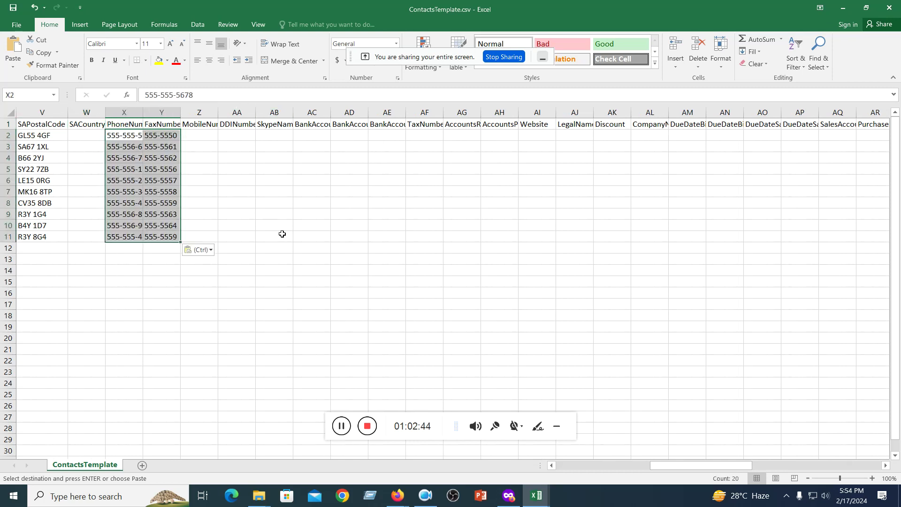
# - Copy the mobile numbers M2:M11 into the template's MobileNumber column at Z2
pyautogui.click(537, 494)
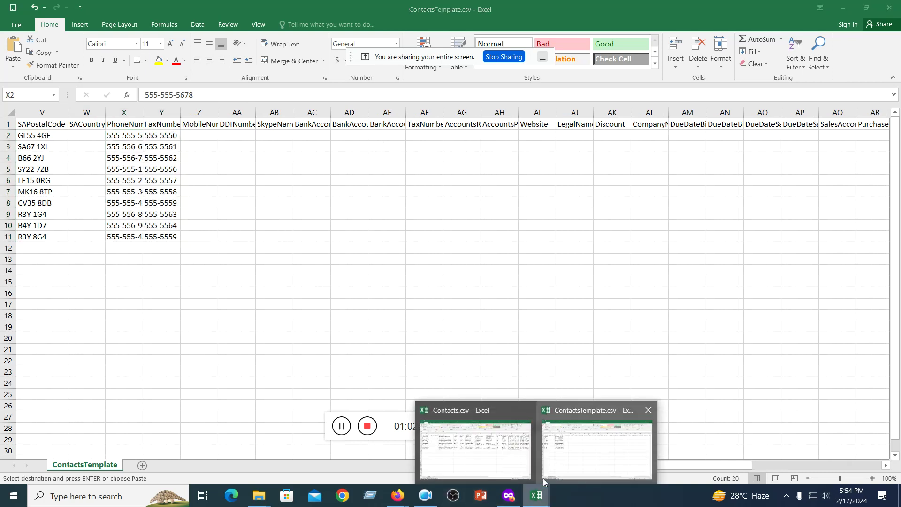
pyautogui.click(481, 460)
pyautogui.moveTo(837, 136); pyautogui.dragTo(830, 237)
pyautogui.hotkey('ctrl', 'c')
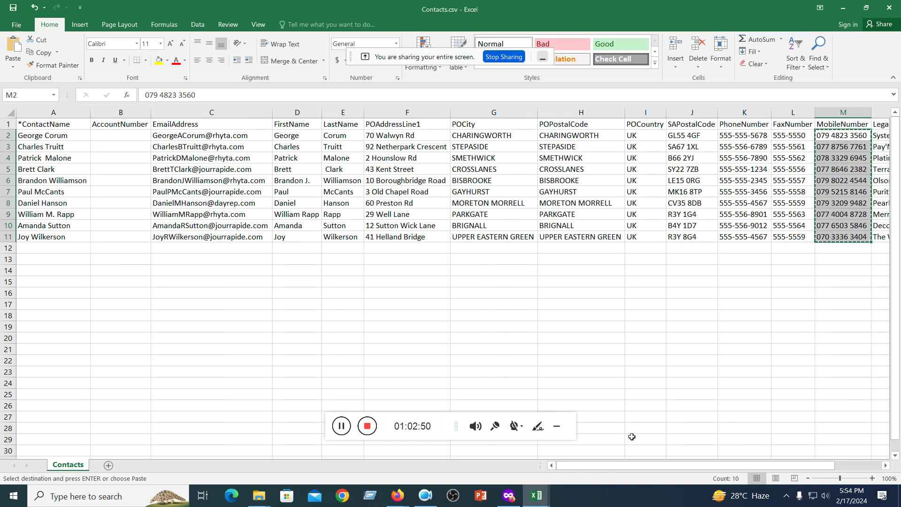
pyautogui.click(538, 496)
pyautogui.click(563, 443)
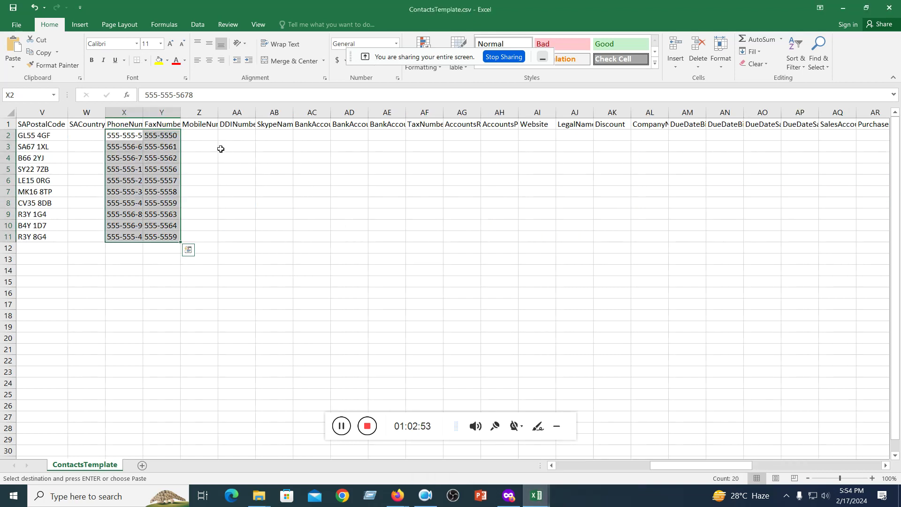
pyautogui.click(193, 134)
pyautogui.hotkey('ctrl', 'v')
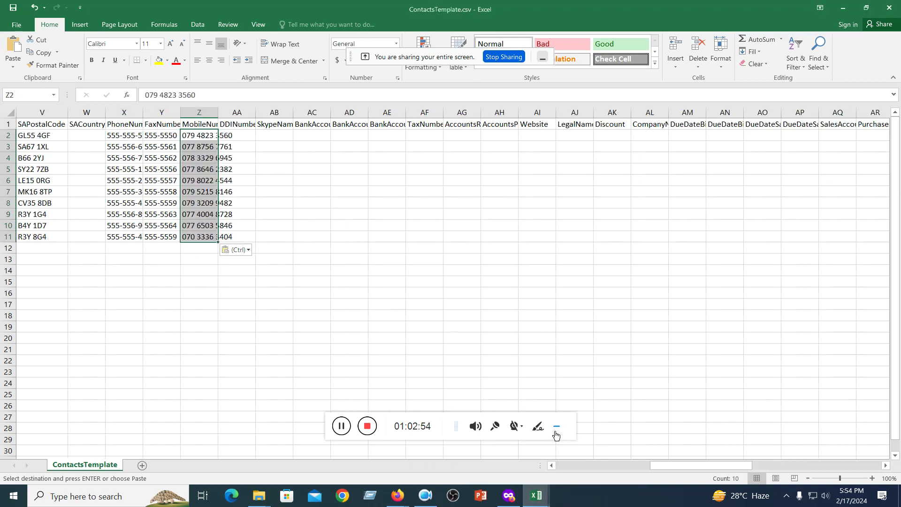
# - Copy the legal names N2:N11 into LegalName at AJ2, widening column AJ
pyautogui.click(537, 495)
pyautogui.click(491, 445)
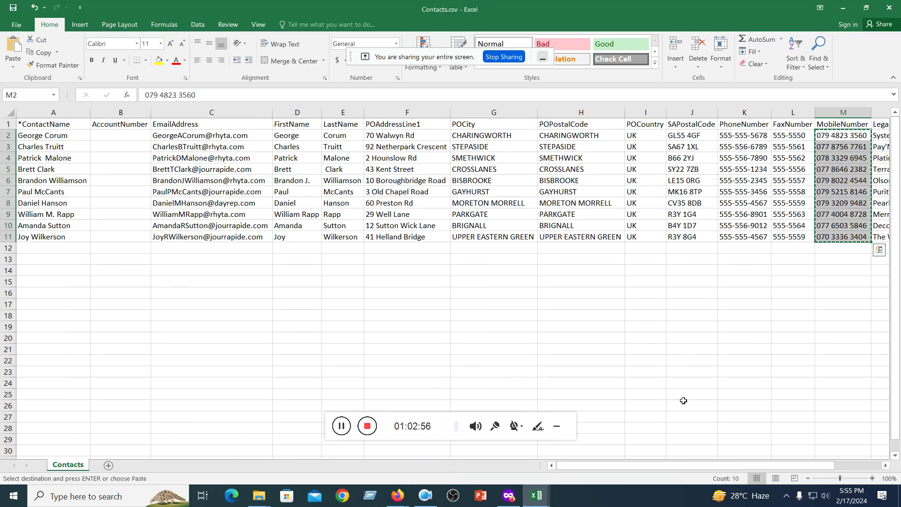
pyautogui.moveTo(695, 466); pyautogui.dragTo(739, 466)
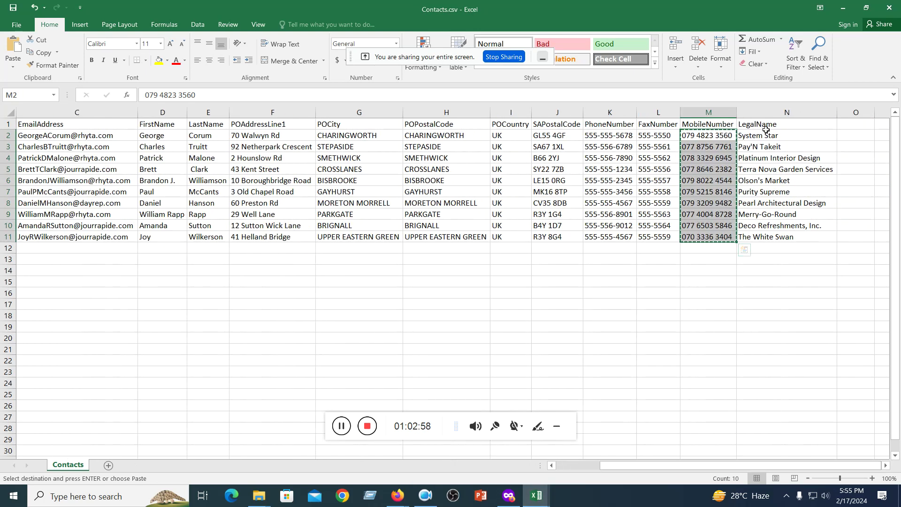
pyautogui.moveTo(766, 134); pyautogui.dragTo(753, 231)
pyautogui.hotkey('ctrl', 'c')
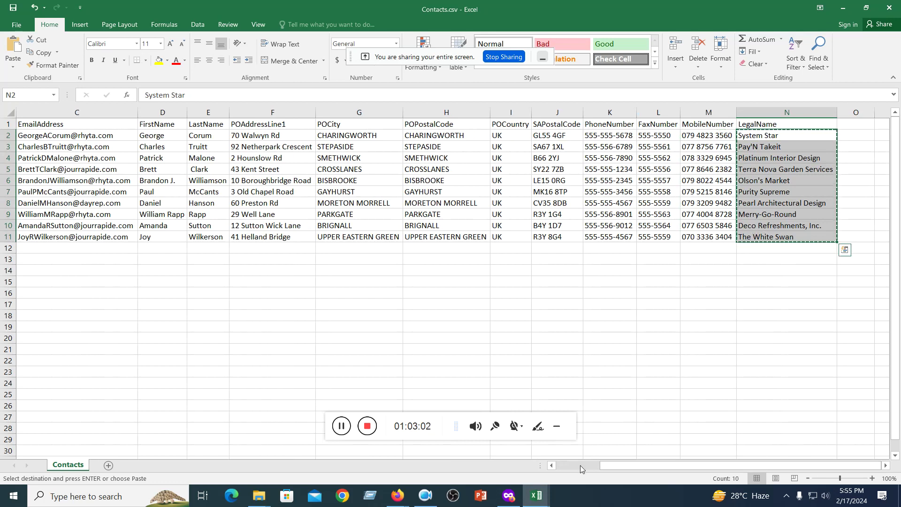
pyautogui.click(545, 496)
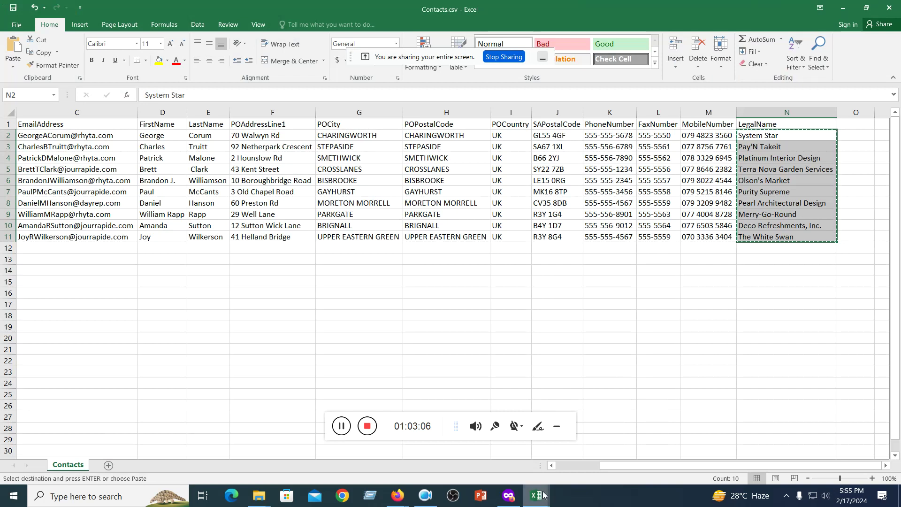
pyautogui.moveTo(536, 496)
pyautogui.click(570, 472)
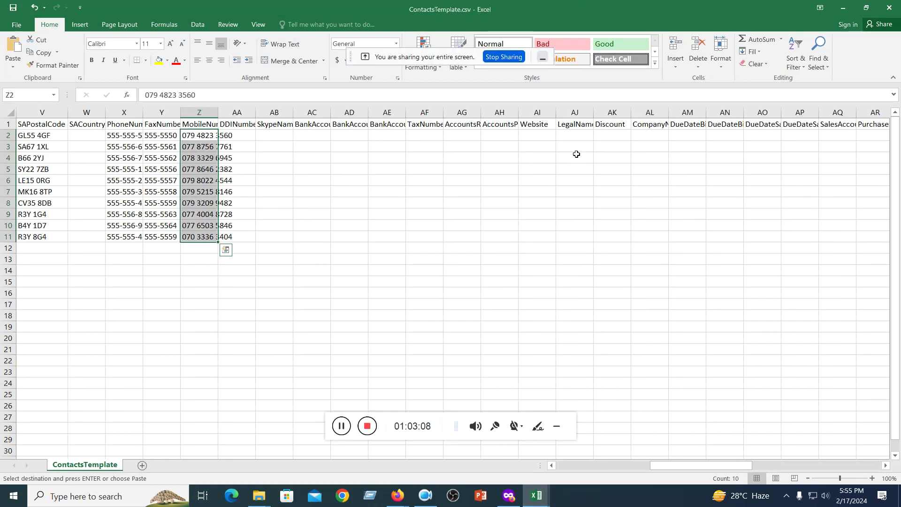
pyautogui.click(569, 133)
pyautogui.doubleClick(593, 114)
pyautogui.hotkey('ctrl', 'v')
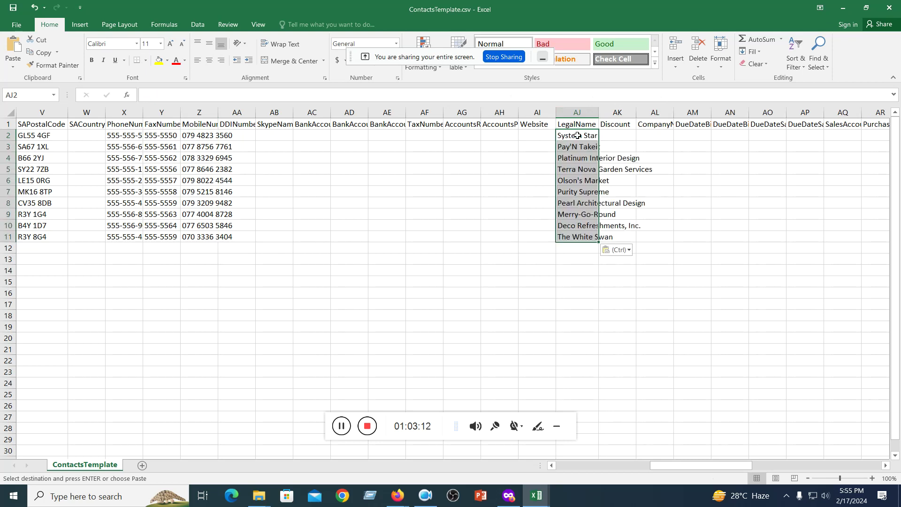
pyautogui.click(532, 314)
pyautogui.moveTo(683, 469); pyautogui.dragTo(615, 464)
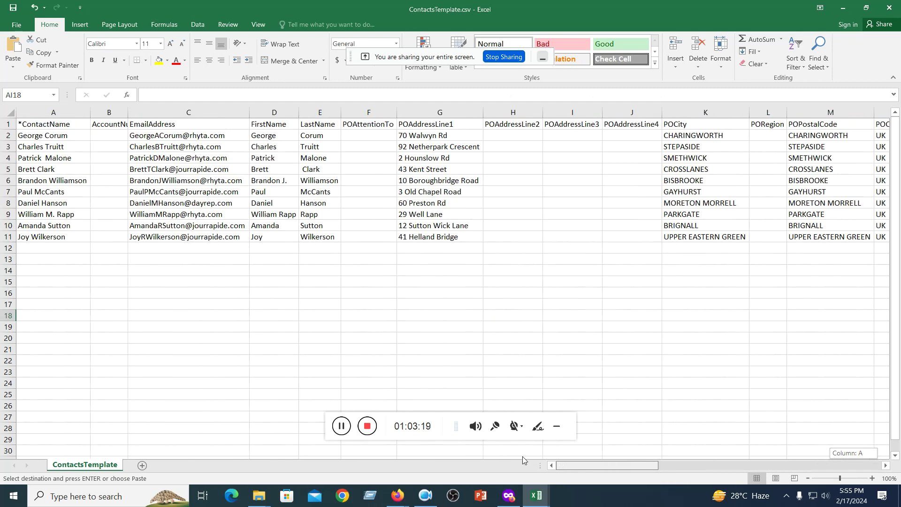
# - Save ContactsTemplate.csv, keeping the CSV format, and close it
pyautogui.moveTo(530, 462); pyautogui.dragTo(521, 436)
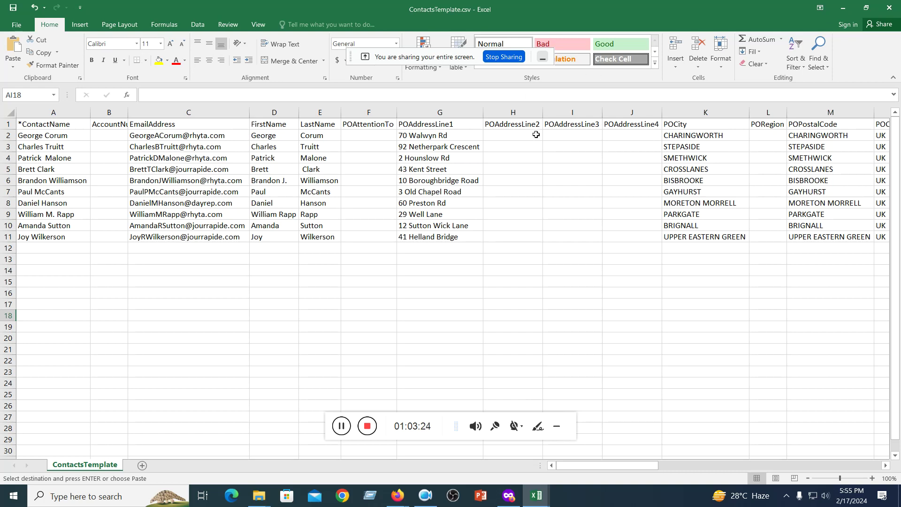
pyautogui.click(13, 7)
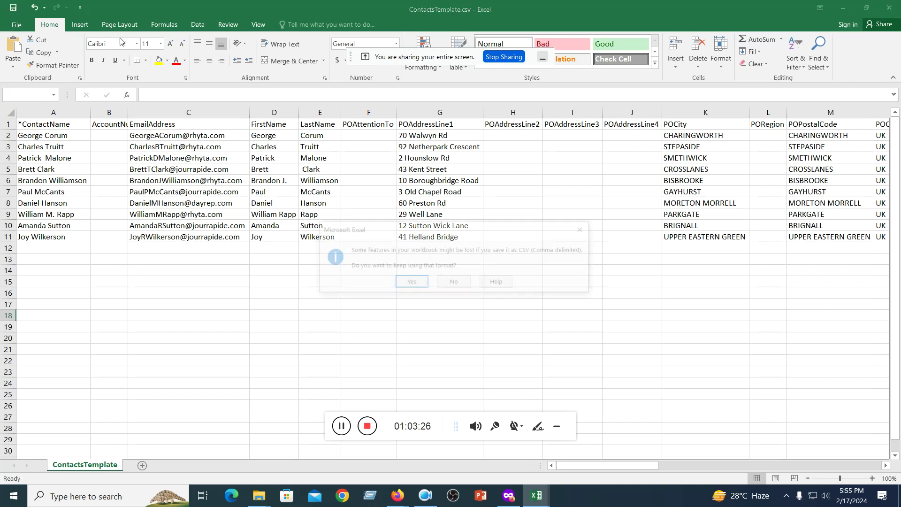
pyautogui.click(408, 283)
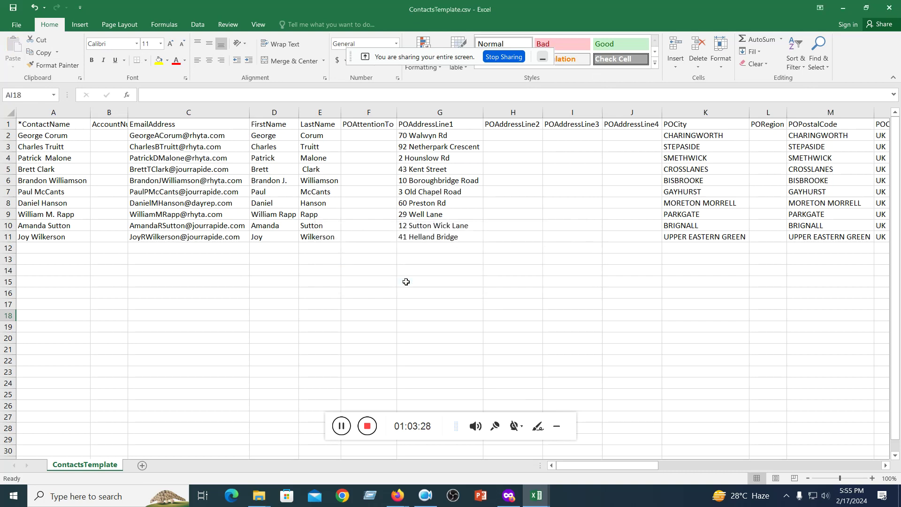
pyautogui.click(889, 7)
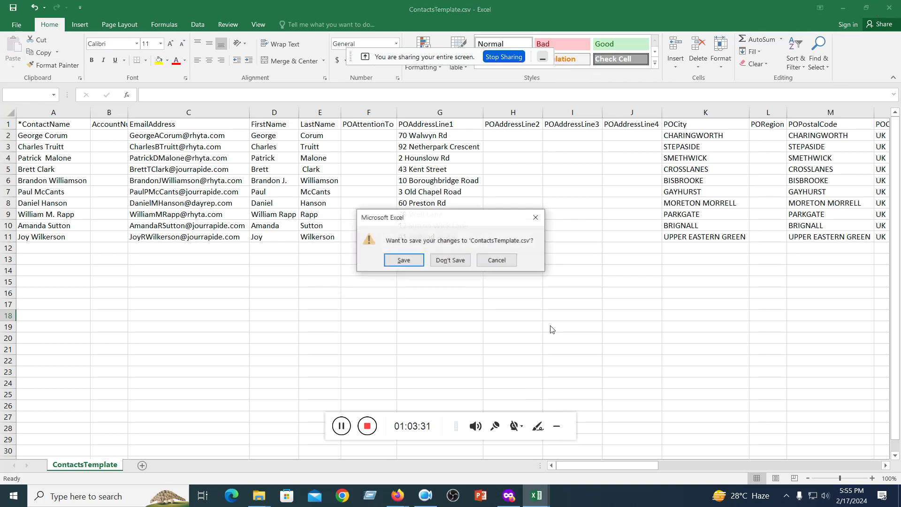
pyautogui.click(409, 261)
pyautogui.click(412, 281)
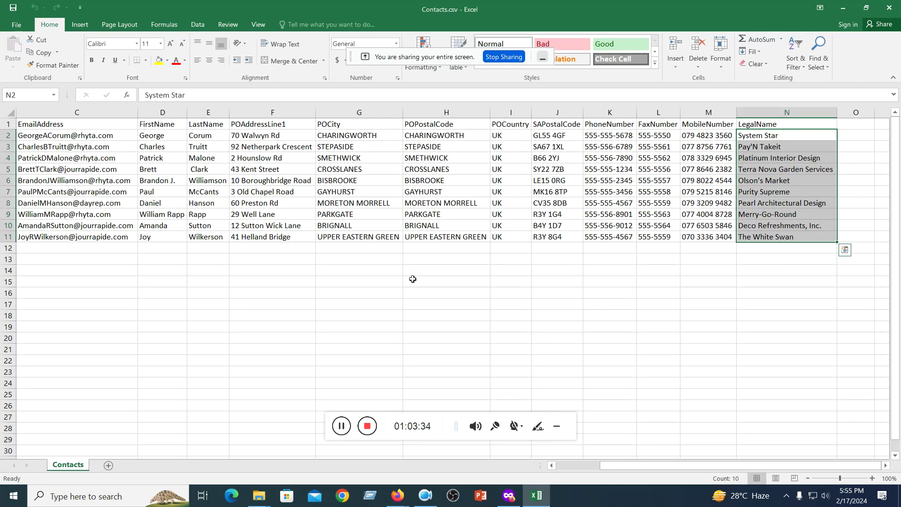
# - Close Contacts.csv, choose to save, then back out of the Save As dialog
pyautogui.click(890, 7)
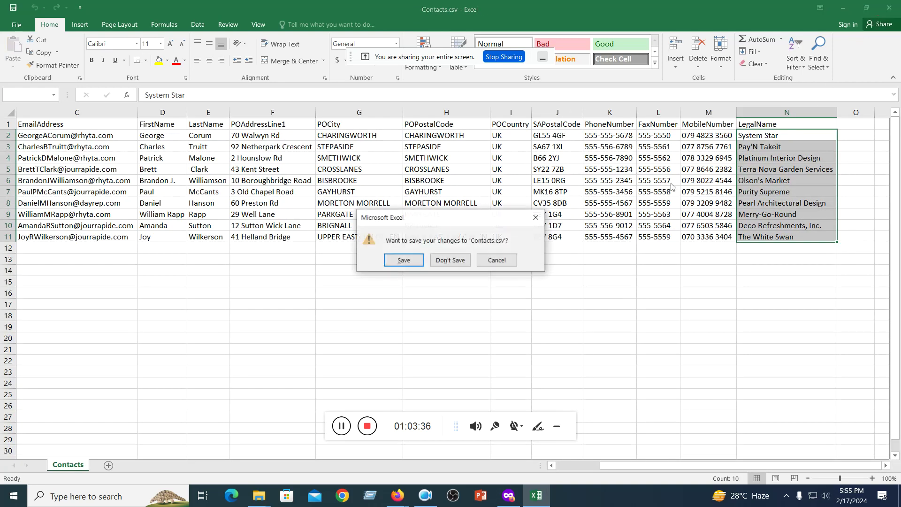
pyautogui.click(412, 261)
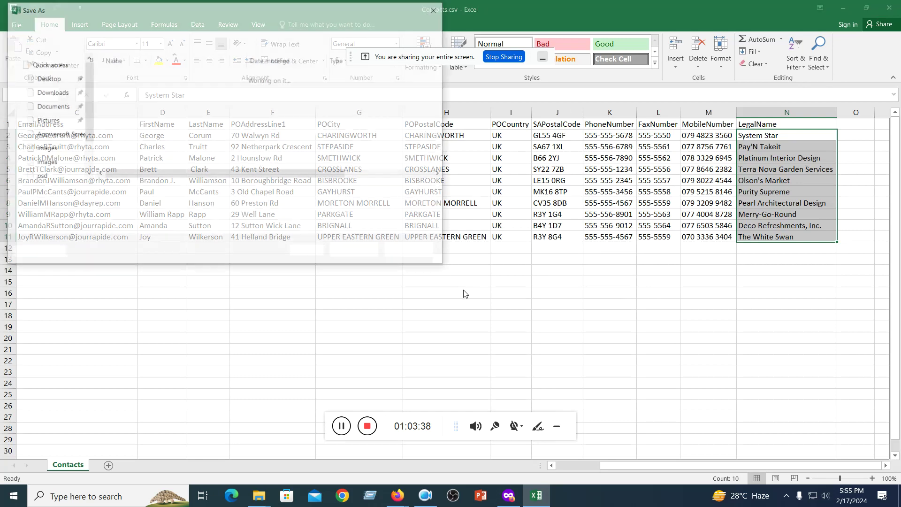
pyautogui.click(422, 253)
# - Close Excel without saving Contacts.csv and locate ContactsTemplate.csv in the Downloads folder
pyautogui.click(451, 261)
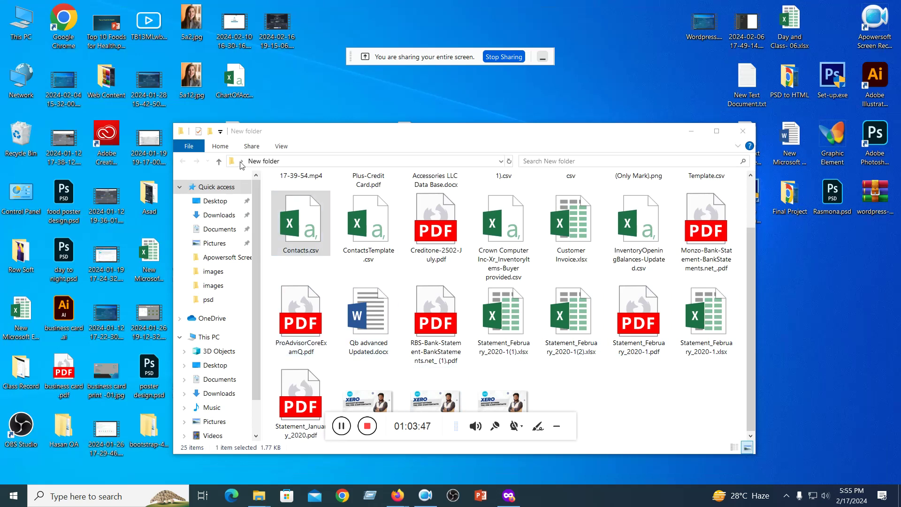
pyautogui.click(209, 229)
pyautogui.click(223, 218)
pyautogui.click(306, 224)
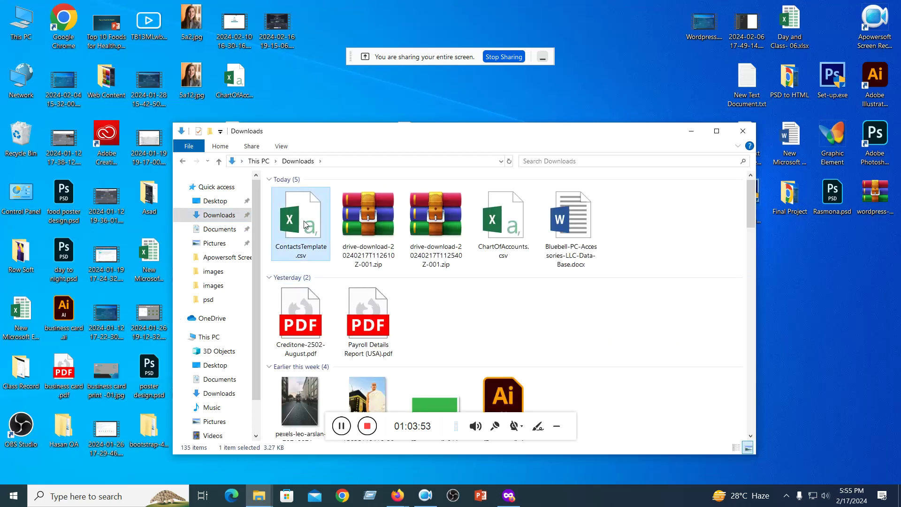
# - Return to Xero in Firefox and go to All contacts from the Contacts menu
pyautogui.click(508, 496)
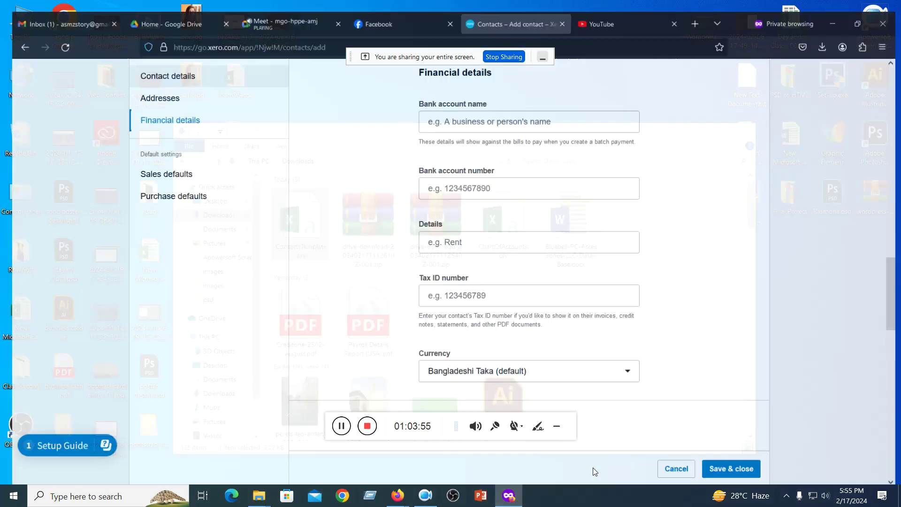
pyautogui.scroll(15, 448, 317)
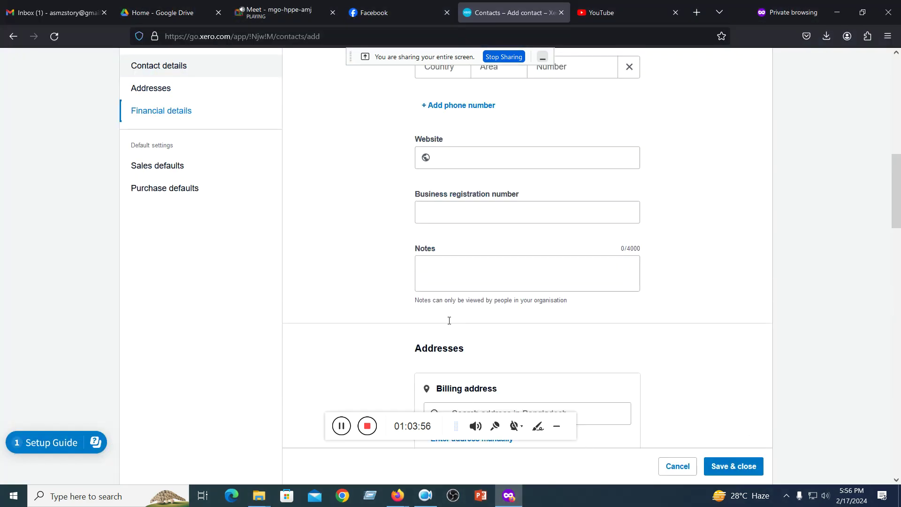
pyautogui.scroll(2, 448, 324)
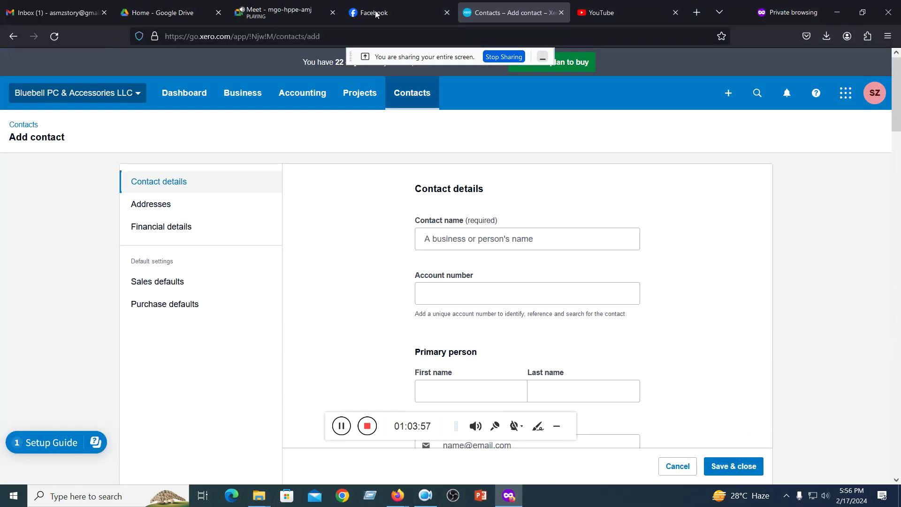
pyautogui.click(405, 100)
pyautogui.click(413, 130)
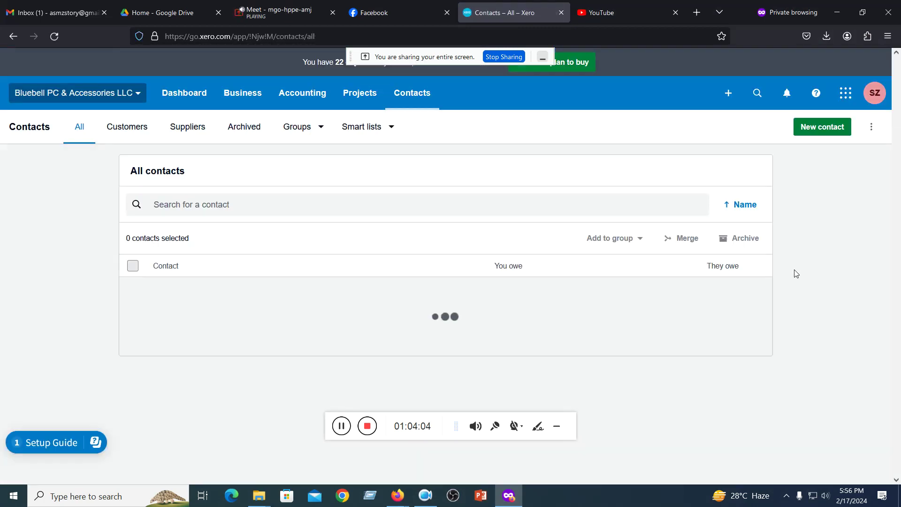
# - Attach ContactsTemplate.csv from the Downloads folder as the Xero contacts import file
pyautogui.click(871, 127)
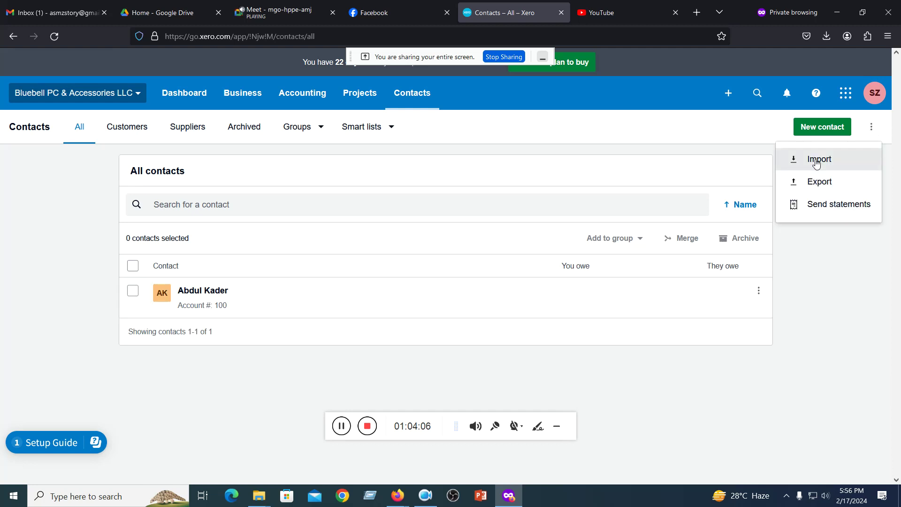
pyautogui.click(818, 158)
pyautogui.scroll(-3, 423, 229)
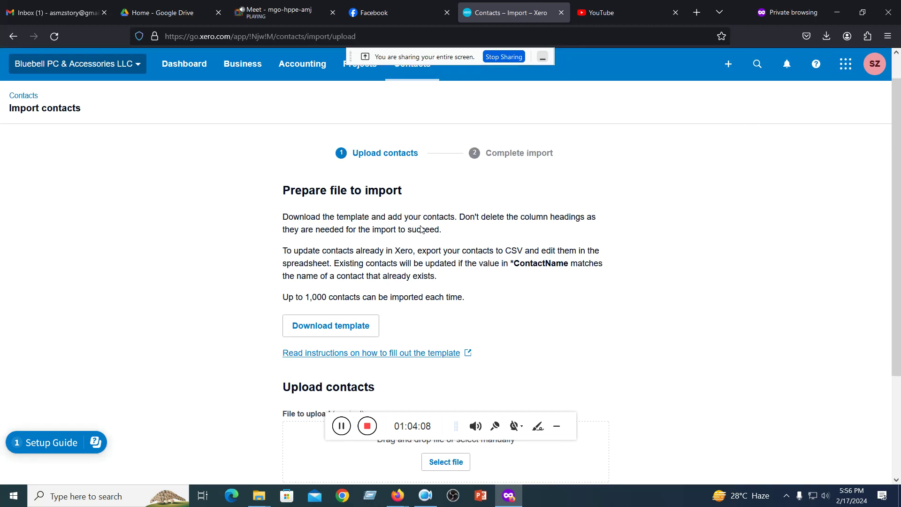
pyautogui.scroll(-1, 422, 234)
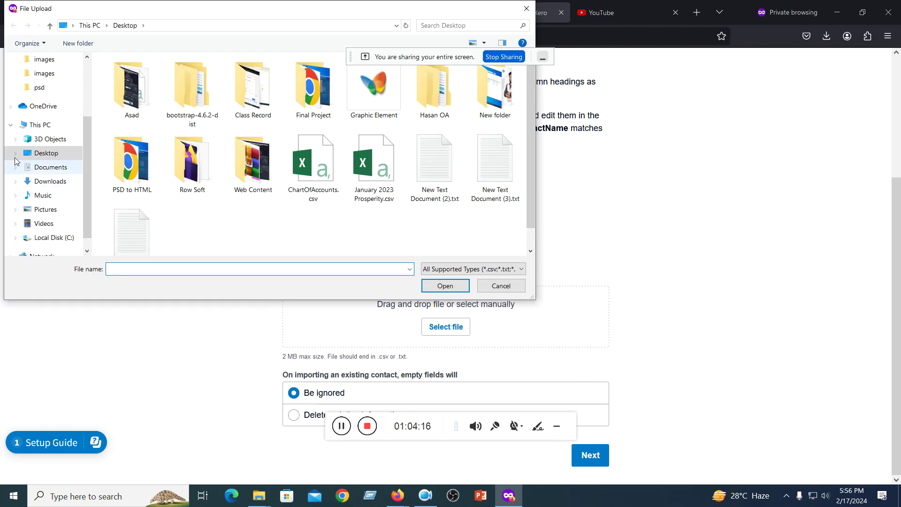
pyautogui.click(47, 184)
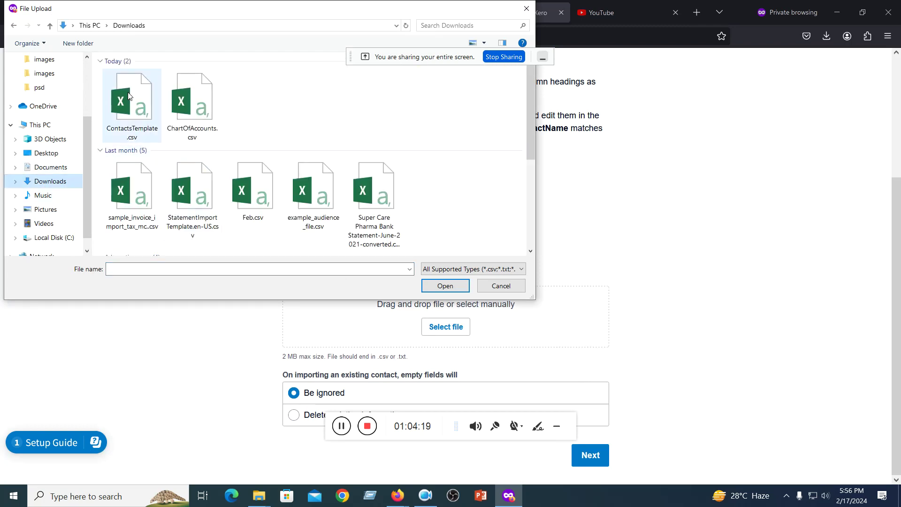
pyautogui.click(129, 95)
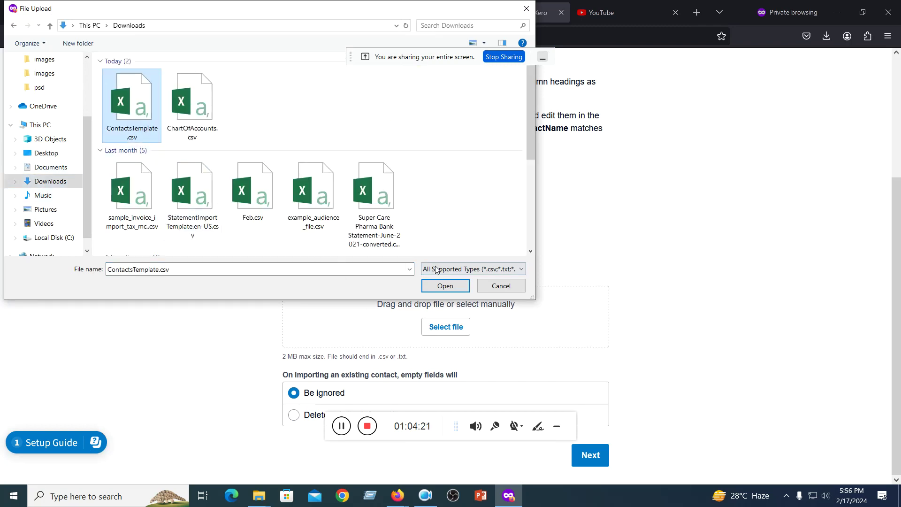
pyautogui.click(434, 287)
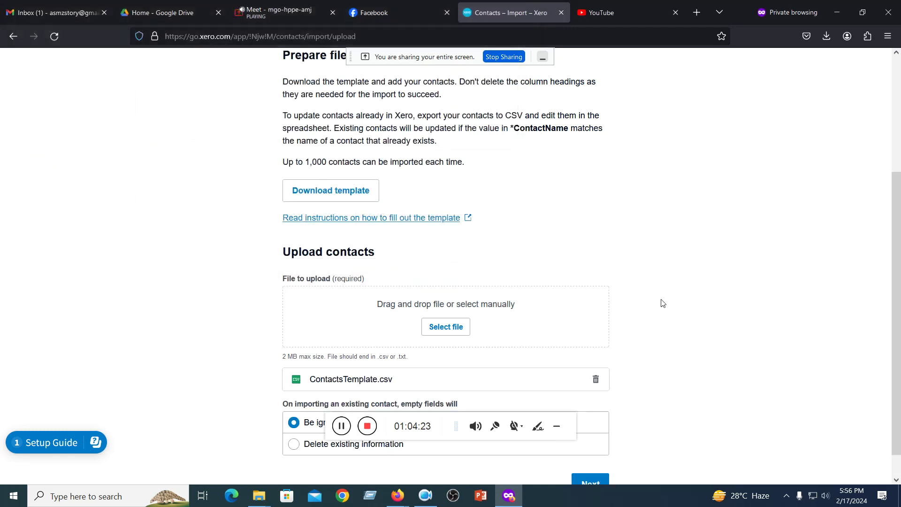
# - Set the ContactsTemplate.csv import to delete existing information where fields are empty
pyautogui.scroll(-1, 662, 303)
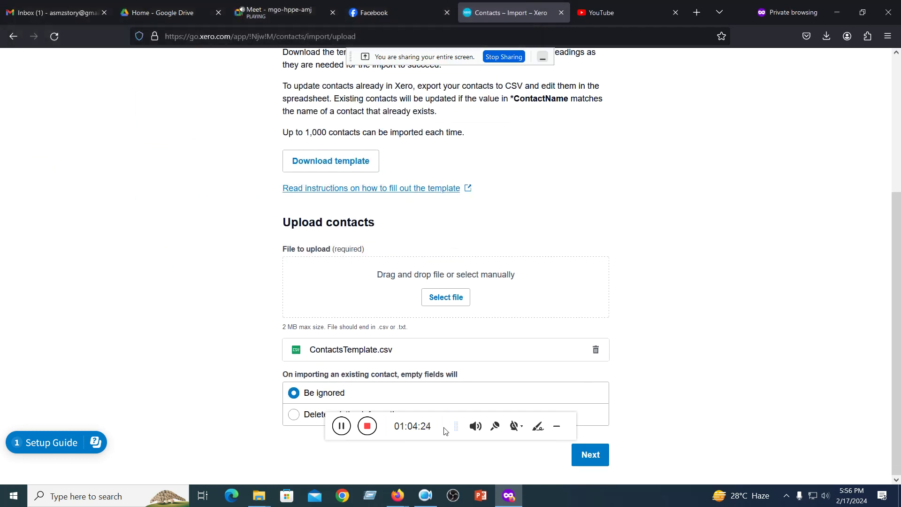
pyautogui.moveTo(445, 430); pyautogui.dragTo(714, 283)
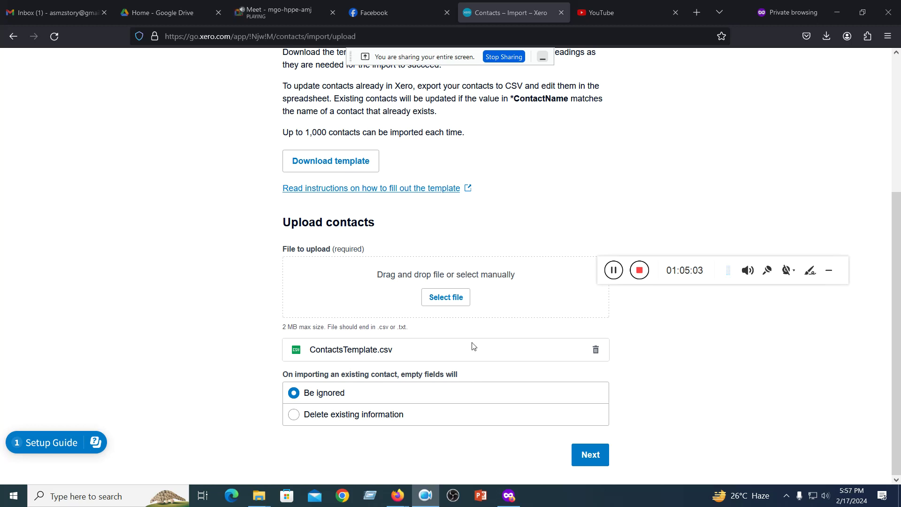
pyautogui.click(301, 419)
pyautogui.click(300, 418)
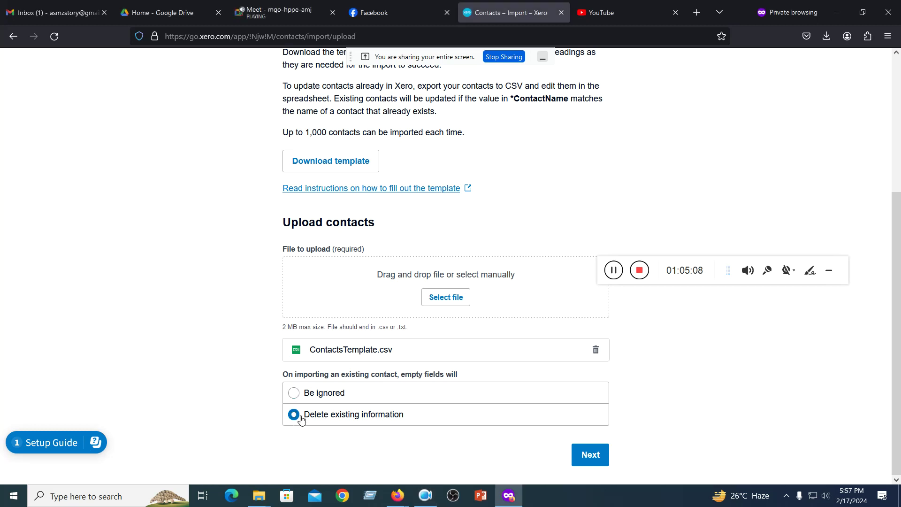
# - Review the import summary of new contacts created and complete the import
pyautogui.click(589, 454)
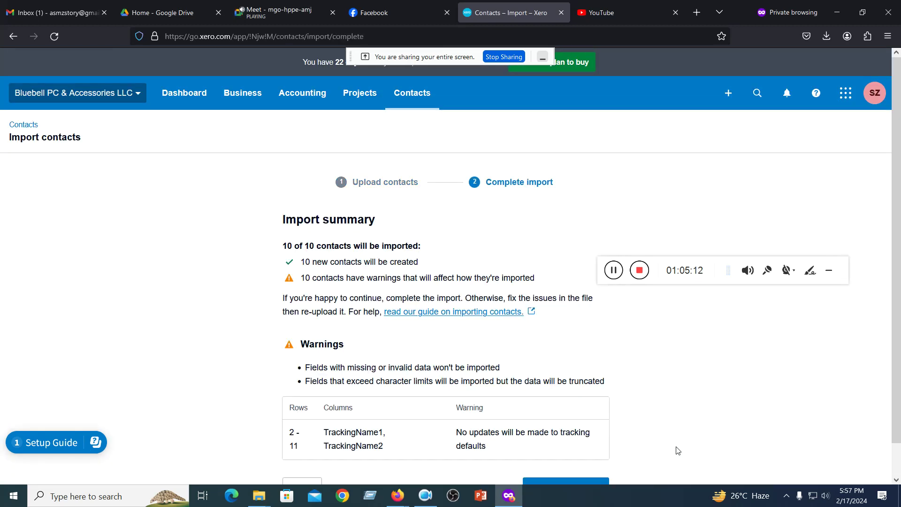
pyautogui.scroll(-1, 479, 307)
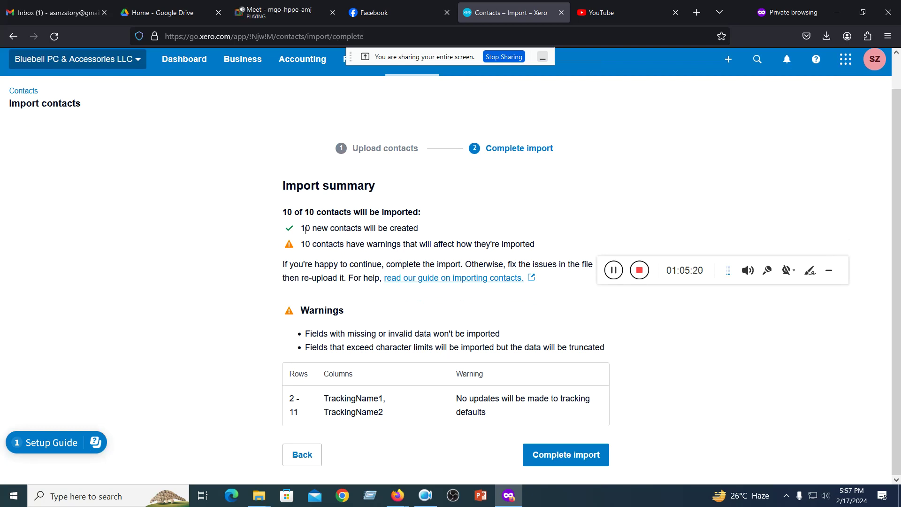
pyautogui.moveTo(305, 229); pyautogui.dragTo(431, 229)
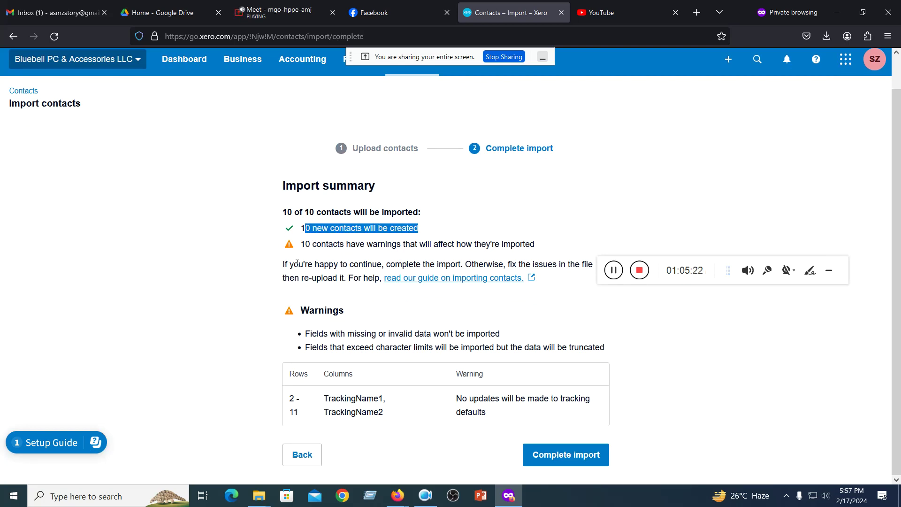
pyautogui.click(566, 459)
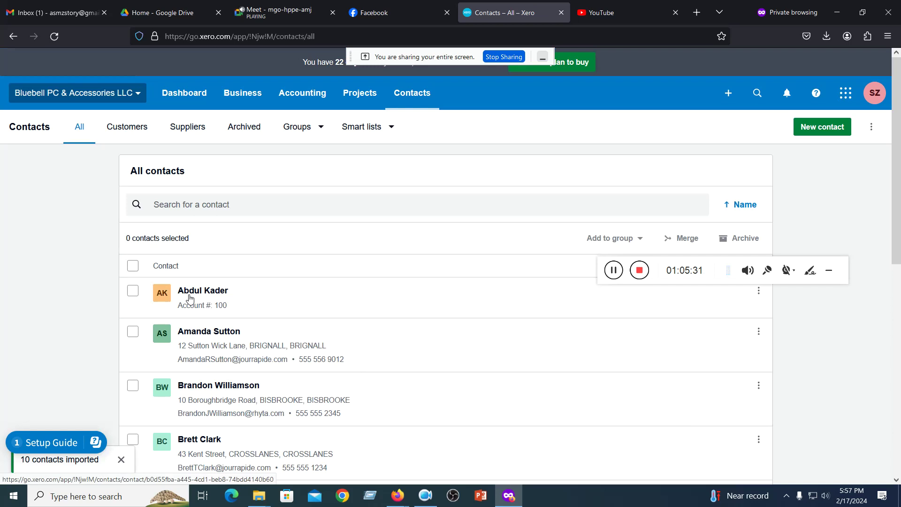
# - Check the Customers, Suppliers and Archived contact lists, finding each empty
pyautogui.scroll(-9, 190, 298)
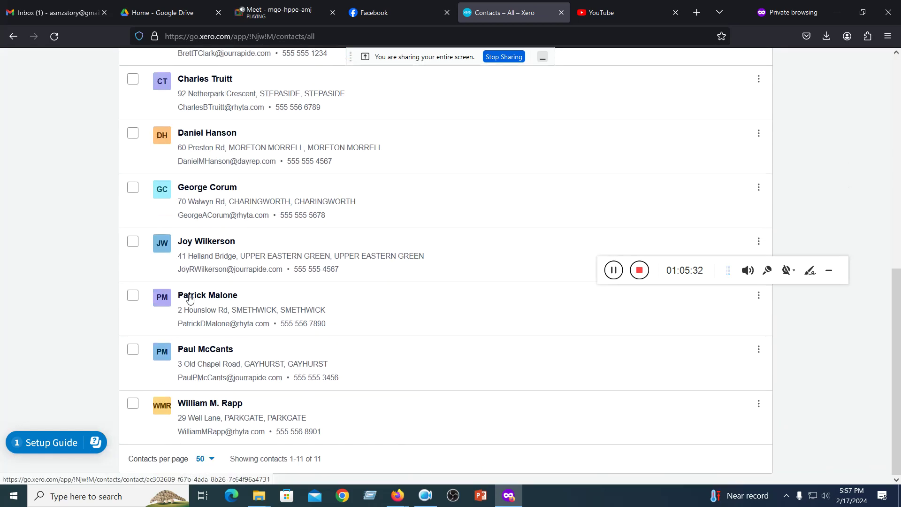
pyautogui.scroll(10, 190, 299)
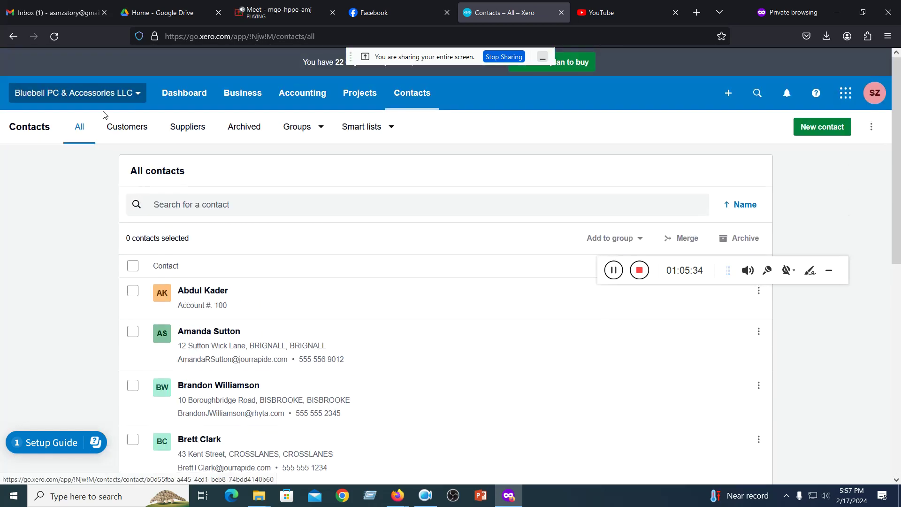
pyautogui.click(107, 126)
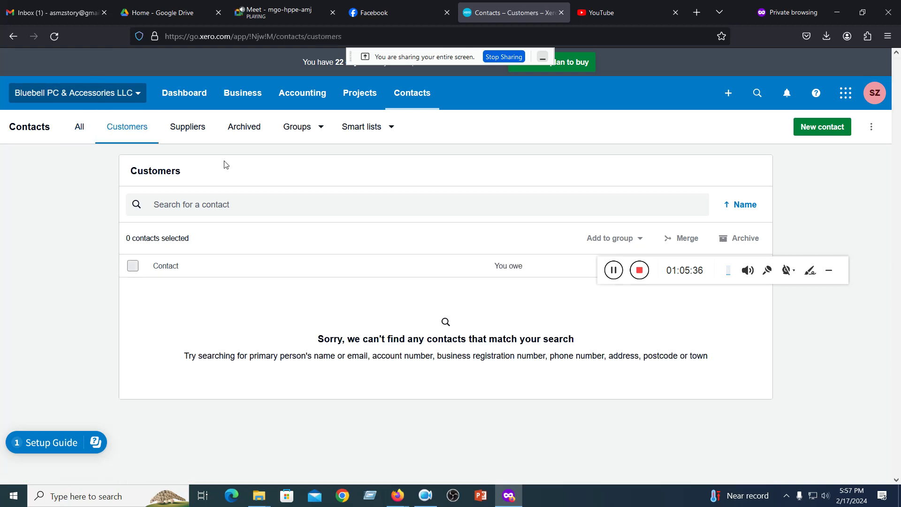
pyautogui.click(192, 129)
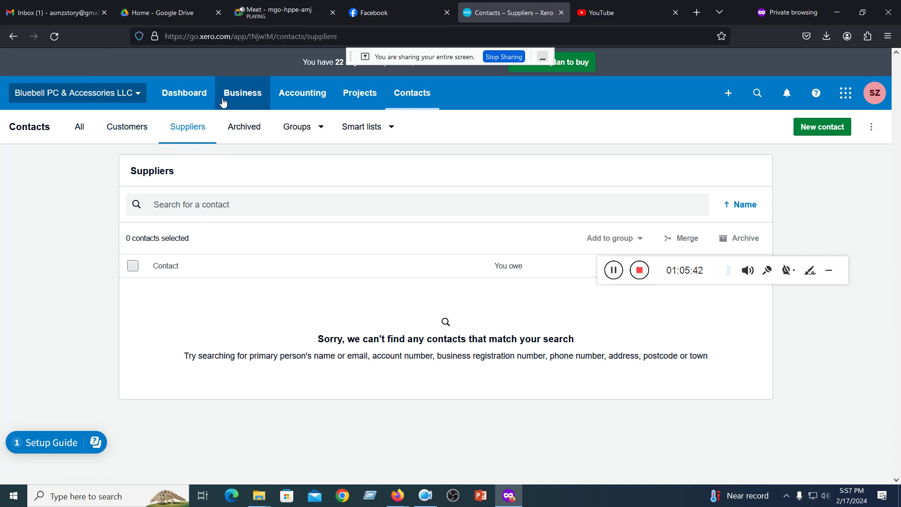
pyautogui.click(254, 135)
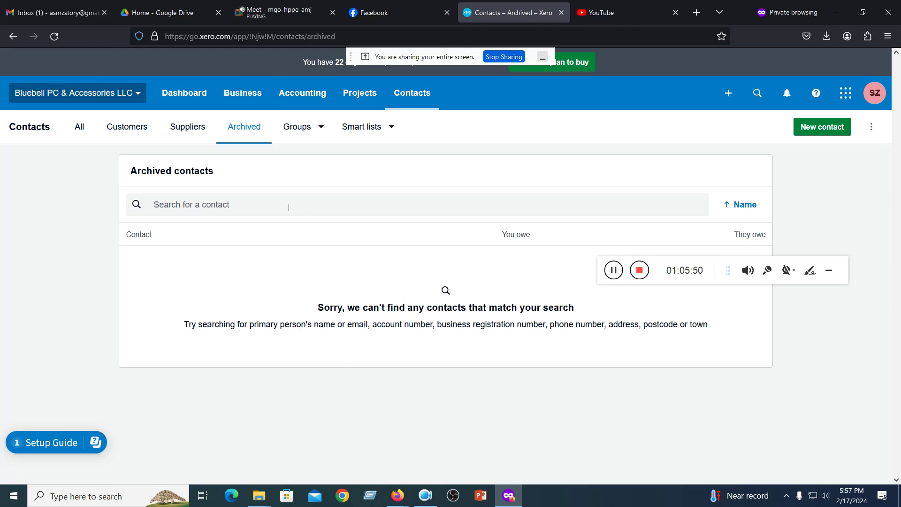
# - Create a contact group named 'Chottagong' and open its empty group page
pyautogui.click(319, 131)
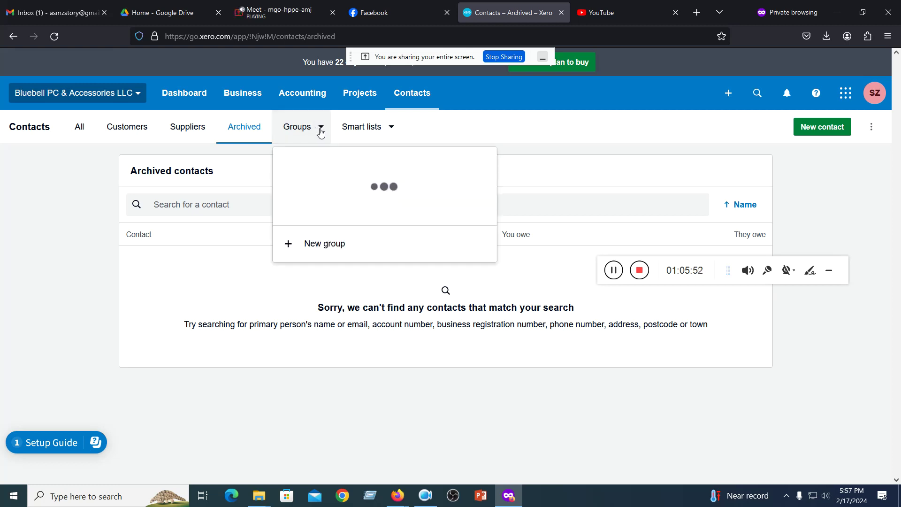
pyautogui.click(319, 206)
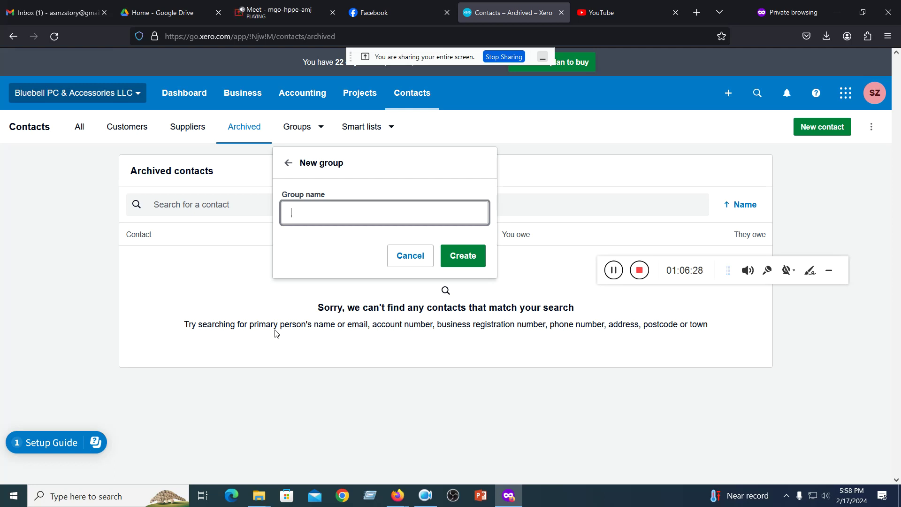
pyautogui.write('Chottagong')
pyautogui.click(453, 256)
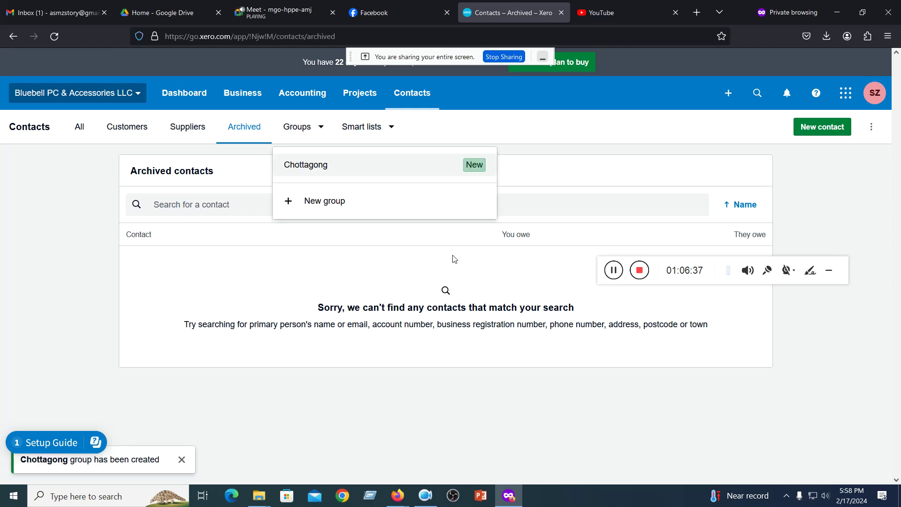
pyautogui.click(473, 167)
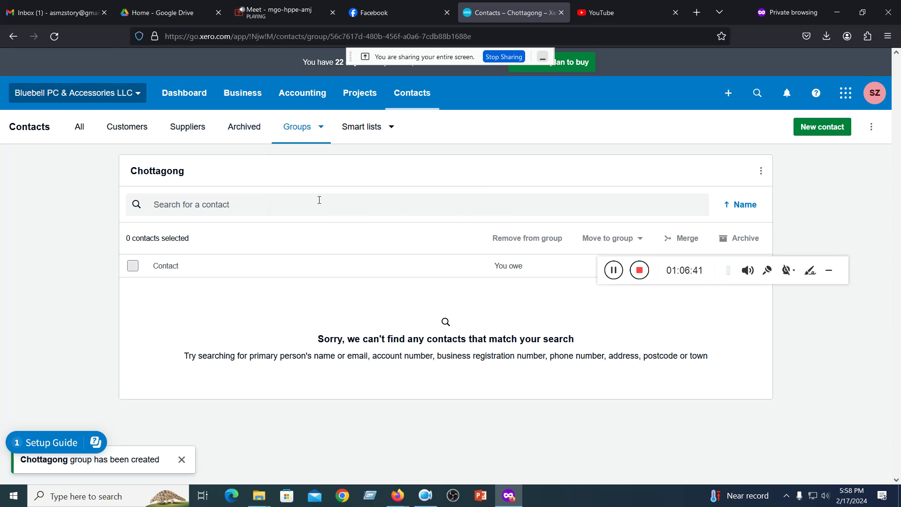
# - Add the first contact in All contacts to the Chottagong group
pyautogui.click(84, 131)
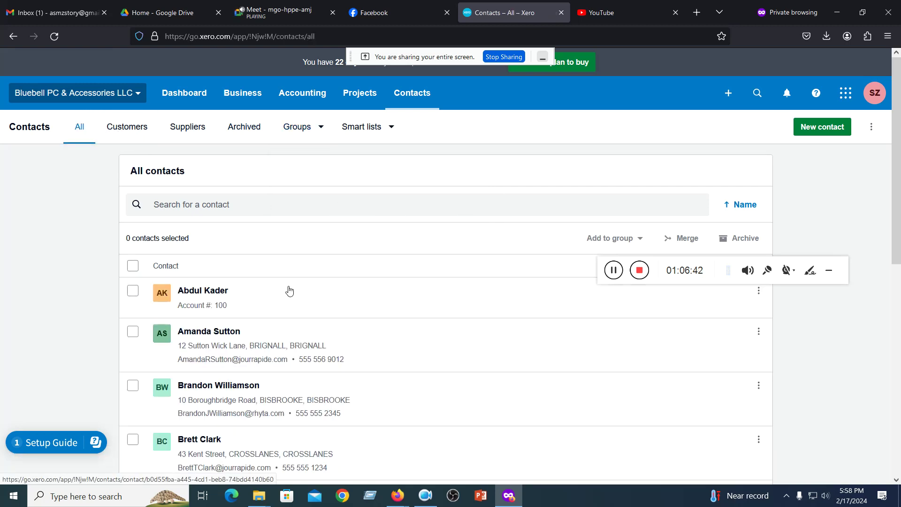
pyautogui.click(758, 291)
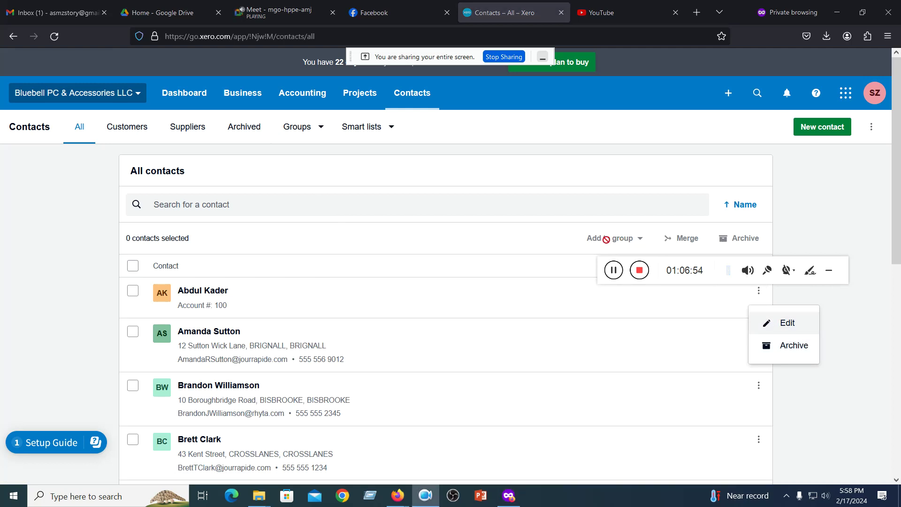
pyautogui.click(619, 319)
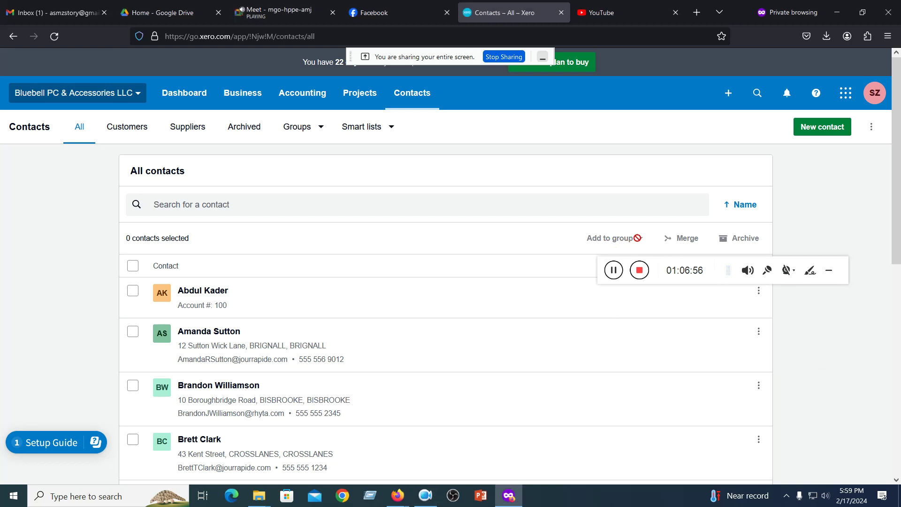
pyautogui.moveTo(695, 263); pyautogui.dragTo(709, 403)
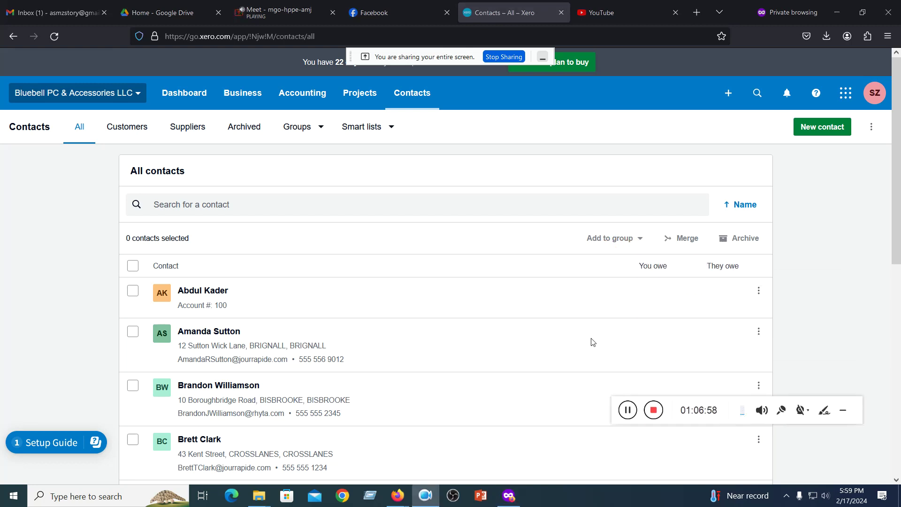
pyautogui.click(133, 291)
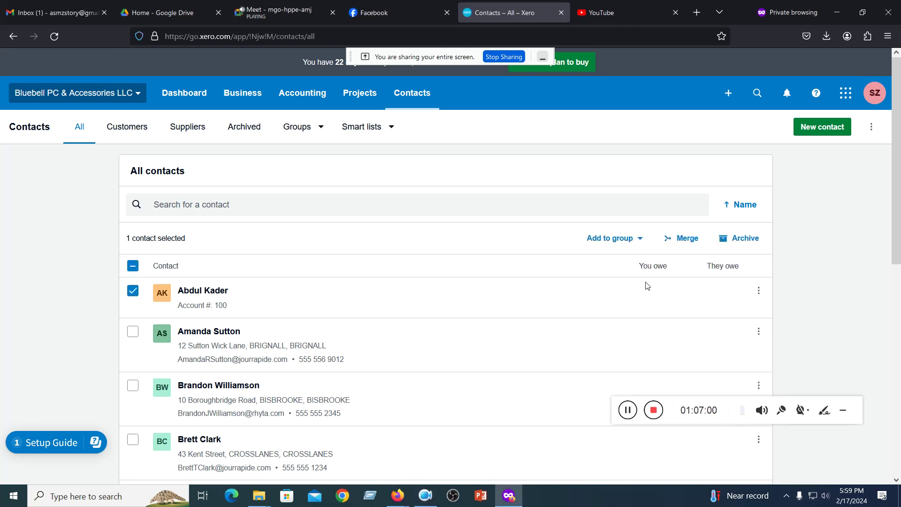
pyautogui.click(642, 241)
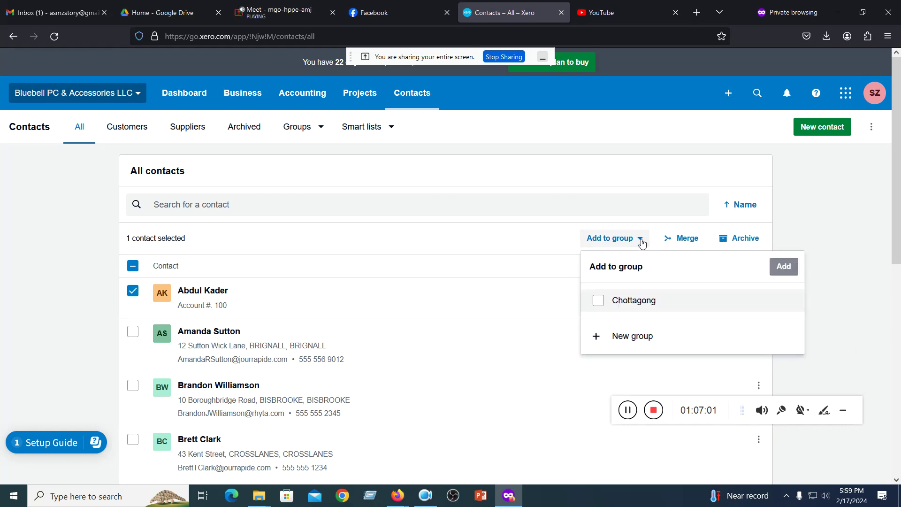
pyautogui.click(629, 306)
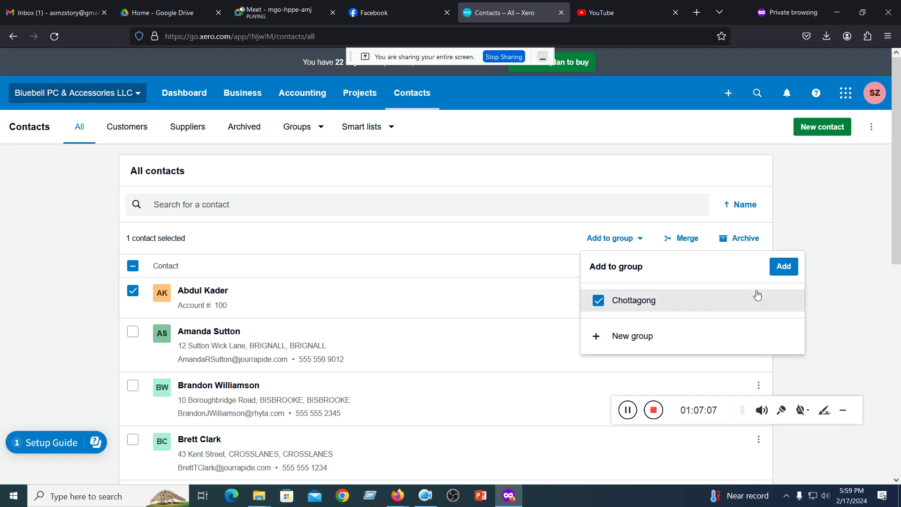
pyautogui.click(782, 267)
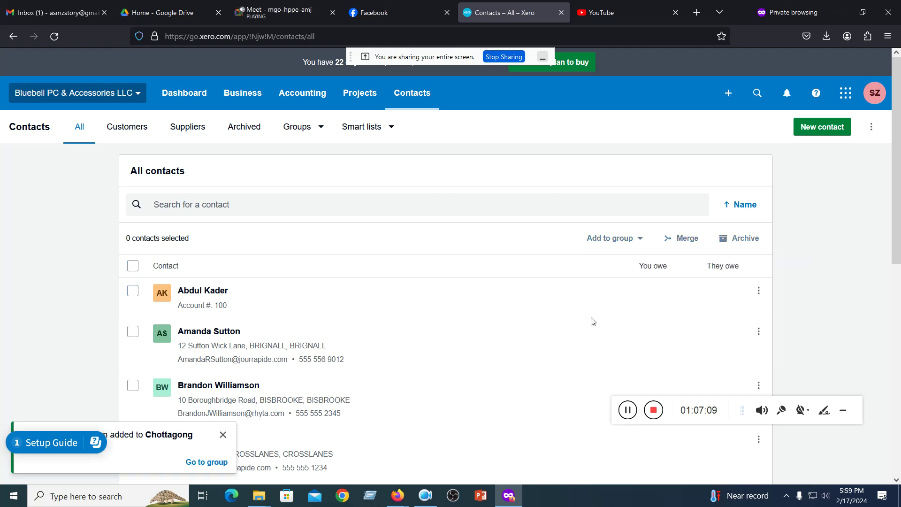
pyautogui.click(319, 126)
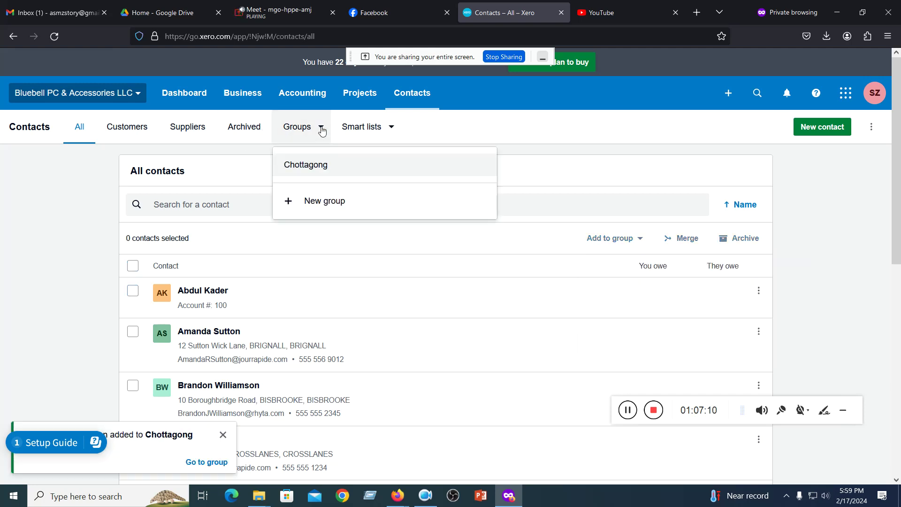
# - Open the Chottagong group page to confirm its single member contact
pyautogui.click(315, 166)
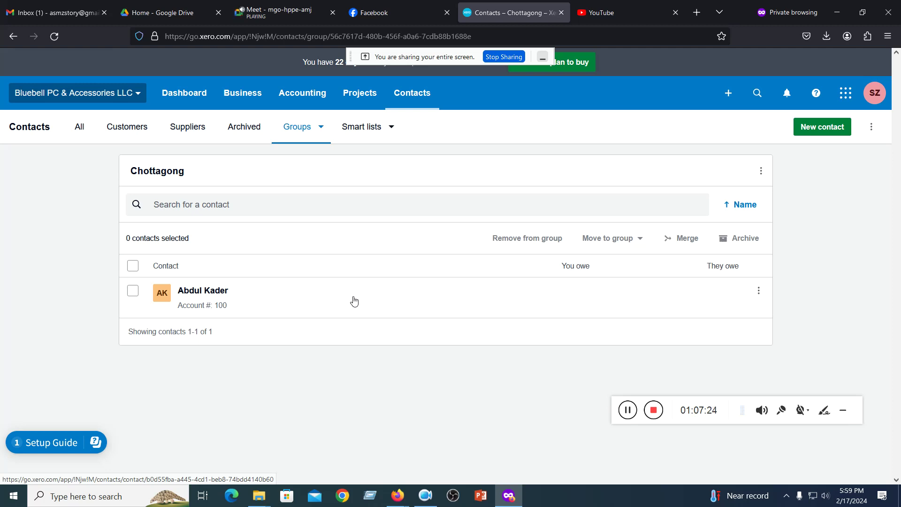
pyautogui.click(391, 131)
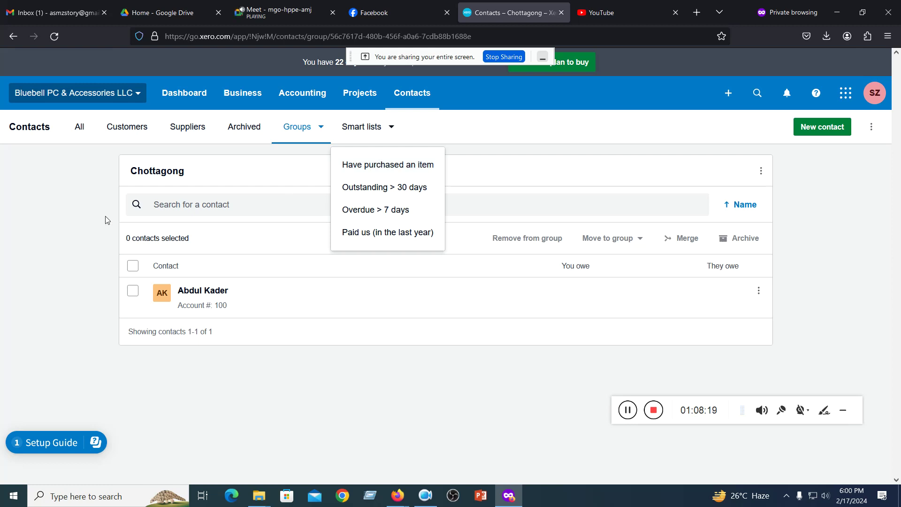
pyautogui.click(101, 201)
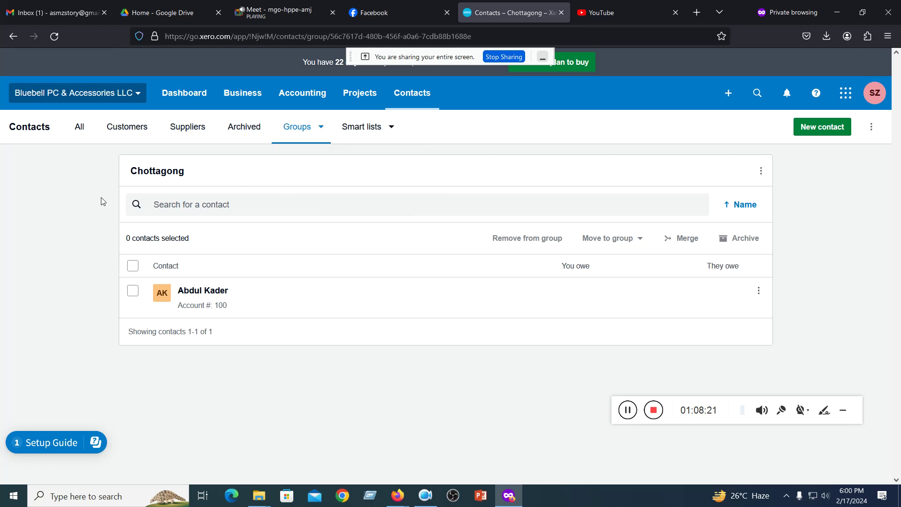